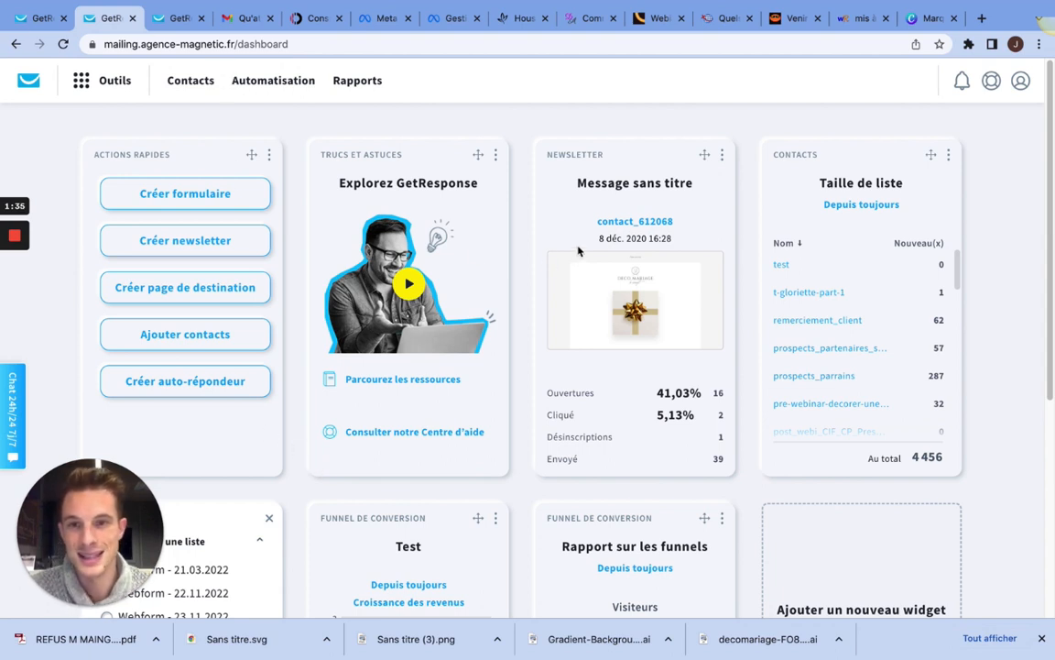
Step: Open the Formulaires section and start creating a new form
{"action": "left_click", "coordinate": [100, 83]}
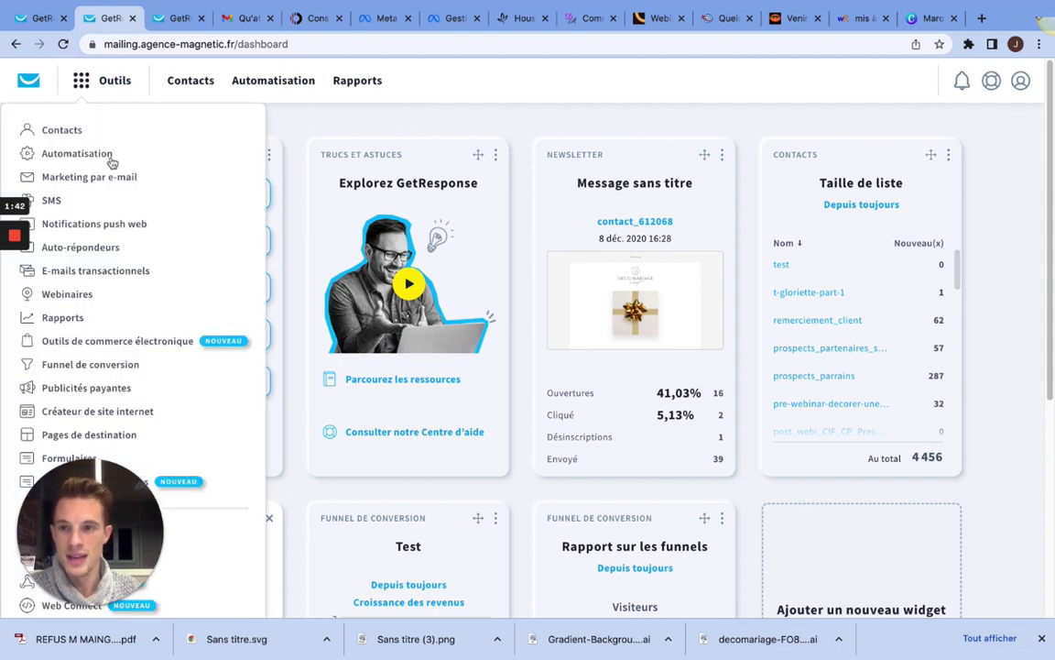
{"action": "left_click", "coordinate": [45, 458]}
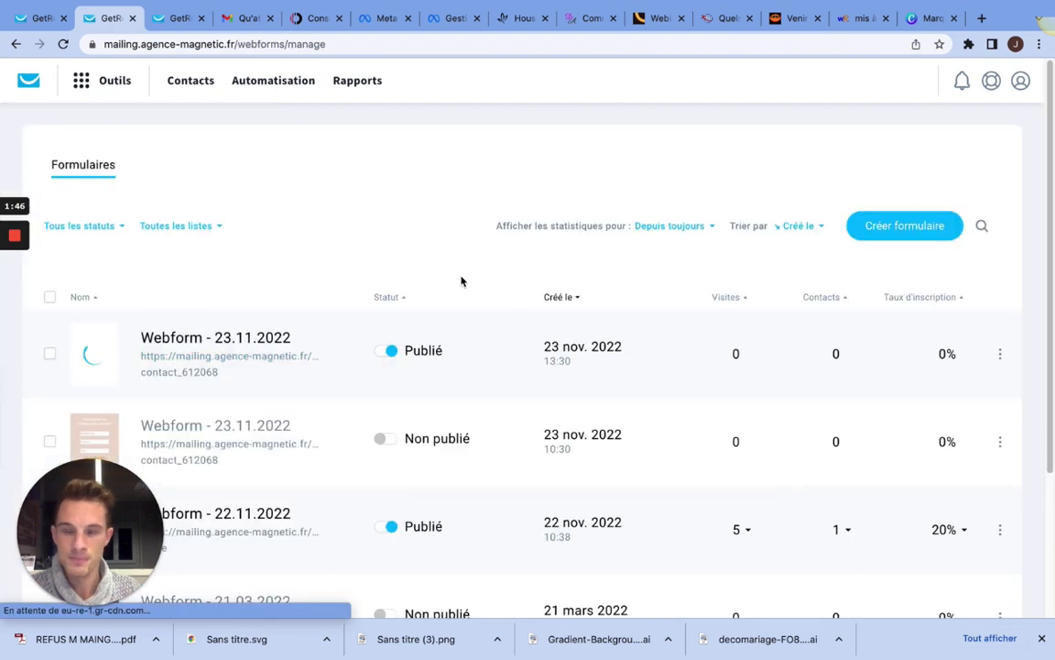
{"action": "left_click", "coordinate": [874, 236]}
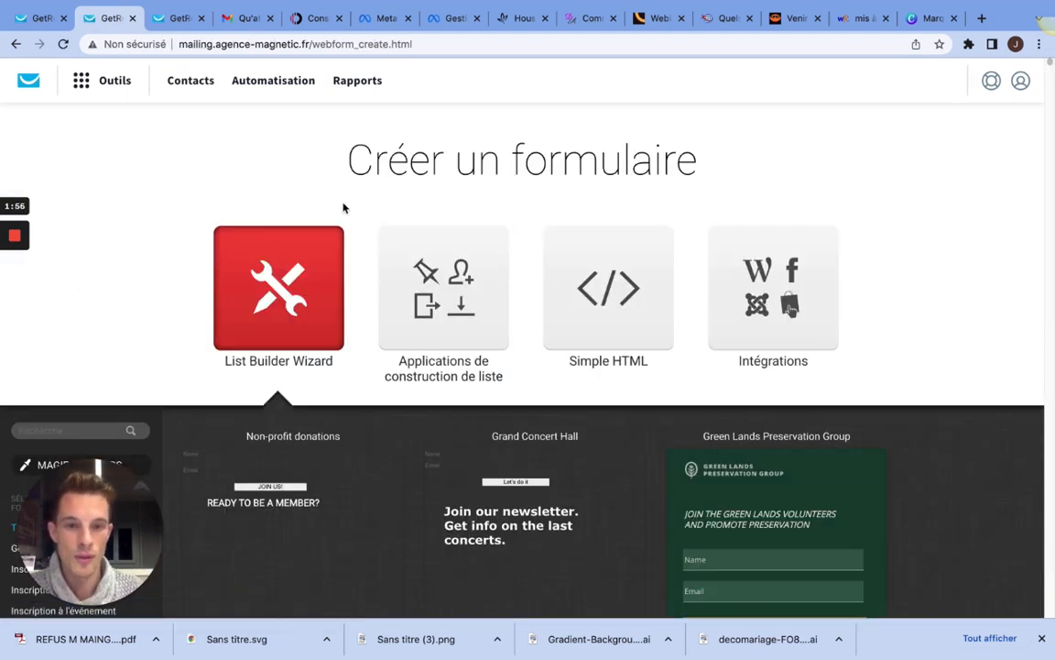
Step: Browse the List Builder Wizard's form templates, along with the available form types and formats
{"action": "scroll", "coordinate": [238, 257], "scroll_direction": "down", "scroll_amount": 2}
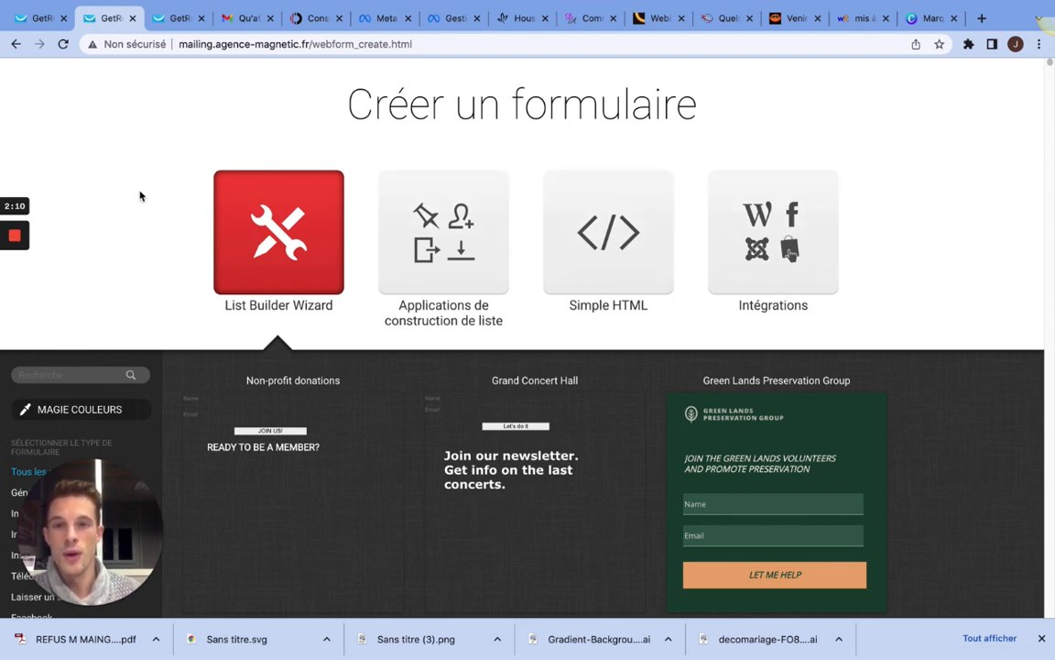
{"action": "scroll", "coordinate": [191, 233], "scroll_direction": "down", "scroll_amount": 1}
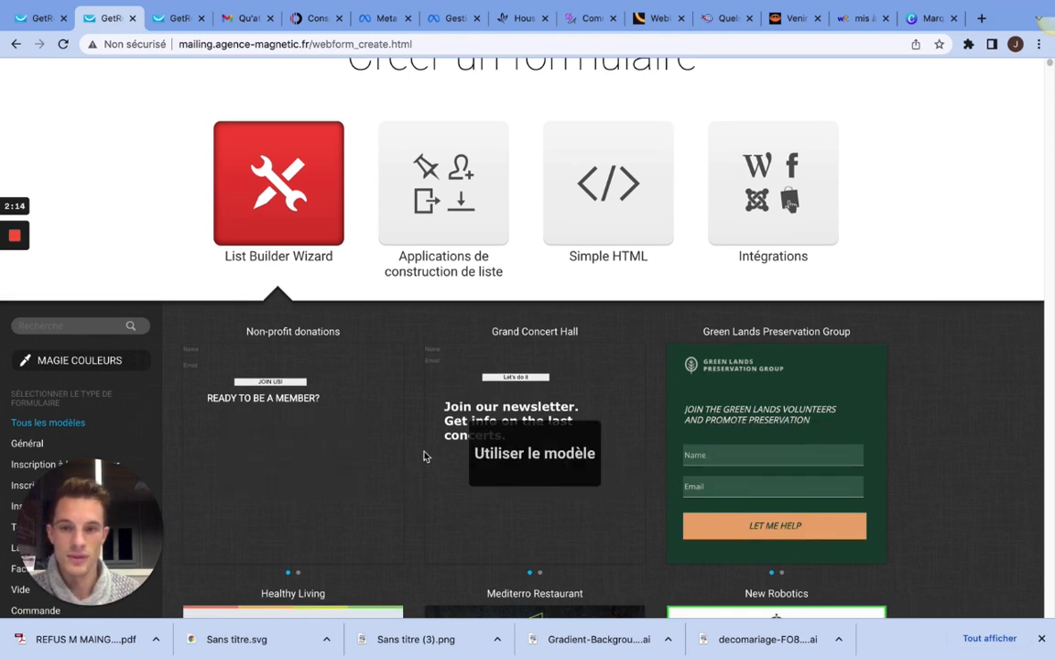
{"action": "scroll", "coordinate": [275, 422], "scroll_direction": "down", "scroll_amount": 1}
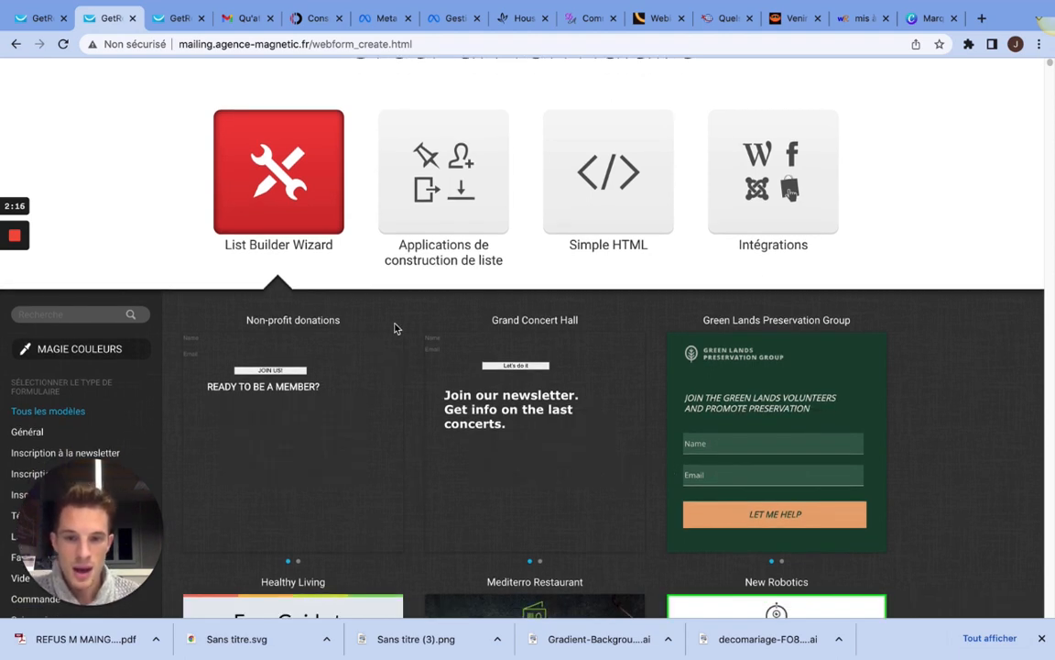
{"action": "scroll", "coordinate": [403, 327], "scroll_direction": "down", "scroll_amount": 2}
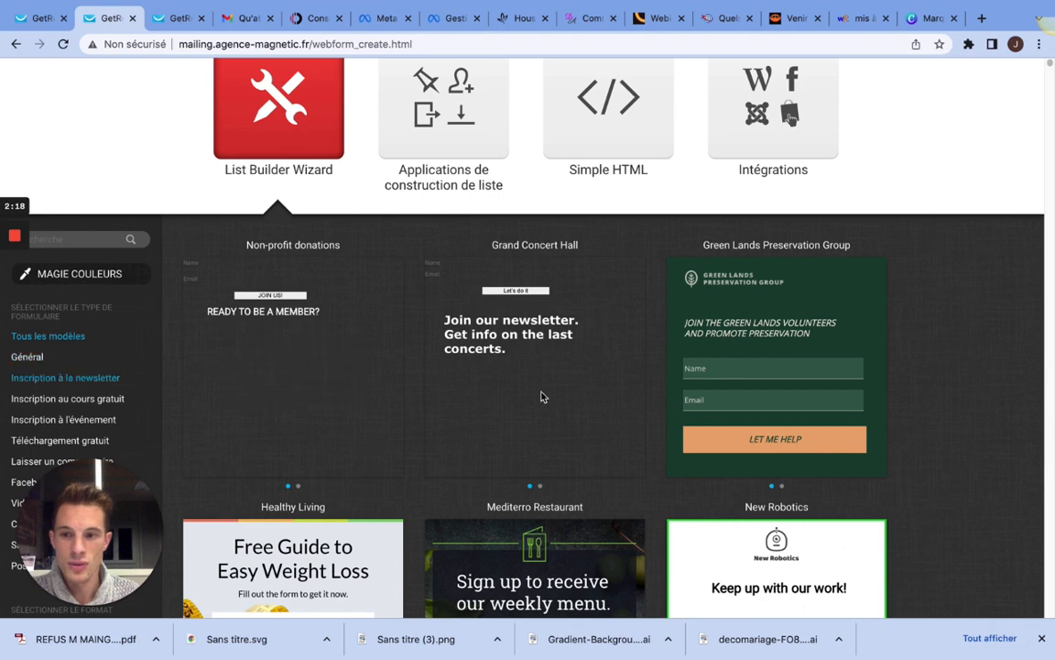
{"action": "scroll", "coordinate": [824, 412], "scroll_direction": "down", "scroll_amount": 5}
{"action": "scroll", "coordinate": [549, 358], "scroll_direction": "down", "scroll_amount": 3}
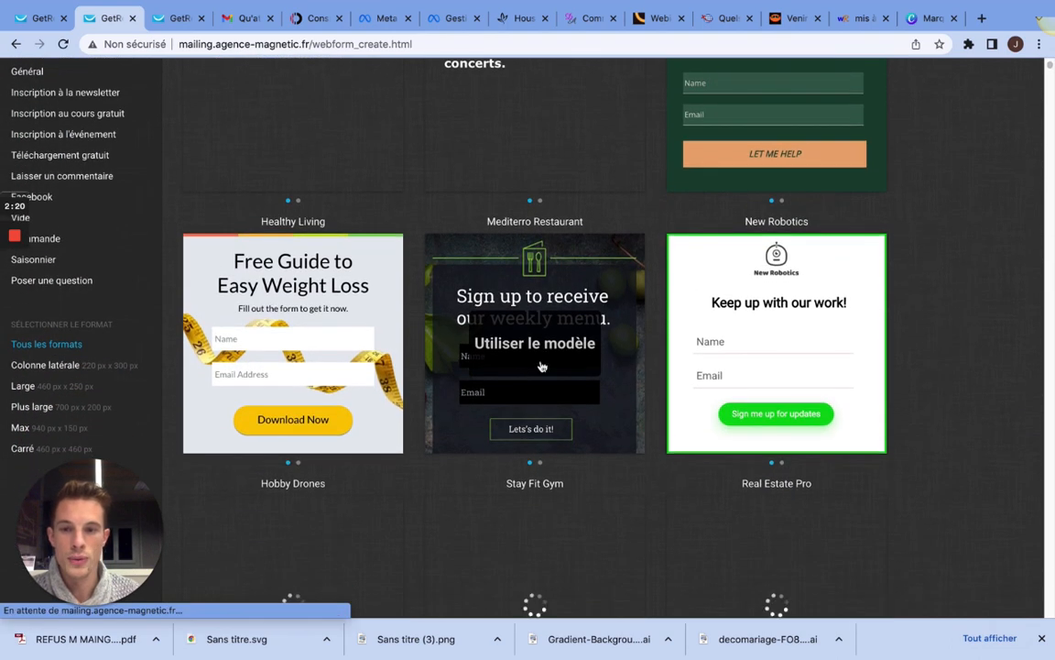
{"action": "scroll", "coordinate": [807, 329], "scroll_direction": "down", "scroll_amount": 2}
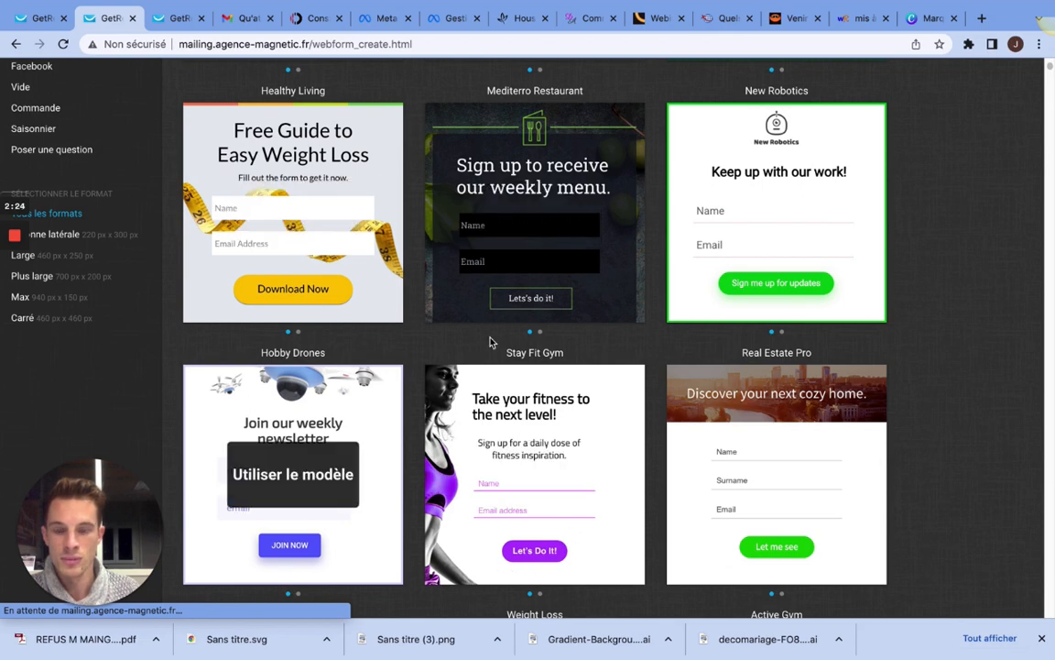
{"action": "scroll", "coordinate": [520, 413], "scroll_direction": "down", "scroll_amount": 2}
{"action": "scroll", "coordinate": [520, 412], "scroll_direction": "down", "scroll_amount": 5}
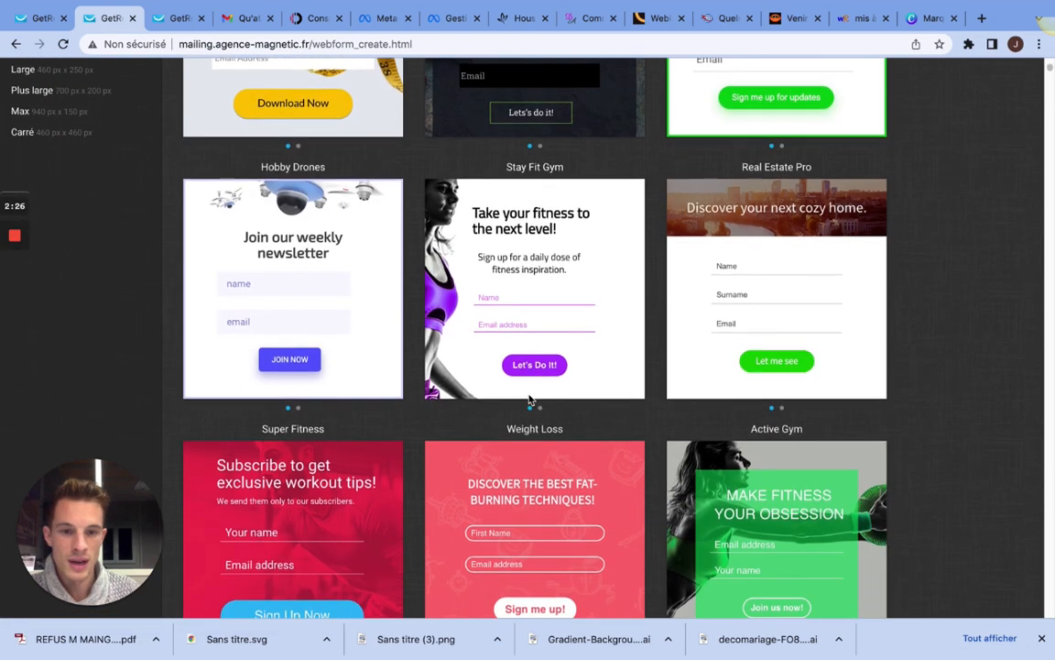
{"action": "scroll", "coordinate": [648, 400], "scroll_direction": "down", "scroll_amount": 2}
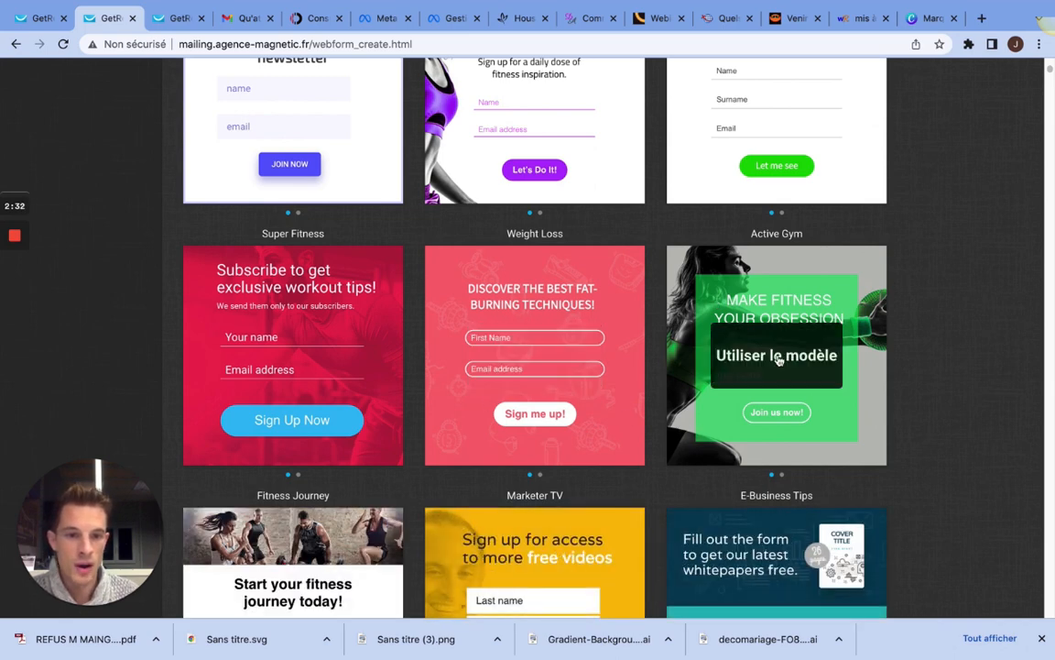
{"action": "scroll", "coordinate": [196, 274], "scroll_direction": "up", "scroll_amount": 5}
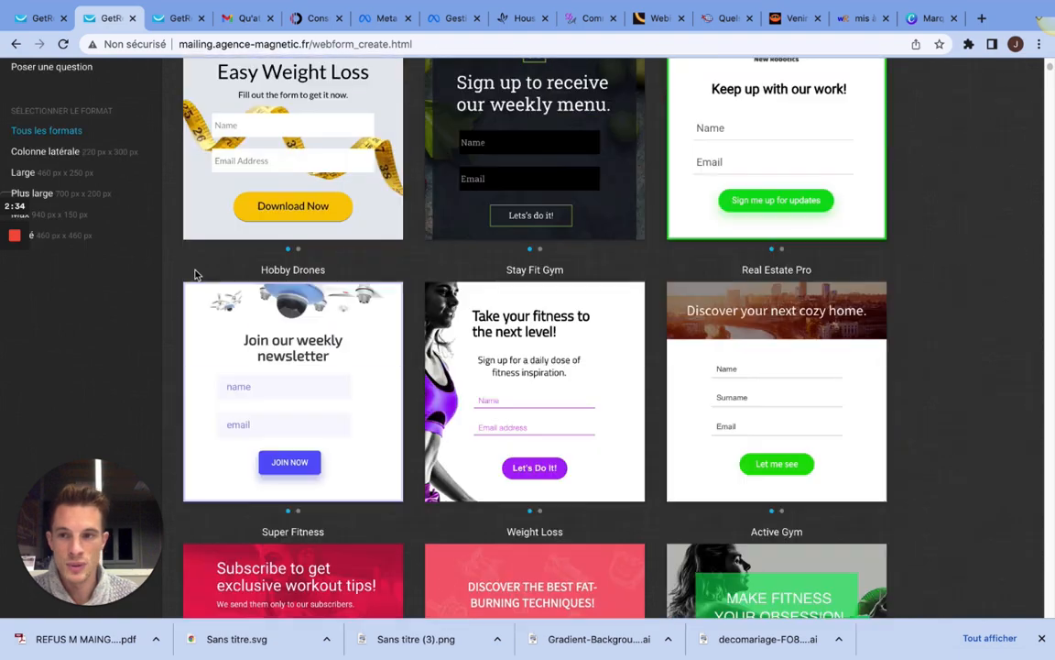
{"action": "scroll", "coordinate": [196, 274], "scroll_direction": "up", "scroll_amount": 3}
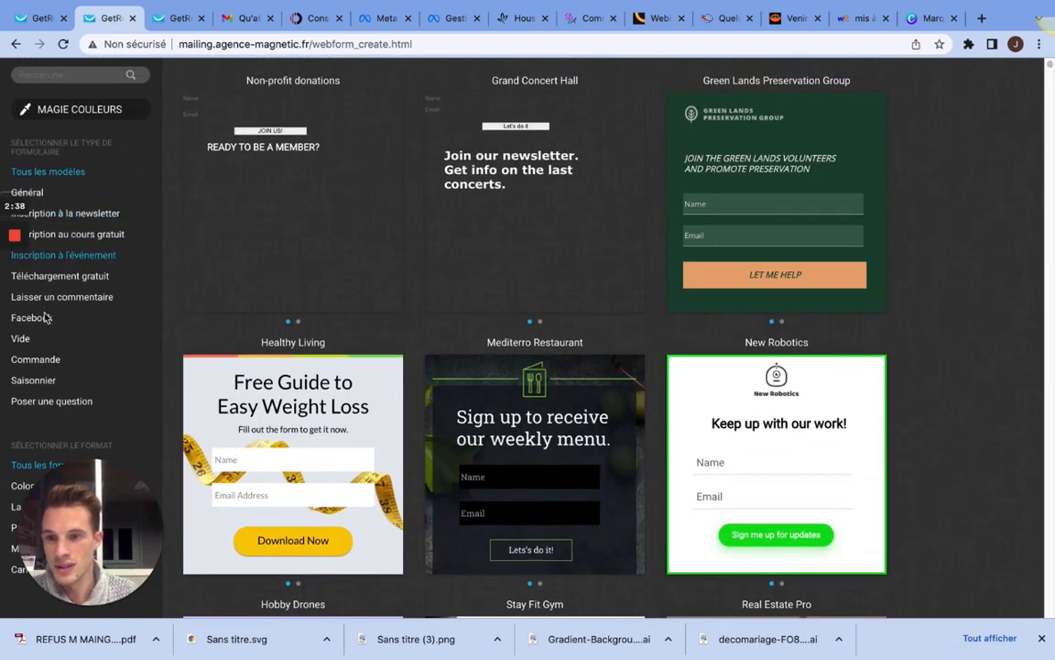
{"action": "scroll", "coordinate": [64, 275], "scroll_direction": "up", "scroll_amount": 1}
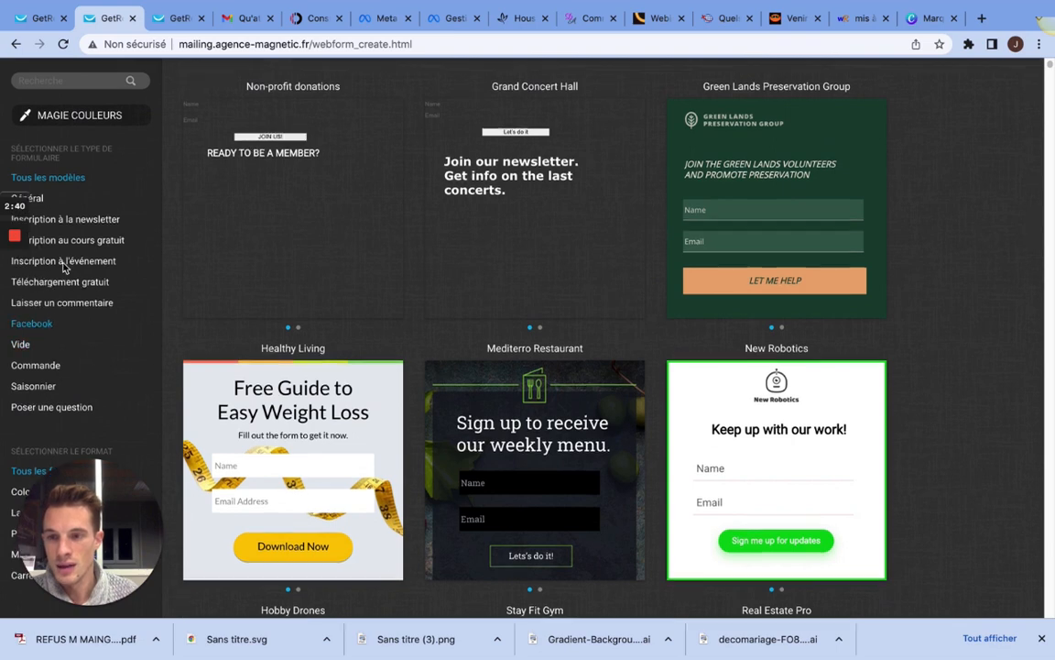
{"action": "scroll", "coordinate": [80, 272], "scroll_direction": "up", "scroll_amount": 2}
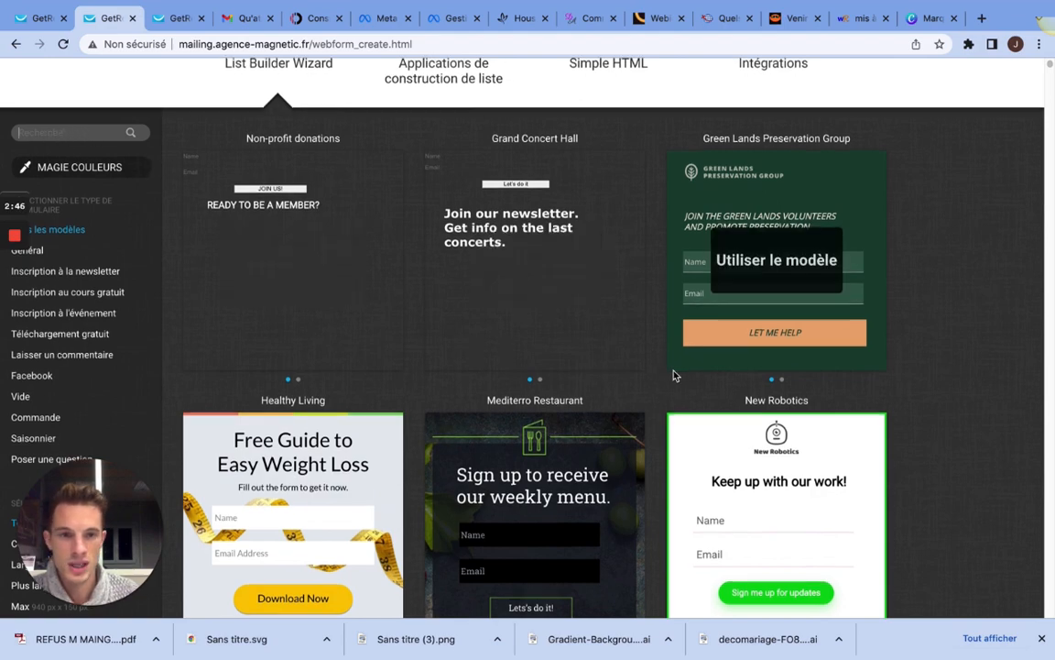
Step: Use the Active Gym template for the new form
{"action": "scroll", "coordinate": [741, 386], "scroll_direction": "down", "scroll_amount": 10}
{"action": "scroll", "coordinate": [741, 387], "scroll_direction": "down", "scroll_amount": 15}
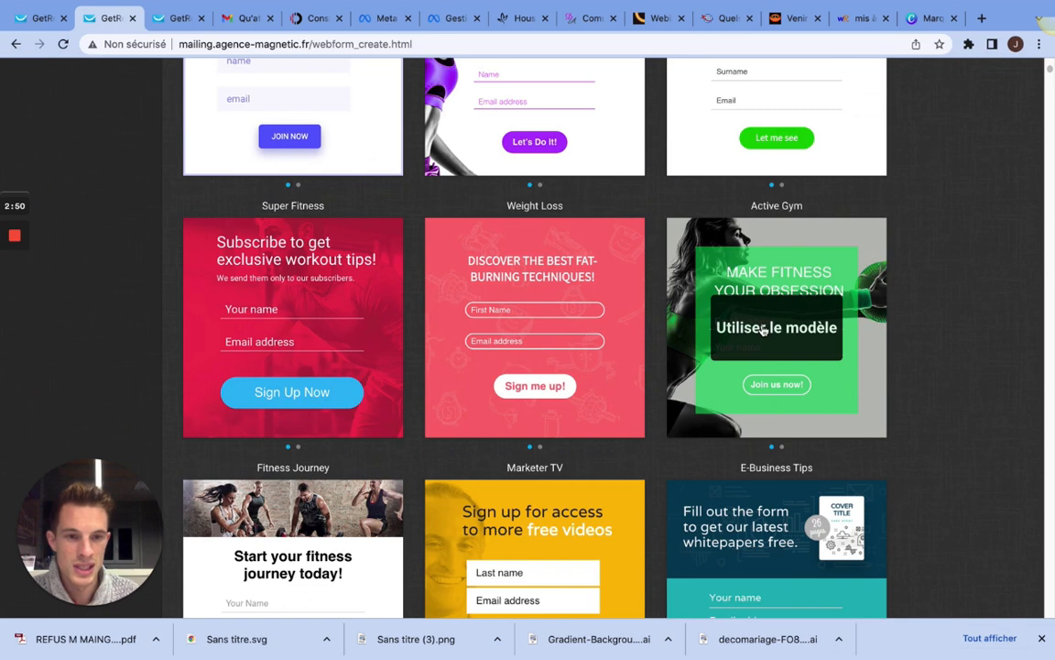
{"action": "left_click", "coordinate": [763, 328]}
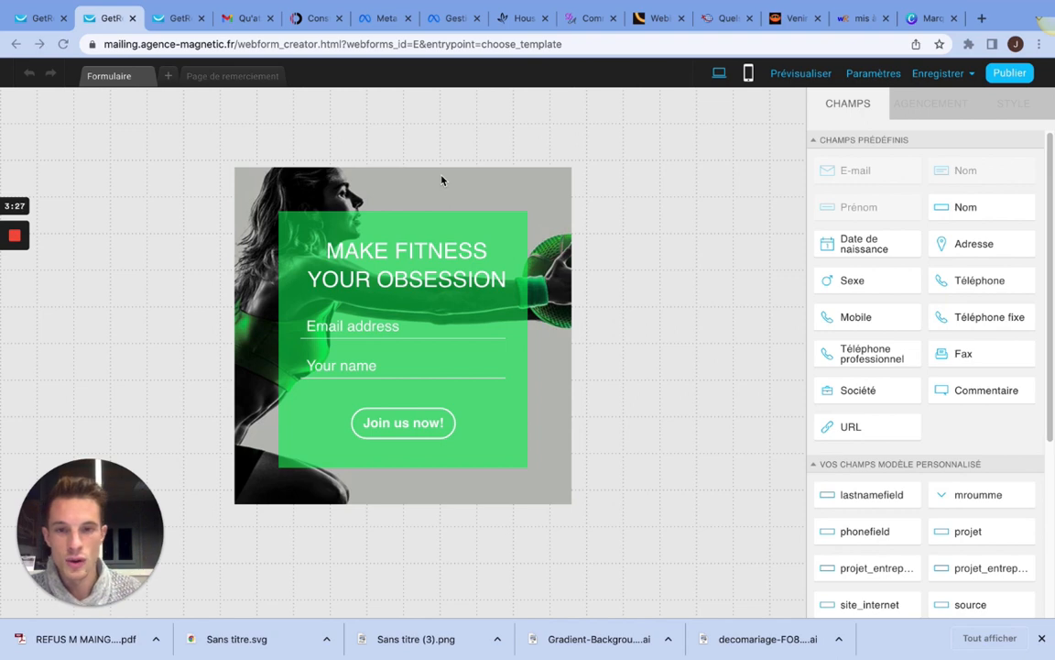
{"action": "left_click", "coordinate": [433, 328]}
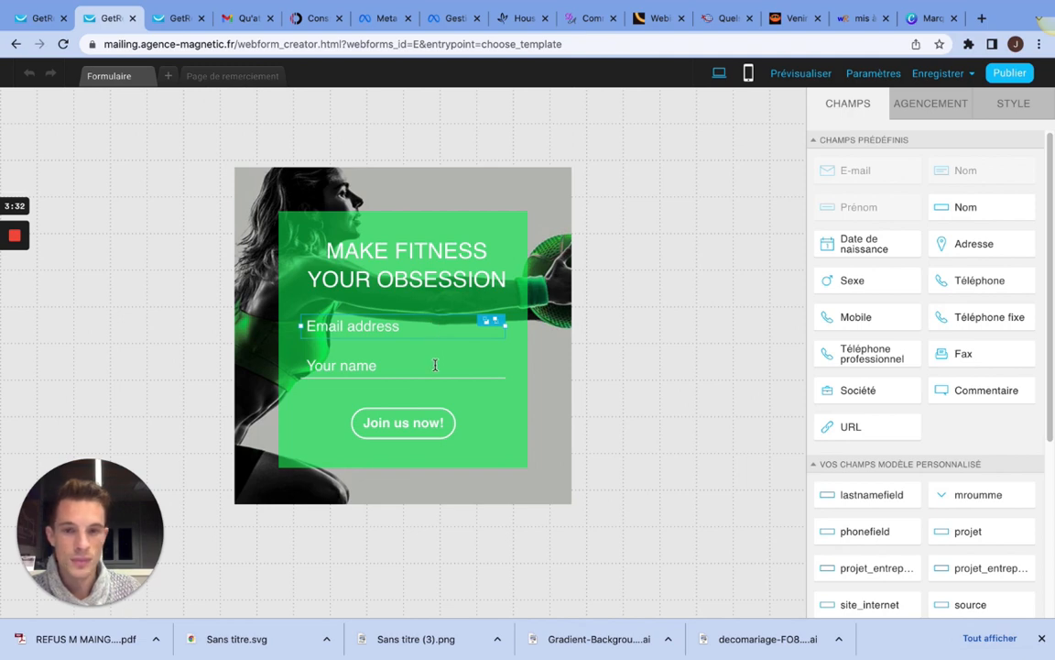
{"action": "left_click", "coordinate": [435, 365]}
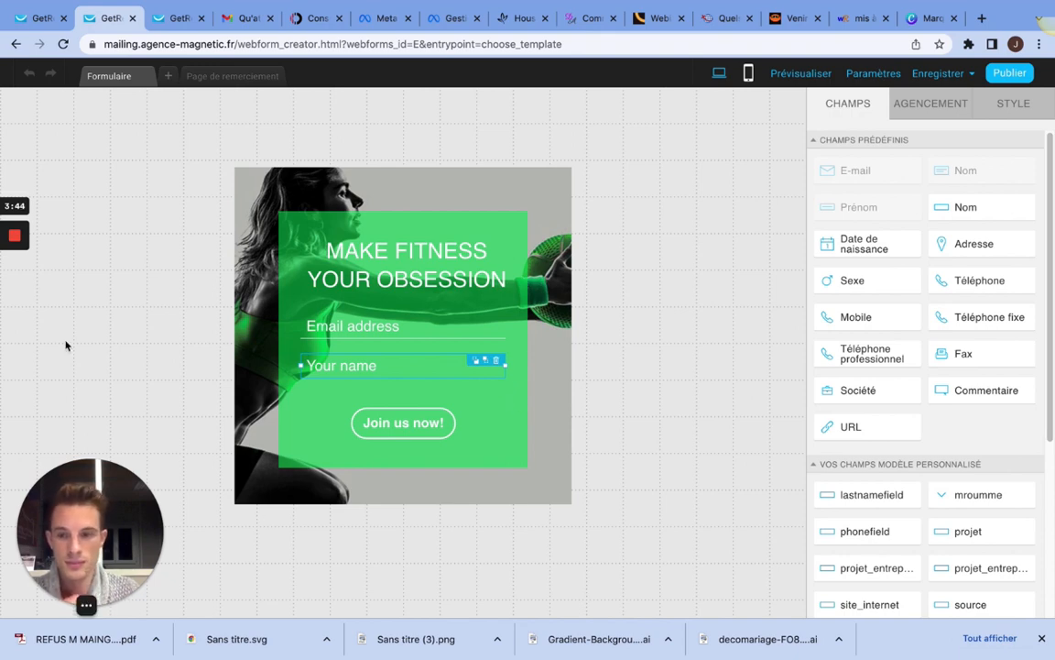
{"action": "left_click", "coordinate": [17, 292]}
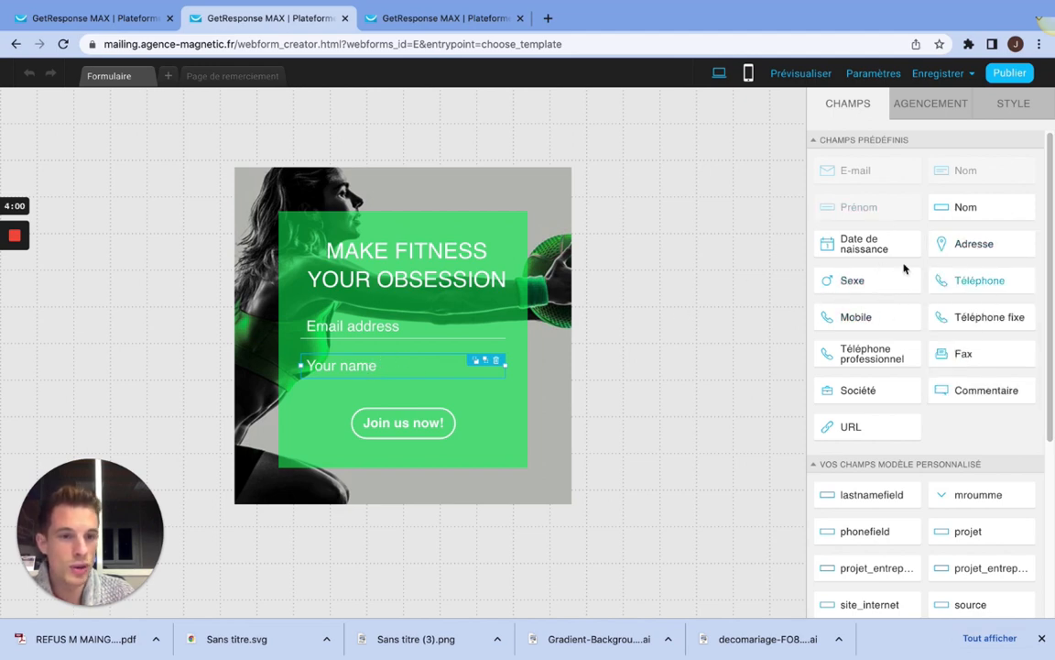
Step: Add the predefined Sexe field directly below the name field in the form
{"action": "mouse_move", "coordinate": [939, 245]}
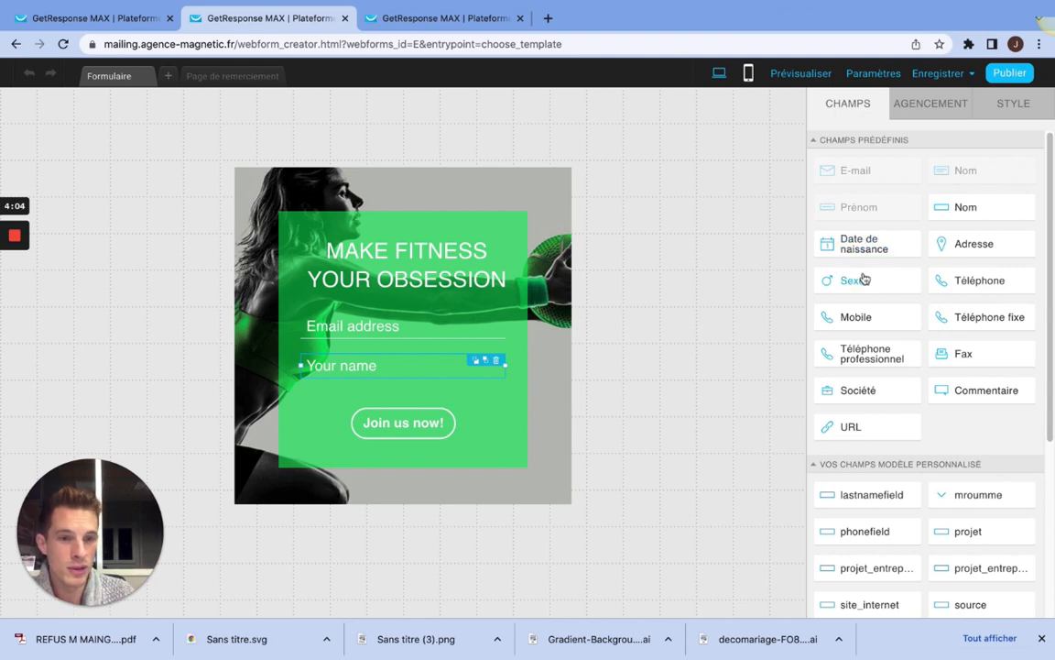
{"action": "left_click_drag", "start_coordinate": [865, 278], "coordinate": [393, 383]}
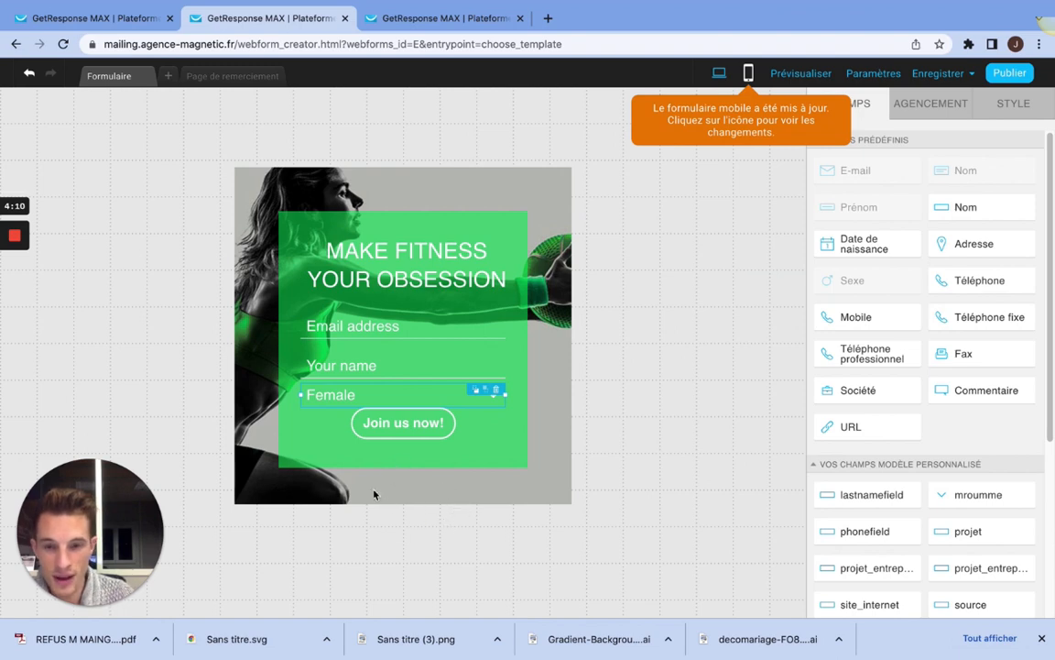
Step: Extend the form's background and its green panel downward to make room for more fields
{"action": "left_click_drag", "start_coordinate": [403, 504], "coordinate": [400, 582]}
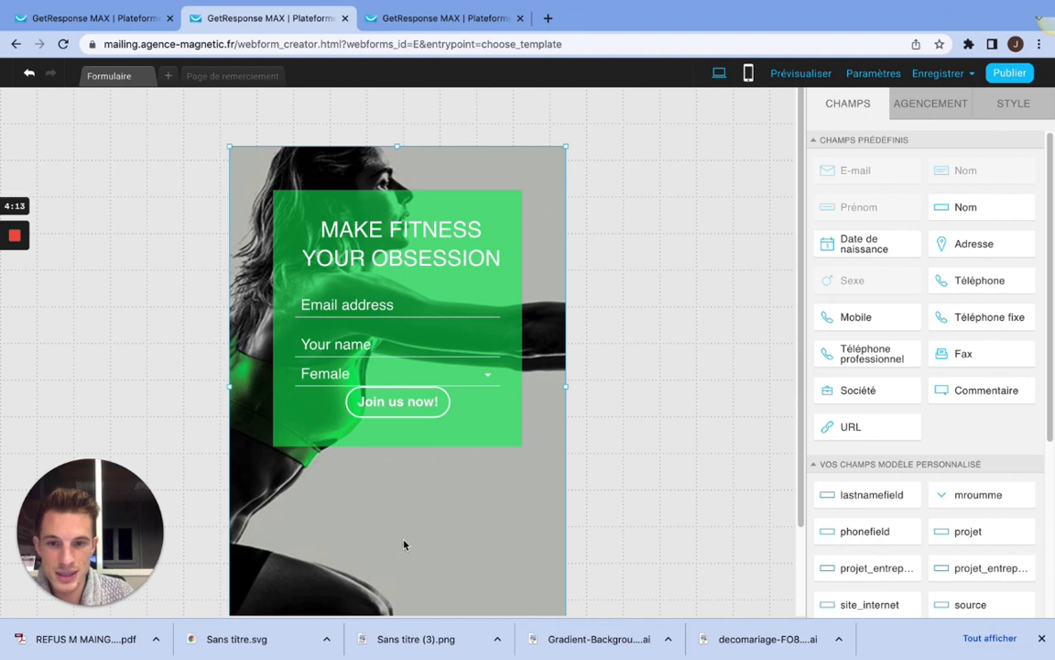
{"action": "left_click", "coordinate": [352, 440]}
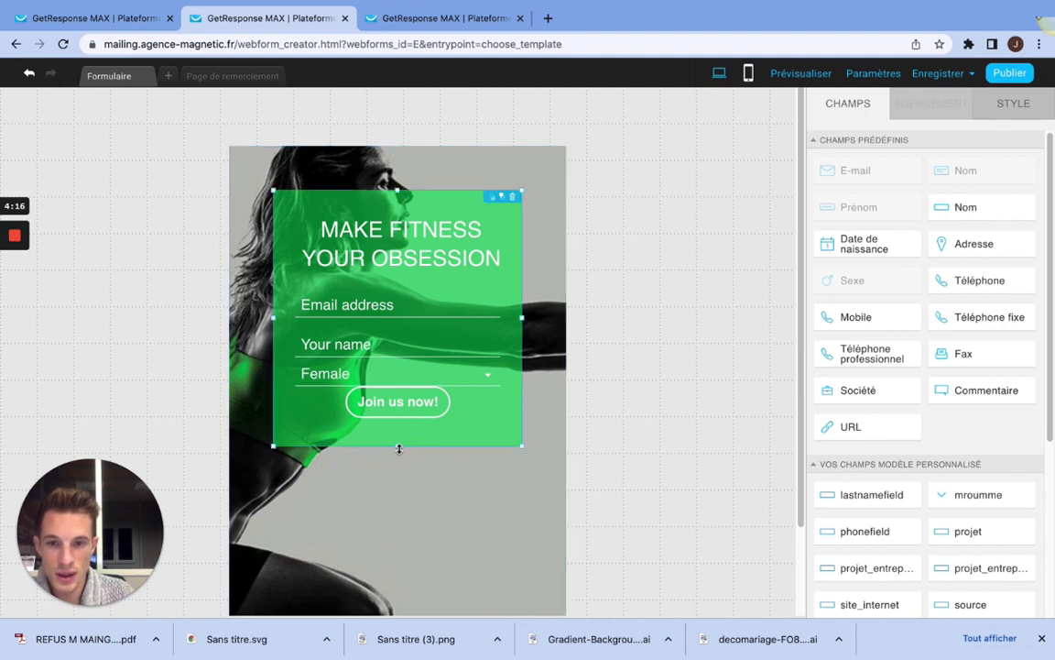
{"action": "left_click_drag", "start_coordinate": [399, 448], "coordinate": [400, 582]}
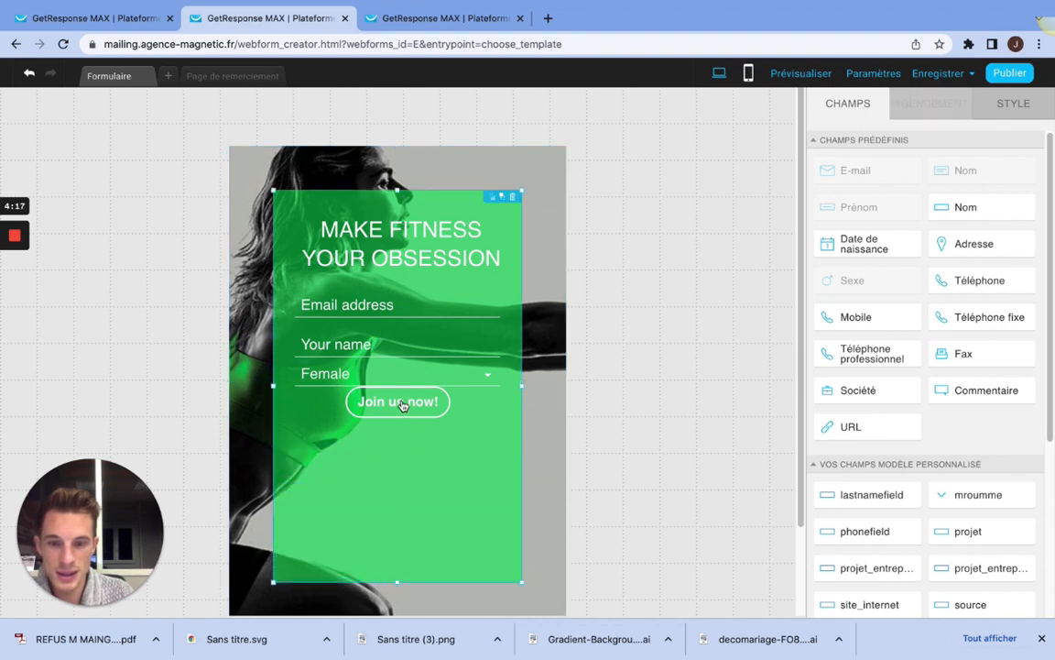
Step: Move the "Join us now!" button near the green panel's lower edge and space out the gender, name and email fields vertically above it
{"action": "left_click_drag", "start_coordinate": [401, 406], "coordinate": [401, 558]}
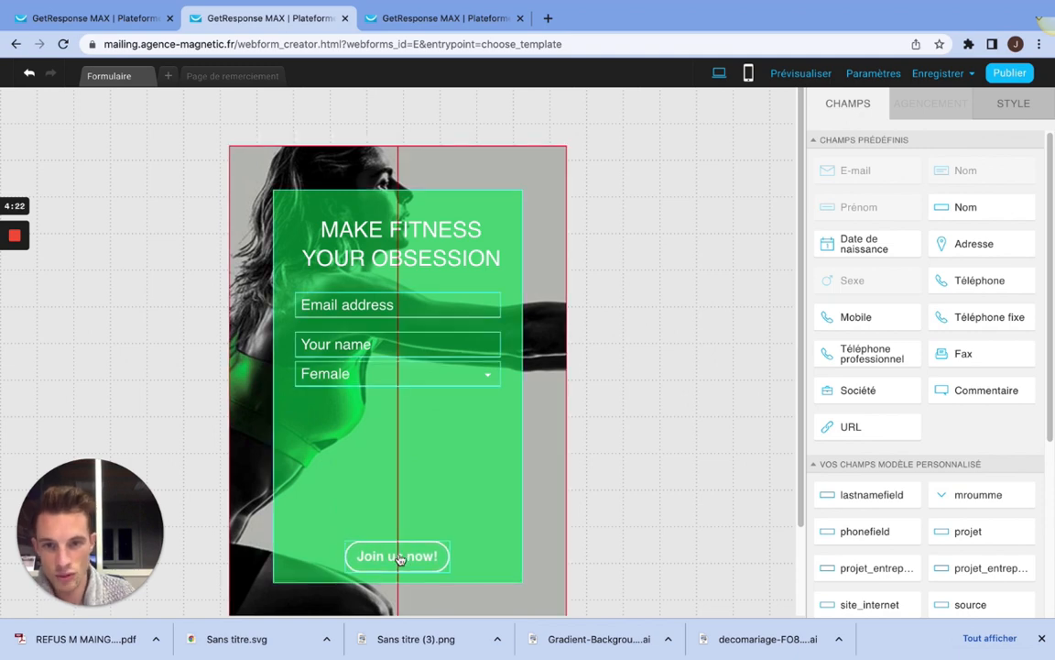
{"action": "left_click_drag", "start_coordinate": [401, 559], "coordinate": [397, 556]}
{"action": "left_click_drag", "start_coordinate": [392, 367], "coordinate": [384, 446]}
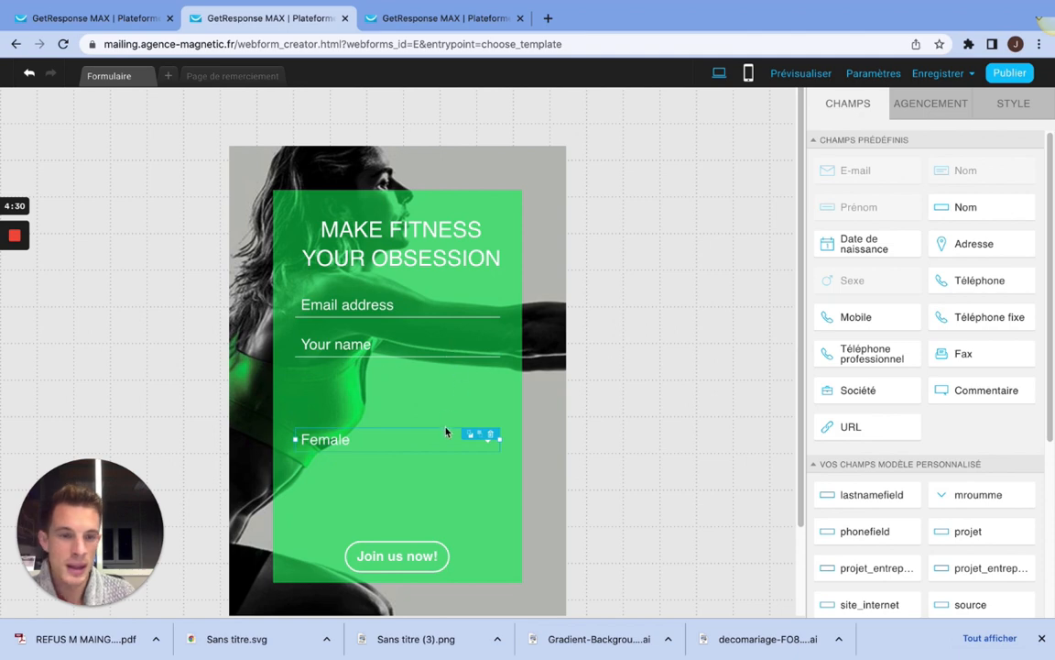
{"action": "left_click_drag", "start_coordinate": [384, 349], "coordinate": [385, 379]}
{"action": "mouse_move", "coordinate": [398, 306]}
{"action": "left_mouse_down"}
{"action": "mouse_move", "coordinate": [370, 308]}
{"action": "mouse_move", "coordinate": [403, 308]}
{"action": "left_mouse_up"}
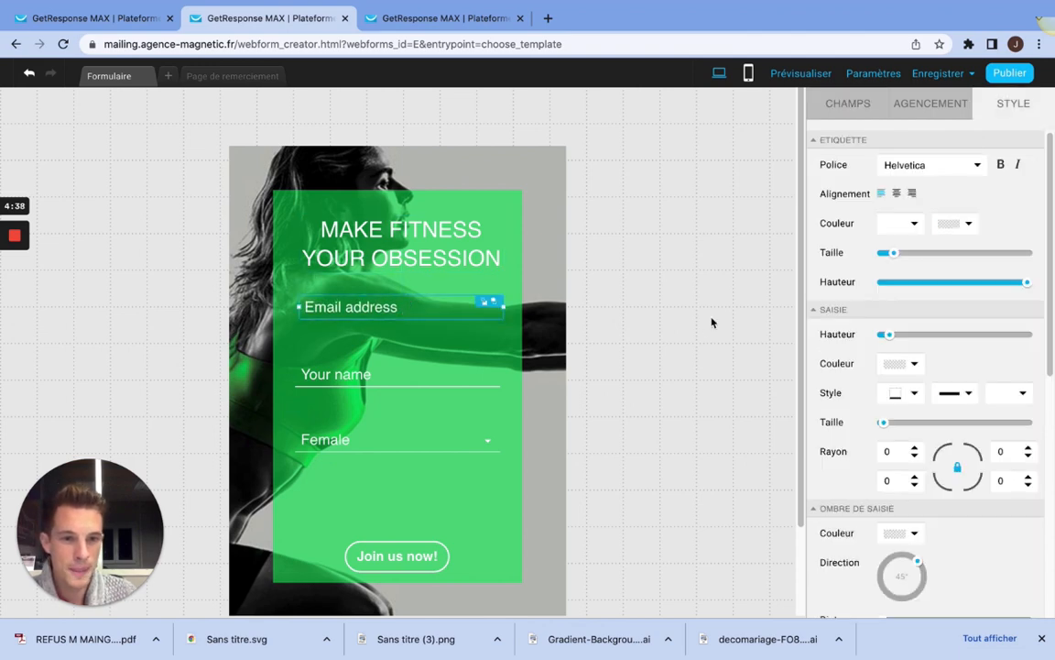
Step: Change the email field's placeholder text (Caractère générique) to "Adresse mail"
{"action": "scroll", "coordinate": [976, 300], "scroll_direction": "down", "scroll_amount": 10}
{"action": "scroll", "coordinate": [976, 293], "scroll_direction": "up", "scroll_amount": 10}
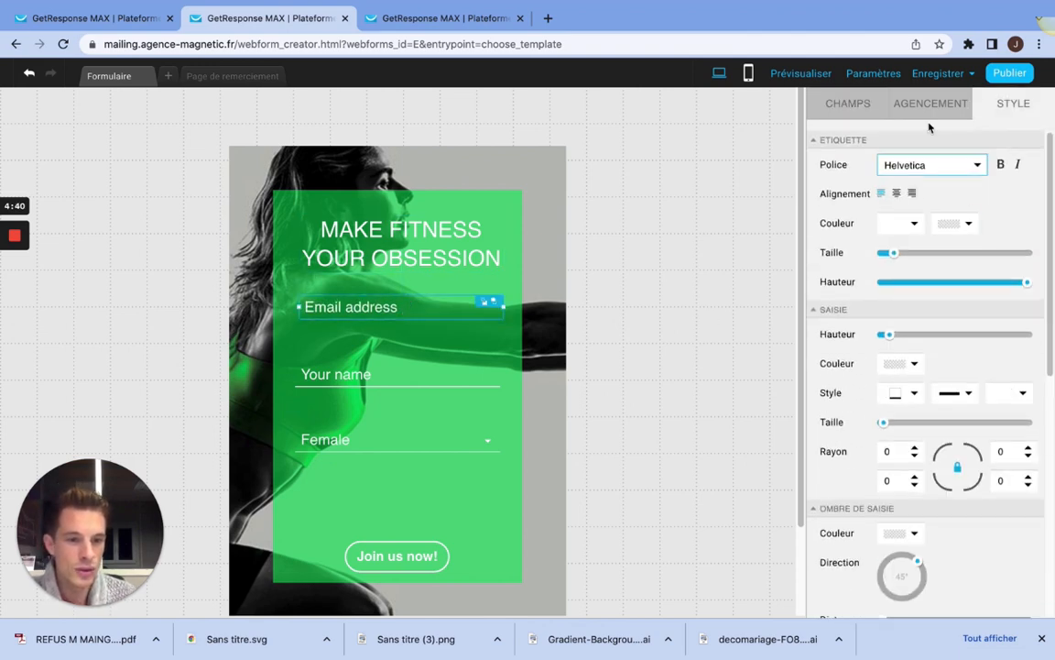
{"action": "left_click", "coordinate": [927, 104]}
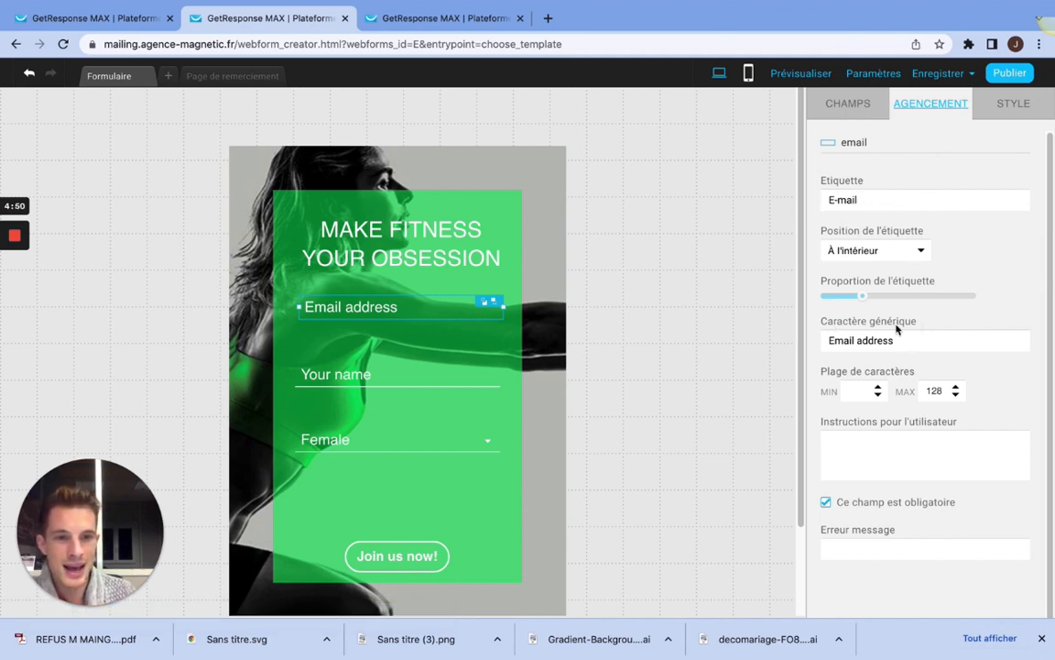
{"action": "left_click_drag", "start_coordinate": [896, 340], "coordinate": [825, 339]}
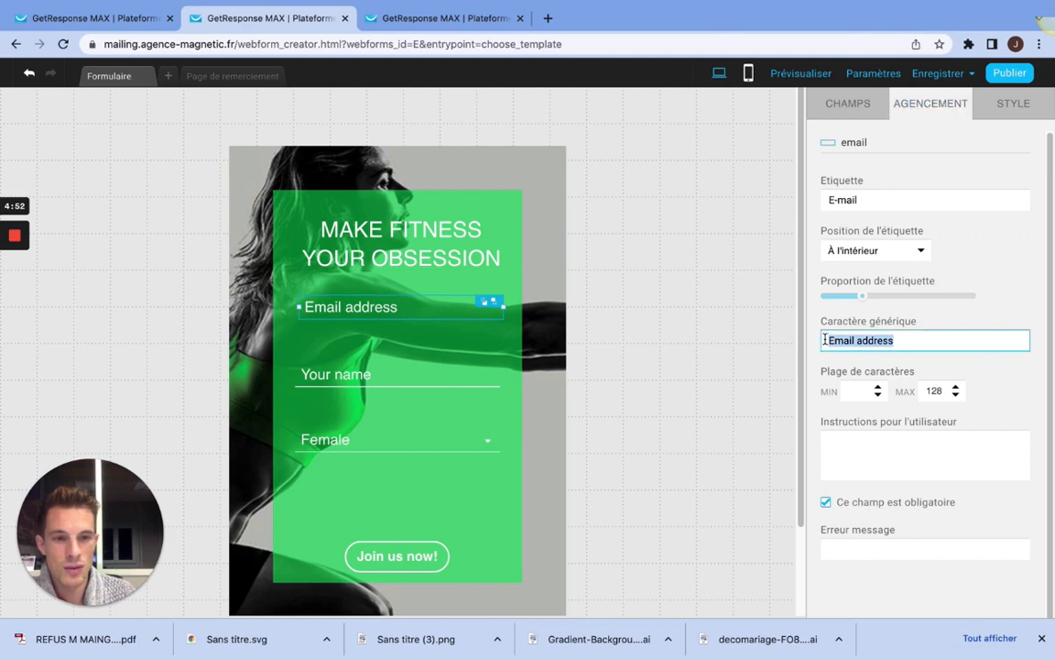
{"action": "type", "text": "Adre"}
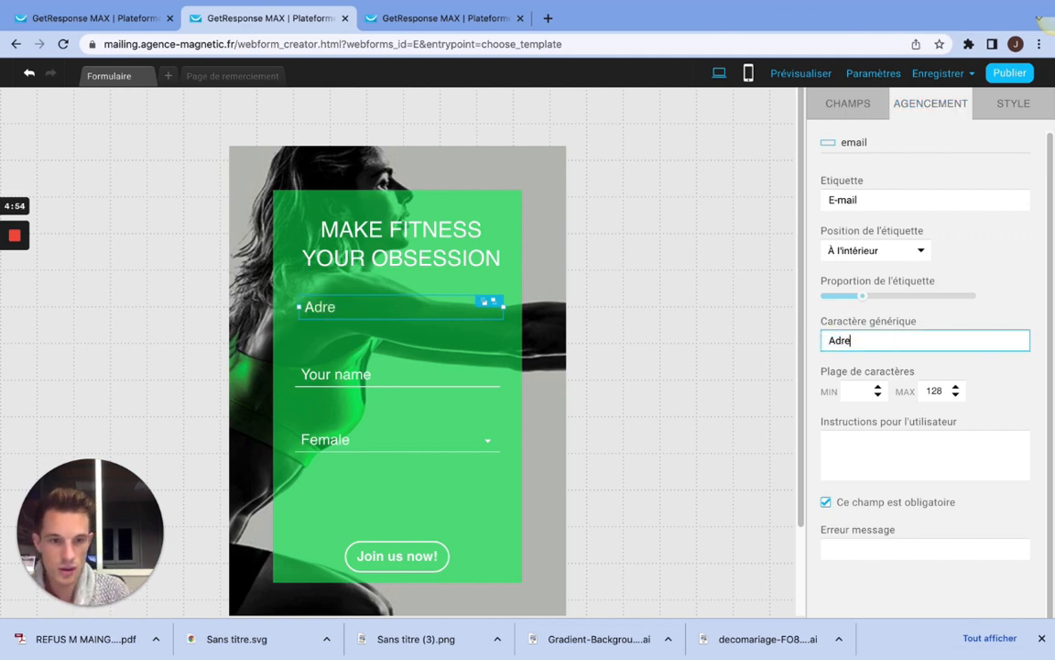
{"action": "type", "text": "sse mail"}
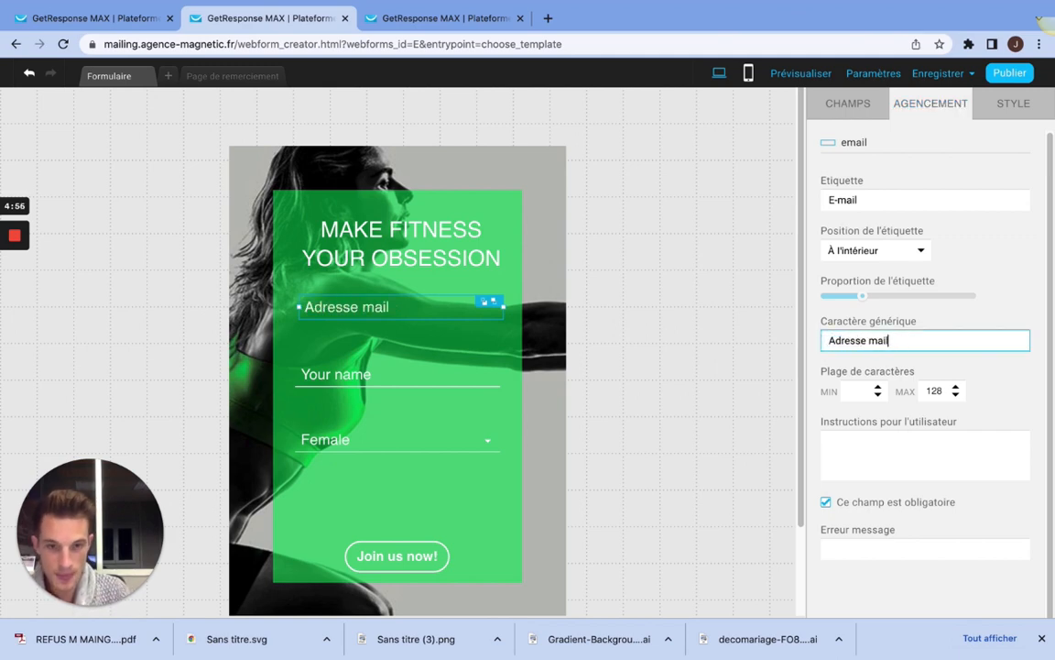
{"action": "left_click", "coordinate": [1012, 275]}
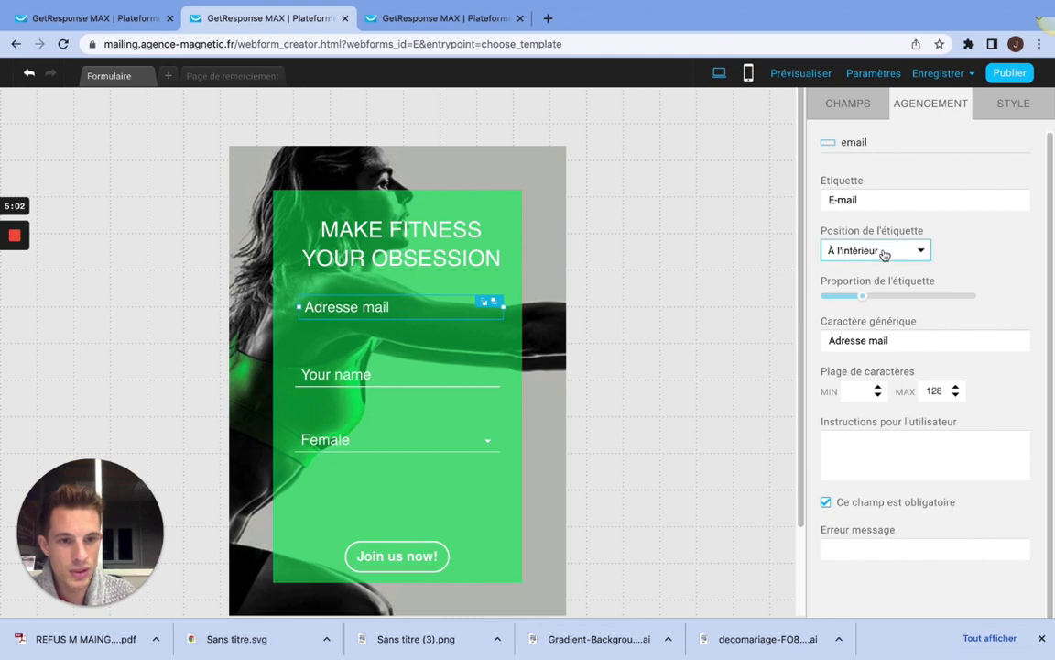
Step: Try the label positions Haut, Gauche and Droite on the form's fields
{"action": "left_click", "coordinate": [917, 251]}
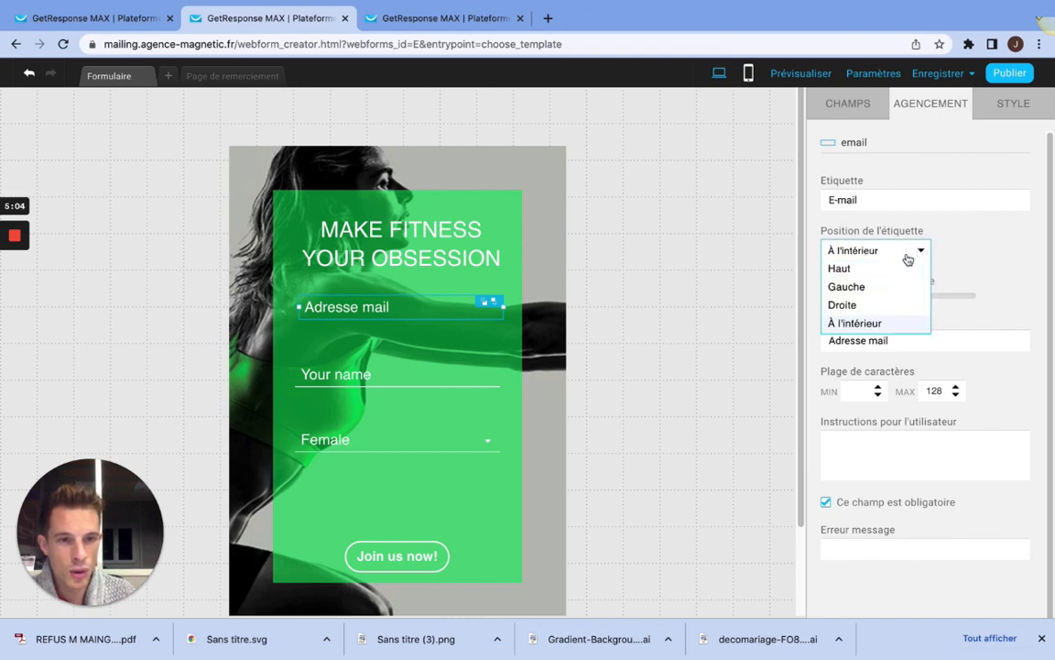
{"action": "left_click", "coordinate": [840, 268]}
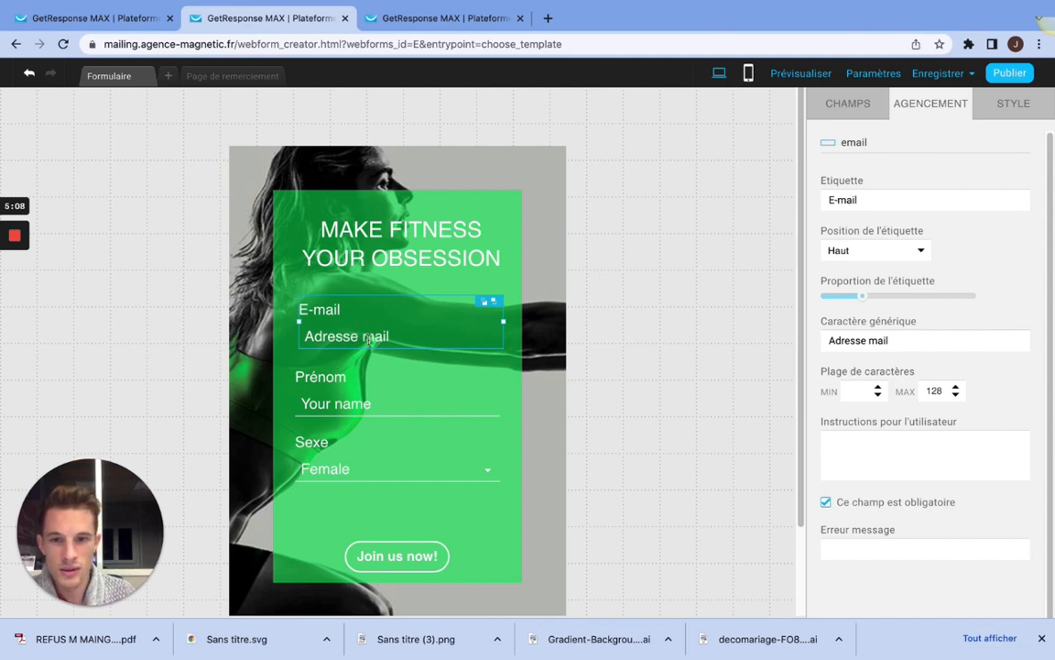
{"action": "left_click", "coordinate": [902, 251]}
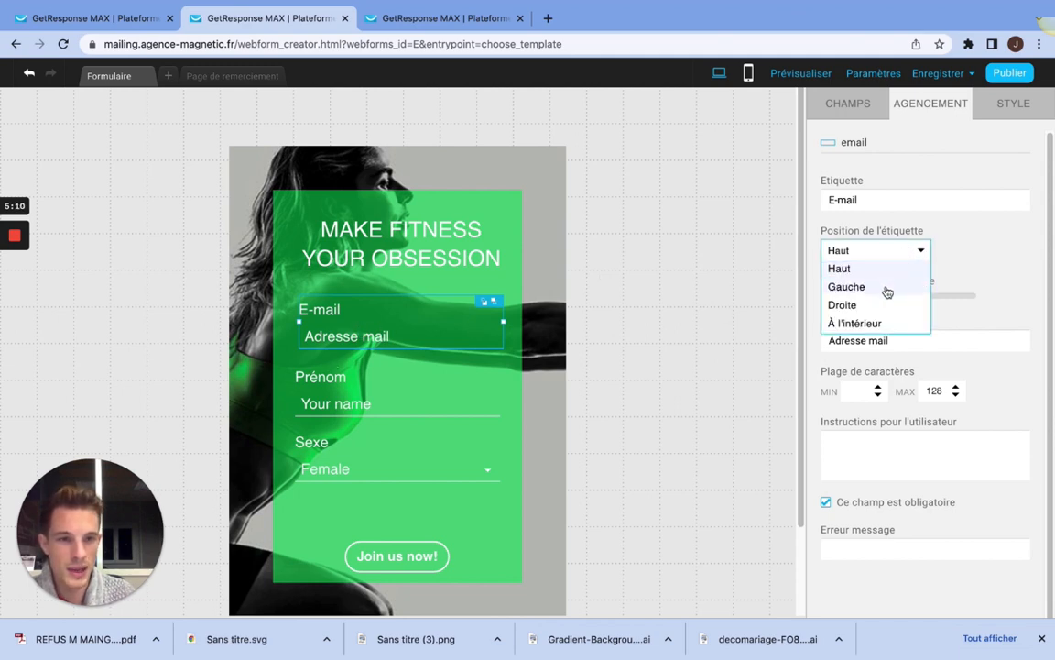
{"action": "left_click", "coordinate": [887, 287]}
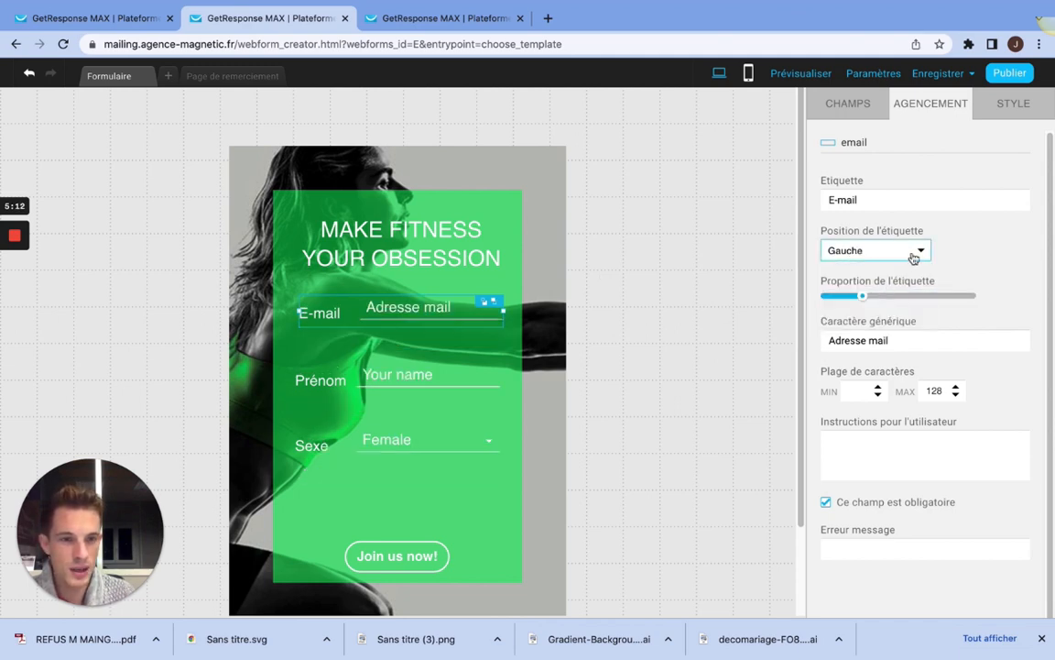
{"action": "left_click", "coordinate": [914, 253]}
{"action": "left_click", "coordinate": [864, 308]}
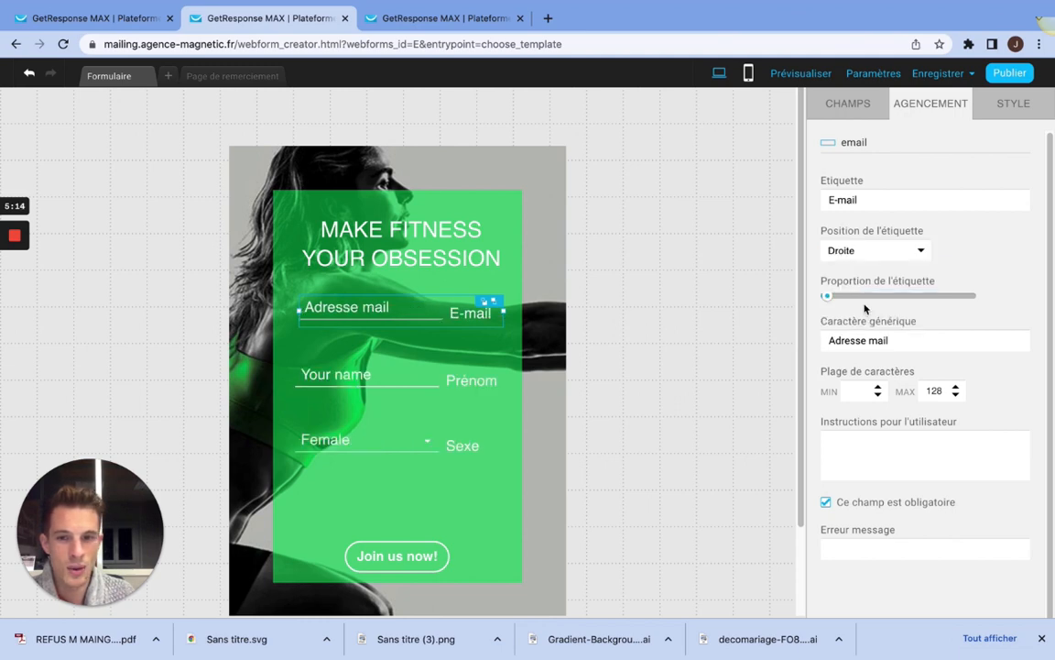
Step: Rename the email field's label as "Mail" and set the label position to À l'intérieur
{"action": "left_click_drag", "start_coordinate": [877, 196], "coordinate": [820, 203]}
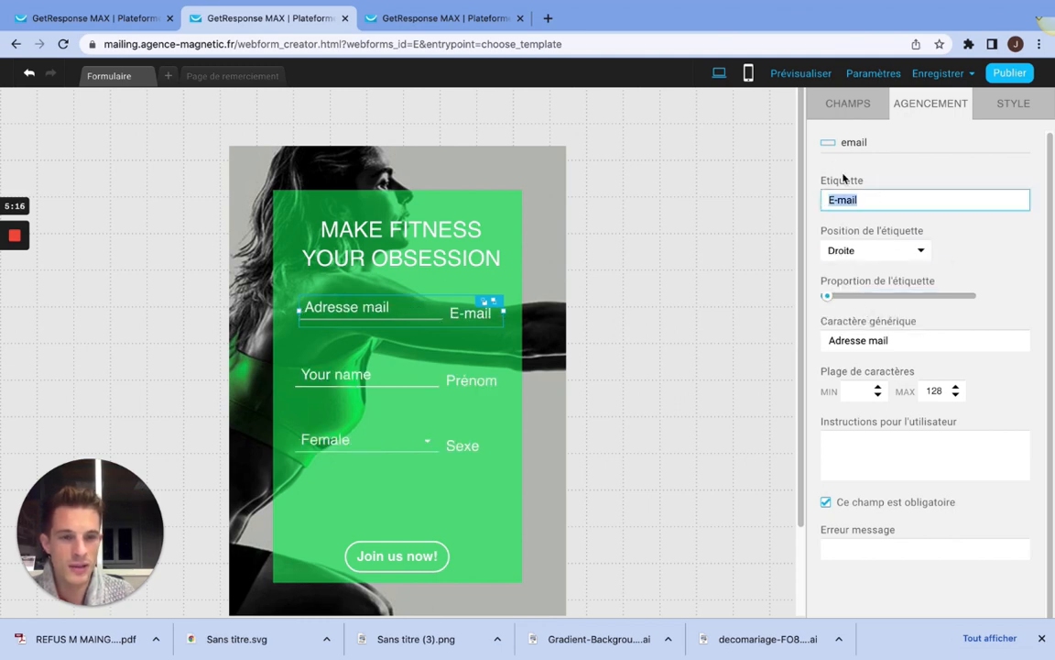
{"action": "type", "text": "Mail"}
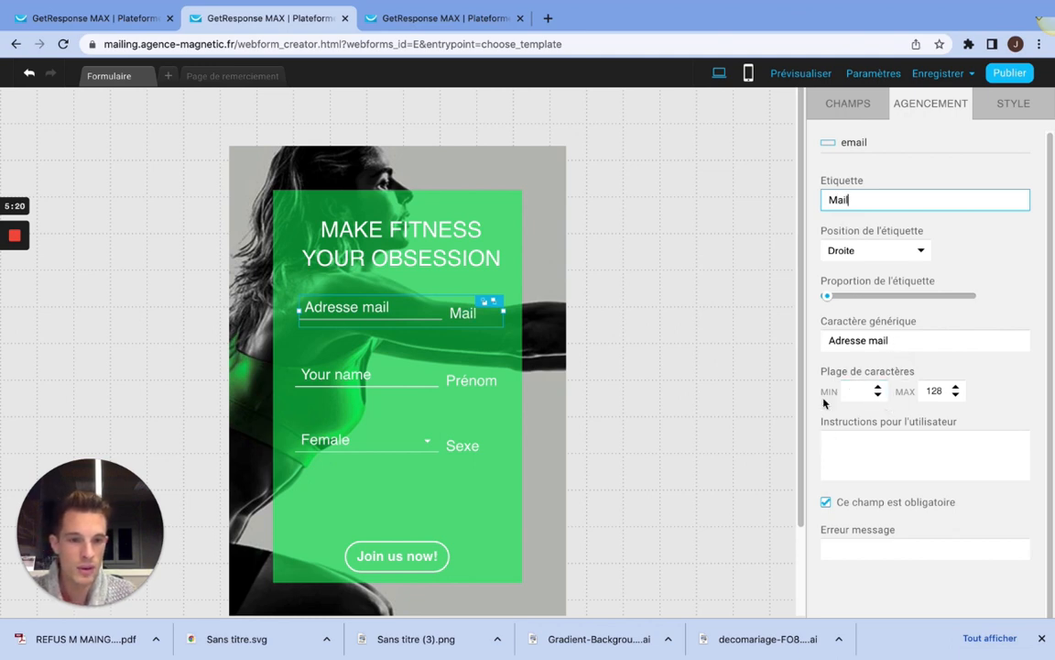
{"action": "left_click_drag", "start_coordinate": [905, 340], "coordinate": [826, 339]}
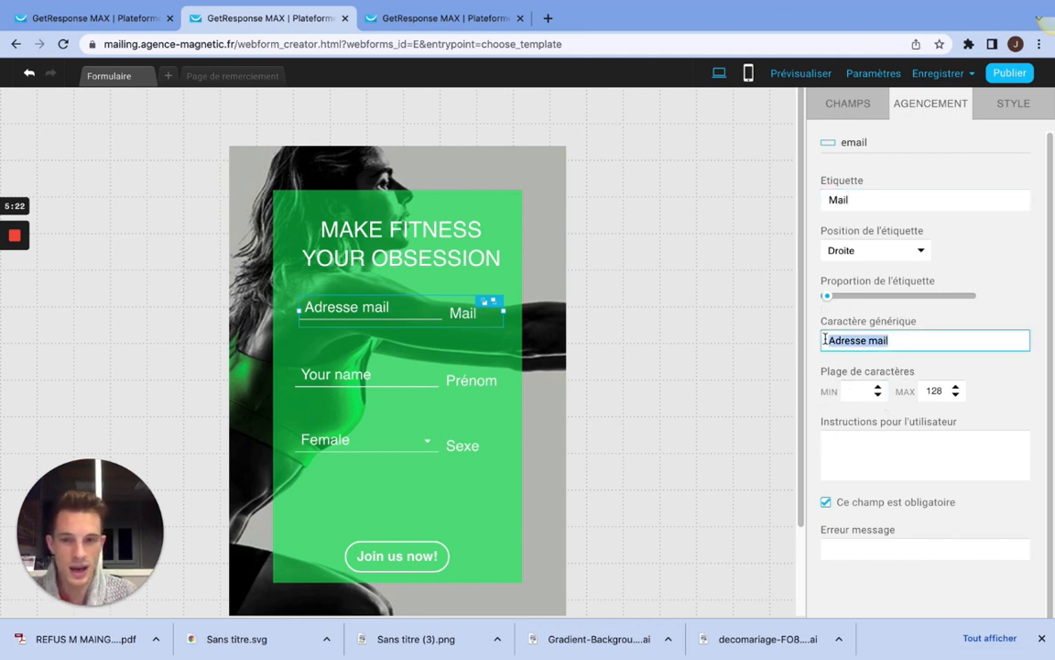
{"action": "left_click", "coordinate": [894, 251]}
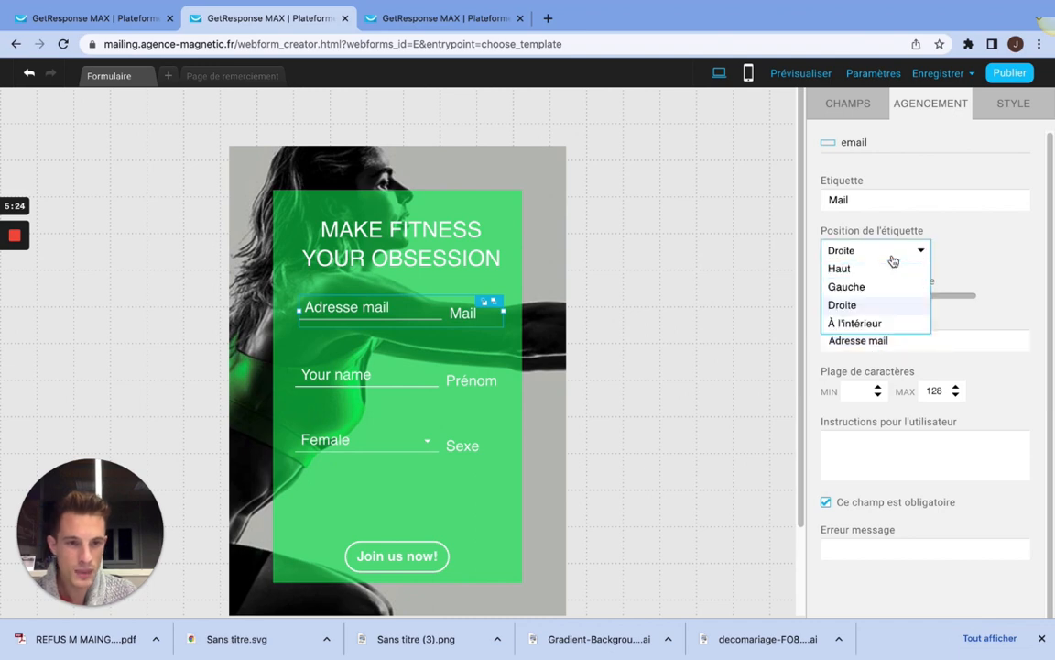
{"action": "left_click", "coordinate": [867, 324]}
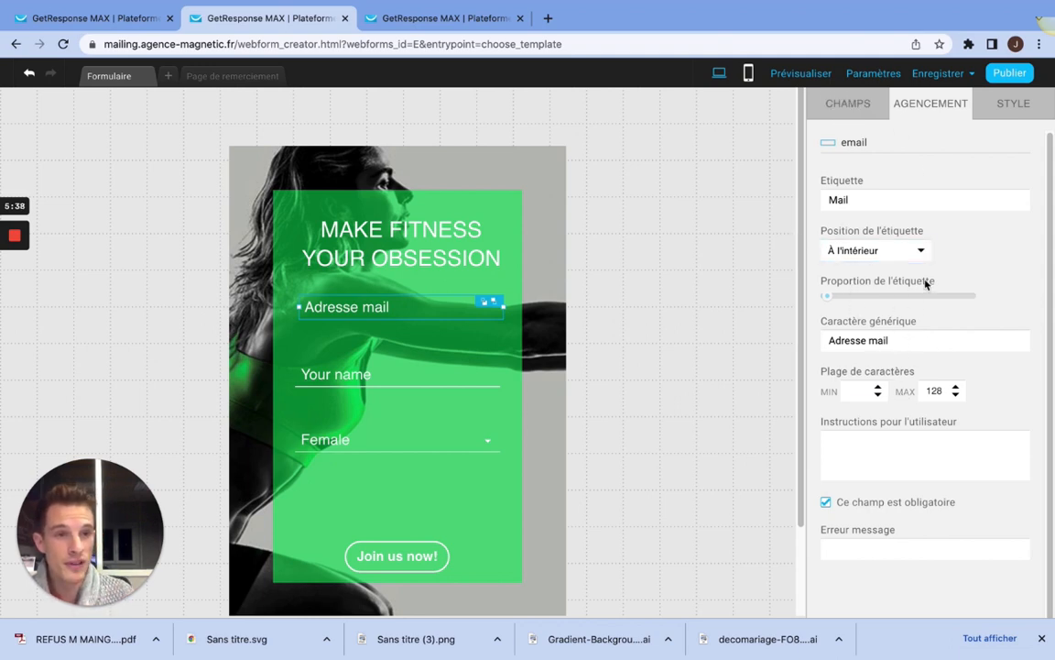
Step: Try bold on the field labels and align the email field's edges with the name and gender fields
{"action": "left_click", "coordinate": [1008, 105]}
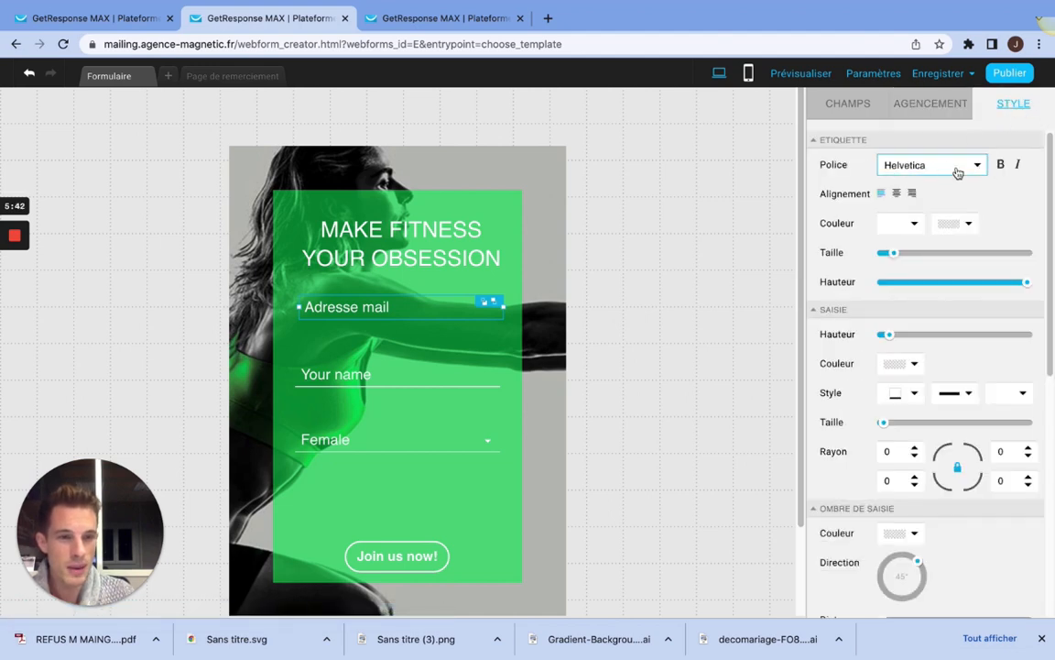
{"action": "left_click", "coordinate": [1001, 164]}
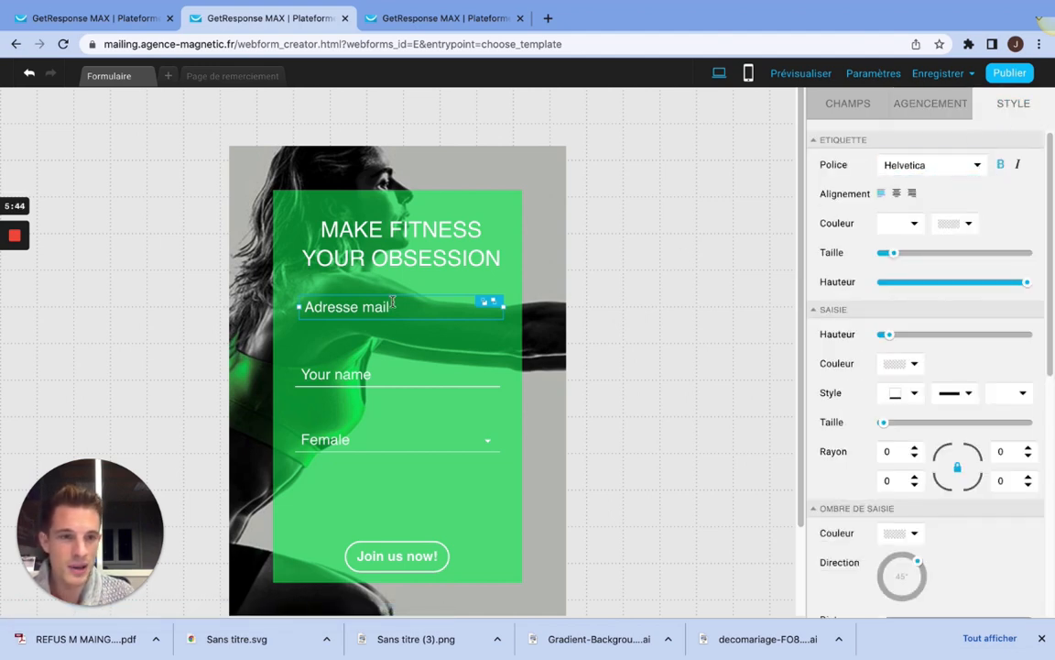
{"action": "mouse_move", "coordinate": [408, 303]}
{"action": "left_mouse_down"}
{"action": "mouse_move", "coordinate": [339, 308]}
{"action": "mouse_move", "coordinate": [421, 308]}
{"action": "mouse_move", "coordinate": [391, 313]}
{"action": "left_mouse_up"}
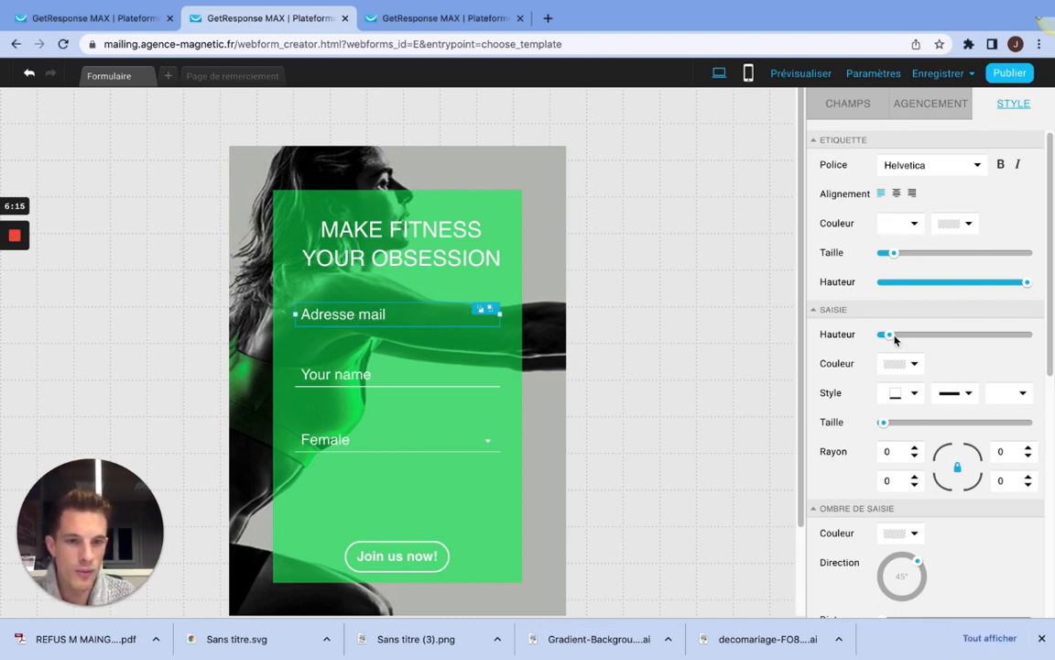
Step: Reduce the label text size to its minimum and, after trying a thick one, reduce the input border to its minimum size
{"action": "mouse_move", "coordinate": [895, 257]}
{"action": "left_mouse_down"}
{"action": "mouse_move", "coordinate": [920, 261]}
{"action": "mouse_move", "coordinate": [876, 259]}
{"action": "left_mouse_up"}
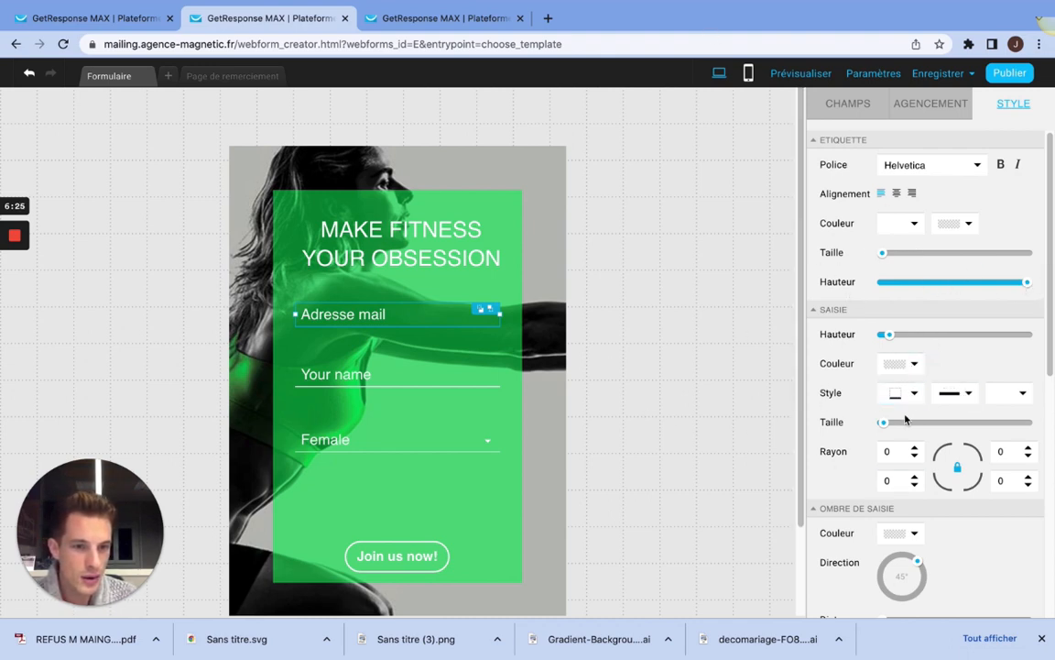
{"action": "left_click_drag", "start_coordinate": [883, 424], "coordinate": [933, 424]}
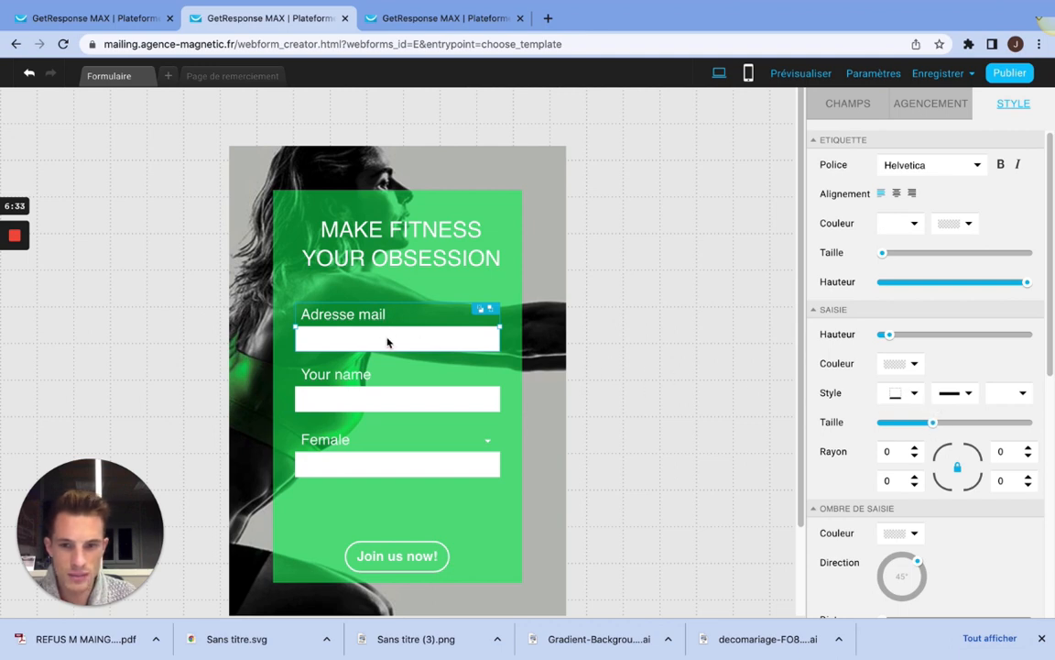
{"action": "left_click_drag", "start_coordinate": [932, 423], "coordinate": [870, 419]}
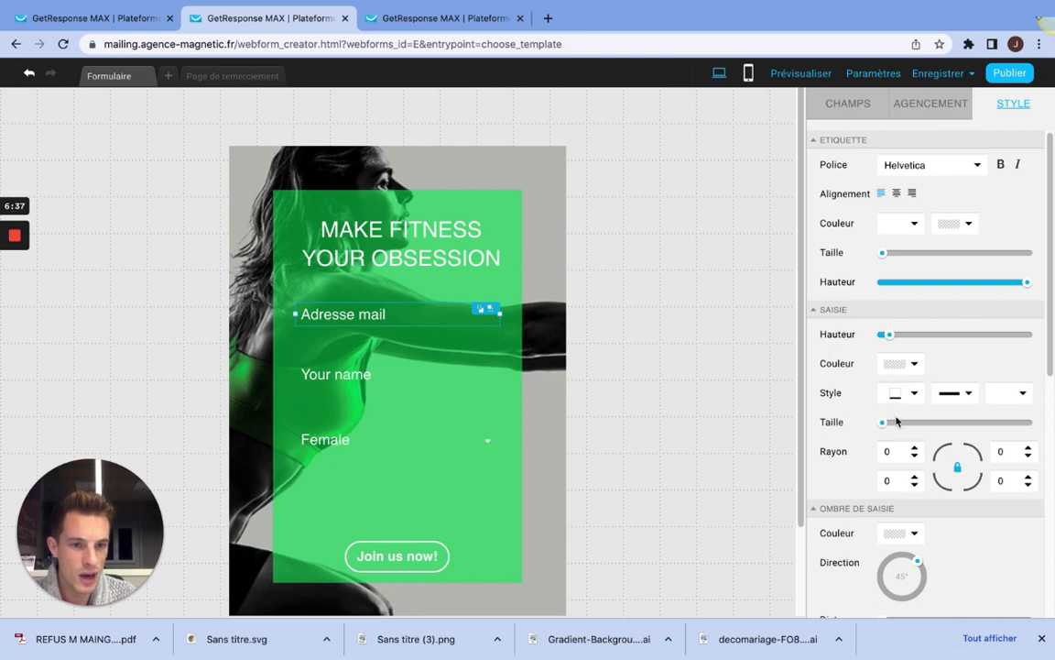
{"action": "left_click", "coordinate": [888, 474]}
Step: Try bold on the fields' value text (Valeur) and reselect the email field
{"action": "scroll", "coordinate": [928, 497], "scroll_direction": "down", "scroll_amount": 5}
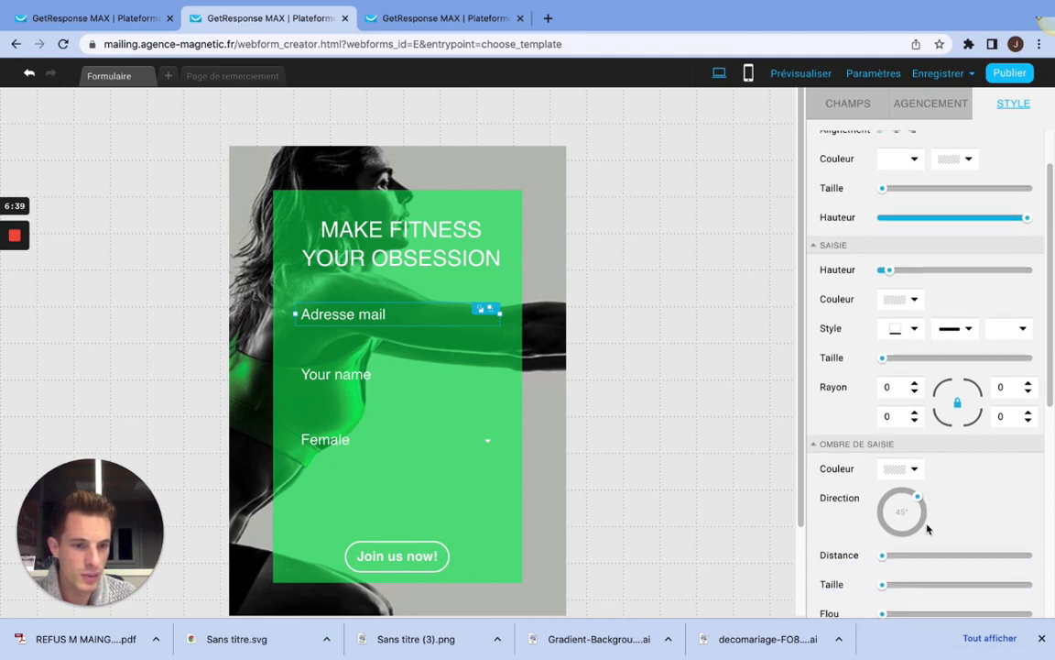
{"action": "scroll", "coordinate": [928, 496], "scroll_direction": "down", "scroll_amount": 4}
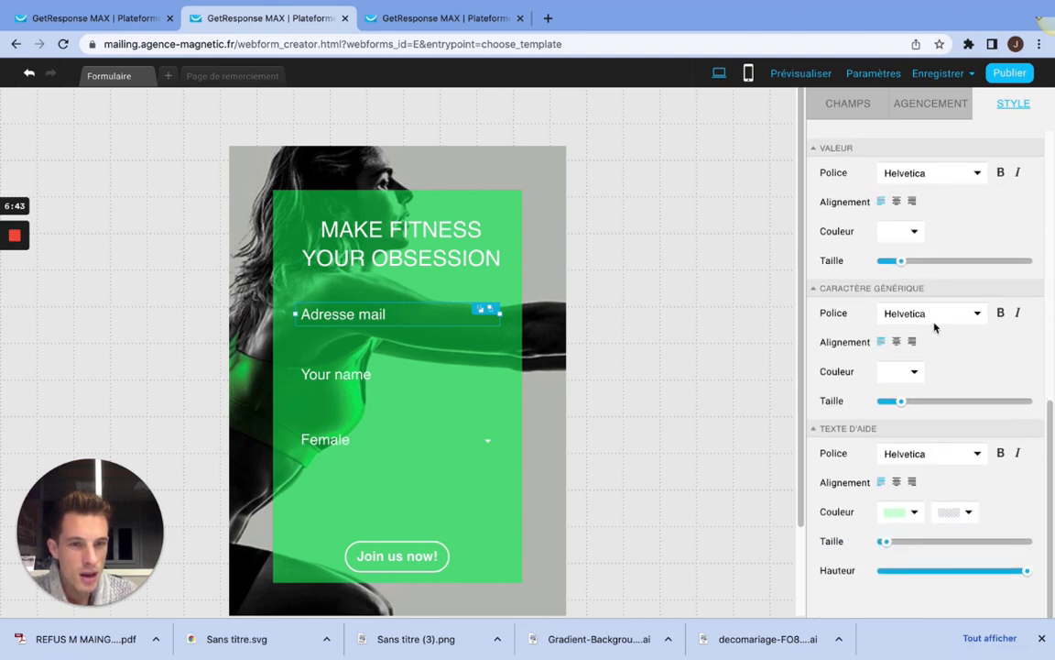
{"action": "left_click", "coordinate": [1000, 174]}
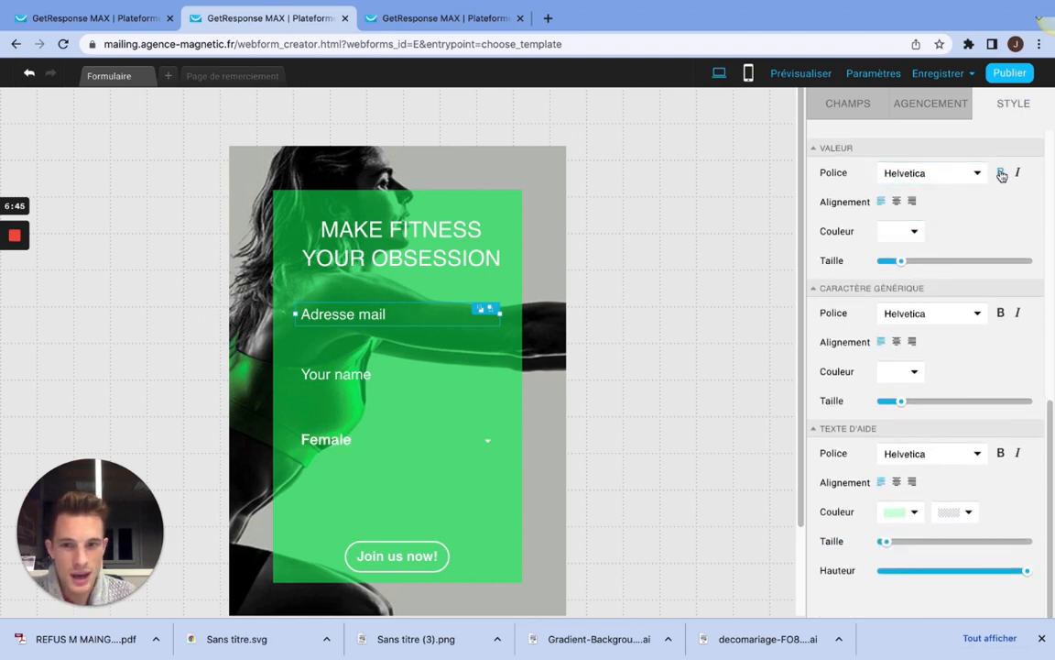
{"action": "left_click", "coordinate": [1001, 175]}
{"action": "left_click", "coordinate": [395, 314]}
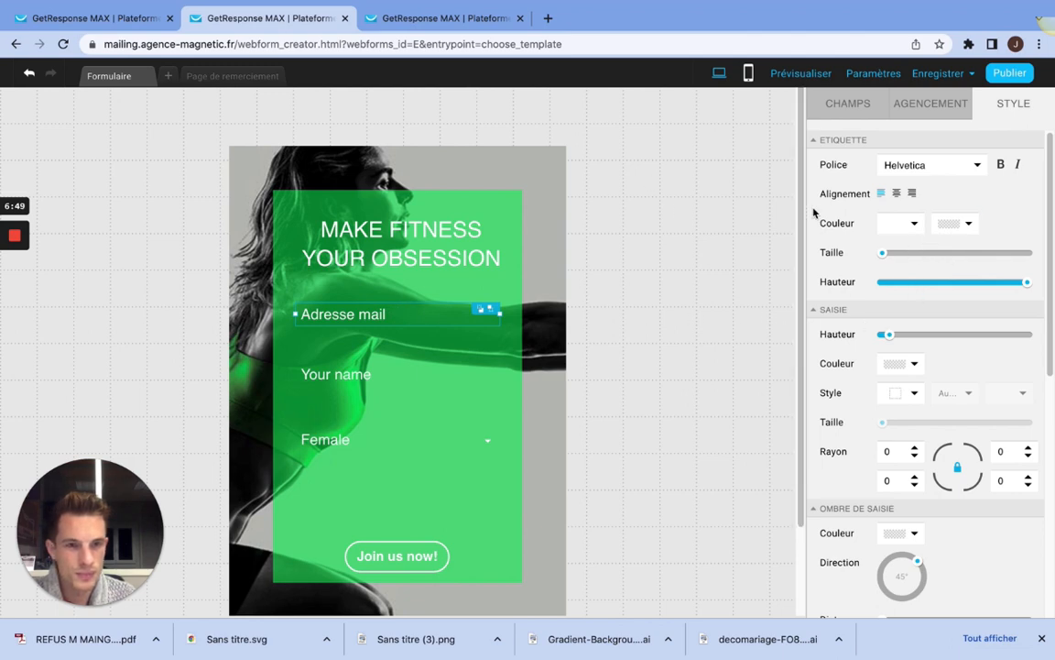
Step: Make the fields' value text (Valeur) bold and set its font to Alfa Slab One
{"action": "scroll", "coordinate": [935, 498], "scroll_direction": "down", "scroll_amount": 3}
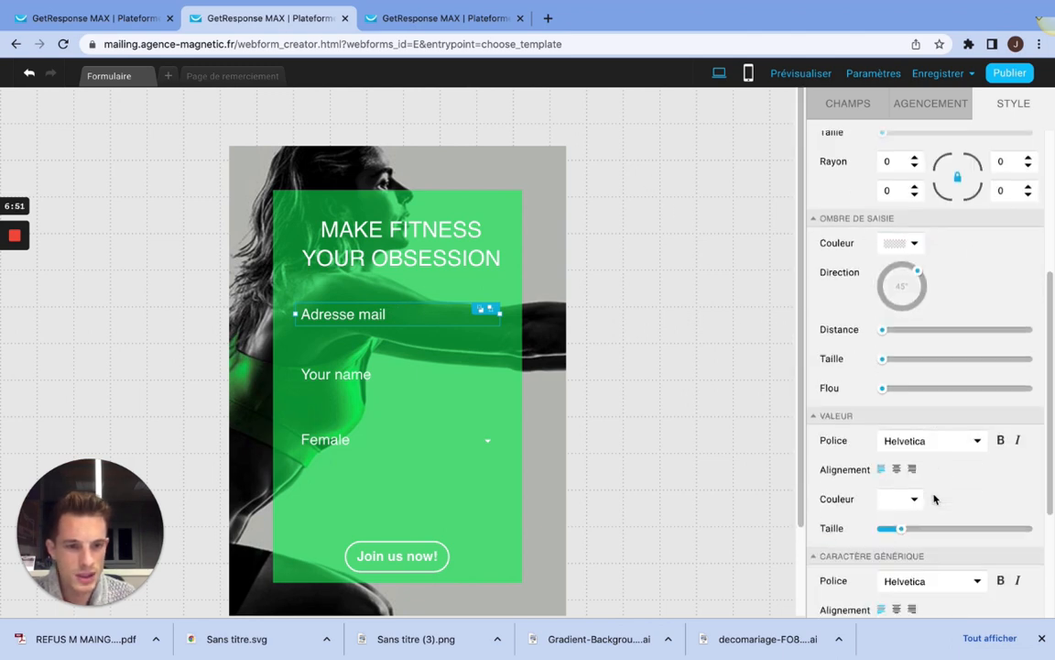
{"action": "scroll", "coordinate": [971, 463], "scroll_direction": "down", "scroll_amount": 1}
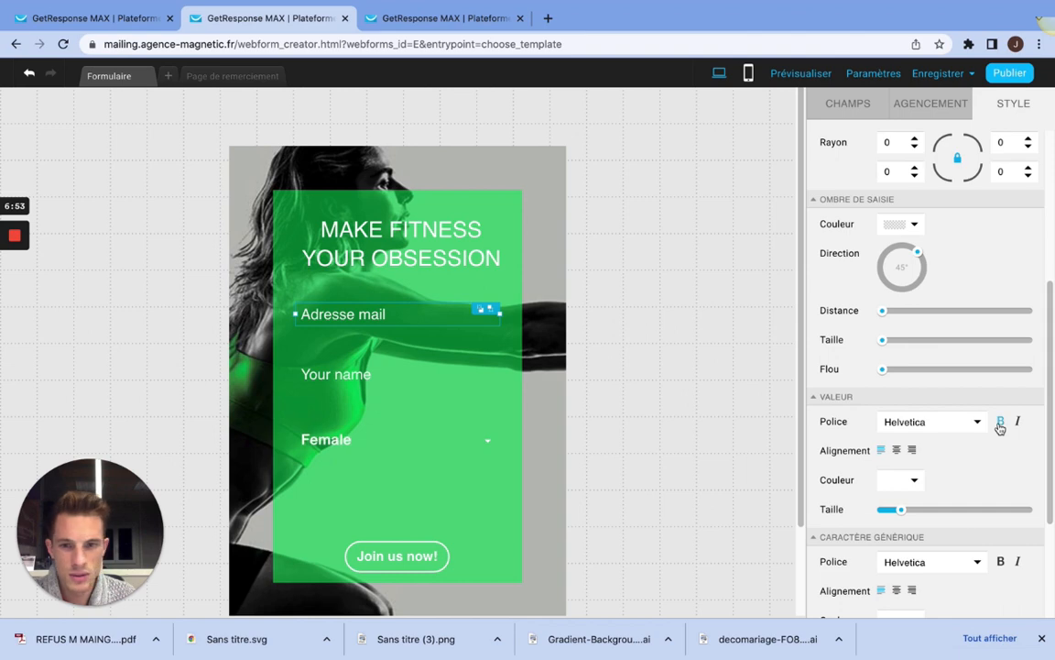
{"action": "left_click", "coordinate": [1001, 423]}
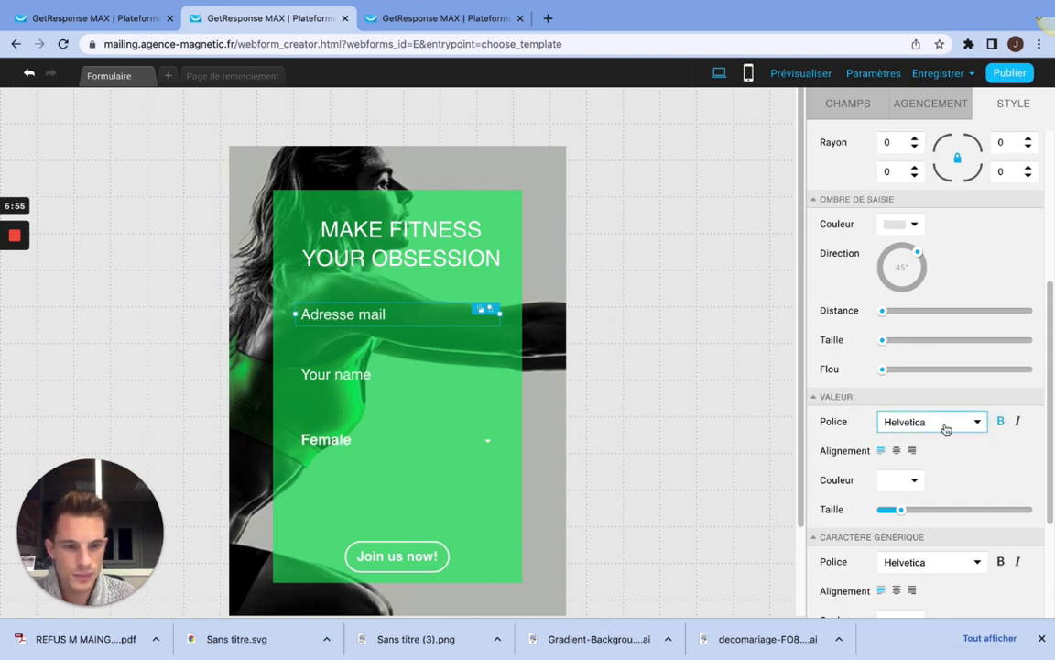
{"action": "left_click", "coordinate": [943, 427]}
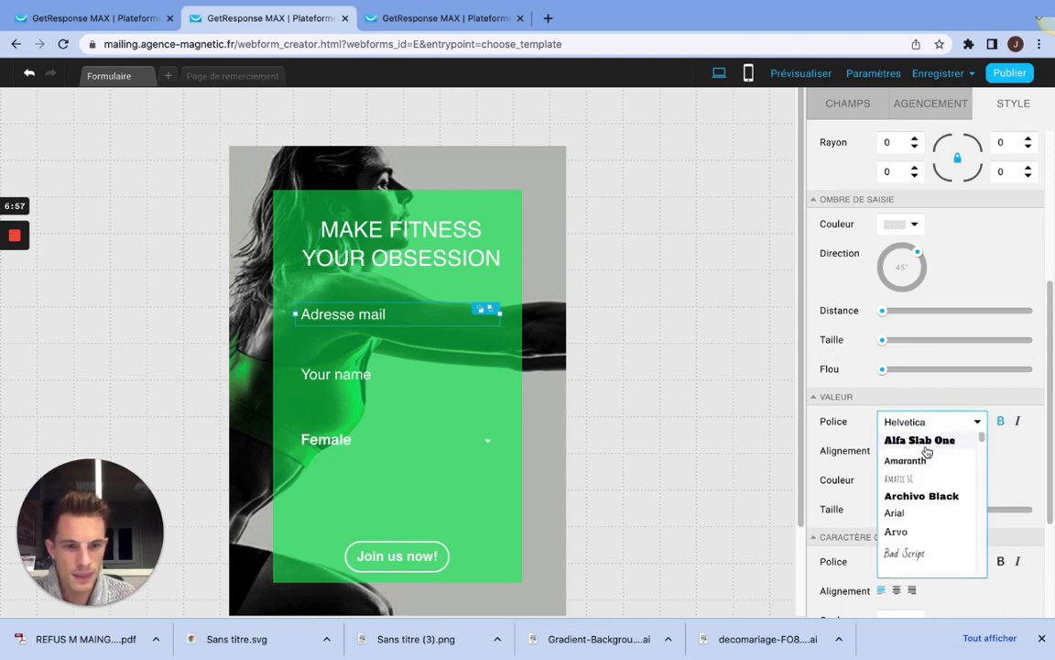
{"action": "left_click", "coordinate": [923, 442]}
{"action": "left_click", "coordinate": [343, 433]}
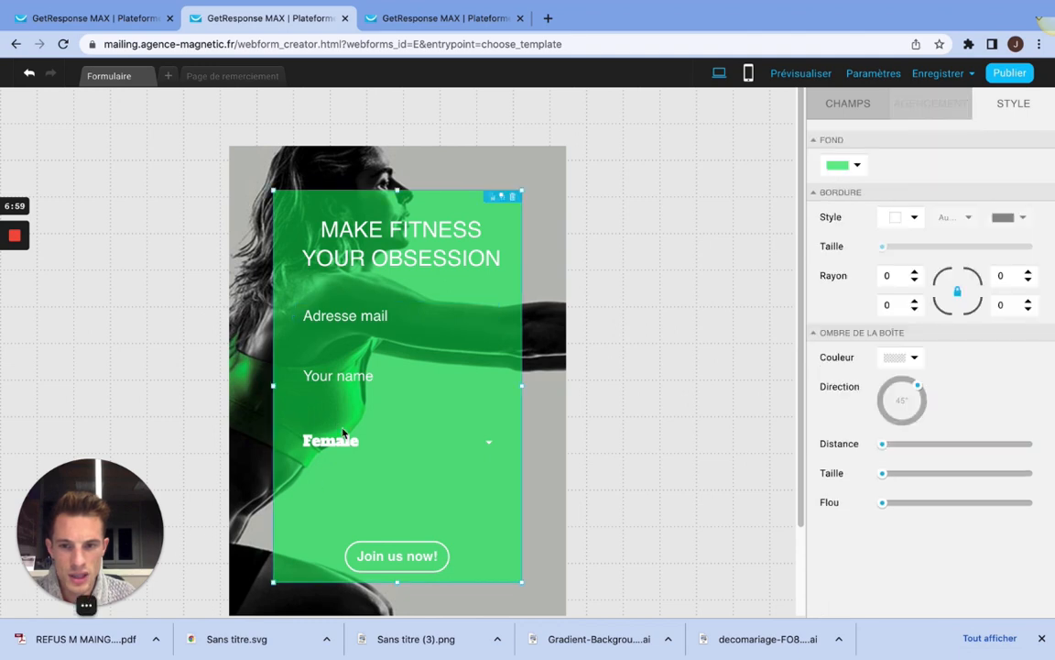
{"action": "left_click", "coordinate": [344, 432]}
{"action": "left_click", "coordinate": [383, 385]}
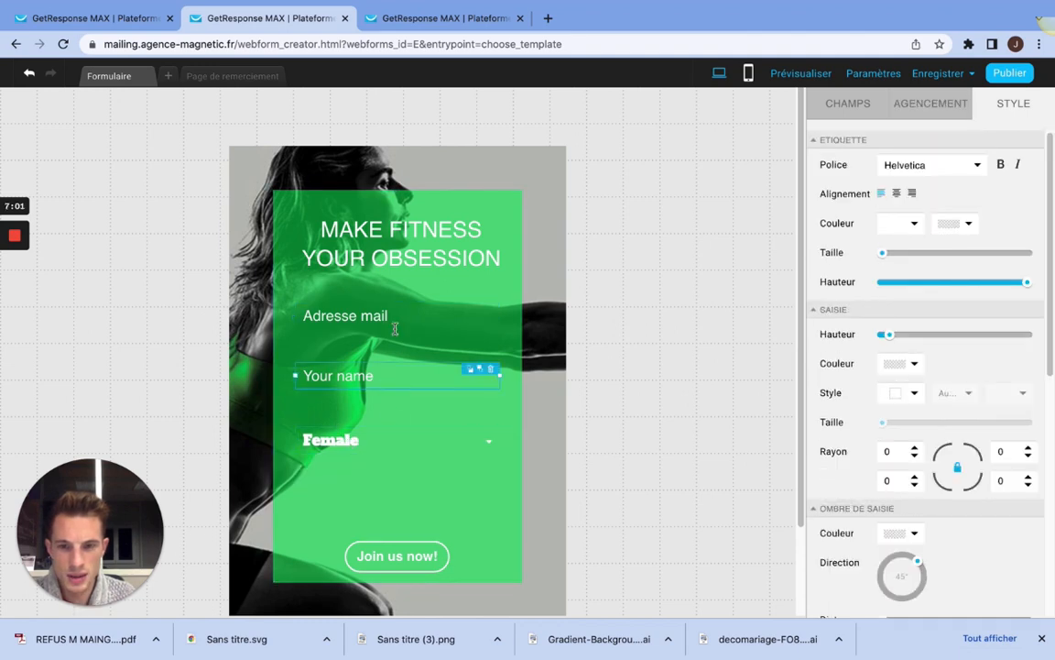
{"action": "left_click", "coordinate": [397, 315]}
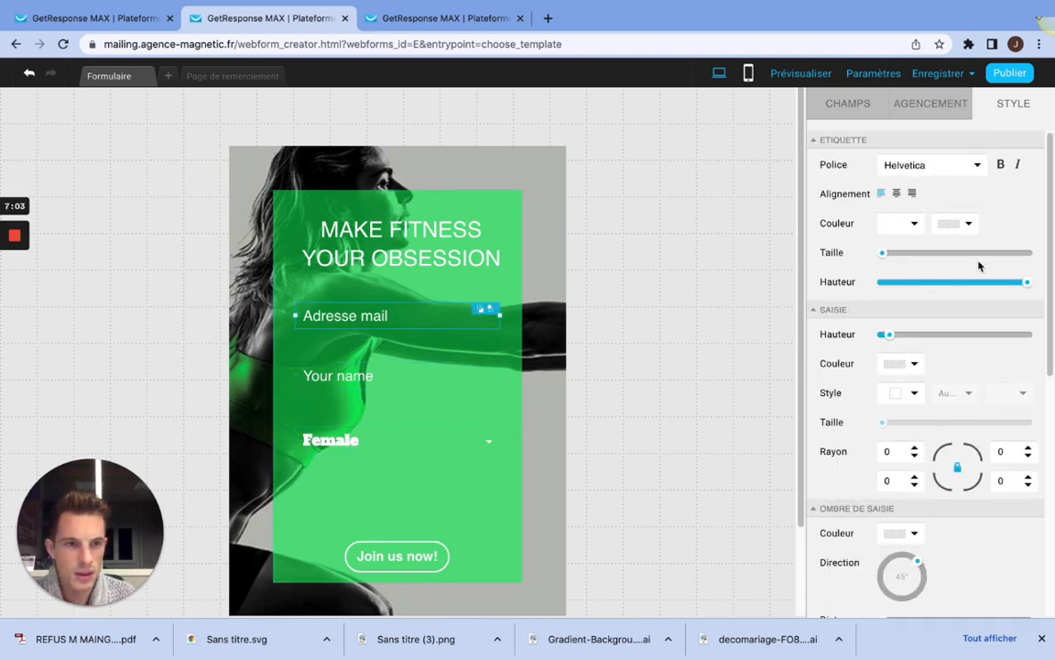
{"action": "scroll", "coordinate": [928, 242], "scroll_direction": "down", "scroll_amount": 1}
{"action": "left_click", "coordinate": [846, 108]}
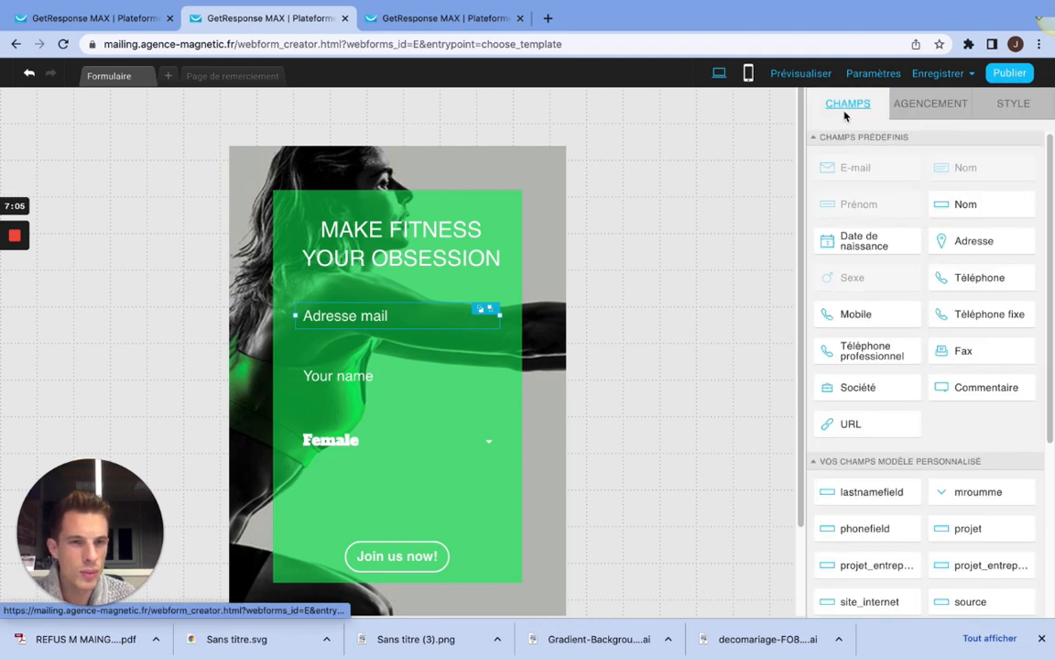
Step: Change the help text colour (Texte d'aide) of the email field to light pink #FFCAF9
{"action": "left_click", "coordinate": [396, 314]}
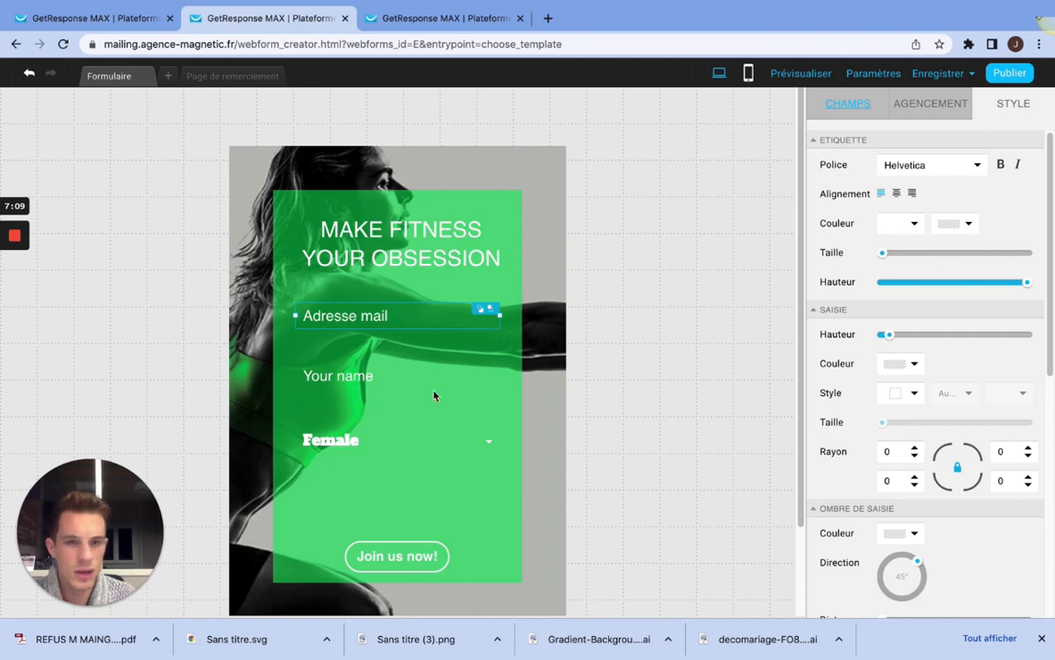
{"action": "scroll", "coordinate": [849, 417], "scroll_direction": "down", "scroll_amount": 5}
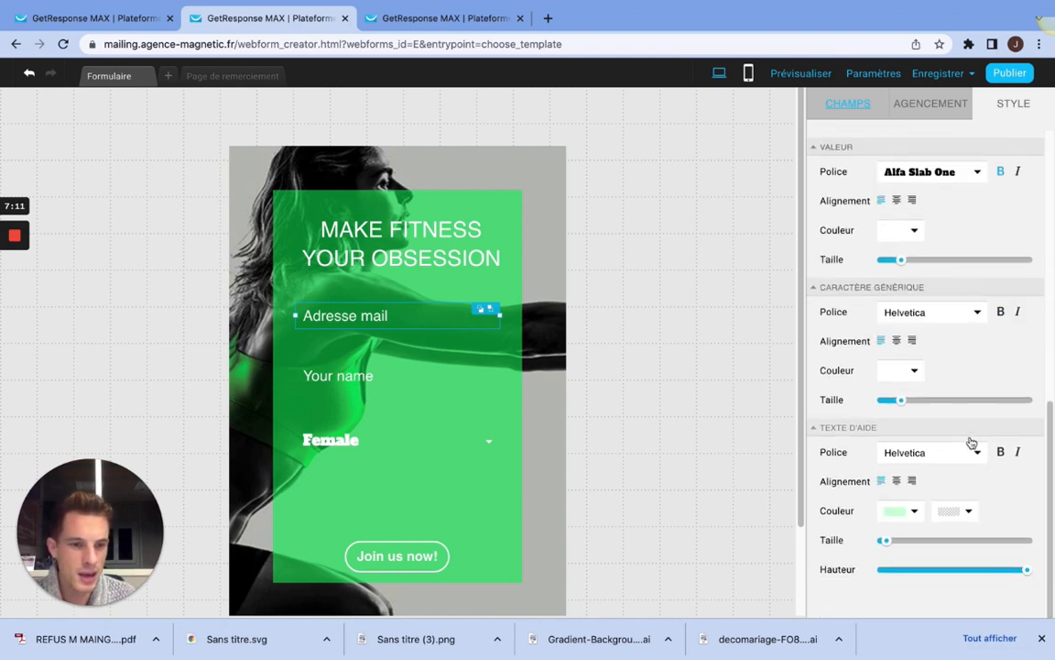
{"action": "left_click", "coordinate": [907, 511]}
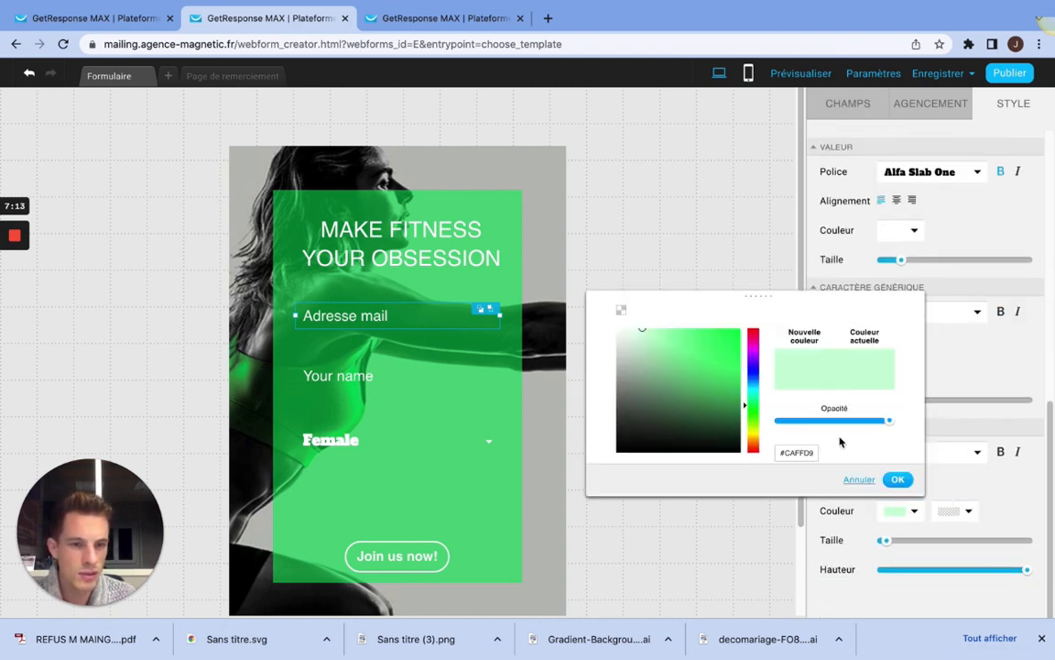
{"action": "left_click_drag", "start_coordinate": [752, 342], "coordinate": [751, 346]}
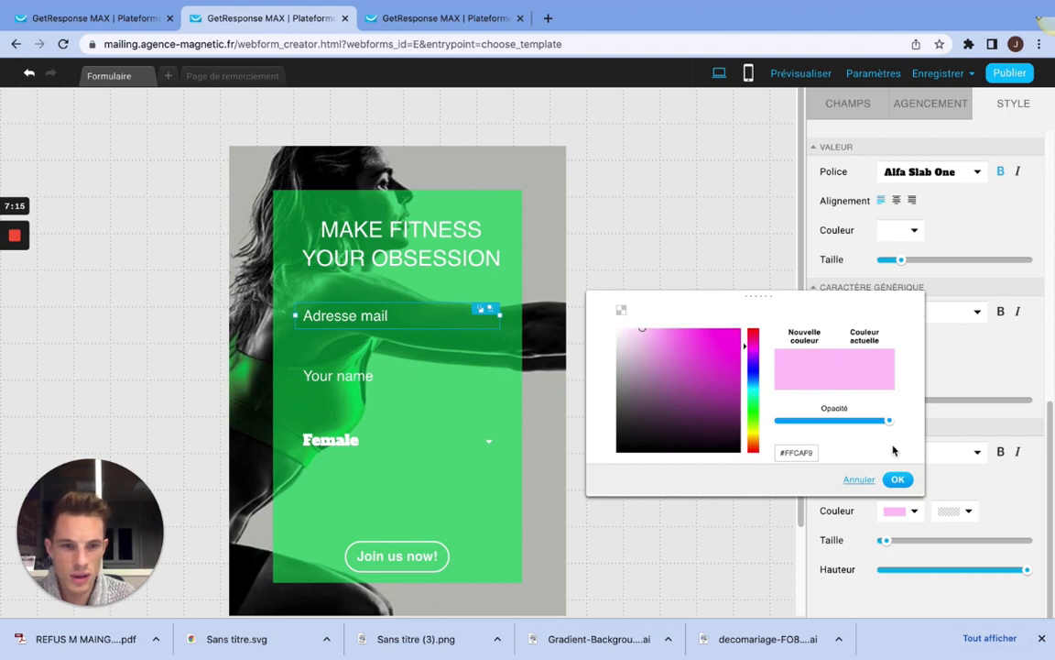
{"action": "left_click", "coordinate": [898, 479]}
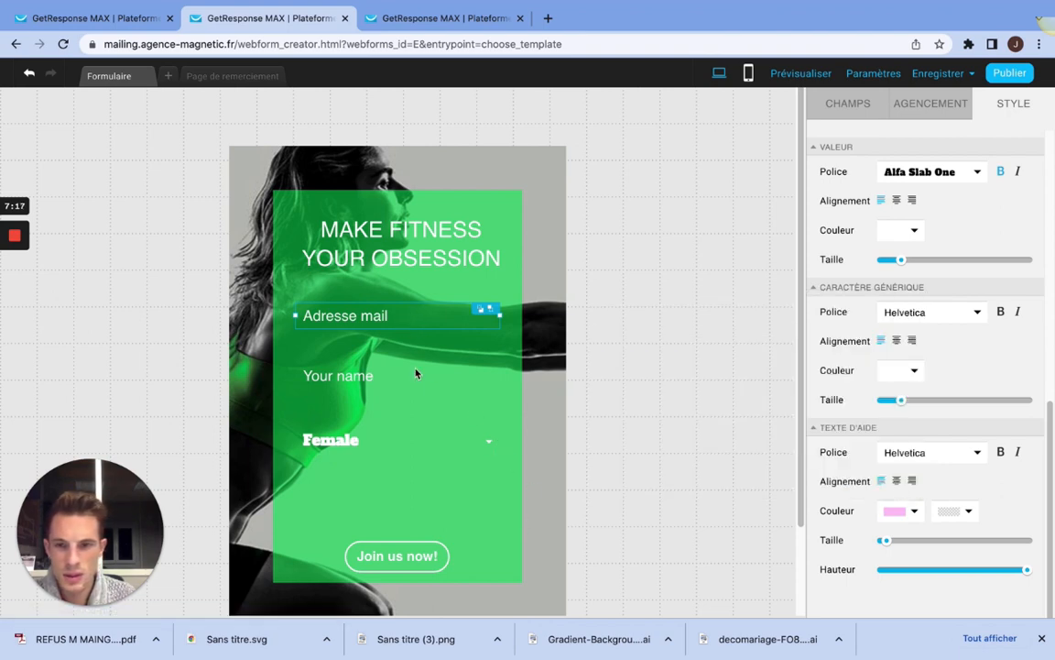
{"action": "left_click", "coordinate": [358, 461]}
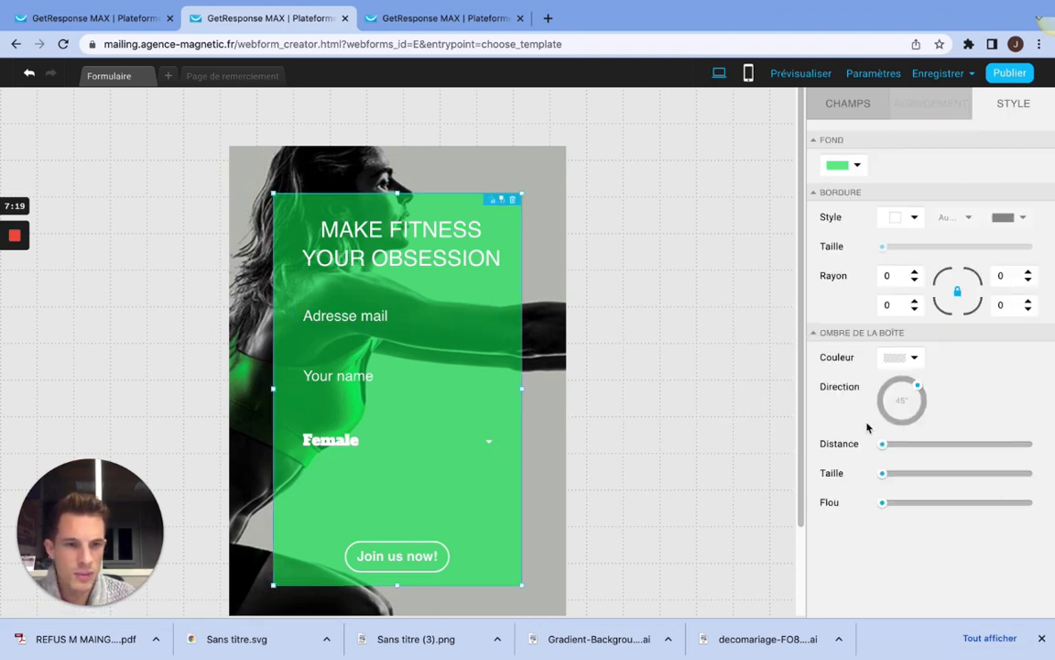
{"action": "left_click", "coordinate": [859, 165]}
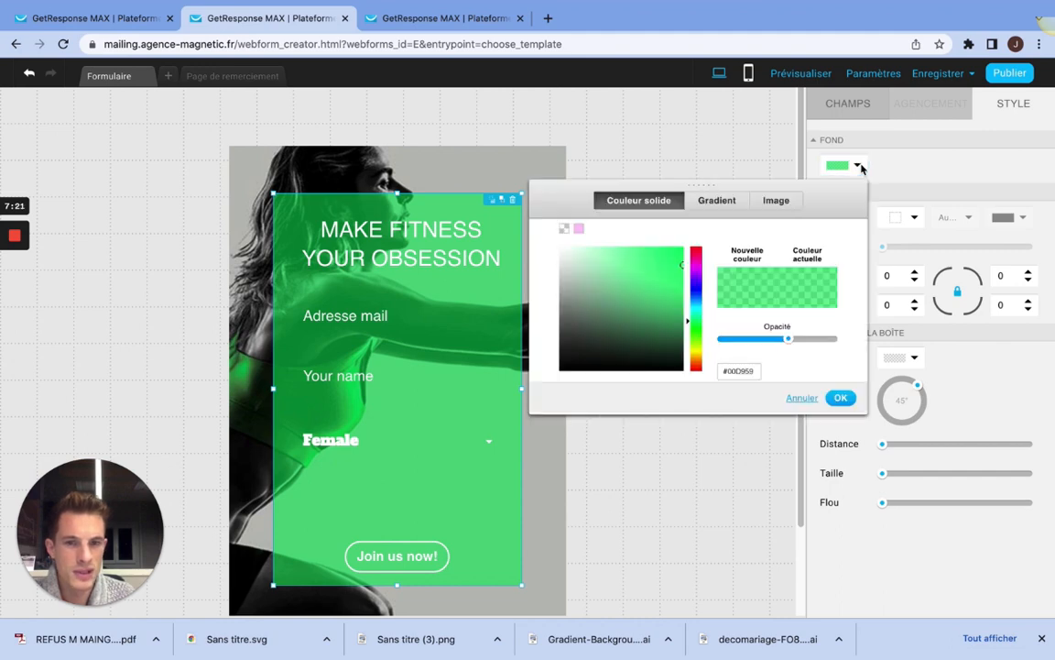
{"action": "left_click", "coordinate": [921, 172]}
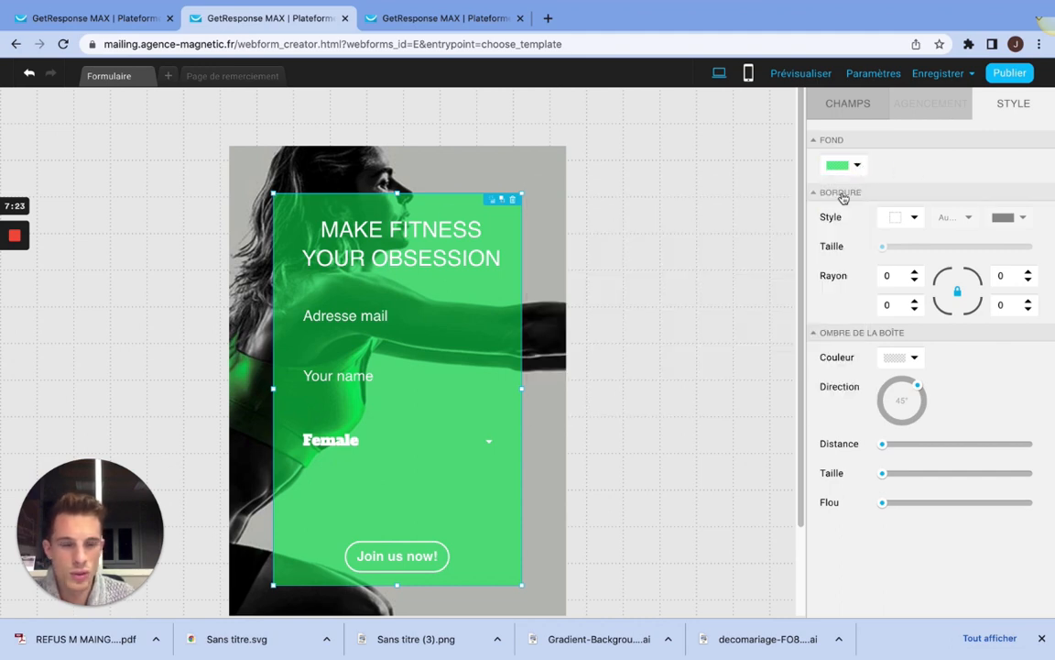
{"action": "left_click", "coordinate": [417, 178]}
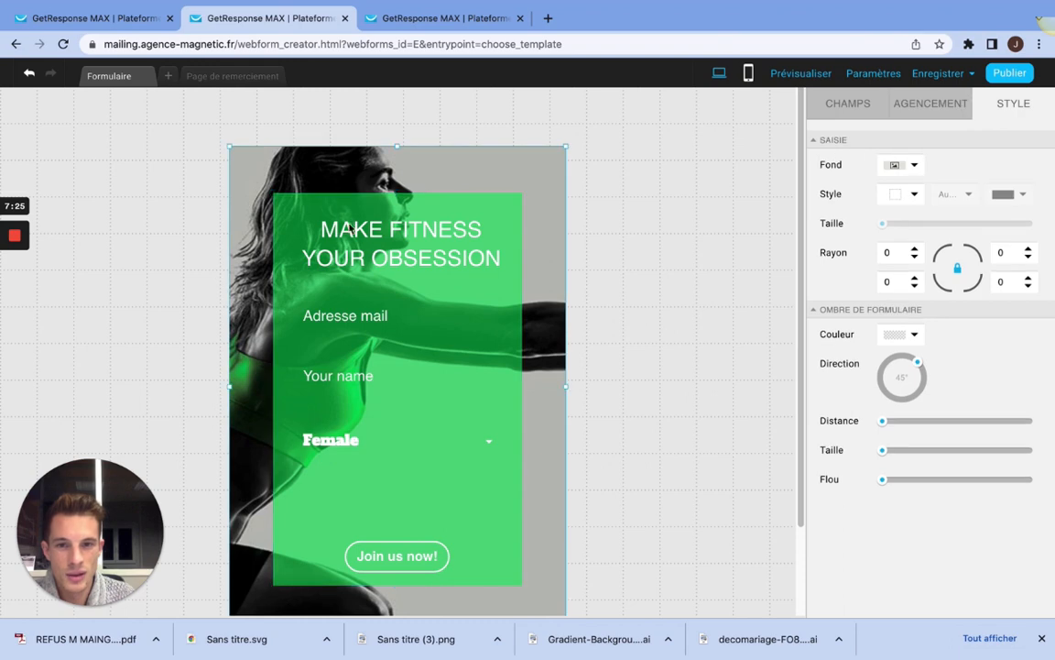
Step: Reduce the size of the email field's placeholder text (Caractère générique) slightly
{"action": "left_click", "coordinate": [403, 321]}
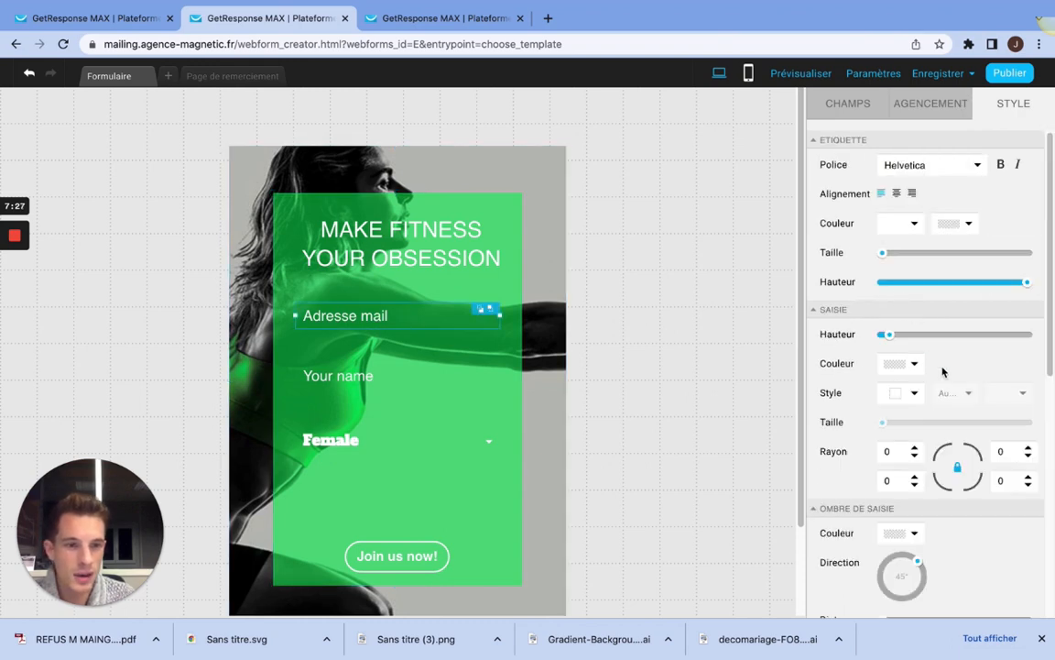
{"action": "scroll", "coordinate": [942, 370], "scroll_direction": "down", "scroll_amount": 10}
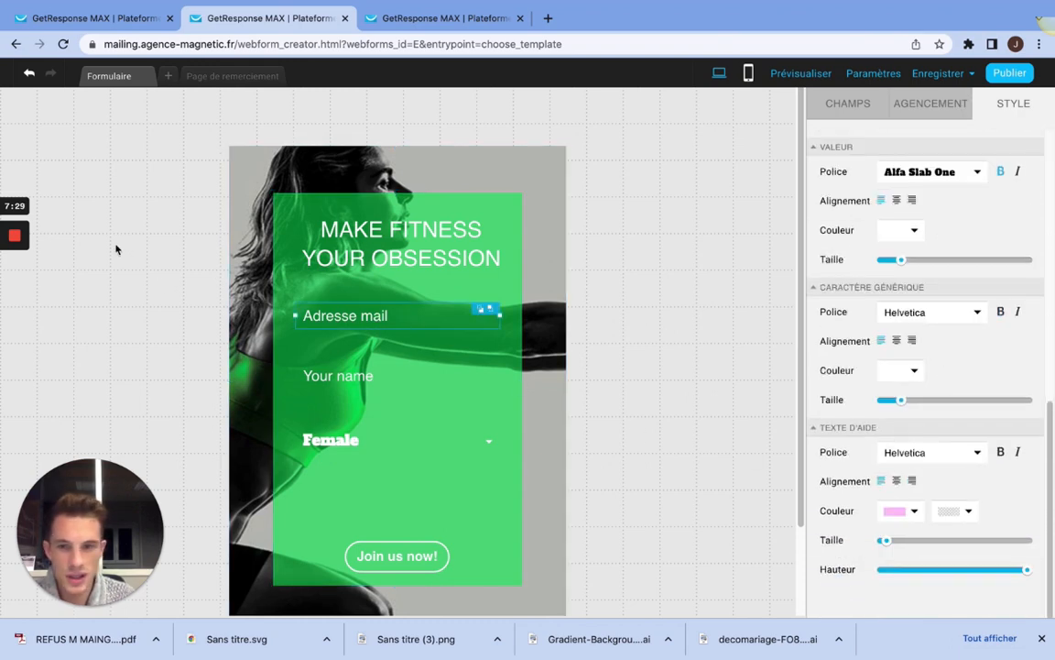
{"action": "mouse_move", "coordinate": [11, 236]}
{"action": "left_click", "coordinate": [11, 294]}
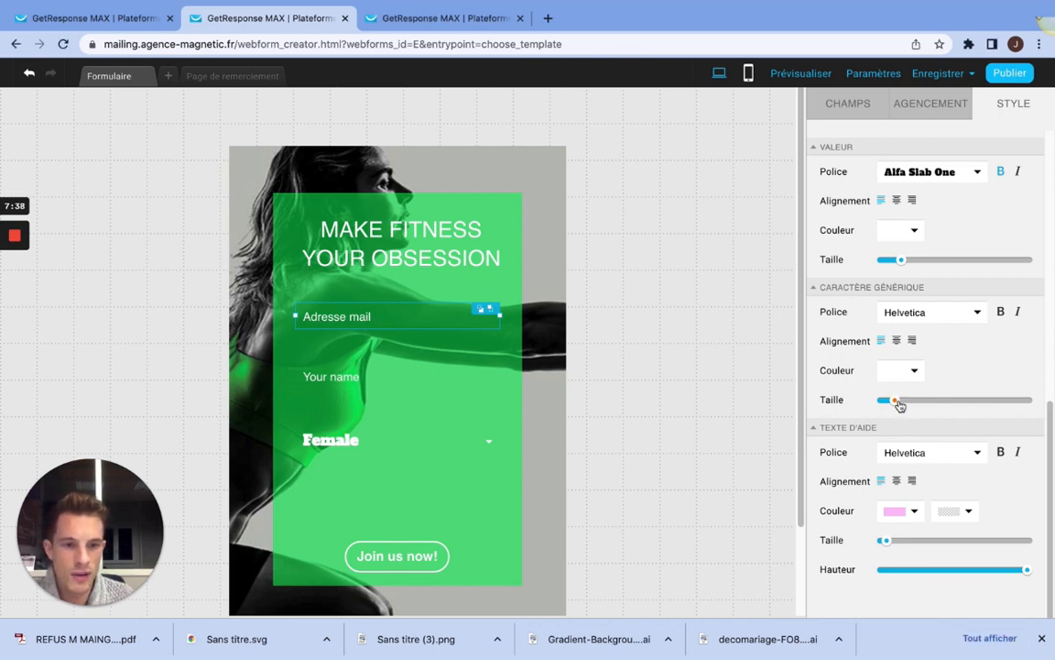
{"action": "mouse_move", "coordinate": [896, 401]}
{"action": "left_mouse_down"}
{"action": "mouse_move", "coordinate": [912, 401]}
{"action": "mouse_move", "coordinate": [903, 401]}
{"action": "left_mouse_up"}
Step: Try bold and italic on the fields' placeholder text (Caractère générique), switching each off again
{"action": "left_click", "coordinate": [1003, 312]}
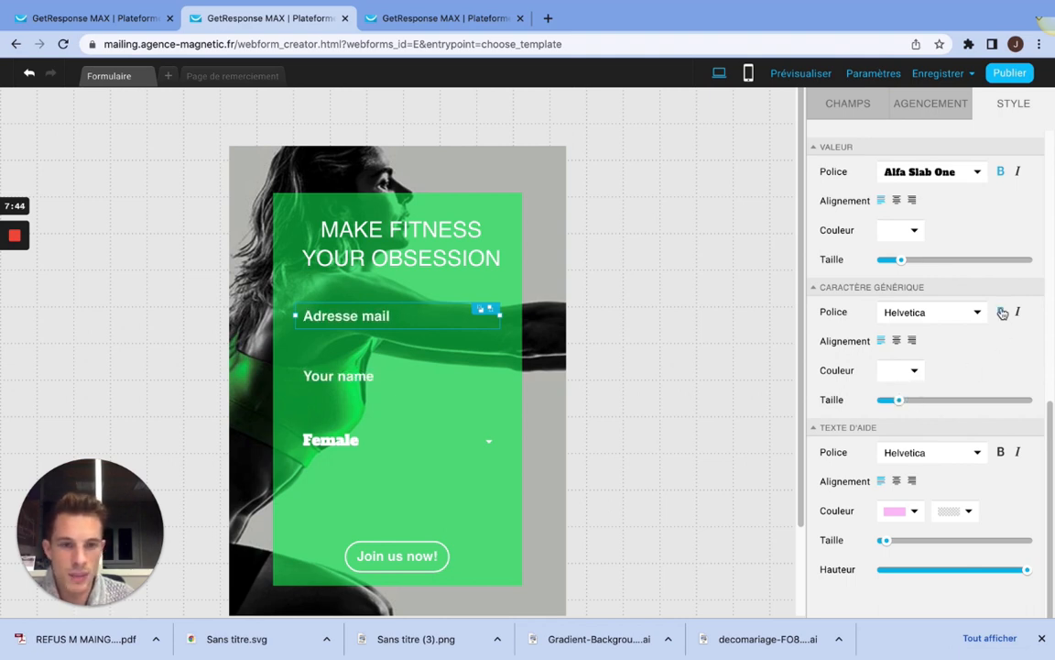
{"action": "left_click", "coordinate": [1003, 312]}
{"action": "left_click", "coordinate": [1017, 312]}
{"action": "left_click", "coordinate": [1017, 313]}
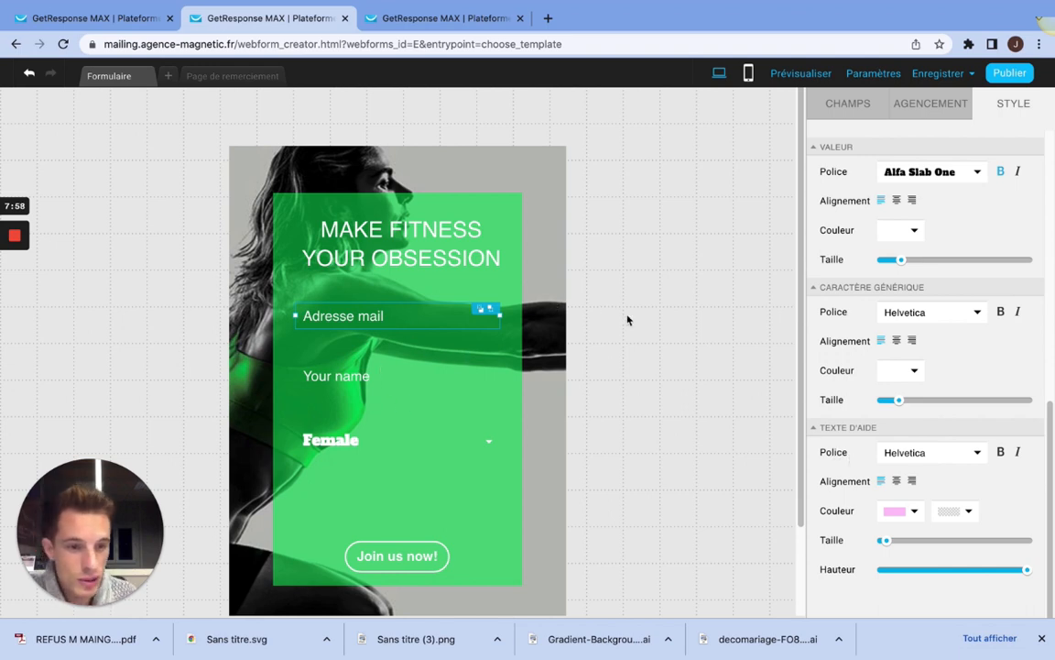
Step: Replace the heading MAKE FITNESS YOUR OBSESSION with the text "Devenez astronaute !"
{"action": "scroll", "coordinate": [902, 352], "scroll_direction": "up", "scroll_amount": 5}
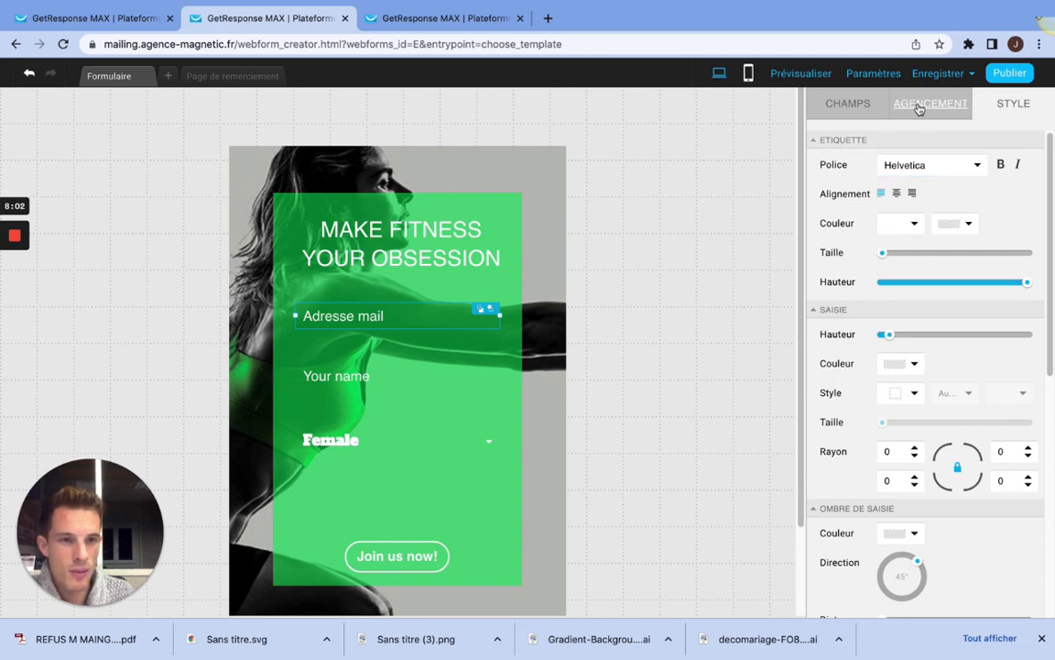
{"action": "left_click", "coordinate": [539, 185]}
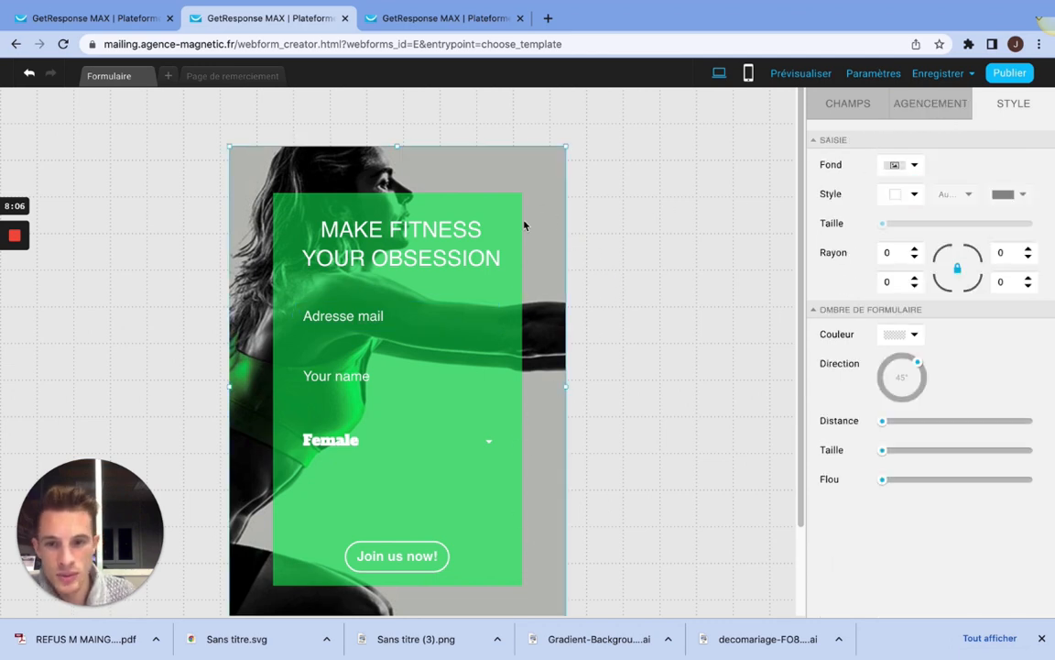
{"action": "left_click", "coordinate": [396, 259]}
{"action": "double_click", "coordinate": [325, 229]}
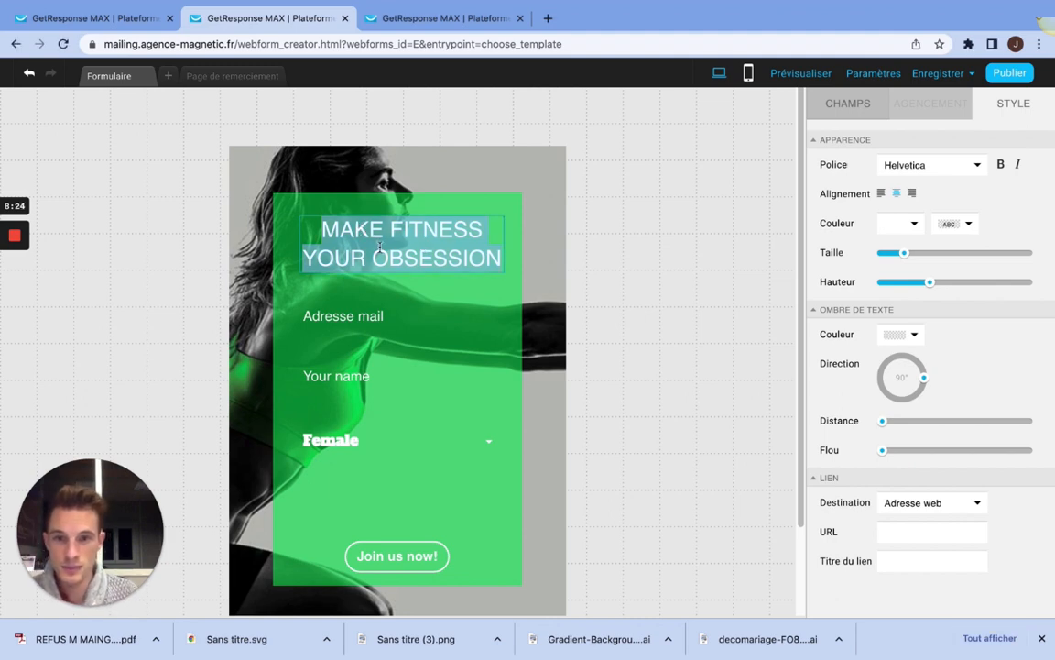
{"action": "type", "text": "Devene"}
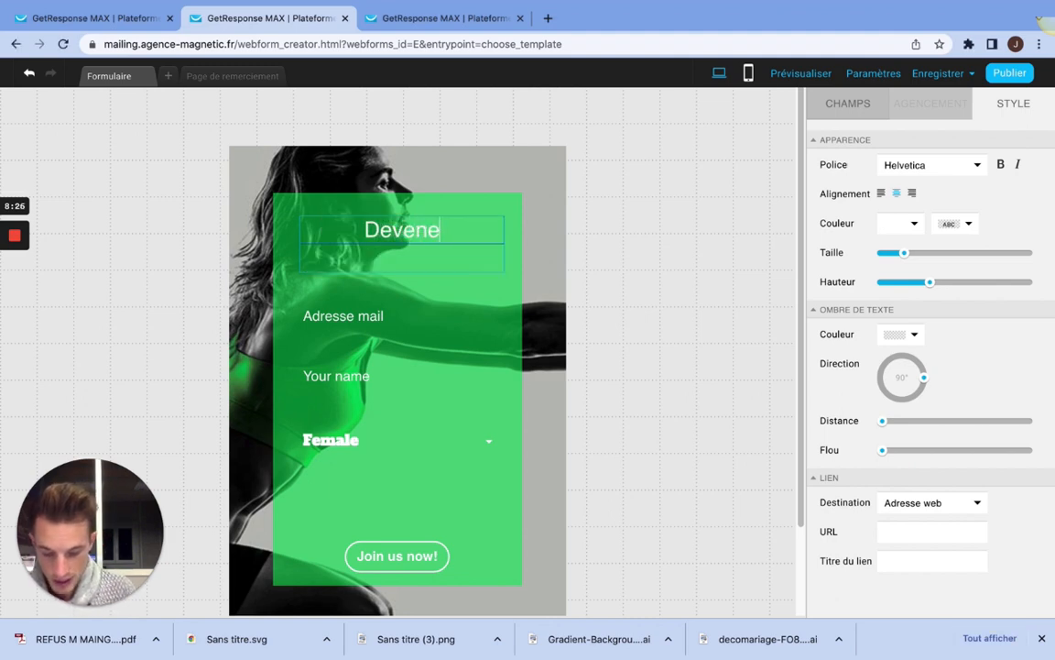
{"action": "type", "text": "z astr"}
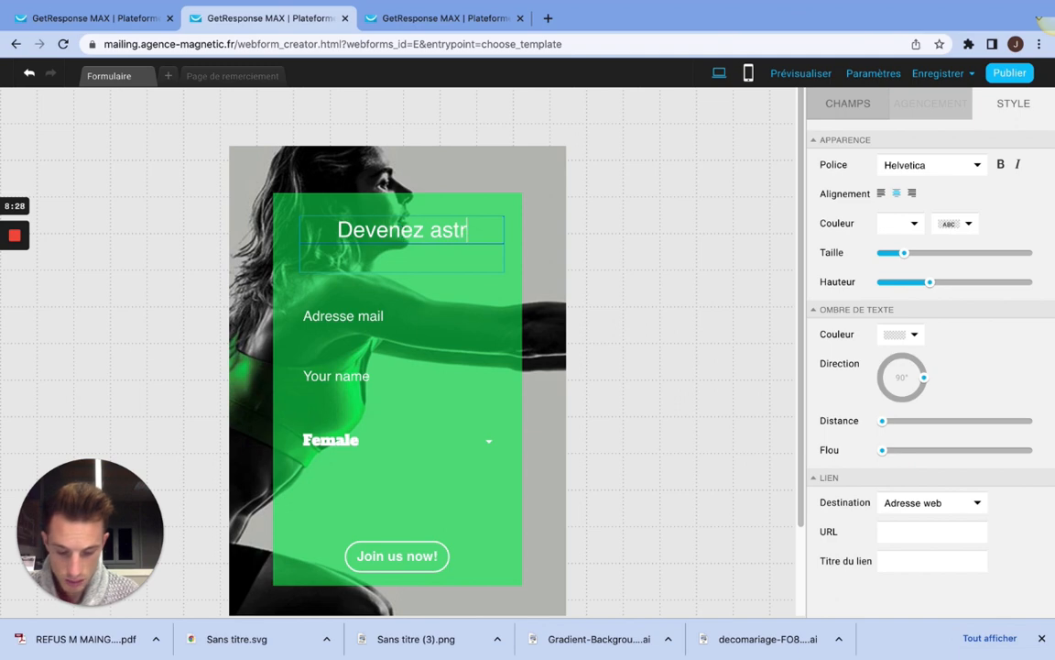
{"action": "type", "text": "onaute "}
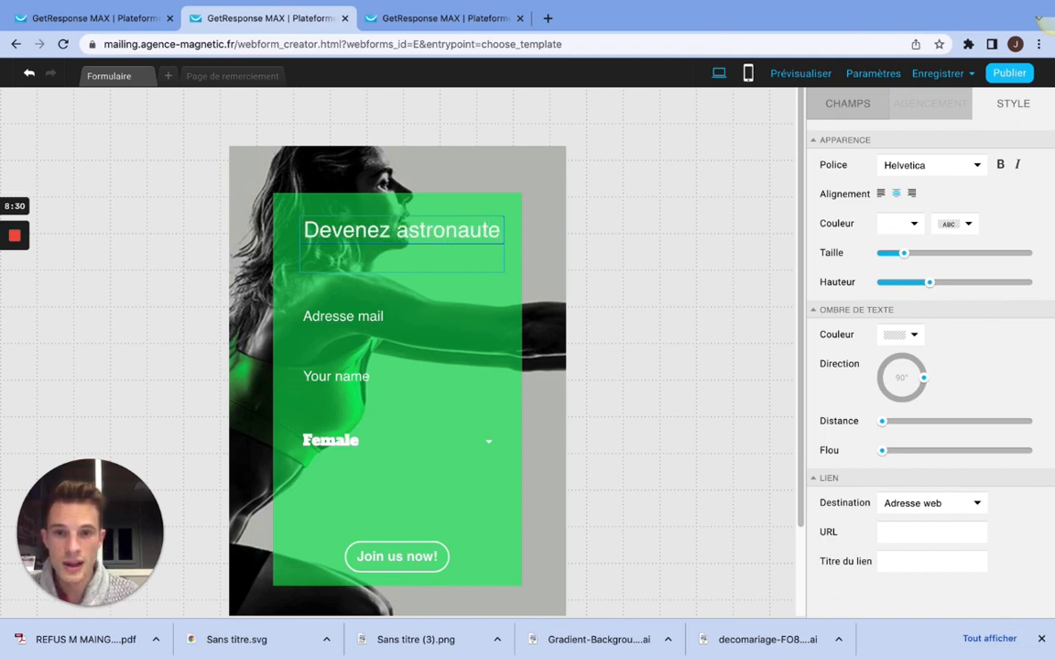
{"action": "type", "text": "!"}
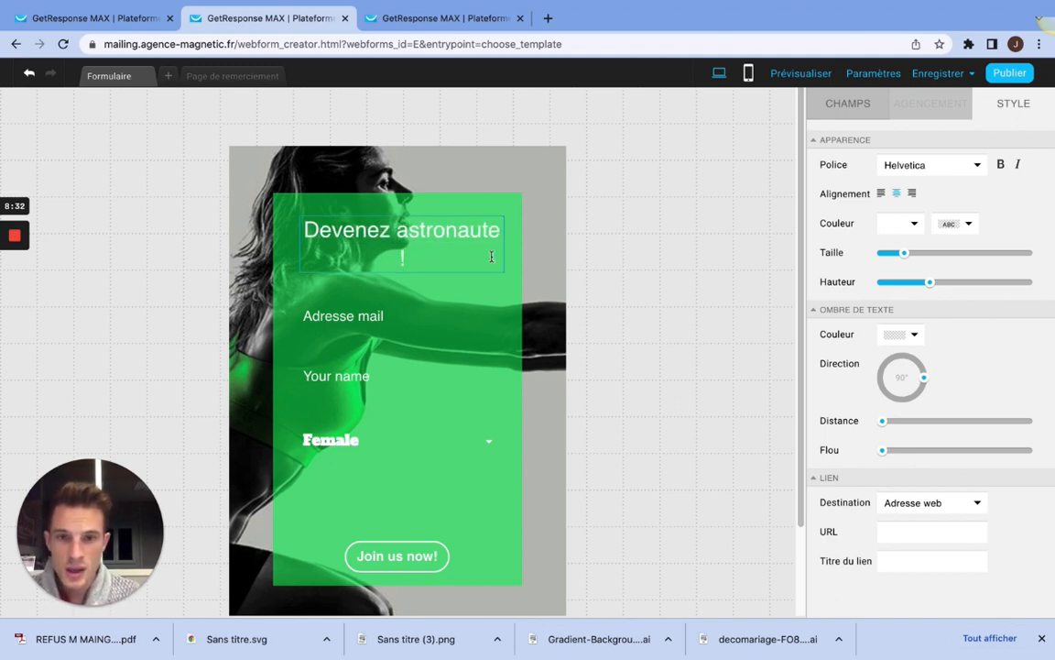
Step: Make the whole "Devenez astronaute !" heading bold and increase its text size slightly
{"action": "left_click_drag", "start_coordinate": [485, 240], "coordinate": [278, 203]}
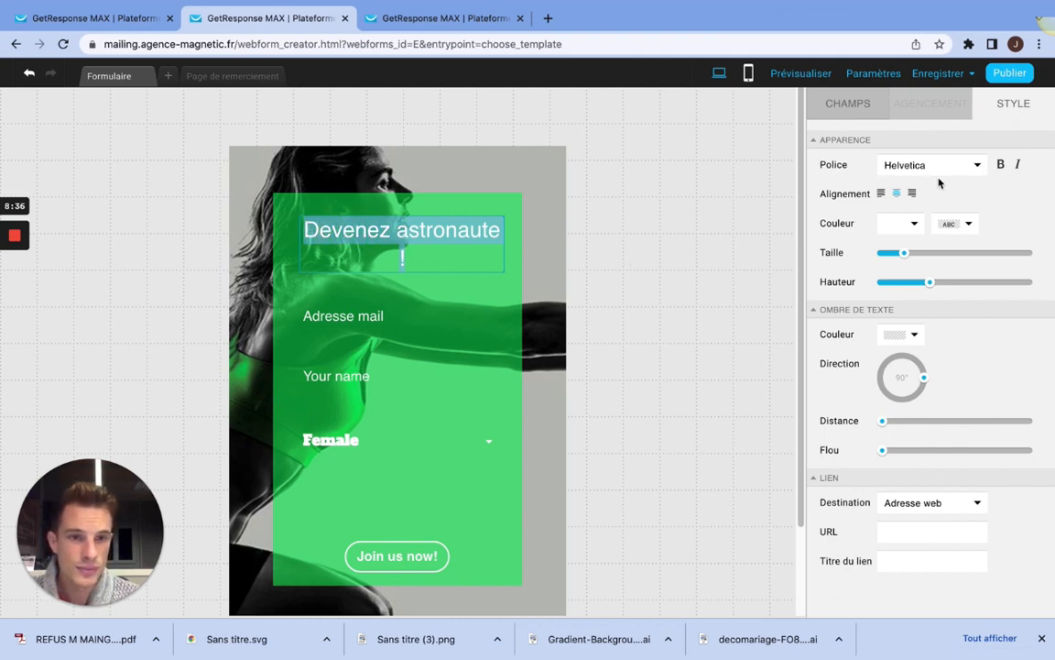
{"action": "left_click", "coordinate": [1003, 165]}
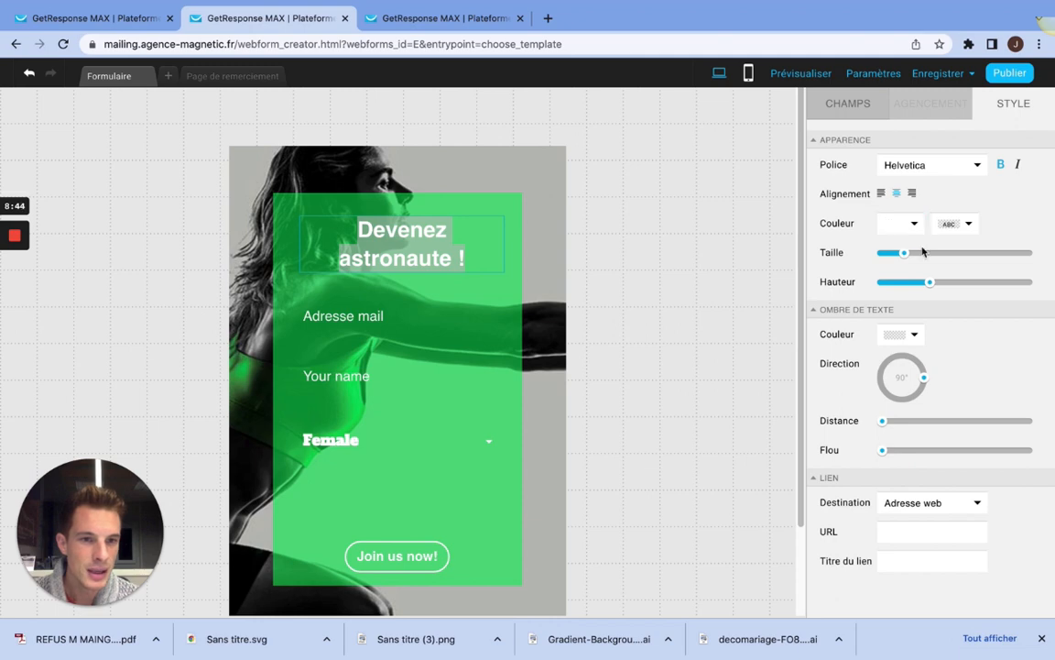
{"action": "left_click_drag", "start_coordinate": [905, 263], "coordinate": [913, 260]}
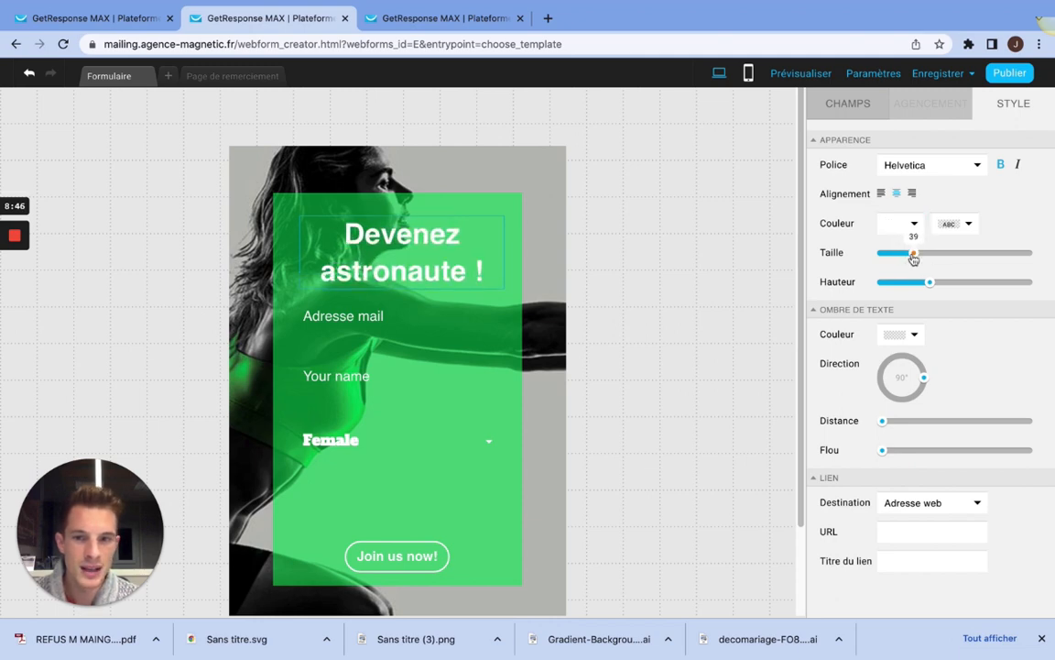
{"action": "left_click", "coordinate": [477, 183]}
Step: Change the background of the green box behind the fields to solid blue #003BD9, looking at the image and gradient options before confirming
{"action": "left_click", "coordinate": [517, 246]}
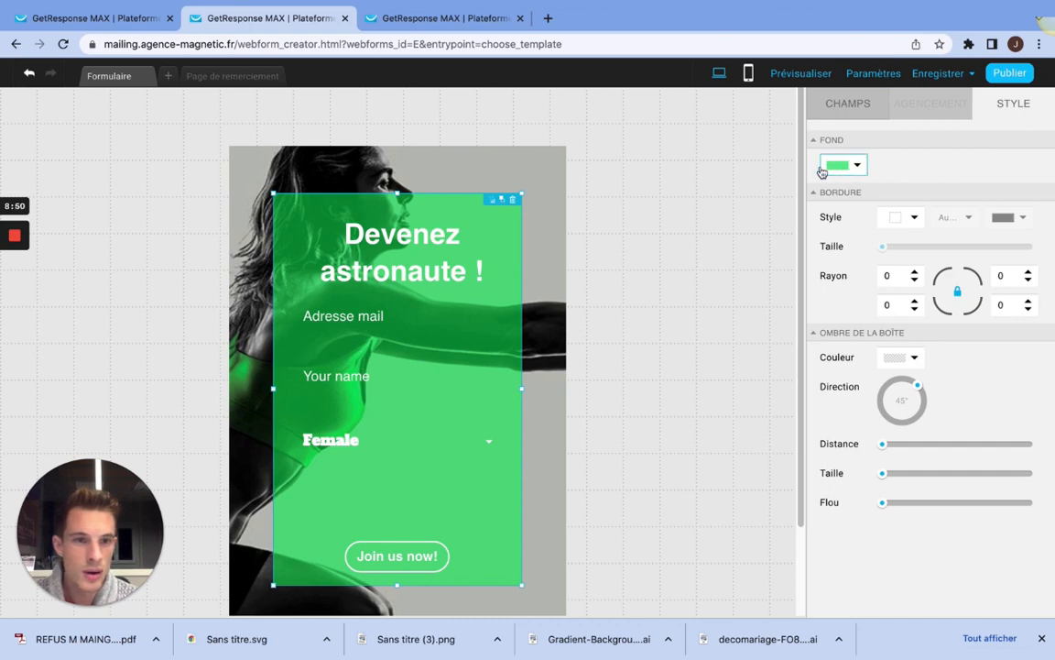
{"action": "left_click", "coordinate": [453, 186]}
{"action": "left_click", "coordinate": [427, 208]}
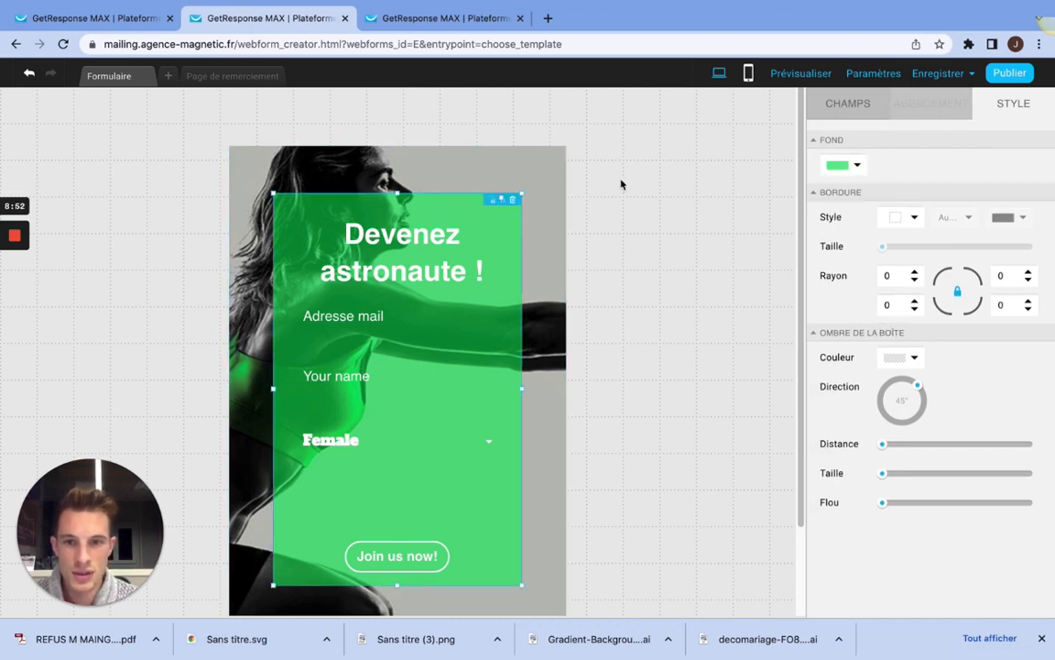
{"action": "left_click", "coordinate": [855, 165]}
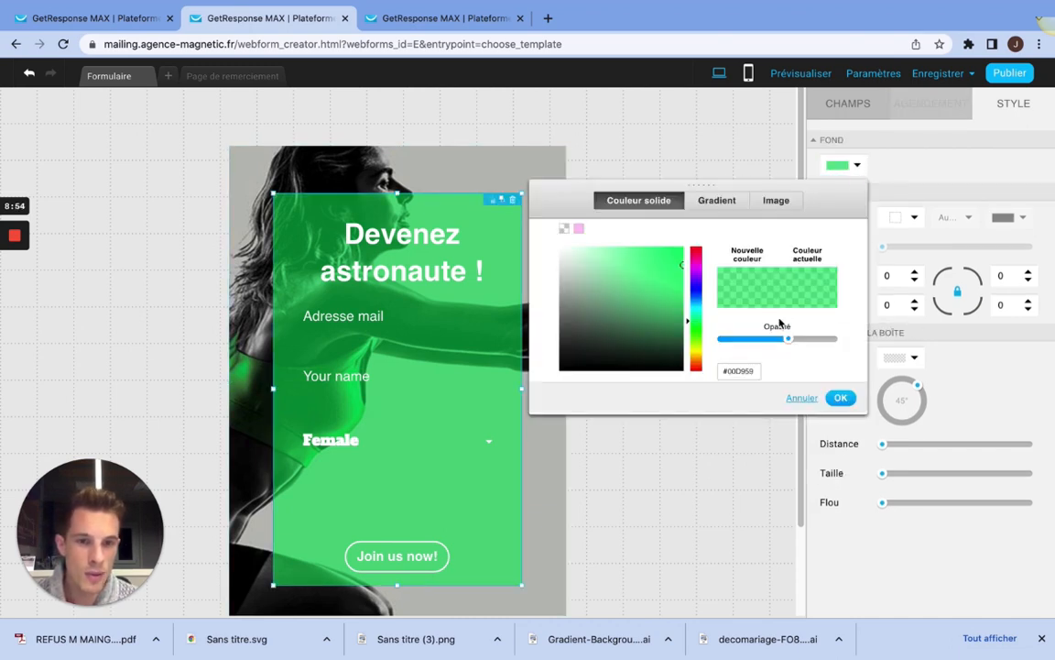
{"action": "left_click", "coordinate": [696, 293]}
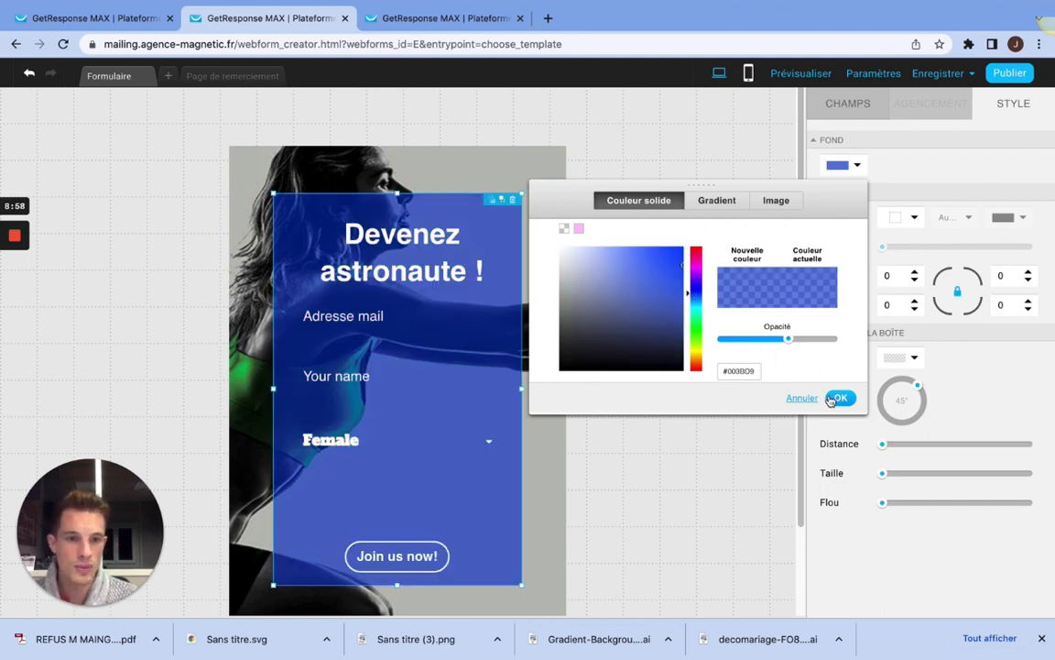
{"action": "double_click", "coordinate": [723, 367]}
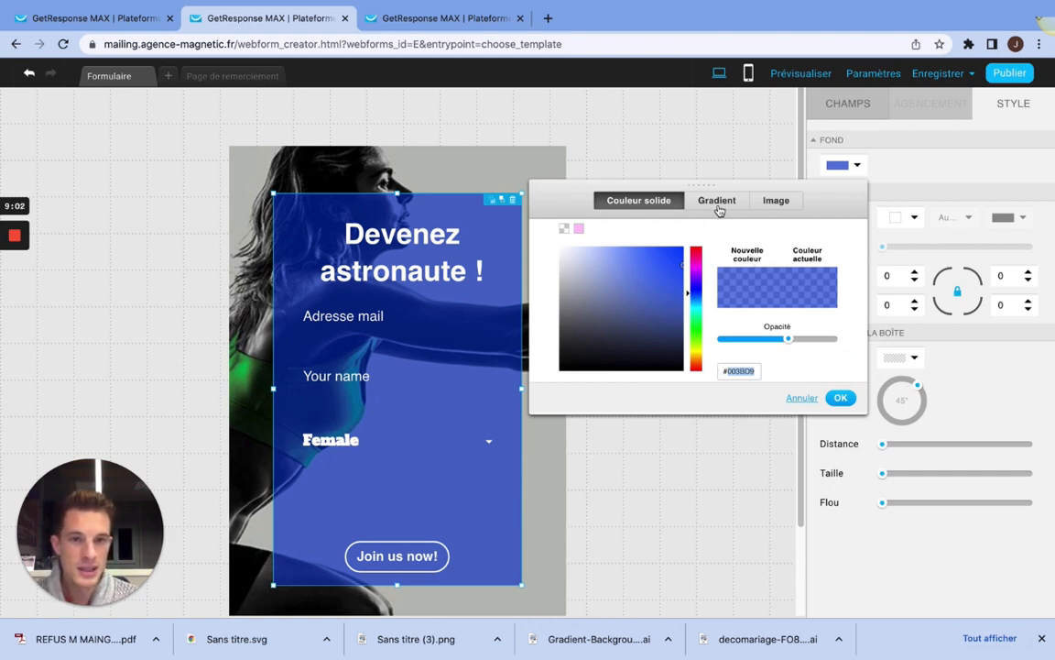
{"action": "left_click", "coordinate": [784, 204]}
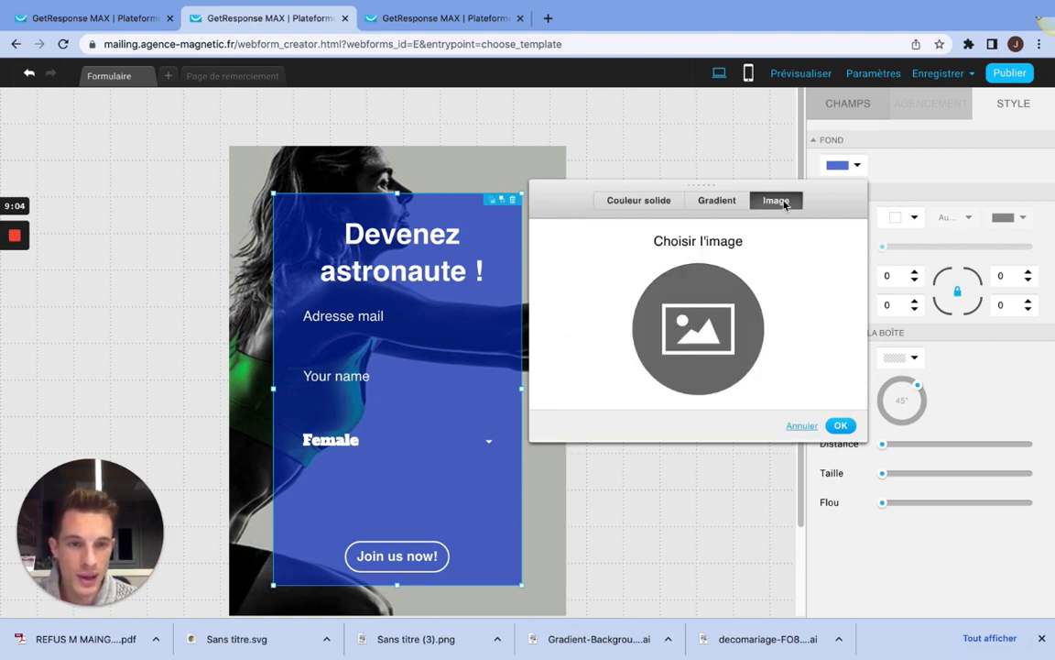
{"action": "left_click", "coordinate": [718, 201]}
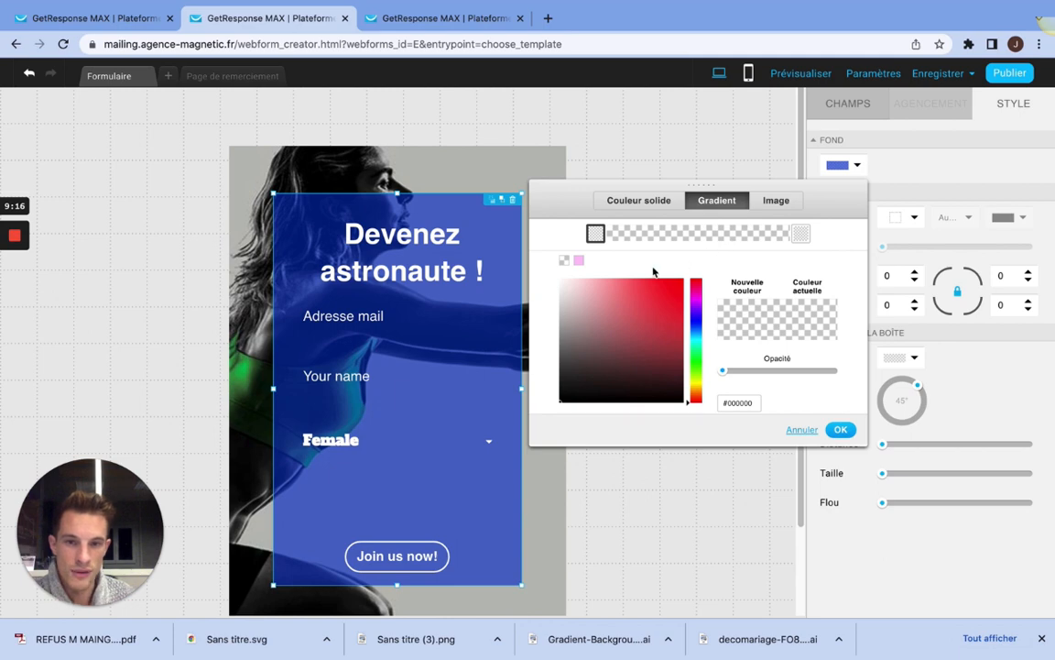
{"action": "left_click", "coordinate": [629, 199]}
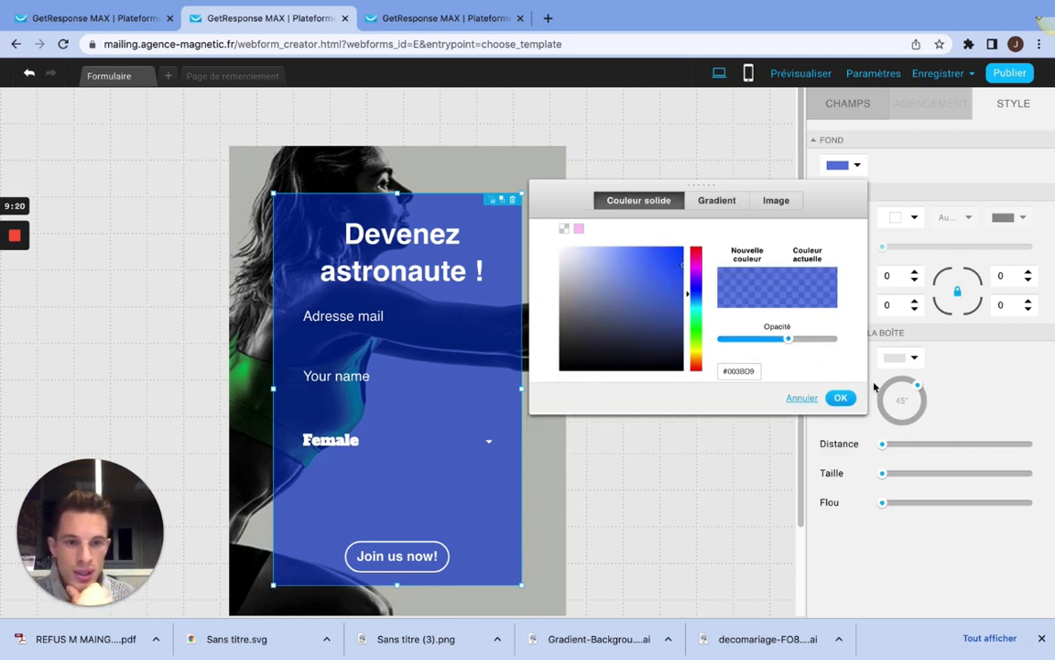
{"action": "left_click", "coordinate": [840, 399]}
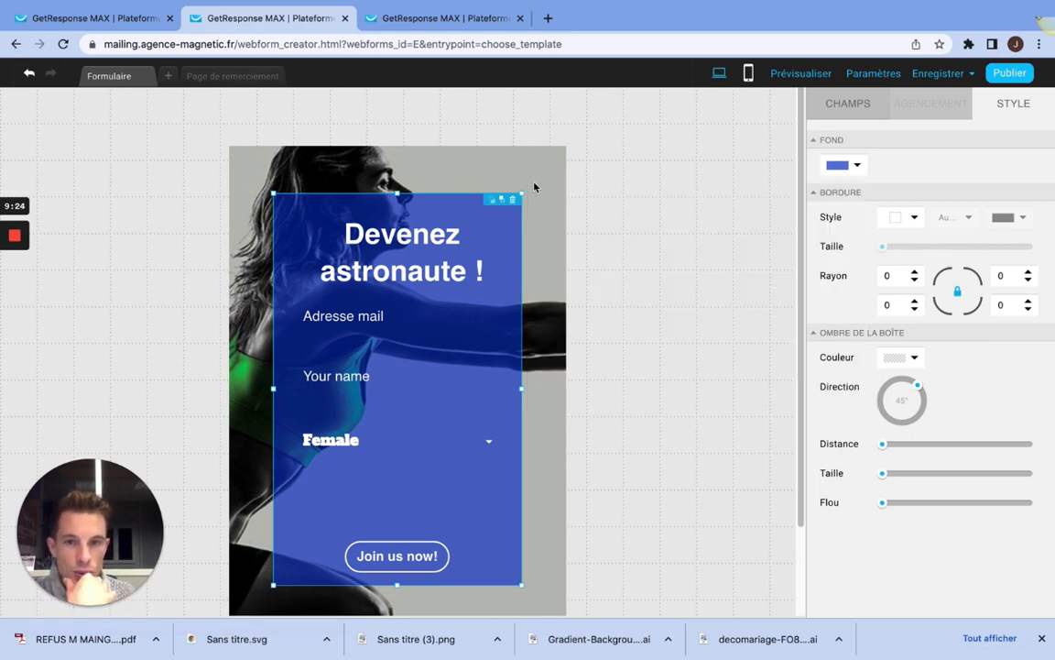
Step: Open the background settings of the whole form and fit the background image 01.jpg to the screen (Ajuster à l'écran)
{"action": "left_click", "coordinate": [622, 194]}
{"action": "left_click", "coordinate": [503, 165]}
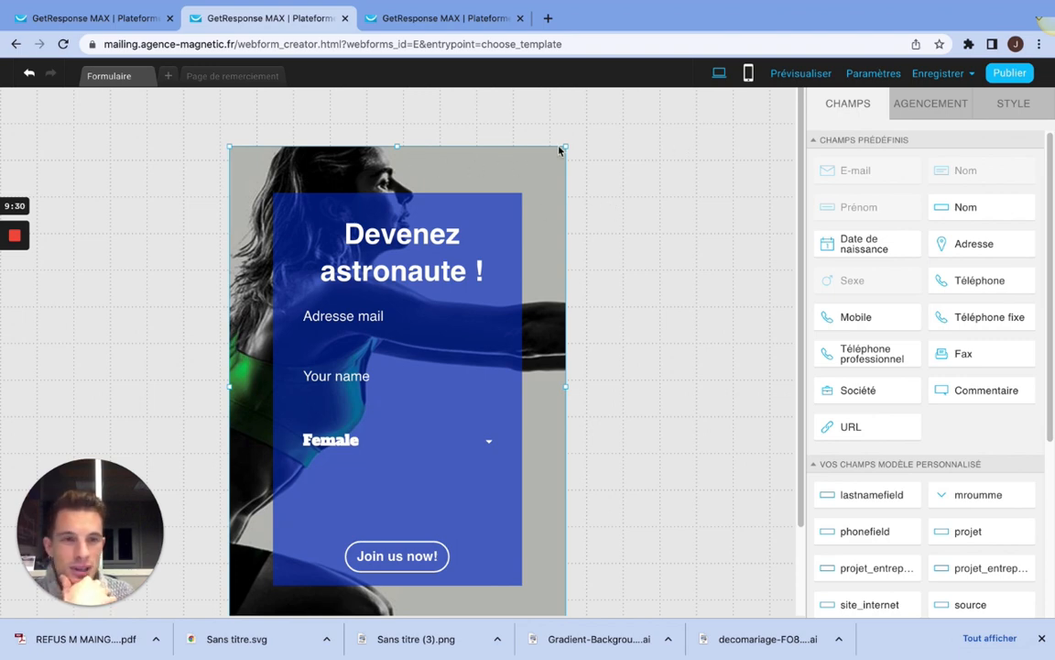
{"action": "left_click", "coordinate": [1014, 109]}
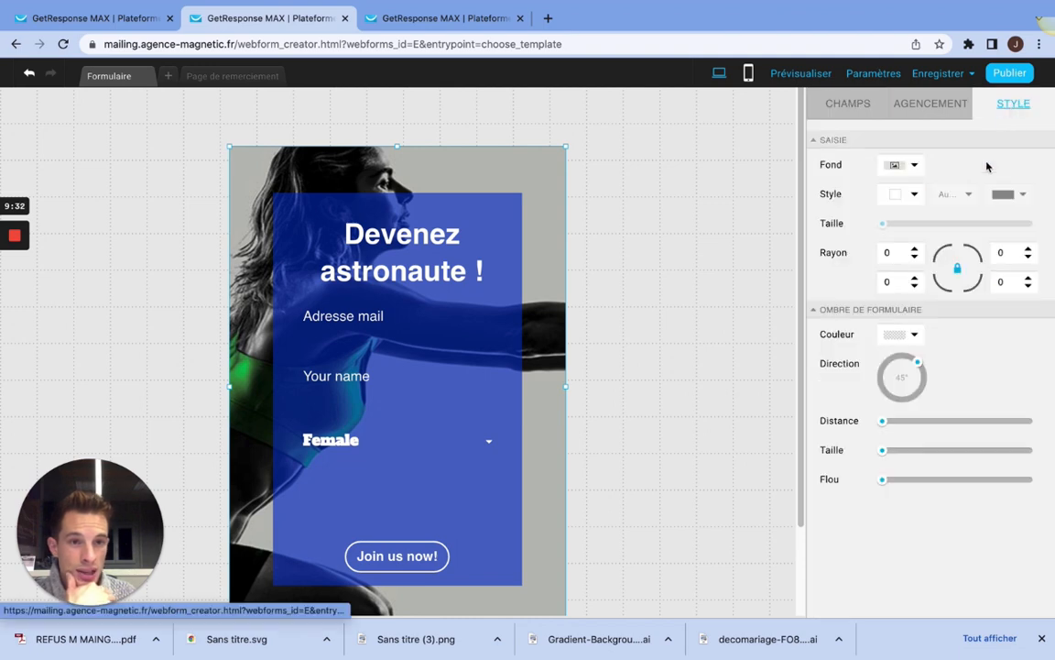
{"action": "left_click", "coordinate": [914, 166]}
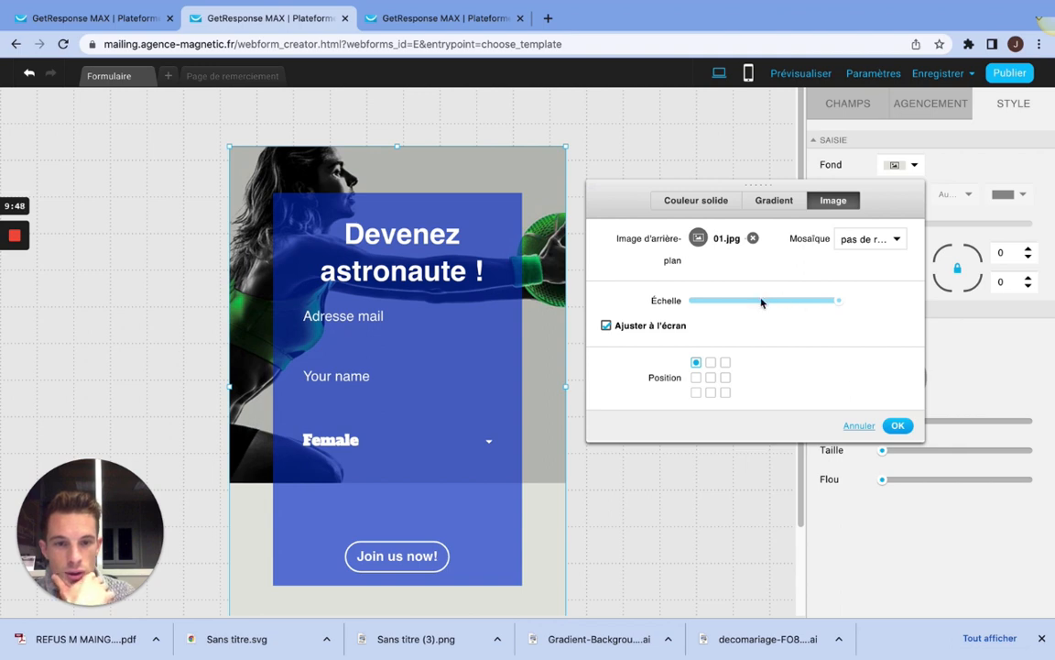
{"action": "left_click", "coordinate": [606, 326]}
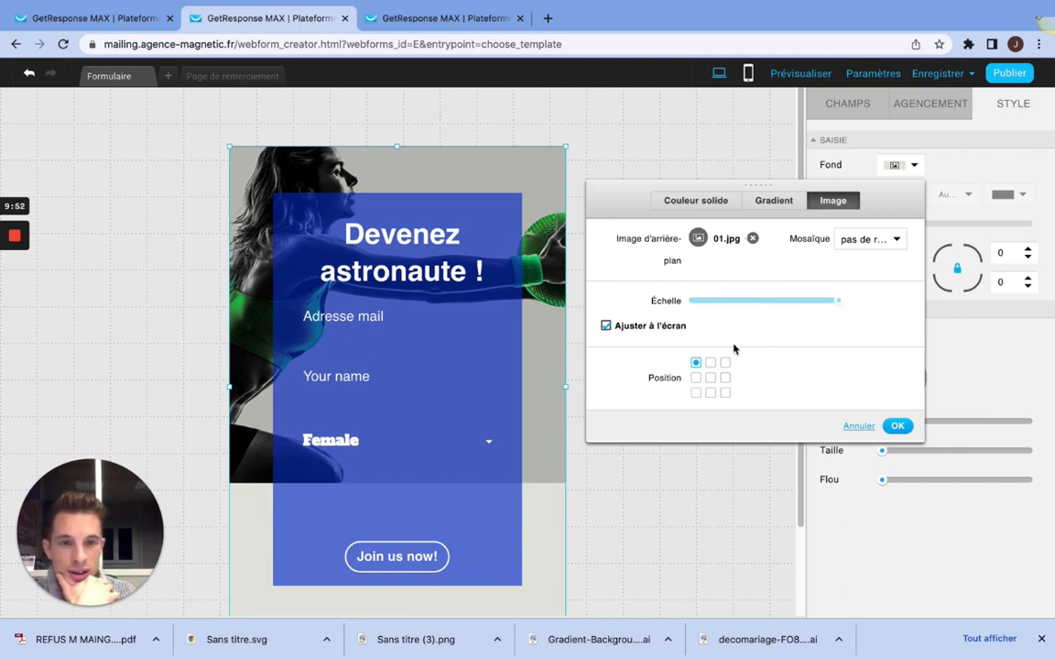
Step: Set the background image's tiling (Mosaïque) to verticale after trying horizontale
{"action": "left_click", "coordinate": [886, 248]}
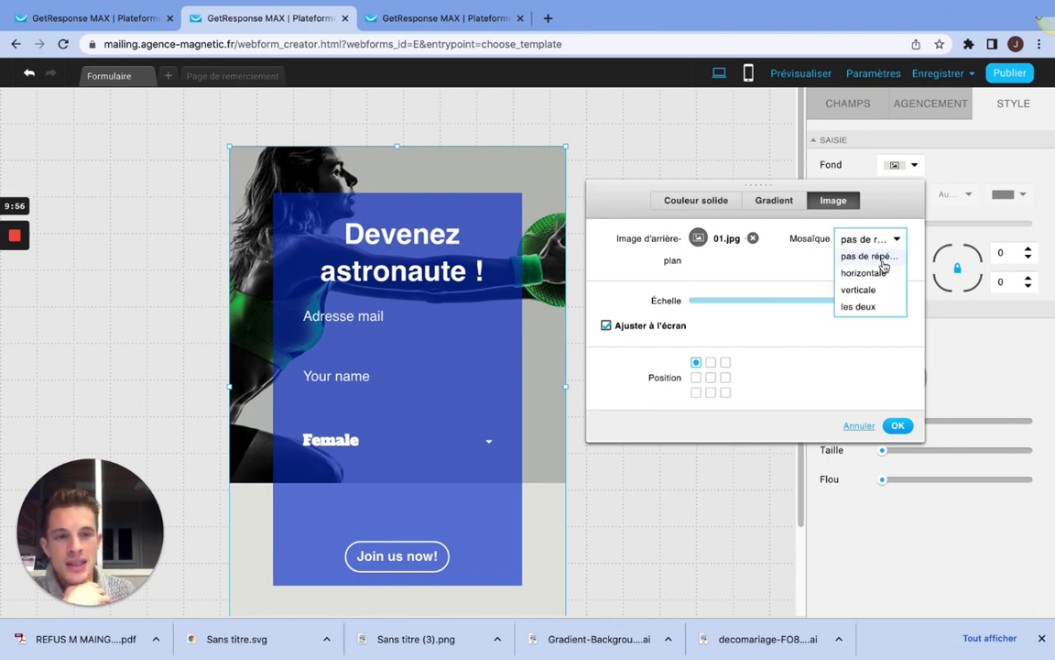
{"action": "left_click", "coordinate": [864, 273]}
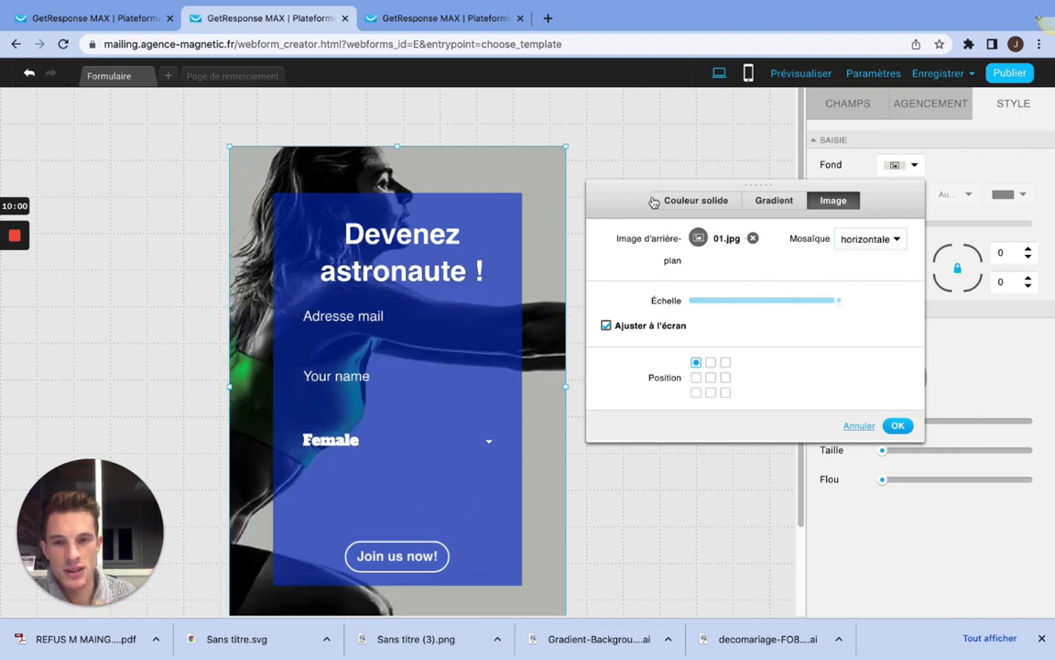
{"action": "left_click", "coordinate": [894, 238]}
{"action": "left_click", "coordinate": [873, 289]}
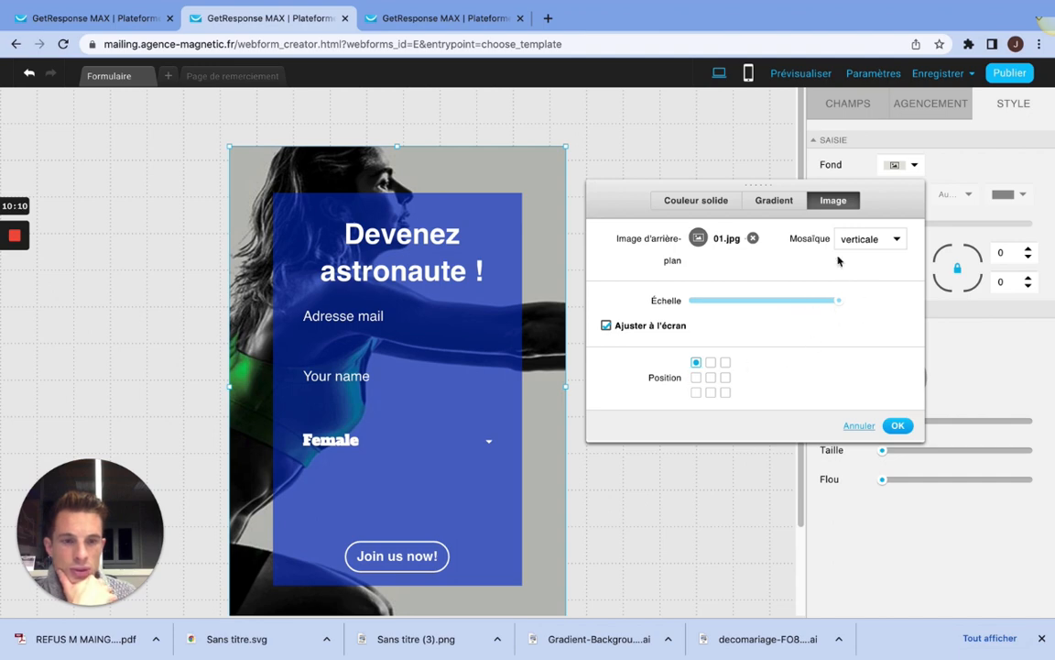
Step: Open the image picker for the form's background and search the free GetResponse images for "astronaute"
{"action": "left_click", "coordinate": [699, 240]}
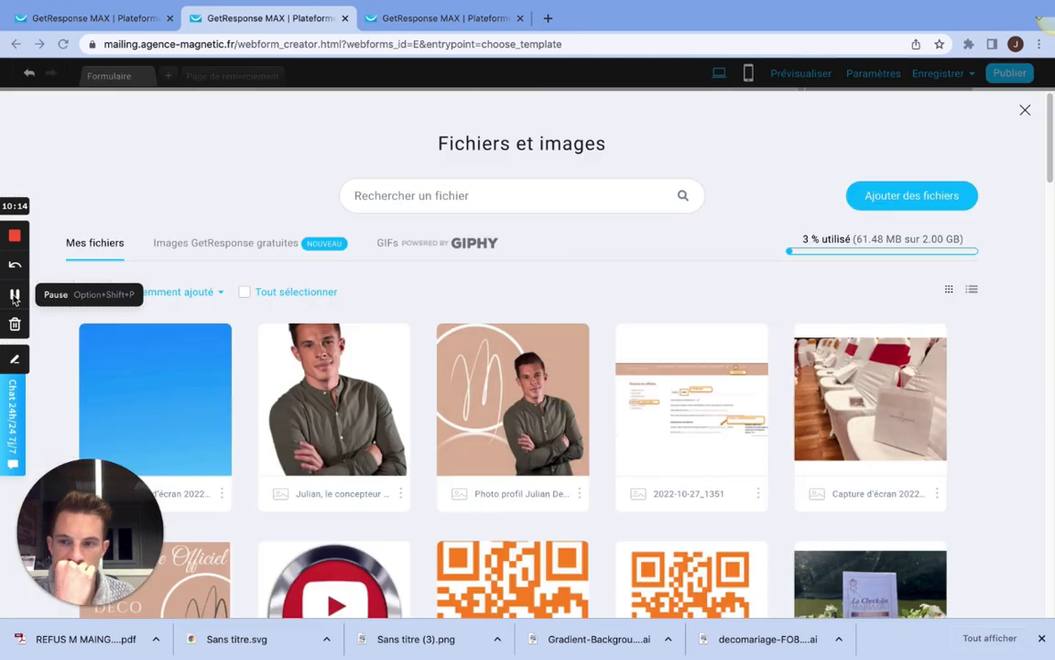
{"action": "left_click", "coordinate": [487, 196]}
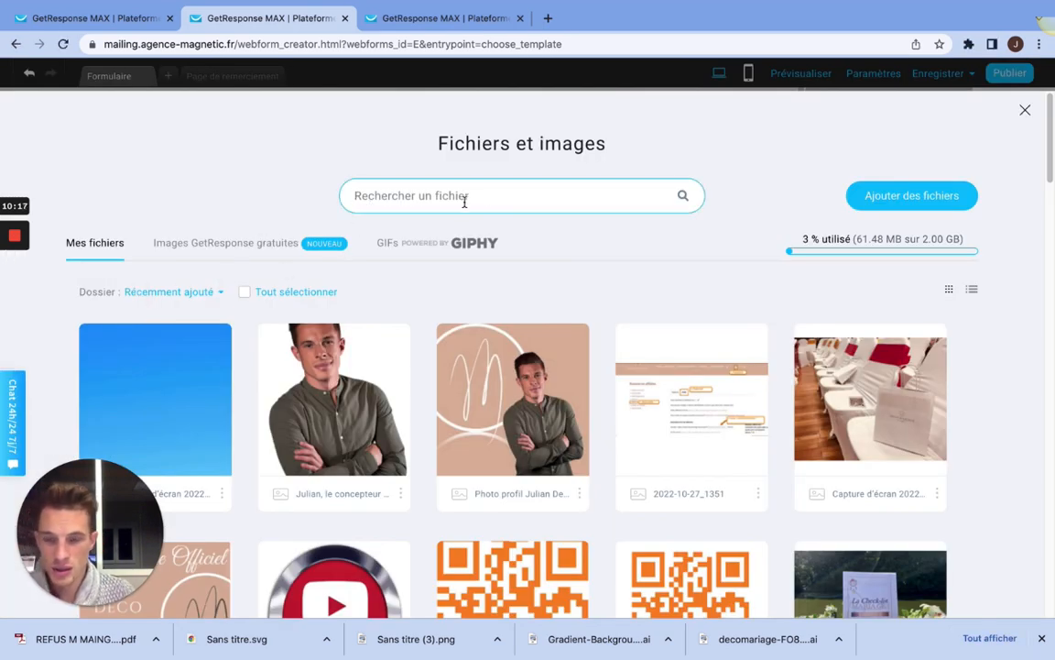
{"action": "left_click", "coordinate": [248, 246]}
{"action": "left_click", "coordinate": [448, 191]}
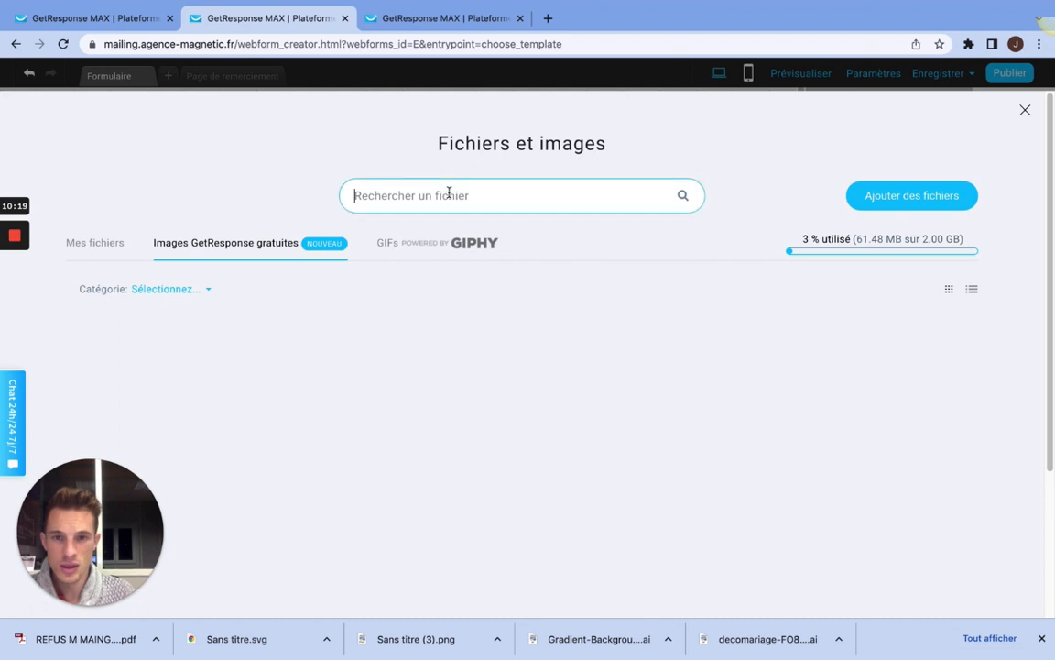
{"action": "type", "text": "astronaute"}
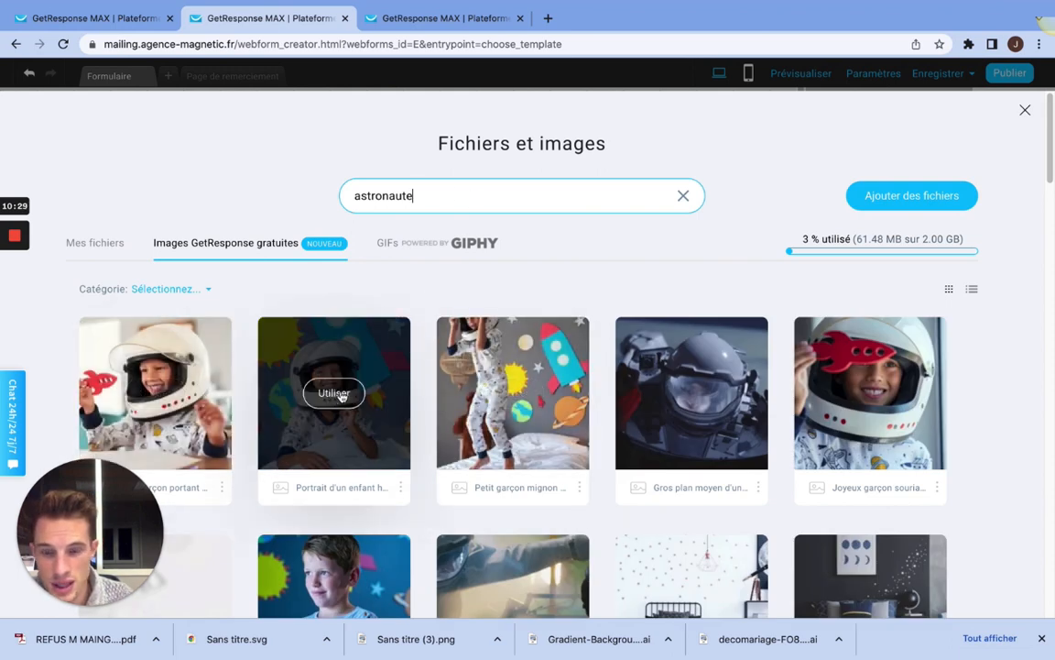
Step: Use the "Petit garçon mignon" picture of a boy in an astronaut helmet as the form's background image and confirm
{"action": "scroll", "coordinate": [385, 394], "scroll_direction": "down", "scroll_amount": 3}
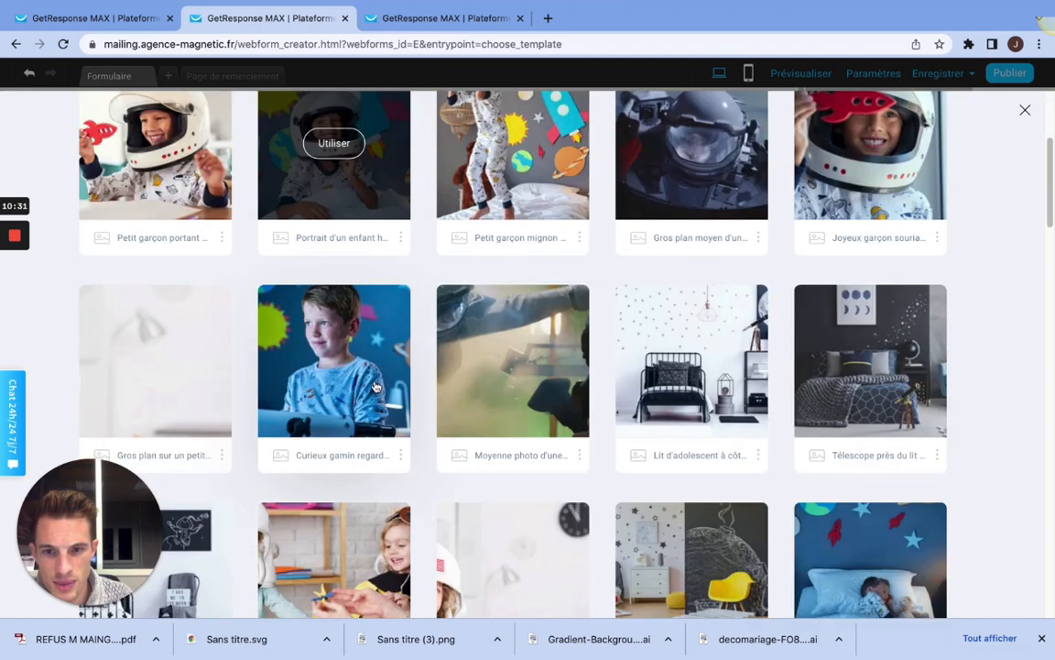
{"action": "scroll", "coordinate": [373, 382], "scroll_direction": "up", "scroll_amount": 3}
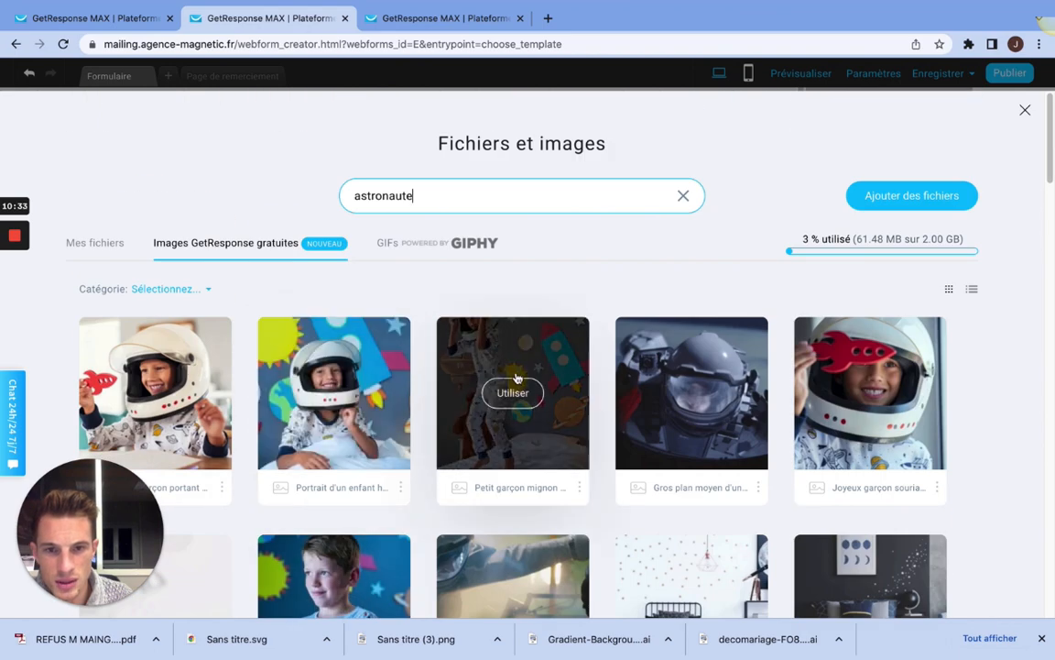
{"action": "left_click", "coordinate": [512, 396]}
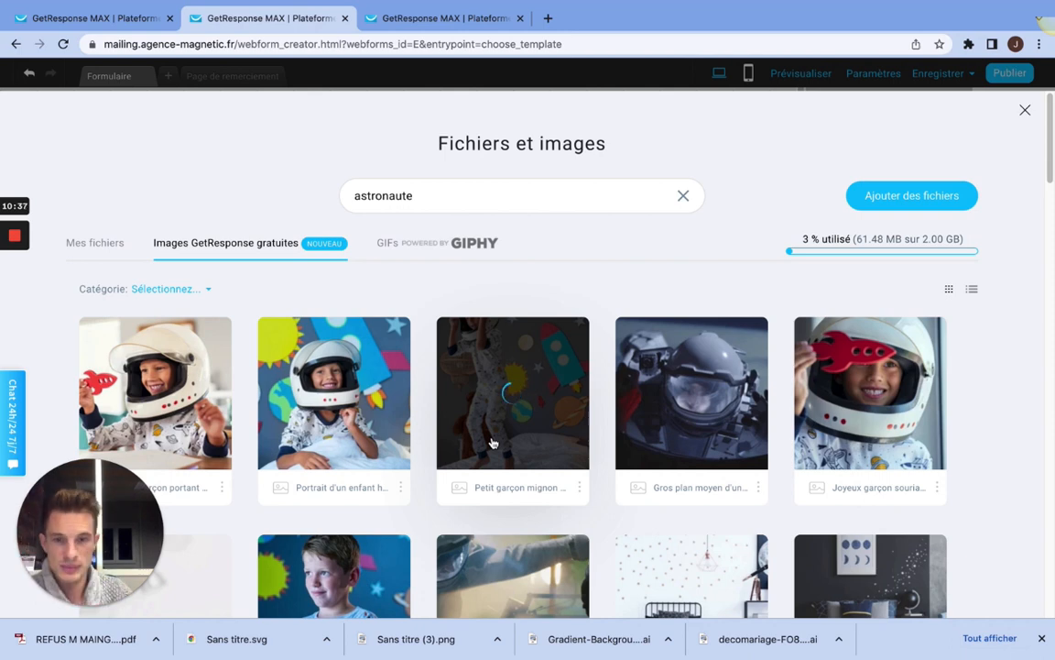
{"action": "mouse_move", "coordinate": [3, 240]}
{"action": "left_click", "coordinate": [15, 294]}
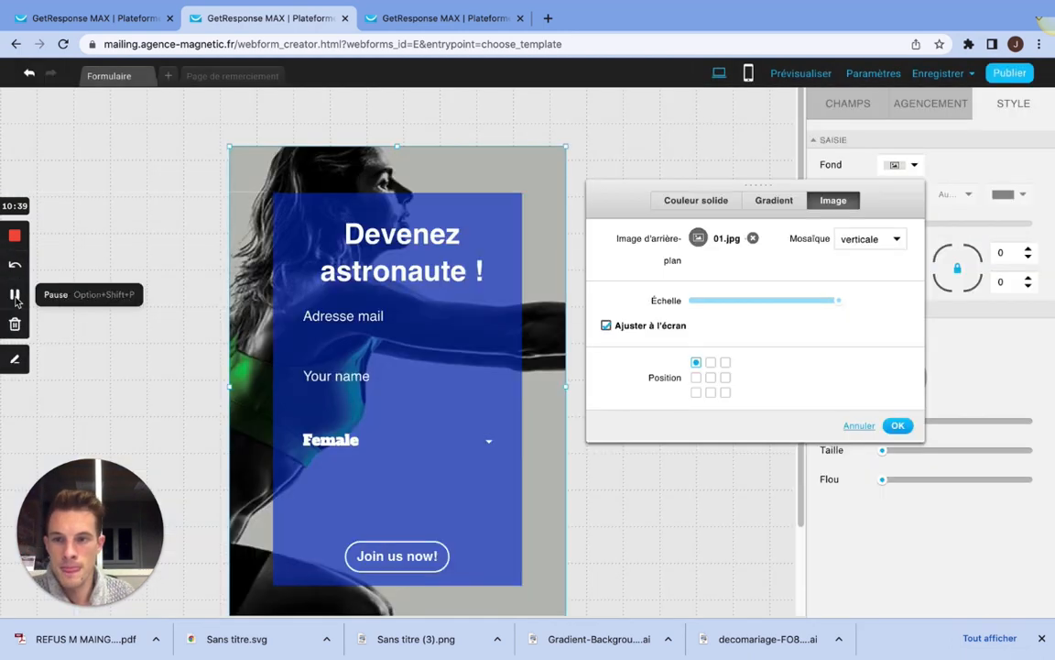
{"action": "left_click", "coordinate": [15, 294]}
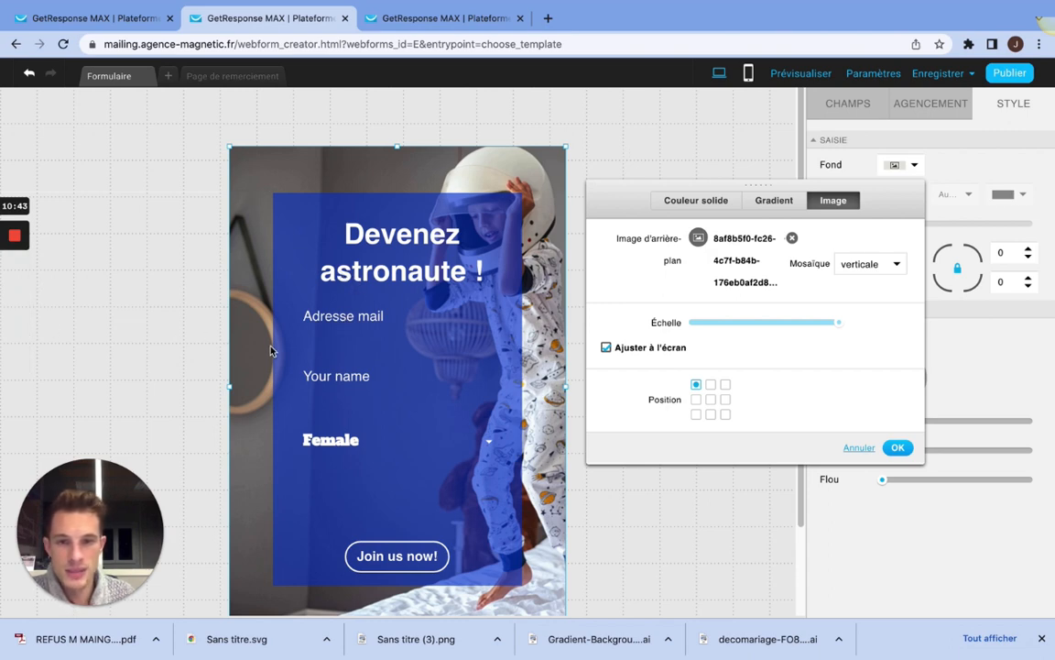
{"action": "left_click", "coordinate": [898, 449]}
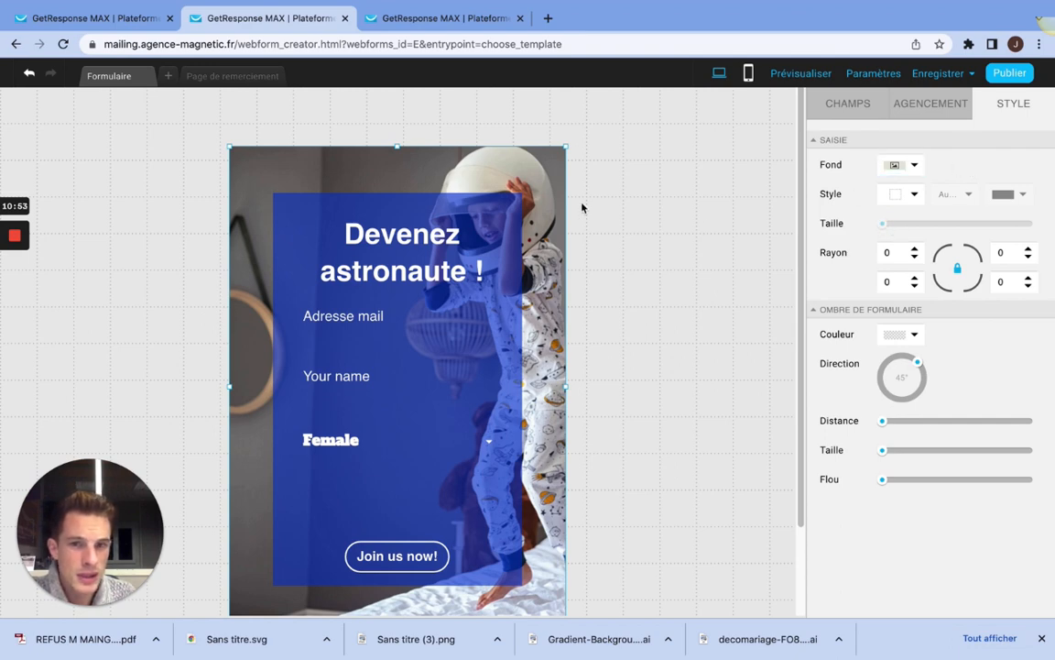
Step: Narrow the form to 440 px and set its background image's tiling (Mosaïque) to no repetition, keeping Ajuster à l'écran enabled
{"action": "mouse_move", "coordinate": [573, 150]}
{"action": "left_mouse_down"}
{"action": "mouse_move", "coordinate": [586, 143]}
{"action": "mouse_move", "coordinate": [559, 152]}
{"action": "left_mouse_up"}
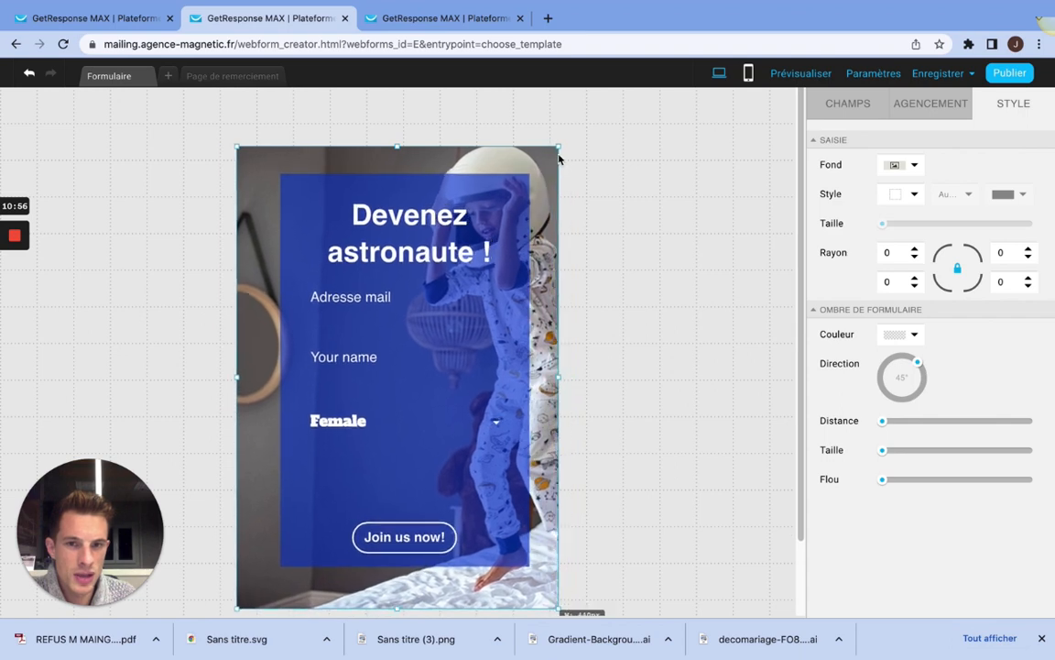
{"action": "left_click", "coordinate": [914, 165]}
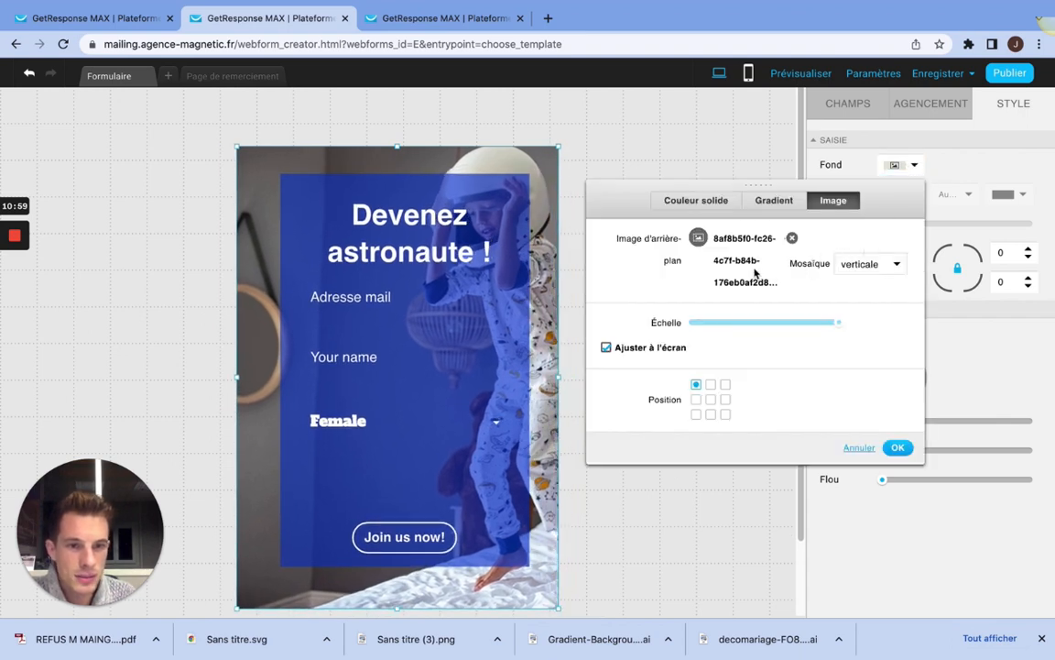
{"action": "left_click", "coordinate": [605, 348]}
{"action": "left_click", "coordinate": [606, 348]}
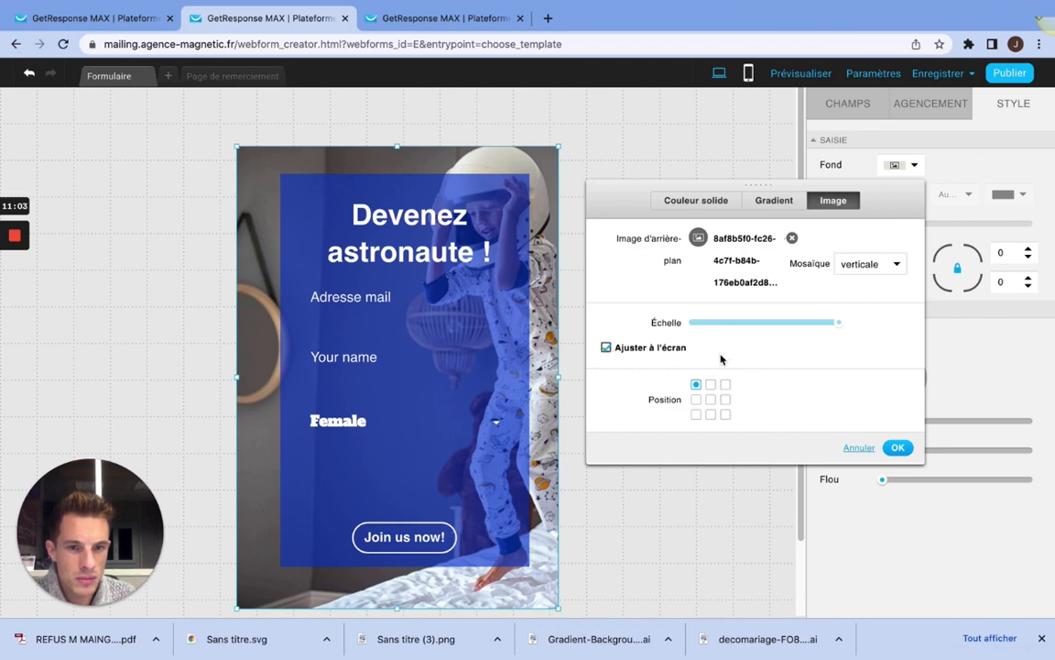
{"action": "left_click", "coordinate": [866, 265]}
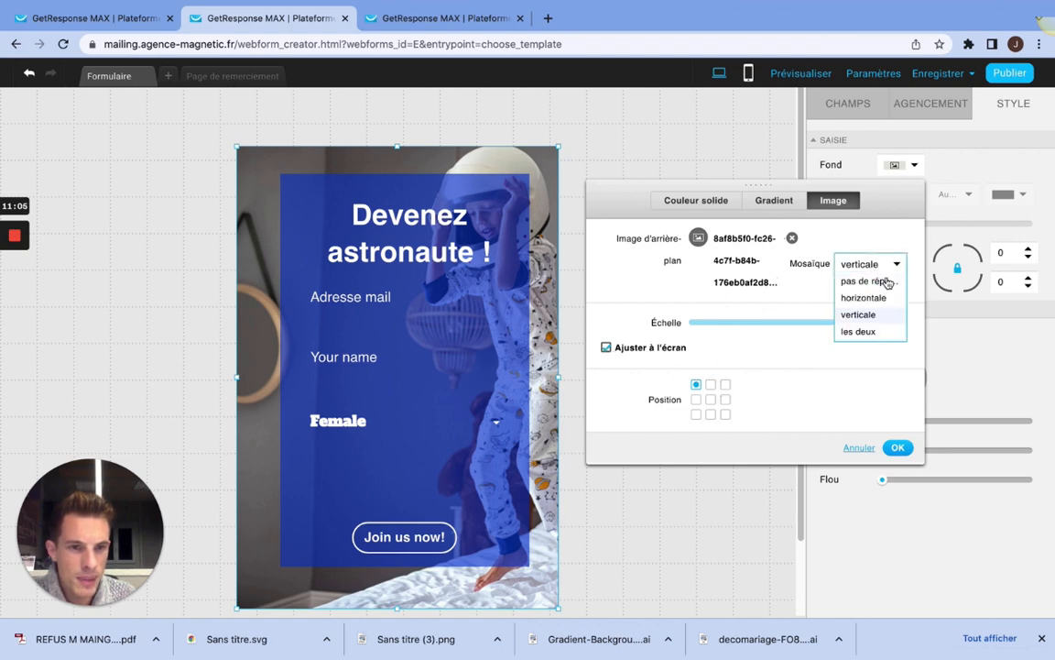
{"action": "left_click", "coordinate": [877, 281]}
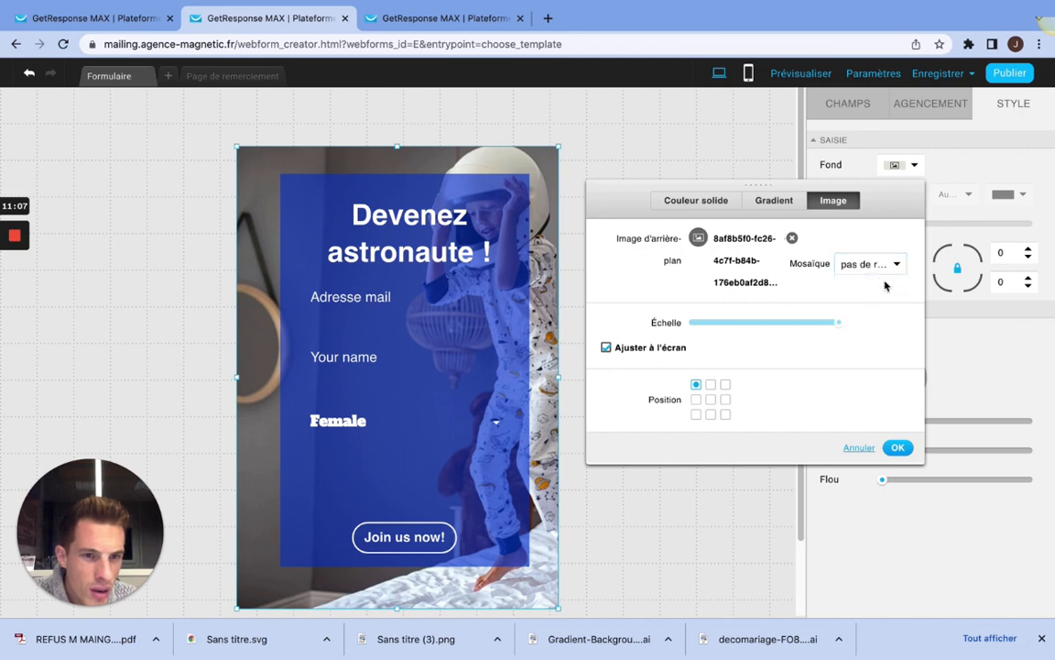
{"action": "left_click", "coordinate": [895, 447]}
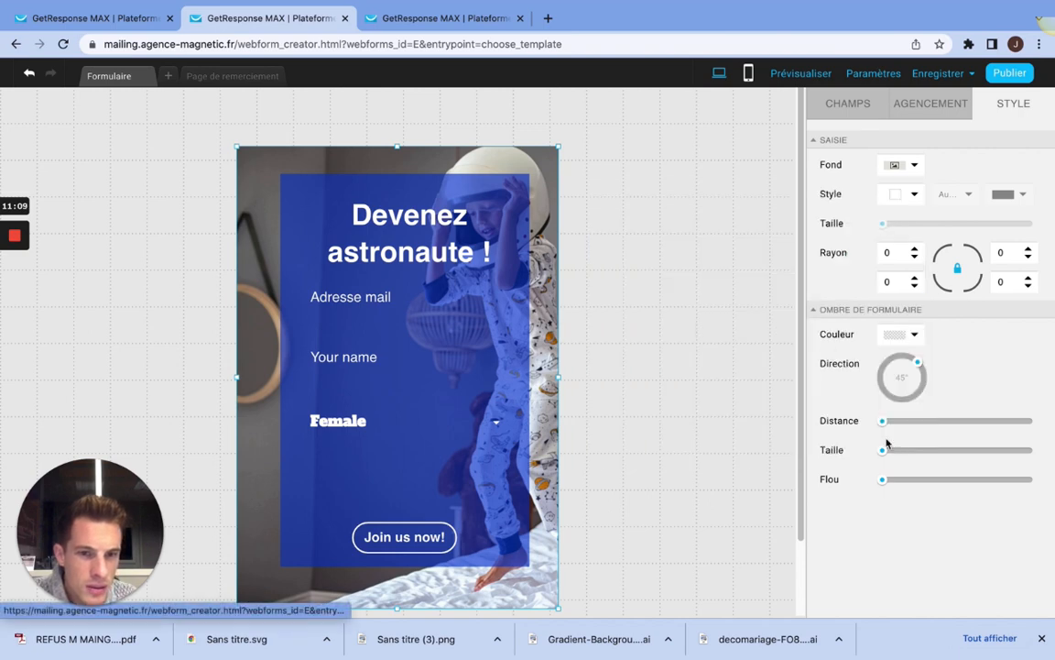
{"action": "left_click", "coordinate": [914, 165]}
{"action": "left_click", "coordinate": [607, 349]}
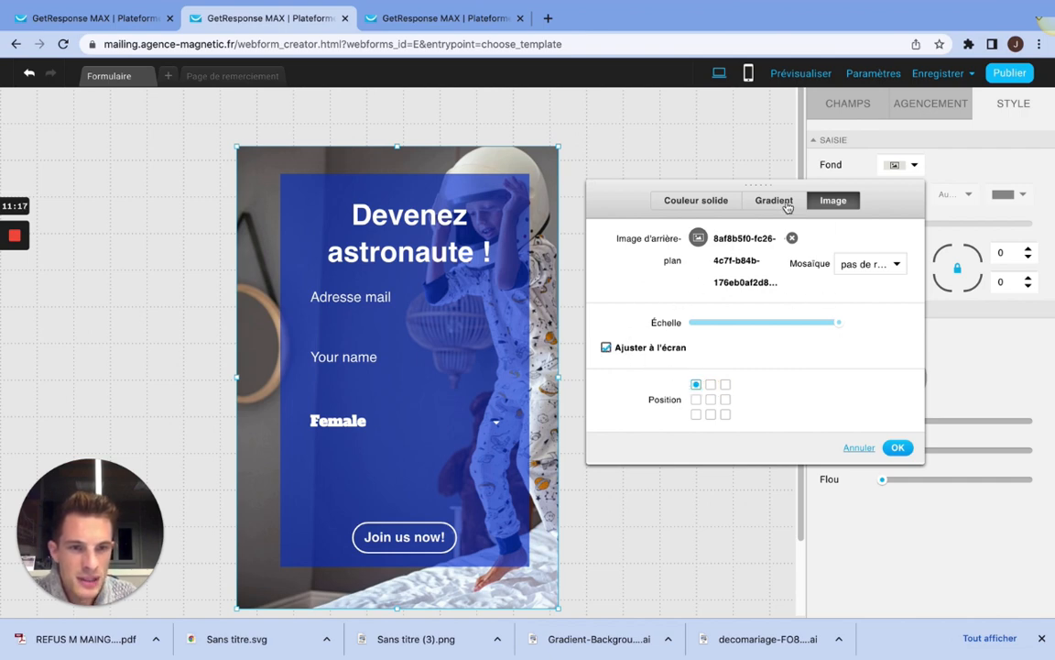
{"action": "left_click", "coordinate": [898, 447]}
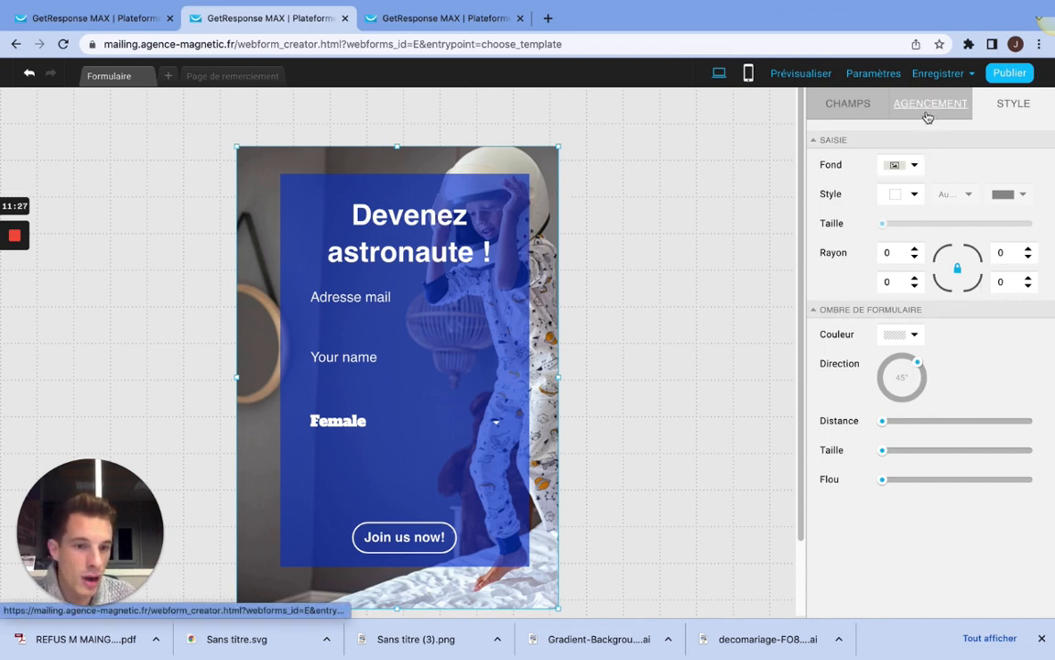
{"action": "left_click_drag", "start_coordinate": [883, 422], "coordinate": [882, 425]}
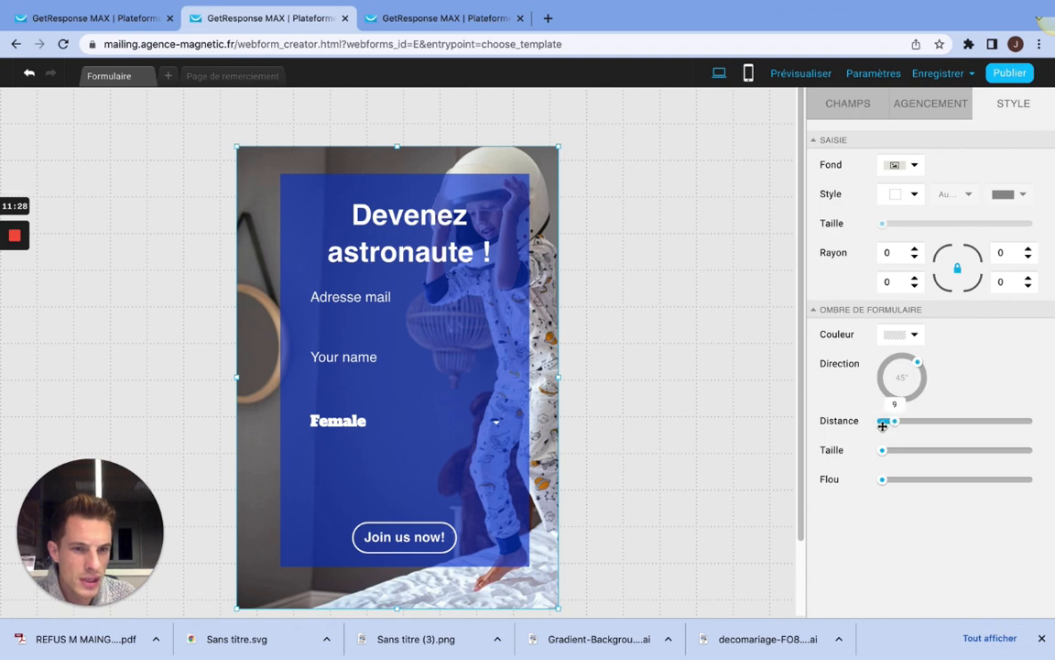
{"action": "left_click", "coordinate": [928, 104]}
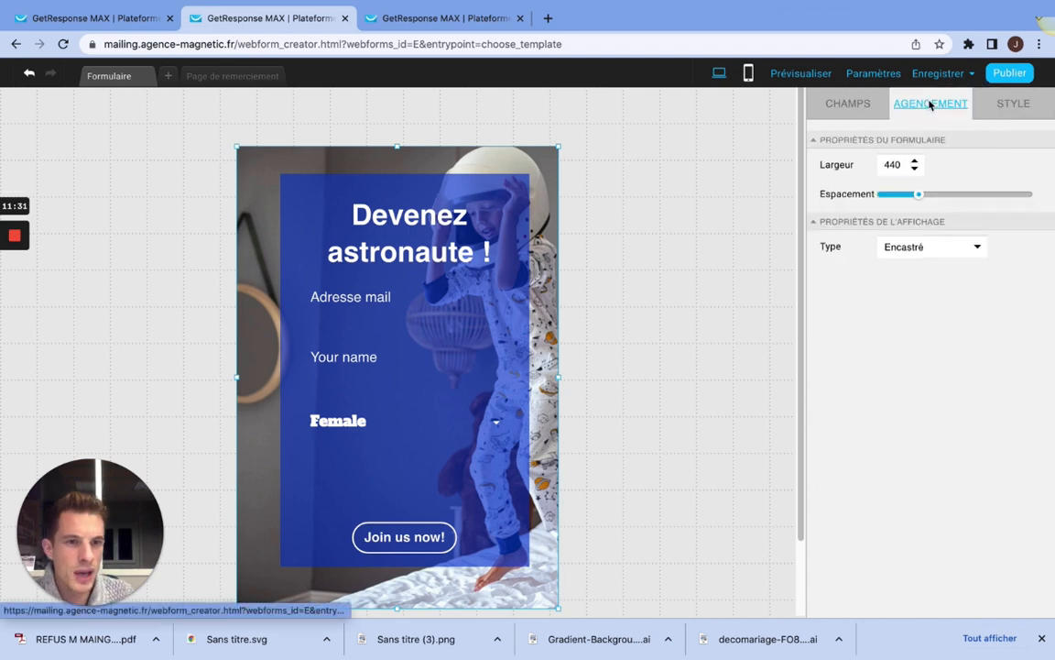
Step: Delete the Female dropdown field from the form and move the Adresse mail field slightly down
{"action": "left_click", "coordinate": [847, 116]}
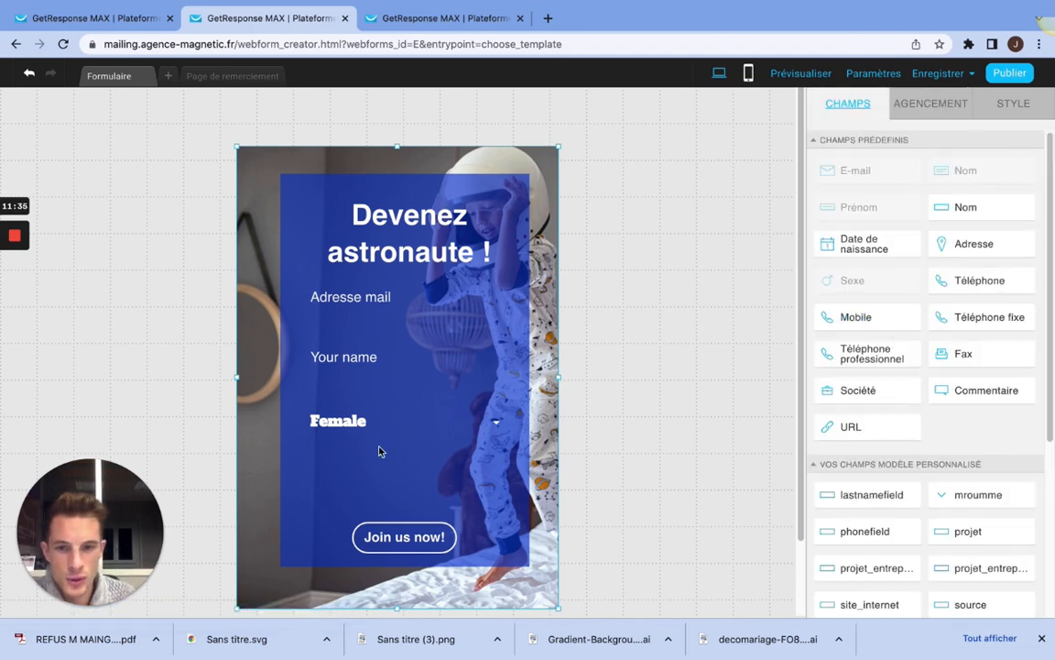
{"action": "left_click", "coordinate": [407, 423]}
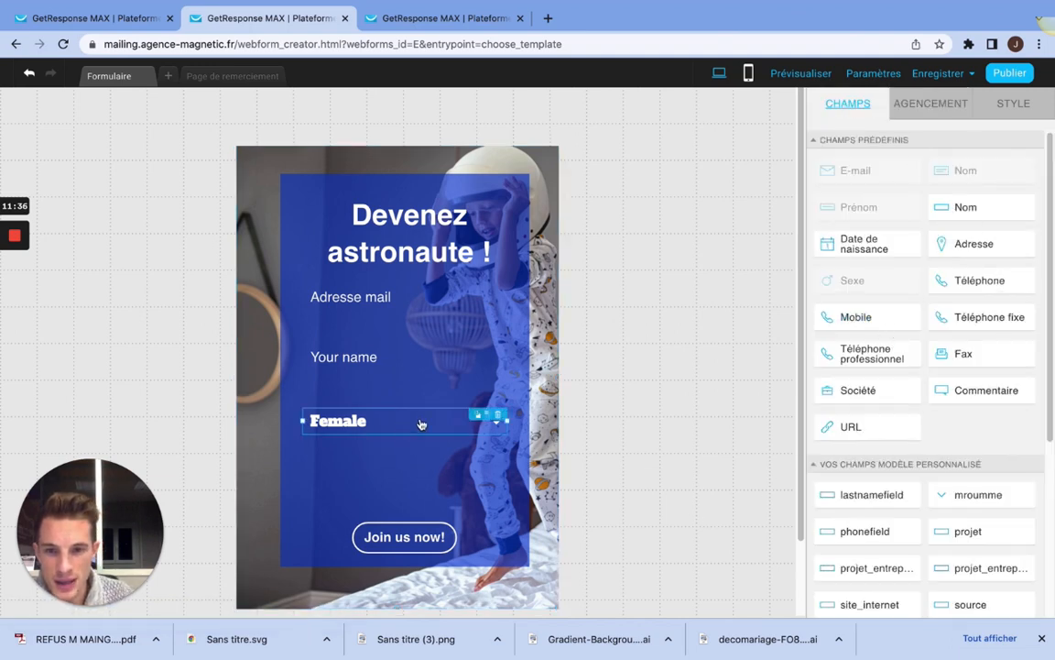
{"action": "left_click", "coordinate": [497, 416]}
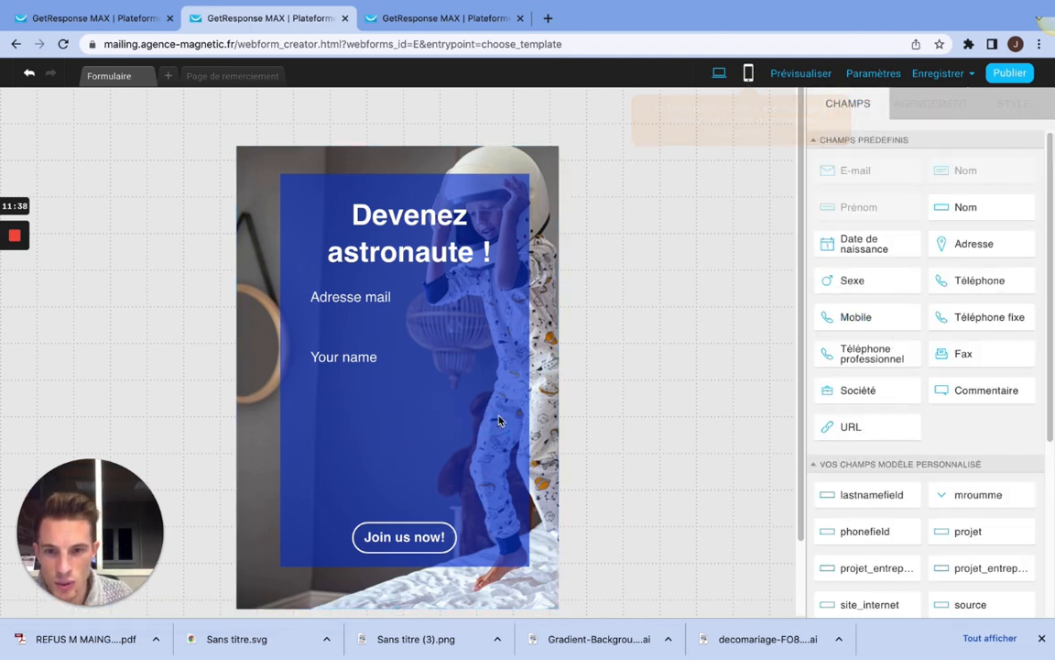
{"action": "left_click", "coordinate": [334, 366]}
{"action": "left_click", "coordinate": [342, 301]}
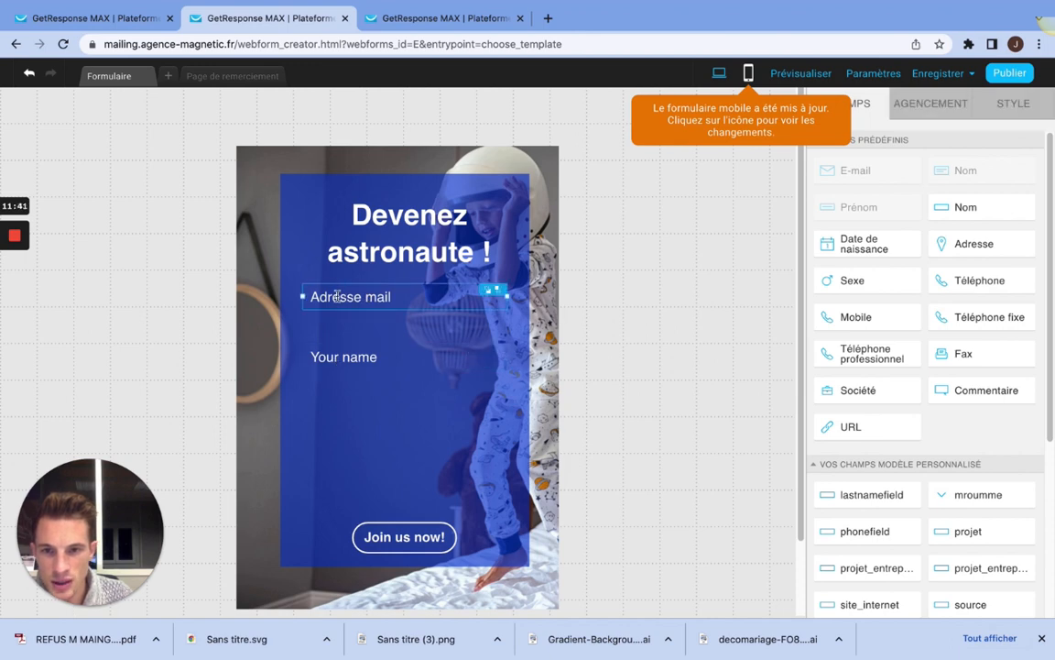
Step: Replace the placeholder text (Caractère générique) of the "Your name" field with "Prénom"
{"action": "left_click", "coordinate": [342, 357]}
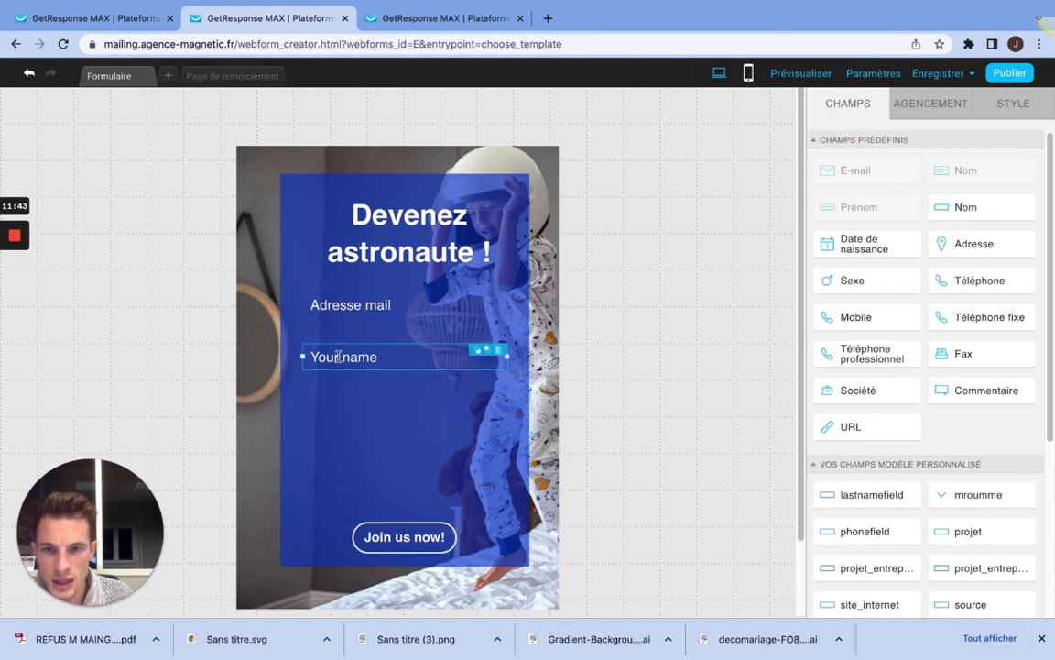
{"action": "left_click", "coordinate": [391, 357]}
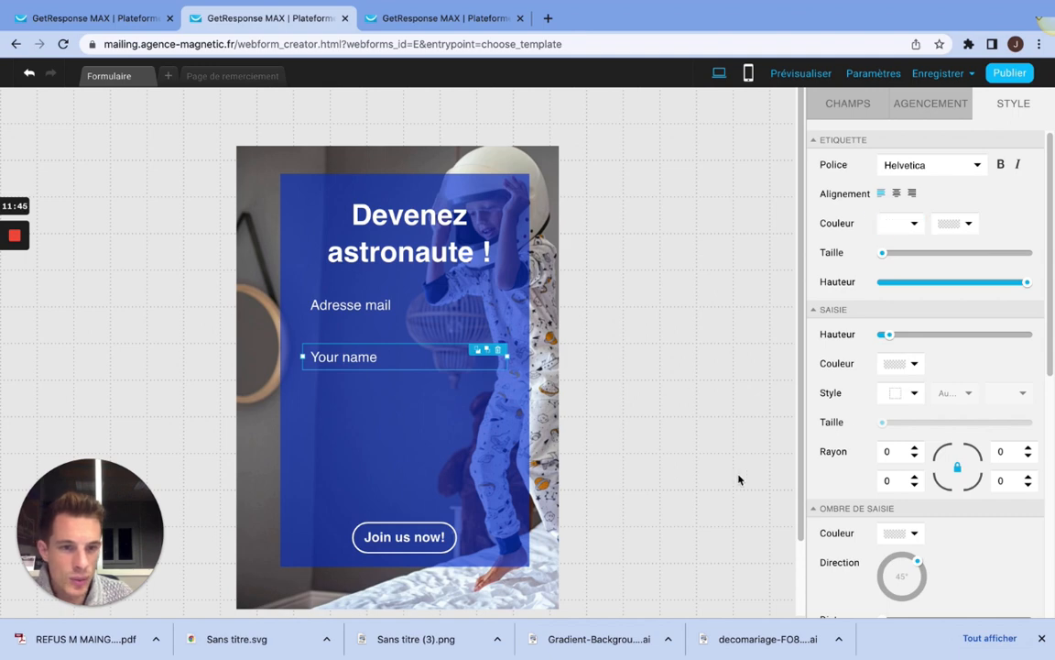
{"action": "scroll", "coordinate": [889, 403], "scroll_direction": "down", "scroll_amount": 3}
{"action": "scroll", "coordinate": [875, 401], "scroll_direction": "down", "scroll_amount": 3}
{"action": "scroll", "coordinate": [878, 379], "scroll_direction": "up", "scroll_amount": 6}
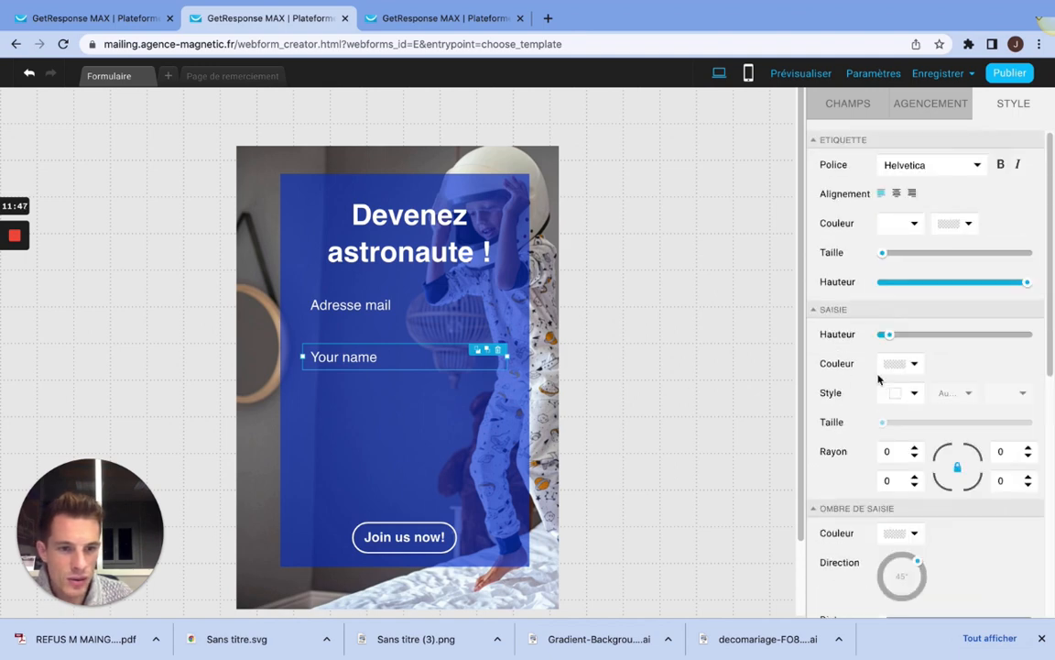
{"action": "left_click_drag", "start_coordinate": [415, 357], "coordinate": [376, 360]}
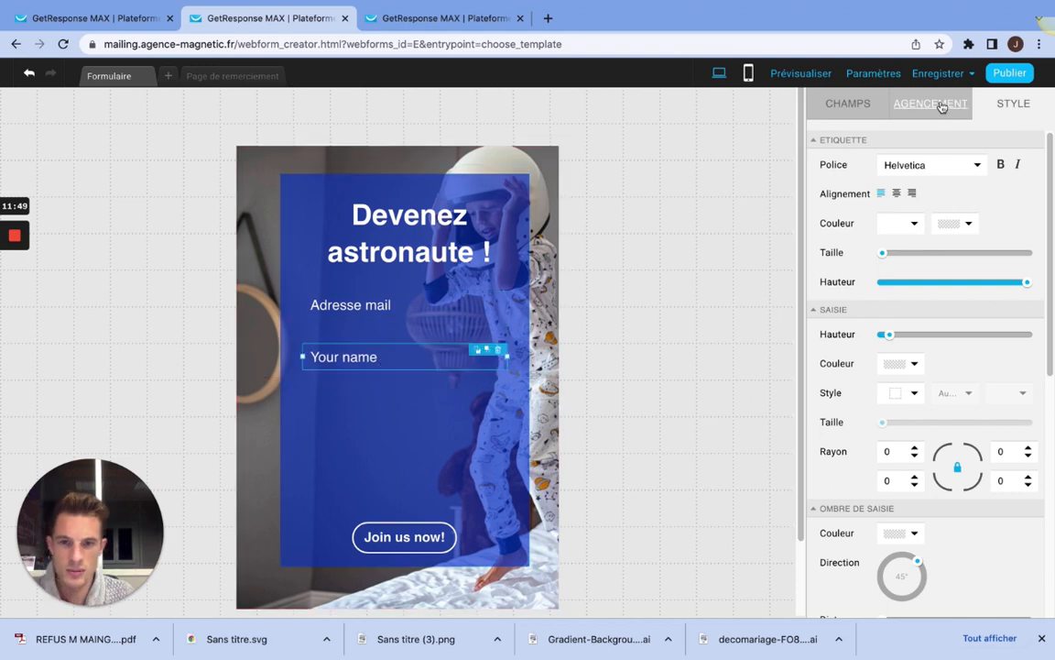
{"action": "left_click", "coordinate": [848, 108]}
{"action": "left_click", "coordinate": [931, 103]}
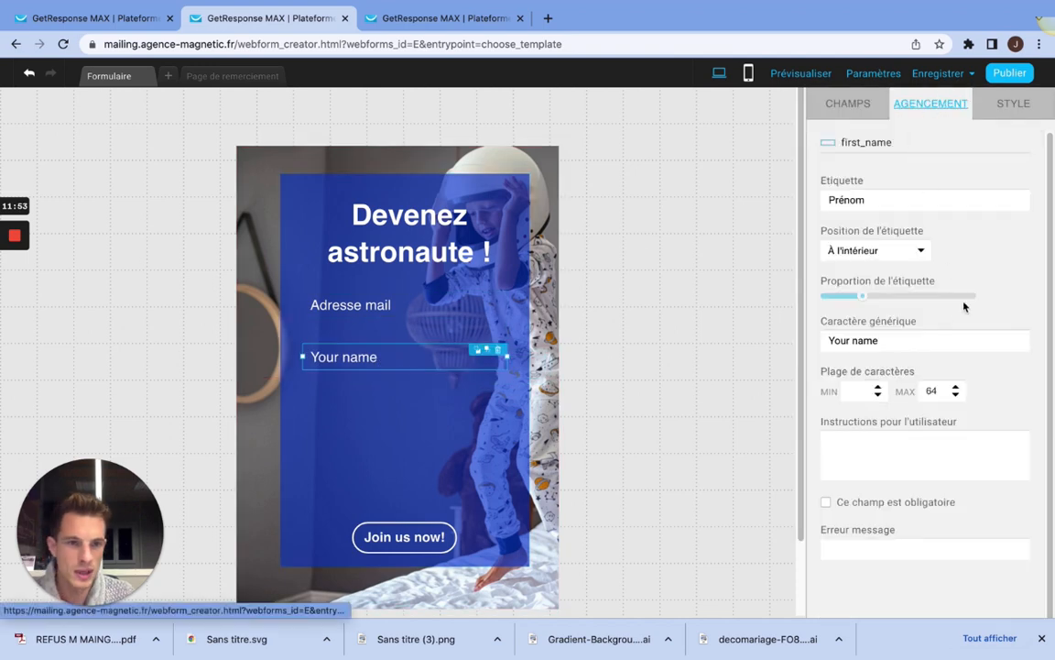
{"action": "left_click", "coordinate": [920, 340]}
{"action": "left_click_drag", "start_coordinate": [920, 340], "coordinate": [786, 343]}
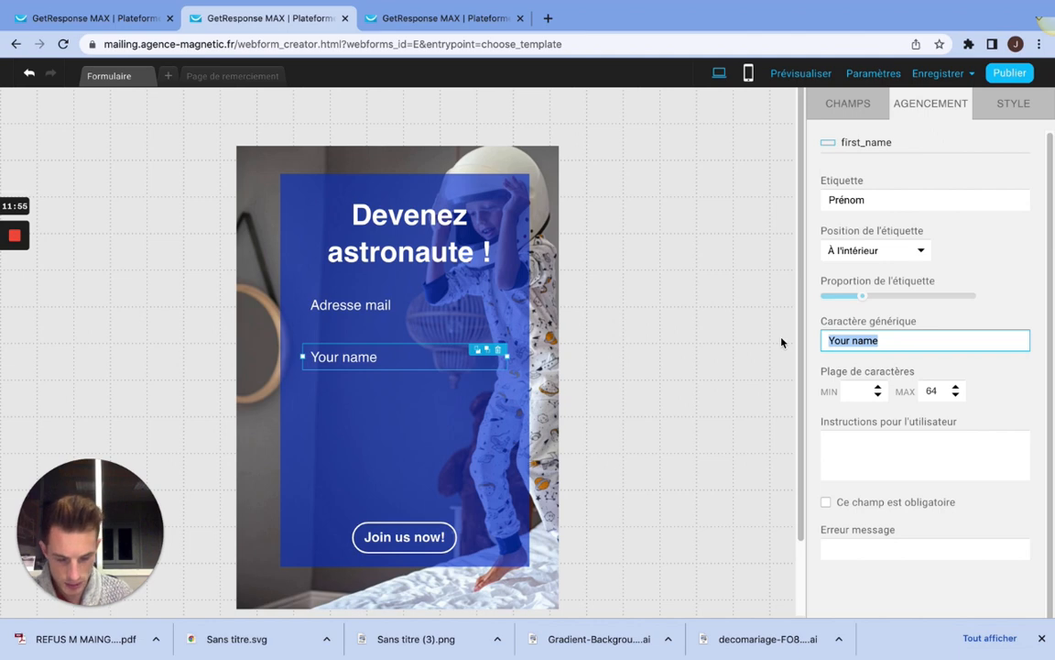
{"action": "type", "text": "Prén"}
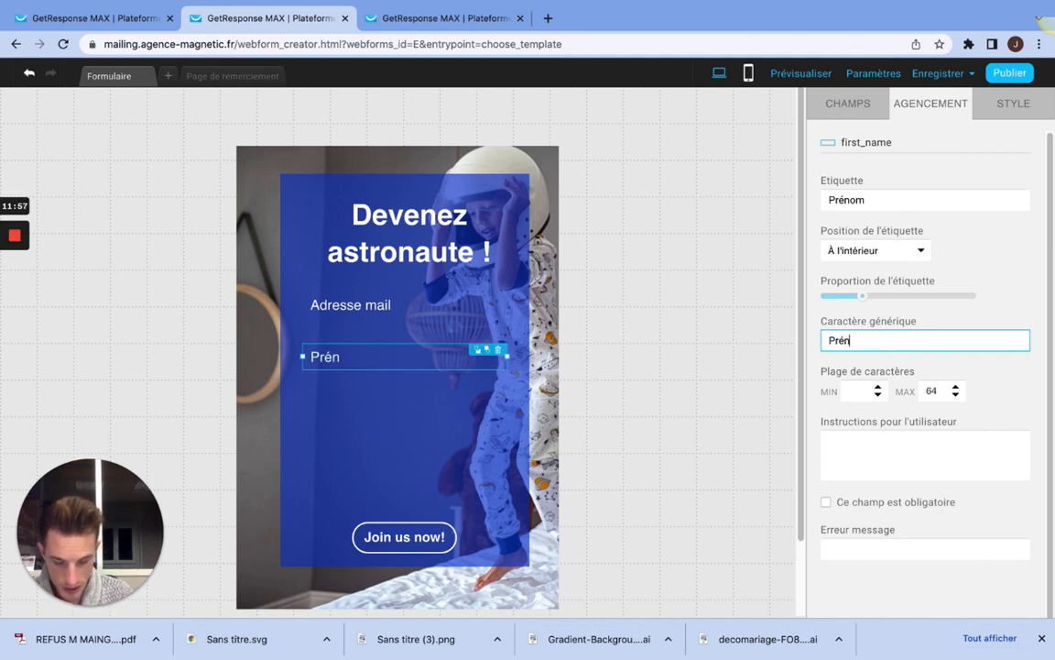
{"action": "type", "text": "om"}
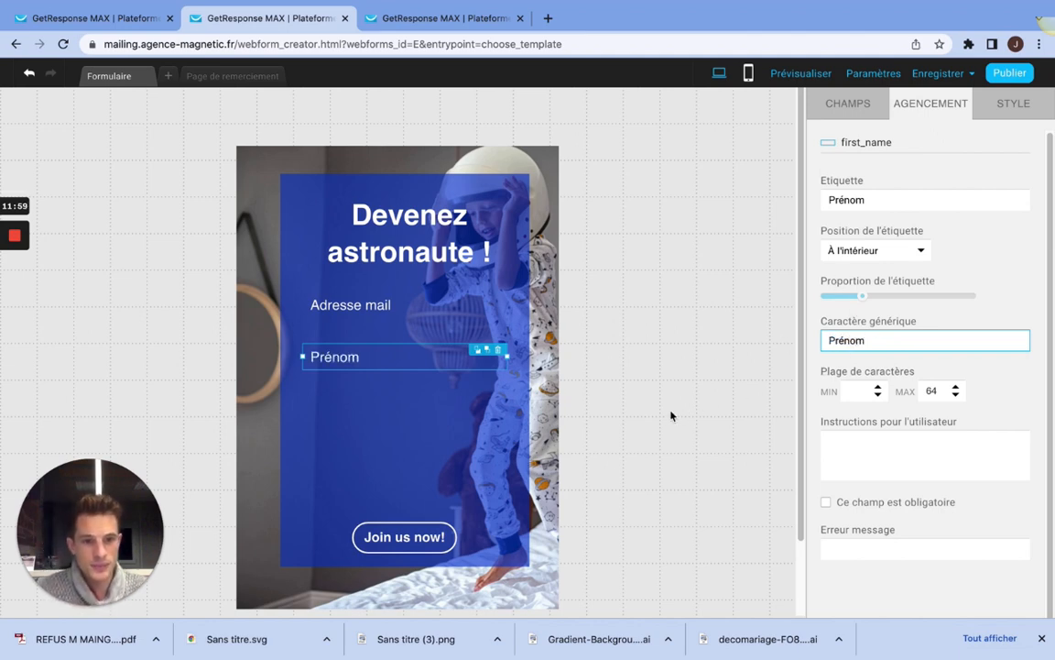
Step: Make the Prénom field mandatory (Ce champ est obligatoire) and check the same setting on the Adresse mail field
{"action": "left_click", "coordinate": [870, 190]}
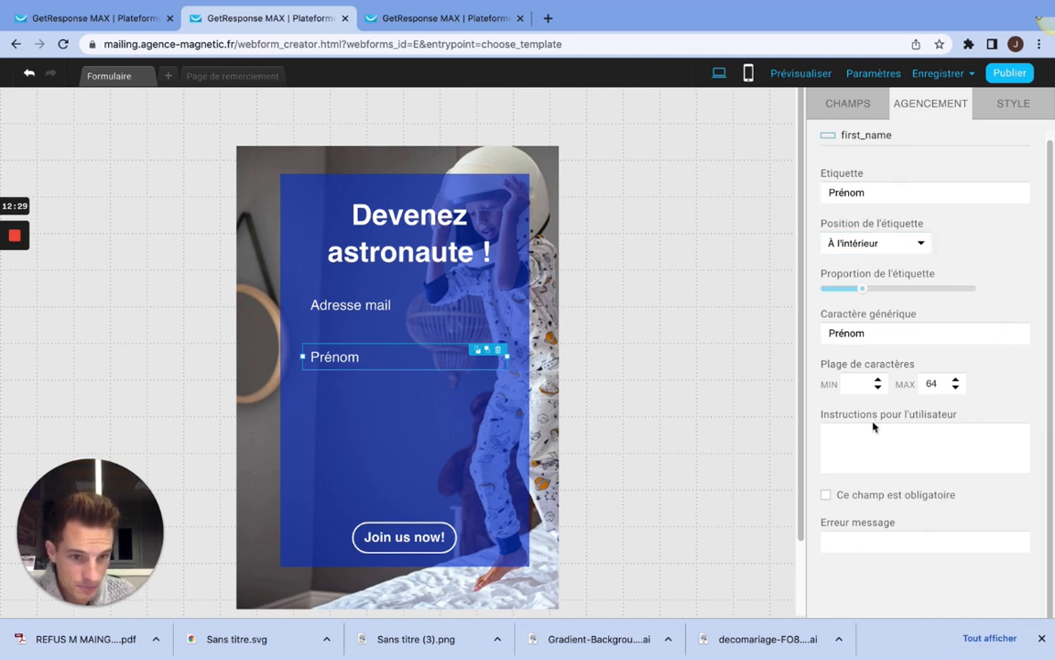
{"action": "left_click", "coordinate": [852, 105]}
{"action": "left_click", "coordinate": [913, 104]}
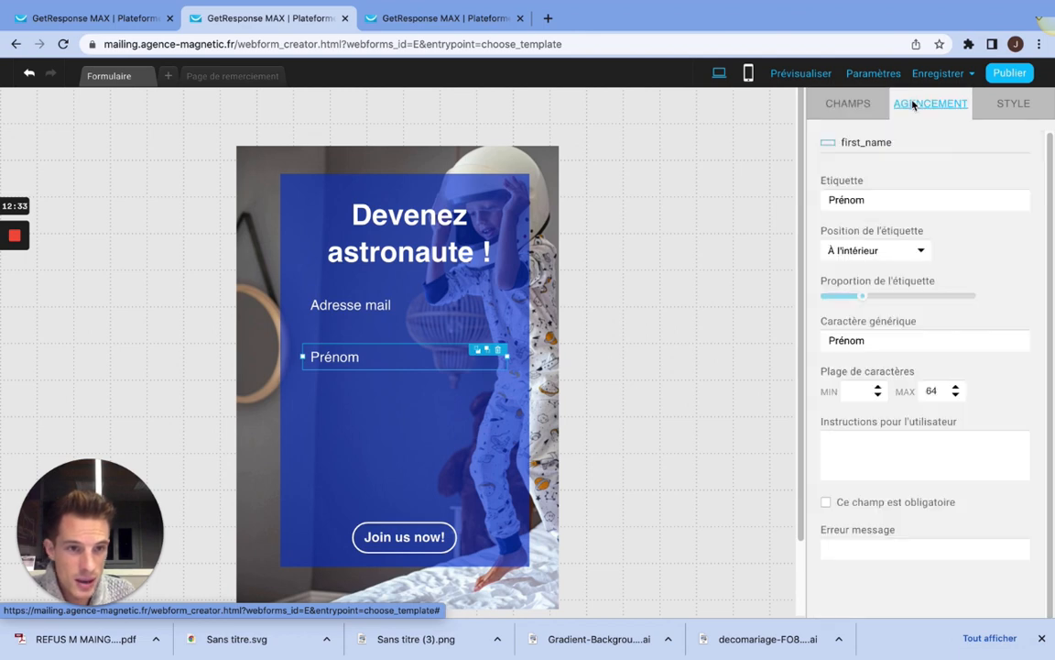
{"action": "scroll", "coordinate": [921, 458], "scroll_direction": "down", "scroll_amount": 1}
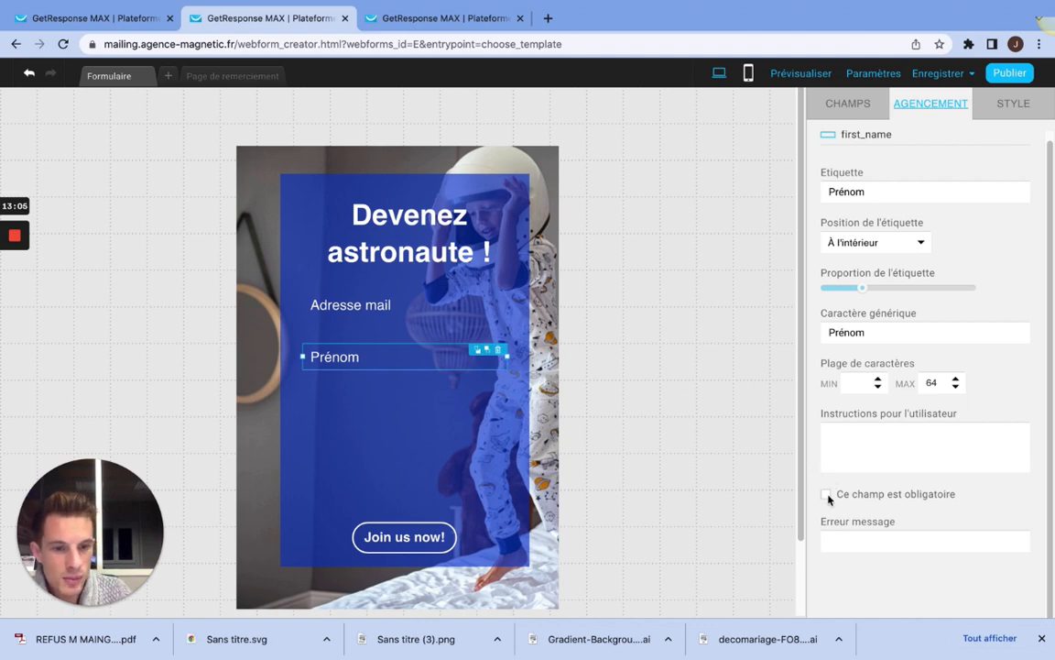
{"action": "left_click", "coordinate": [827, 495]}
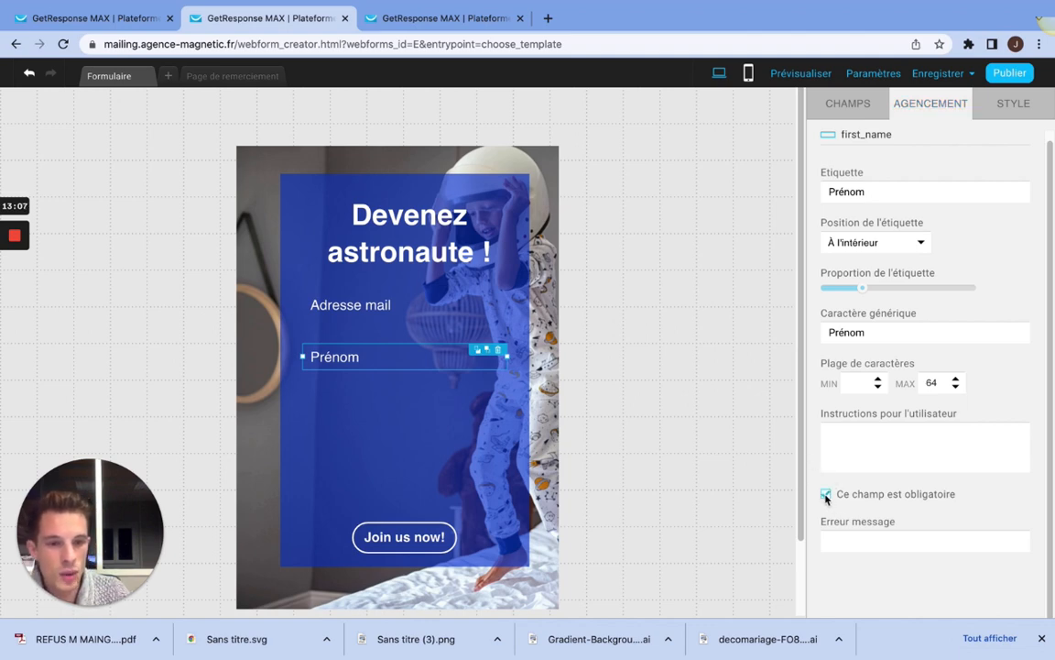
{"action": "left_click", "coordinate": [408, 302]}
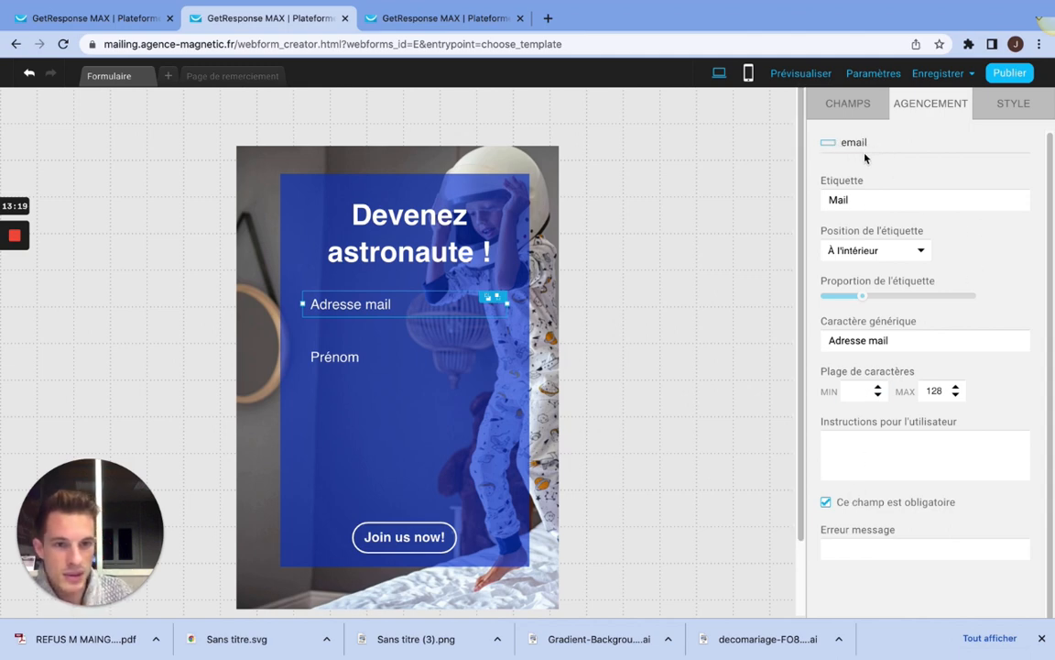
Step: Add the predefined Mobile field to the form just below the Prénom field
{"action": "left_click", "coordinate": [383, 420]}
{"action": "left_click", "coordinate": [388, 359]}
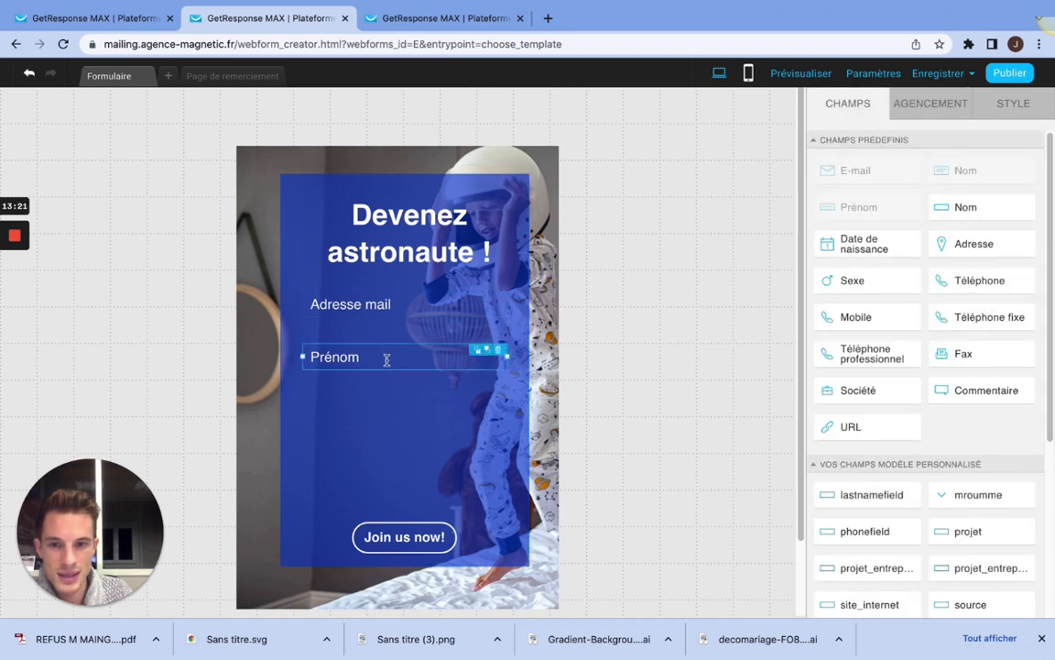
{"action": "left_click", "coordinate": [391, 410]}
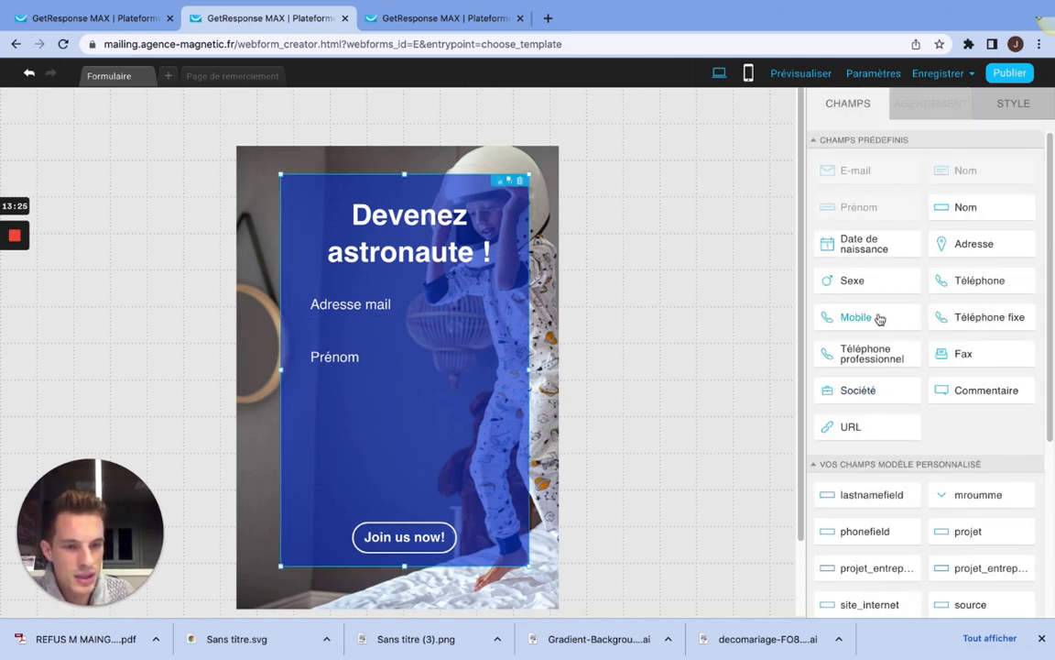
{"action": "scroll", "coordinate": [919, 417], "scroll_direction": "down", "scroll_amount": 1}
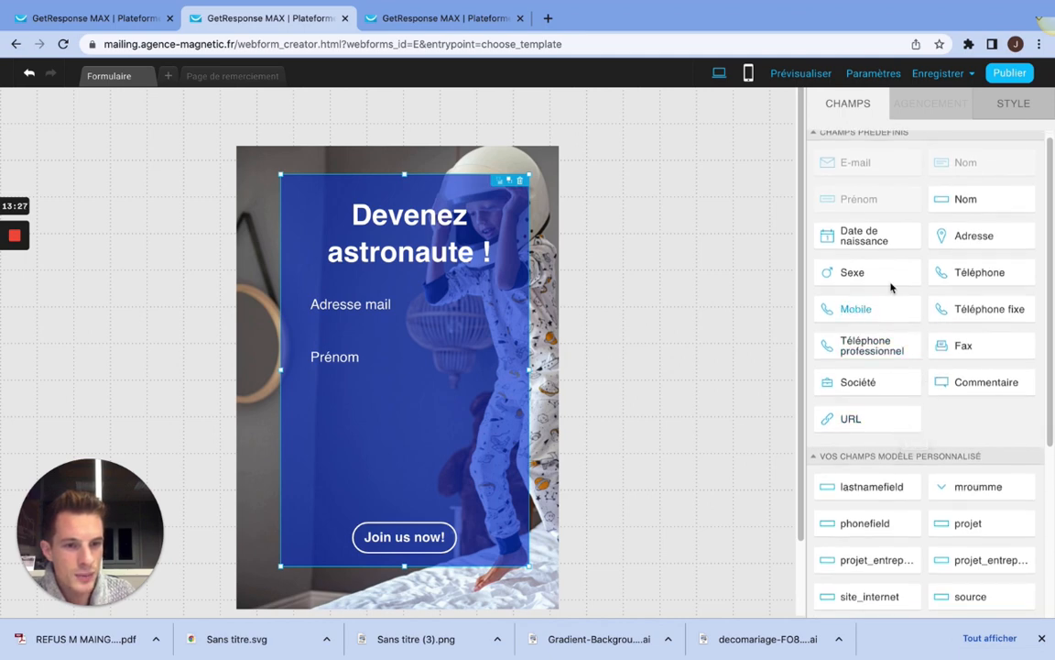
{"action": "left_click_drag", "start_coordinate": [862, 313], "coordinate": [401, 396]}
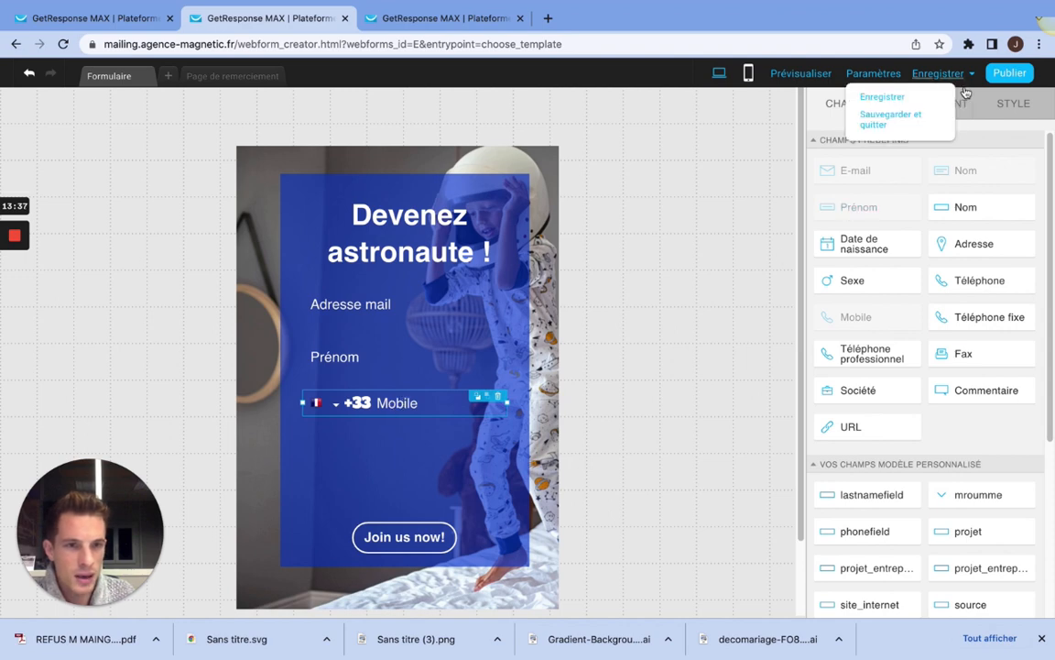
Step: Replace the mobile field's placeholder text (Caractère générique) with "Téléphone"
{"action": "left_click", "coordinate": [930, 105]}
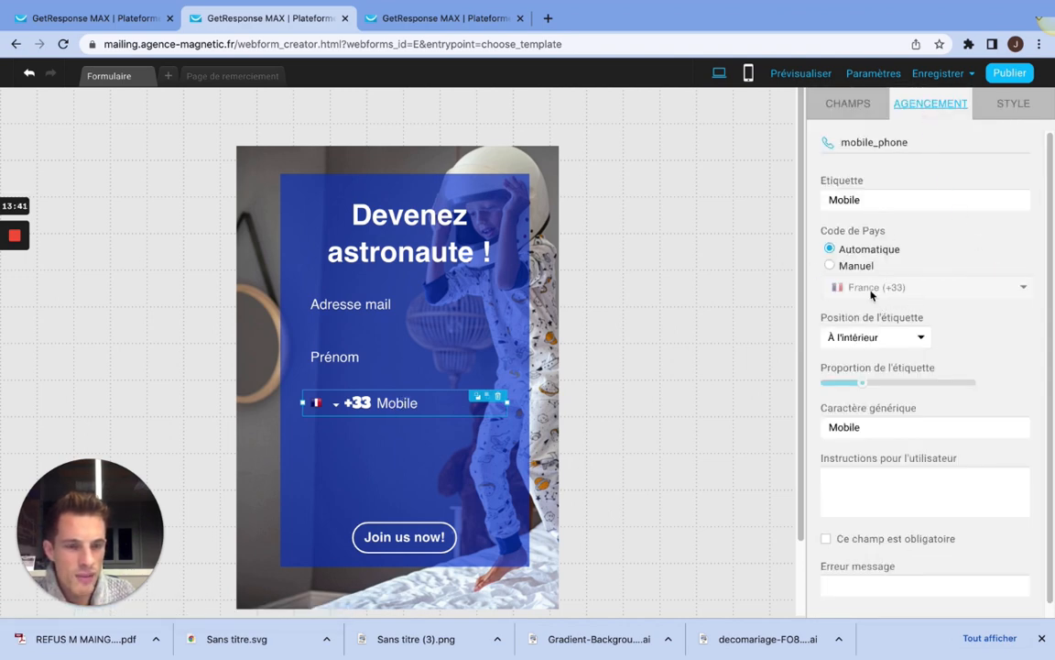
{"action": "double_click", "coordinate": [825, 427]}
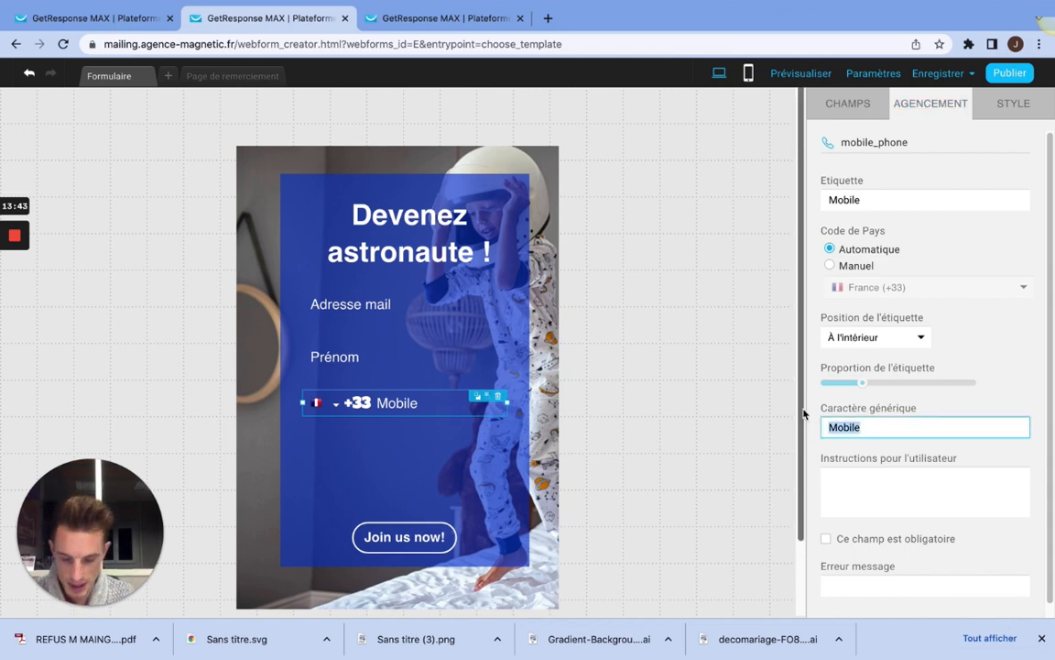
{"action": "type", "text": "Téléphone"}
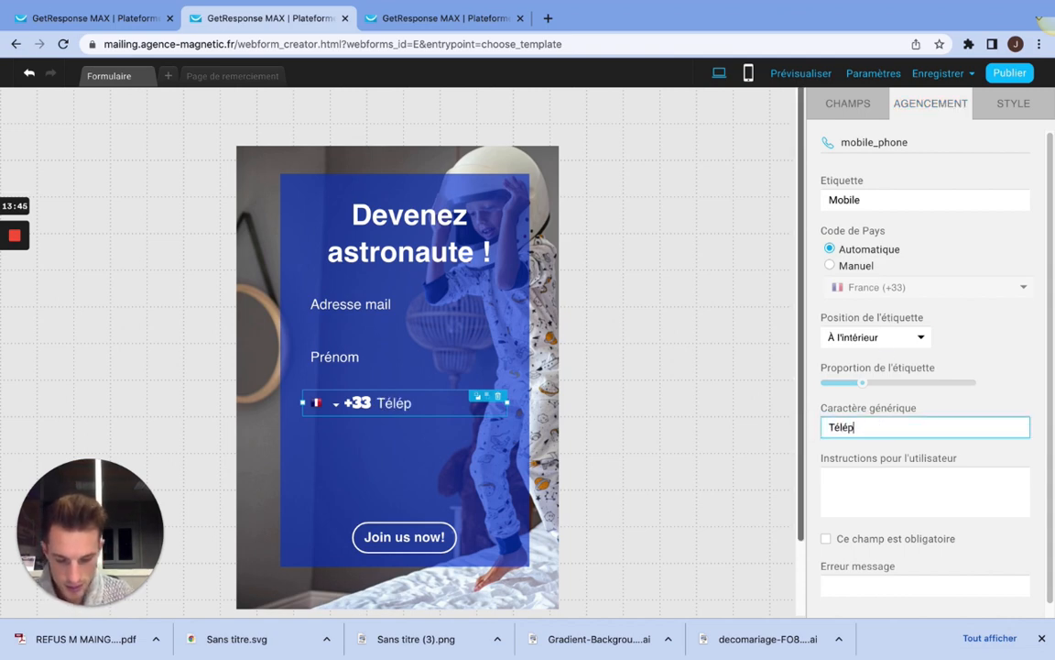
{"action": "left_click", "coordinate": [1011, 379]}
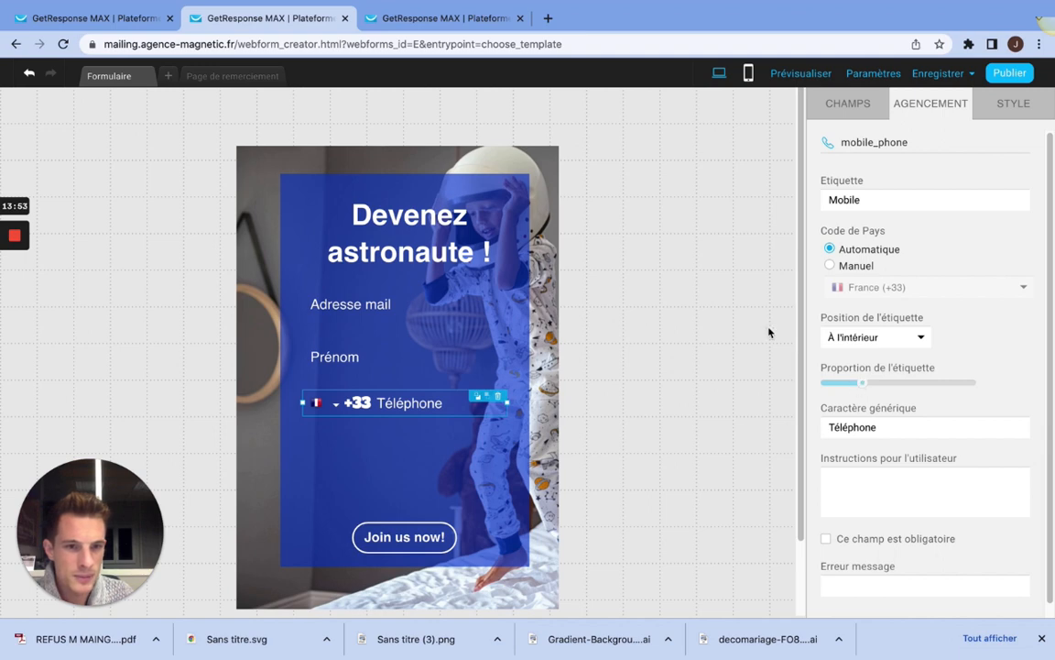
{"action": "scroll", "coordinate": [871, 254], "scroll_direction": "down", "scroll_amount": 1}
{"action": "scroll", "coordinate": [881, 270], "scroll_direction": "up", "scroll_amount": 1}
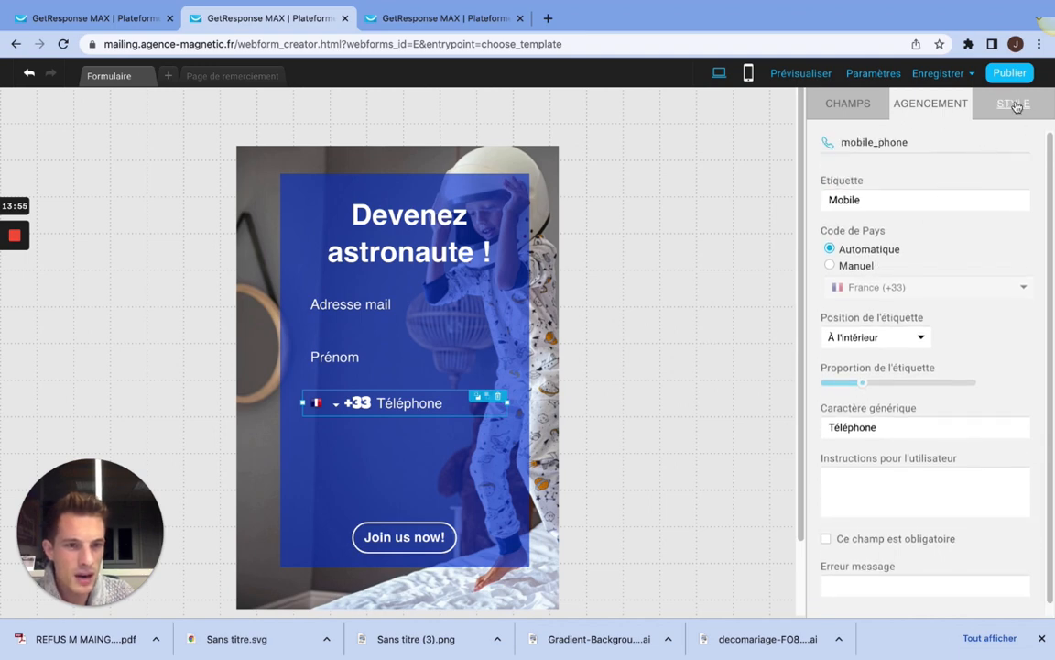
Step: Set the font of the phone field's value text (Valeur) to Arial
{"action": "left_click", "coordinate": [1014, 104]}
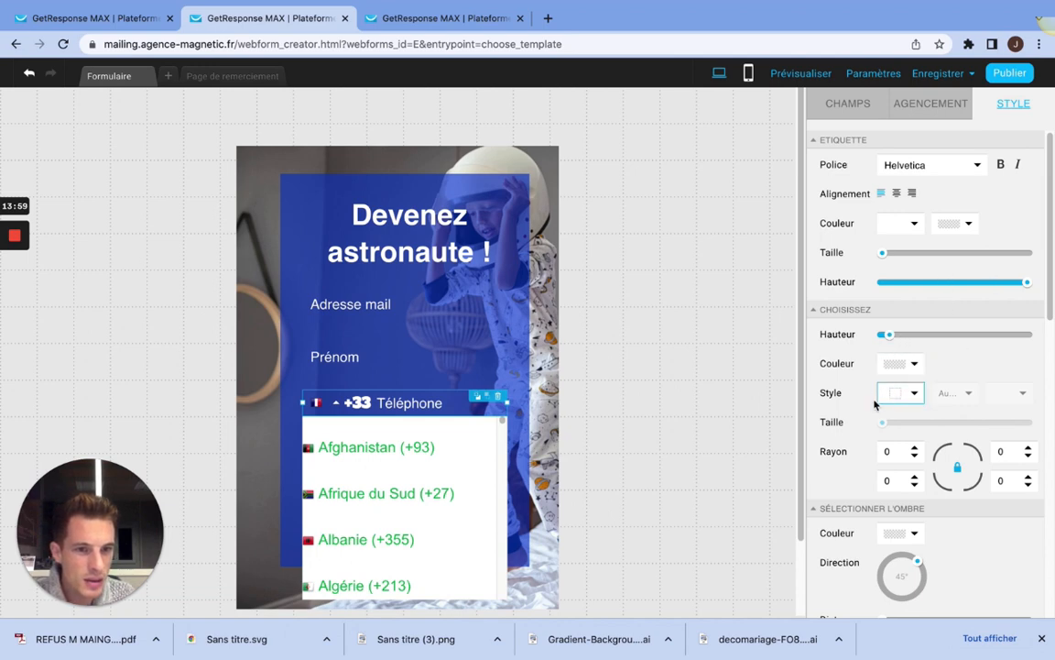
{"action": "scroll", "coordinate": [934, 265], "scroll_direction": "down", "scroll_amount": 10}
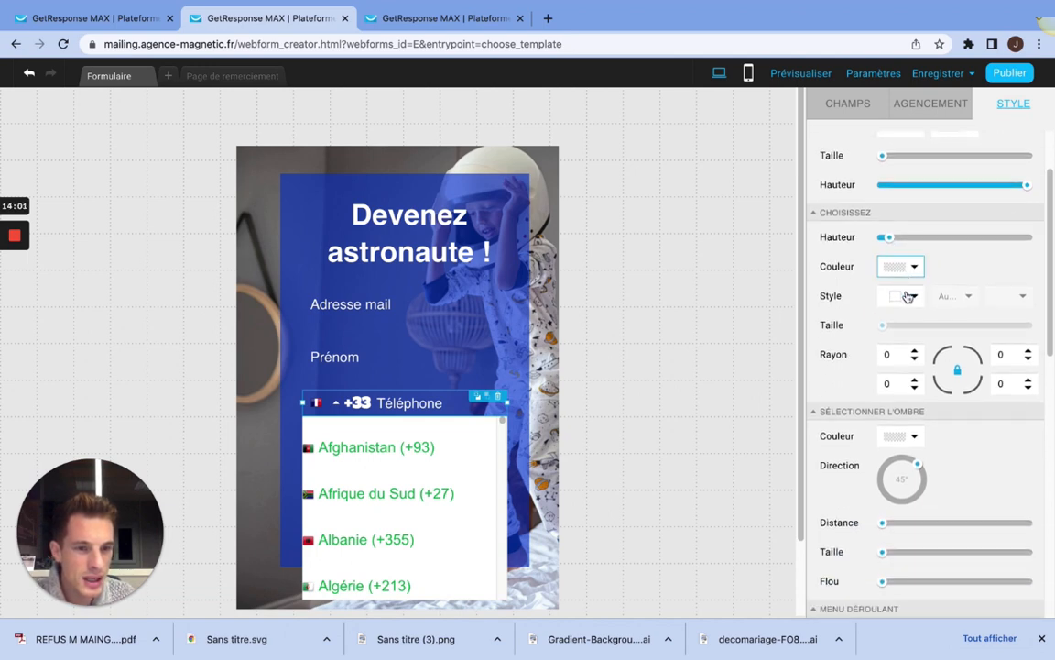
{"action": "scroll", "coordinate": [981, 316], "scroll_direction": "down", "scroll_amount": 3}
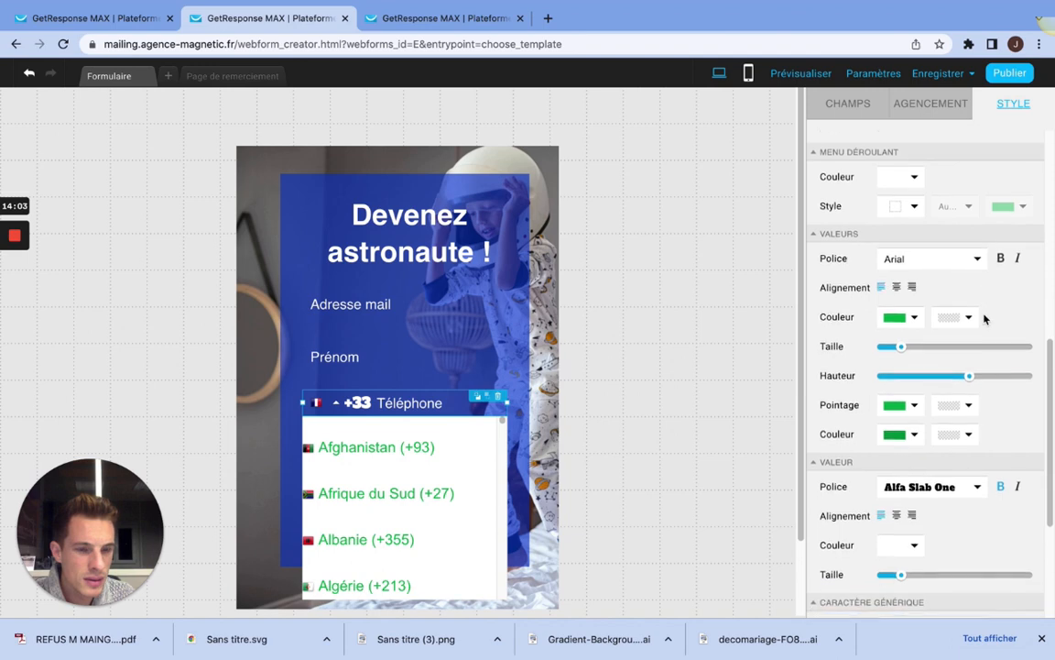
{"action": "left_click", "coordinate": [976, 420]}
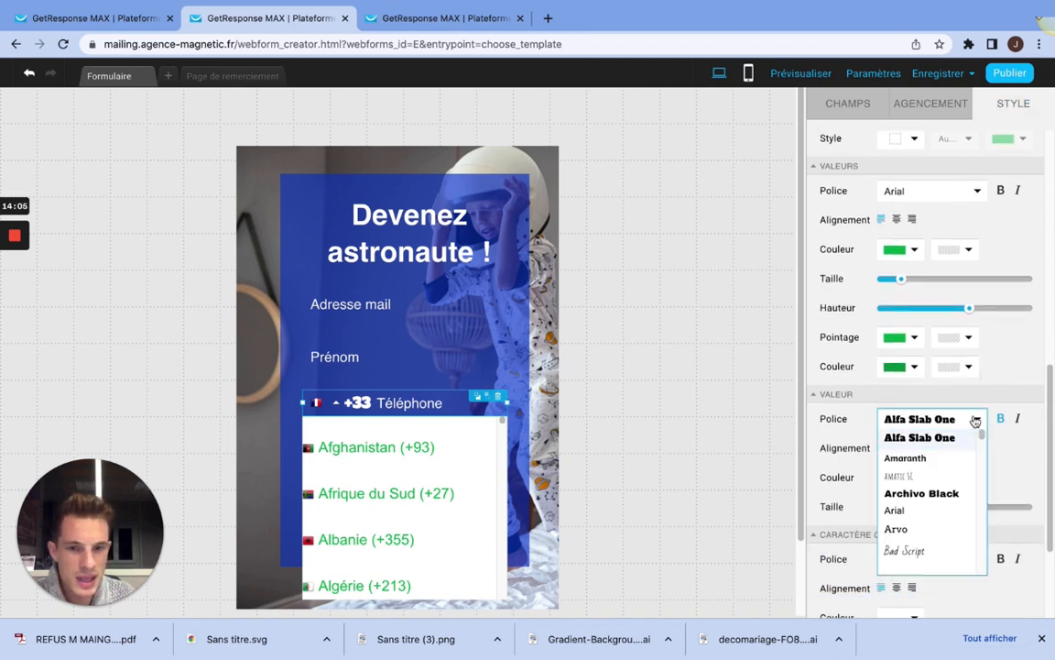
{"action": "left_click", "coordinate": [930, 464]}
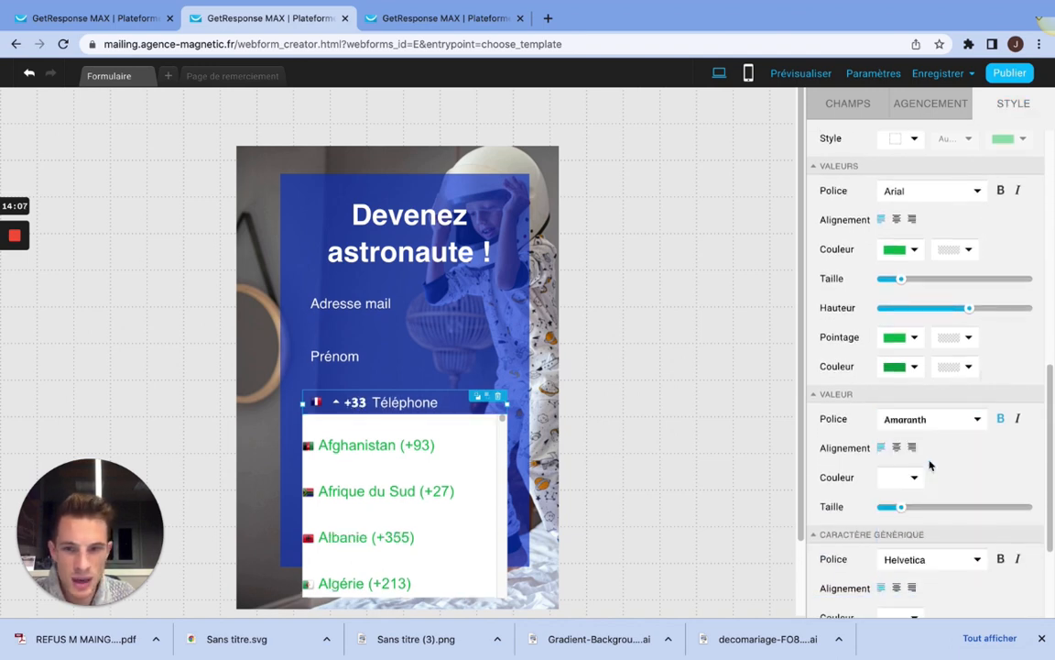
{"action": "left_click", "coordinate": [962, 419]}
{"action": "scroll", "coordinate": [913, 473], "scroll_direction": "up", "scroll_amount": 2}
{"action": "scroll", "coordinate": [933, 481], "scroll_direction": "down", "scroll_amount": 3}
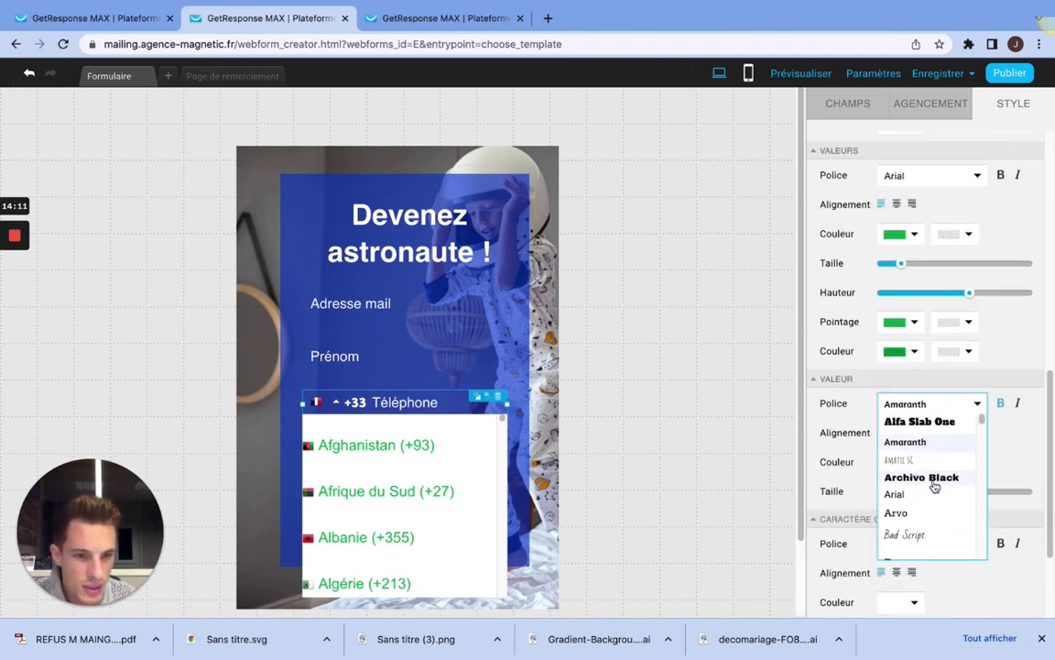
{"action": "scroll", "coordinate": [926, 497], "scroll_direction": "down", "scroll_amount": 1}
{"action": "left_click", "coordinate": [935, 470]}
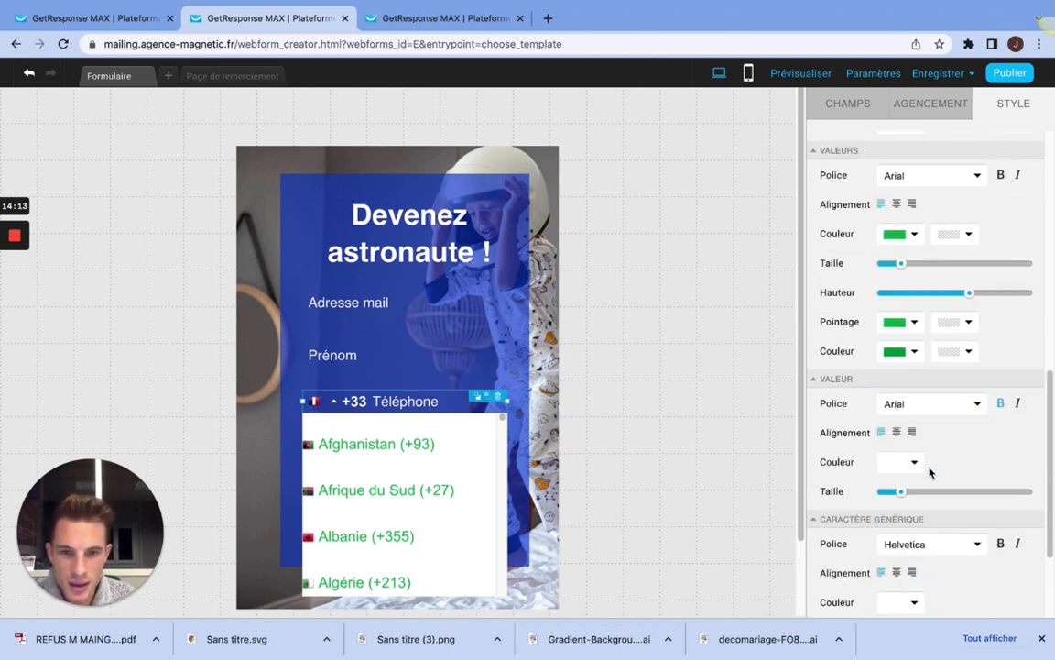
{"action": "left_click", "coordinate": [925, 405]}
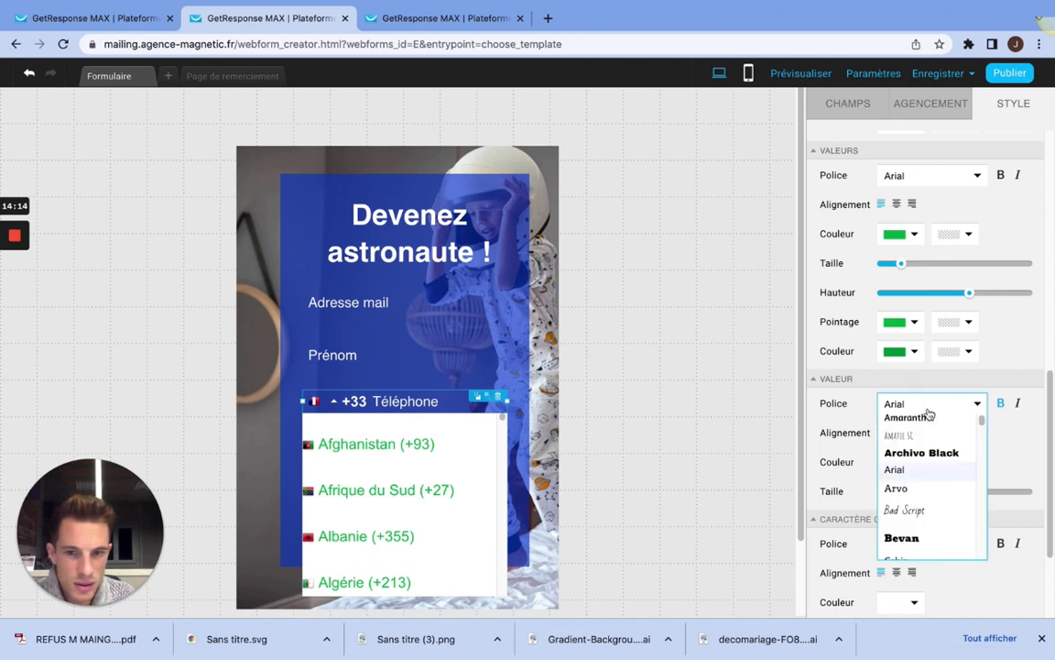
{"action": "left_click", "coordinate": [906, 475]}
Step: Reposition the Téléphone field beneath Prénom and remove the bold style from its value text (Valeur)
{"action": "left_click", "coordinate": [356, 405]}
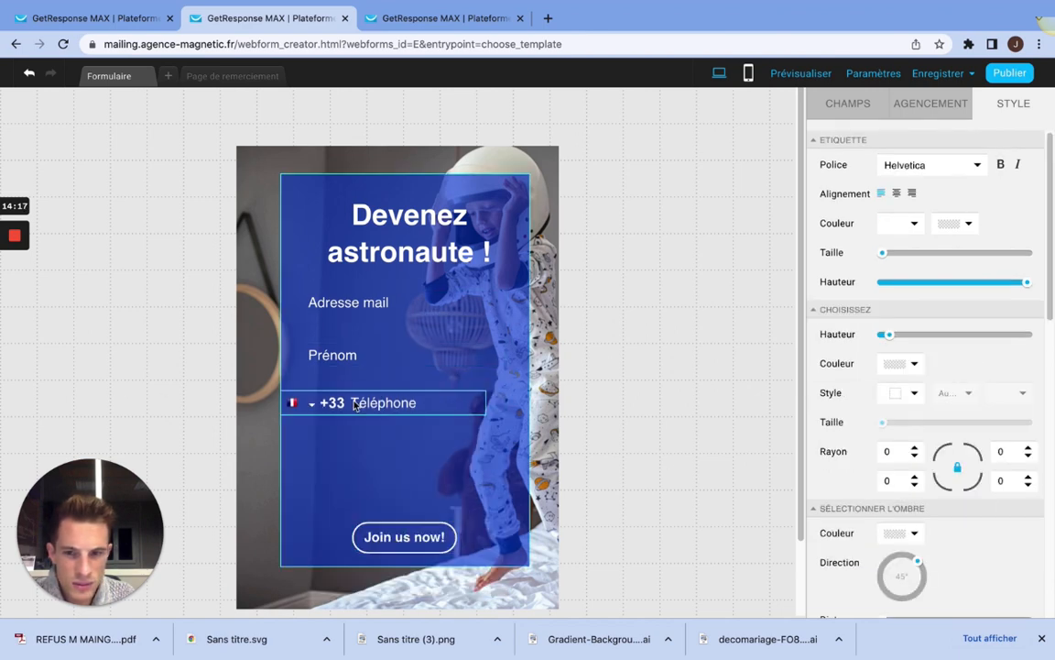
{"action": "left_click_drag", "start_coordinate": [381, 404], "coordinate": [408, 404]}
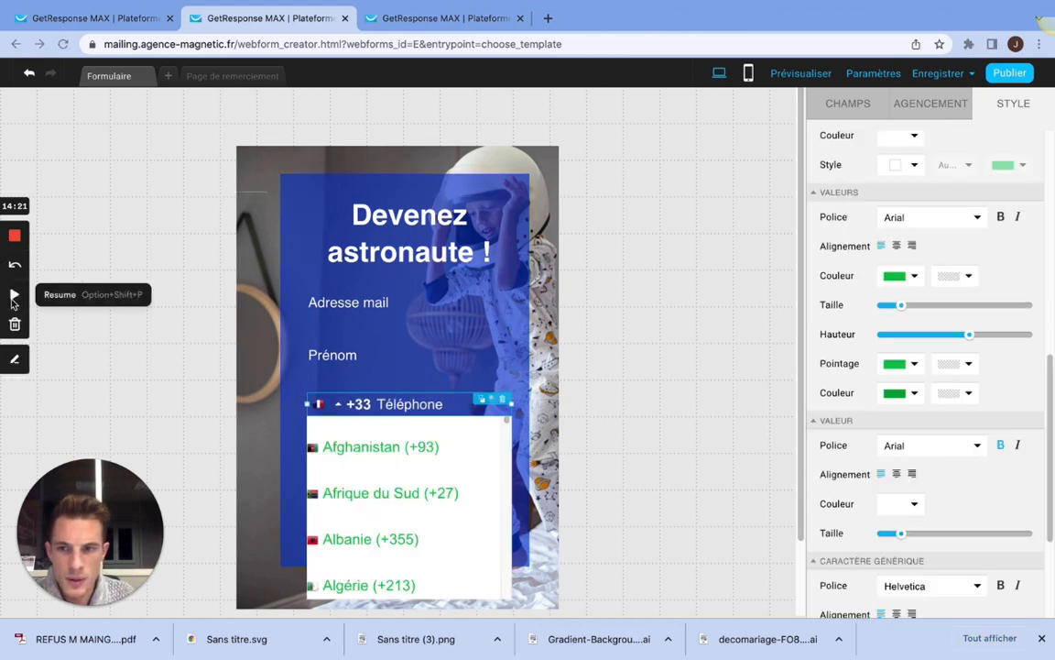
{"action": "scroll", "coordinate": [852, 219], "scroll_direction": "down", "scroll_amount": 2}
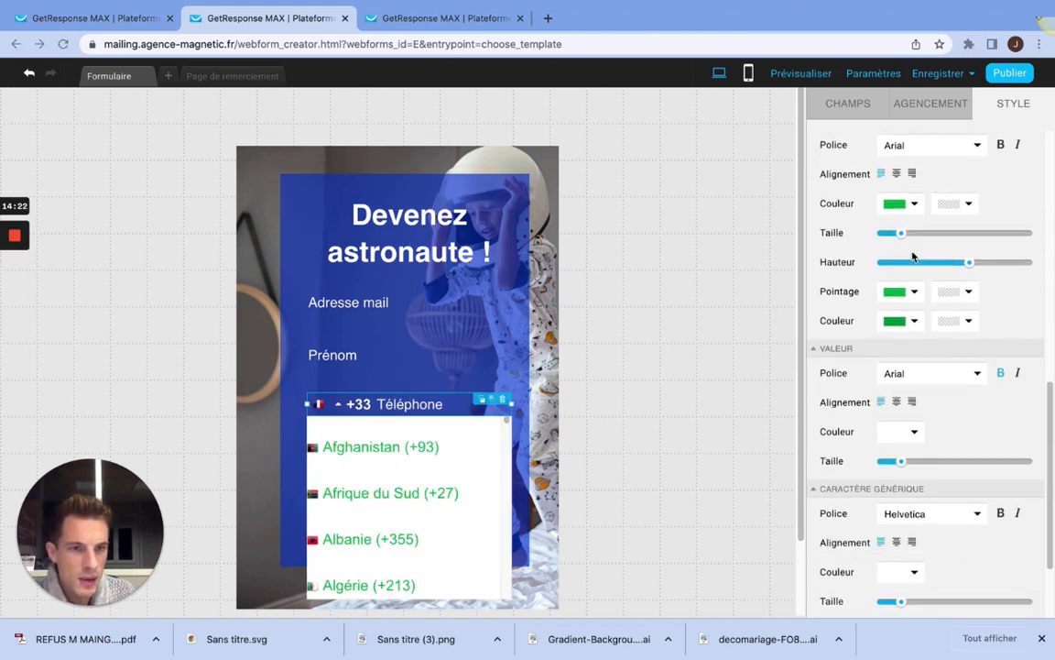
{"action": "scroll", "coordinate": [900, 220], "scroll_direction": "down", "scroll_amount": 3}
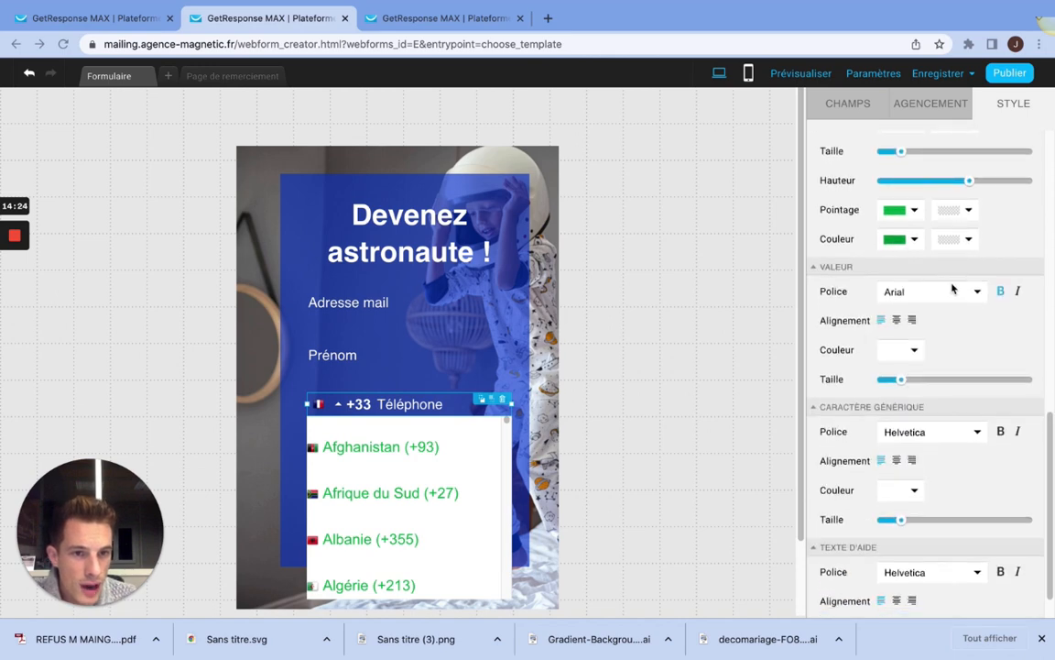
{"action": "left_click", "coordinate": [1000, 291]}
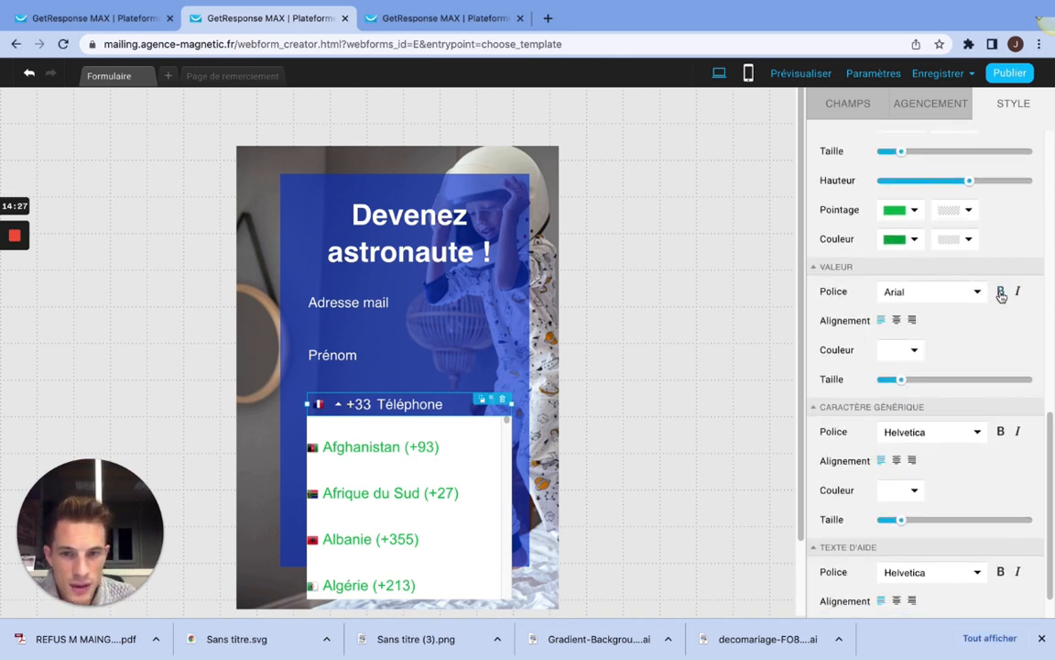
Step: Shift the Téléphone field slightly left to line it up with the Adresse mail and Prénom fields
{"action": "left_click", "coordinate": [522, 342]}
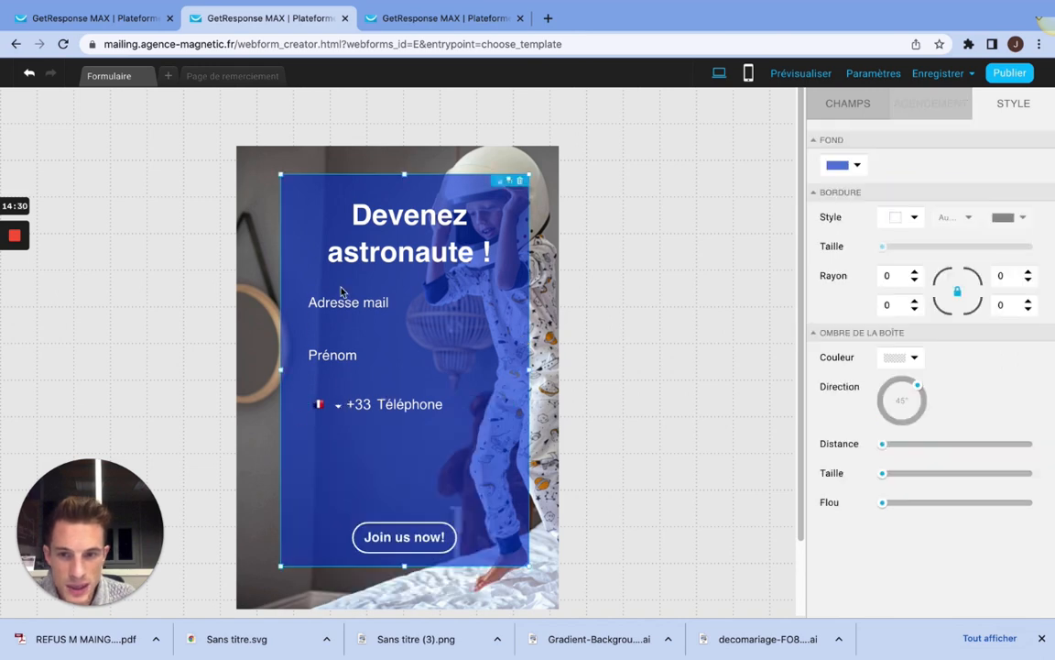
{"action": "left_click", "coordinate": [386, 402]}
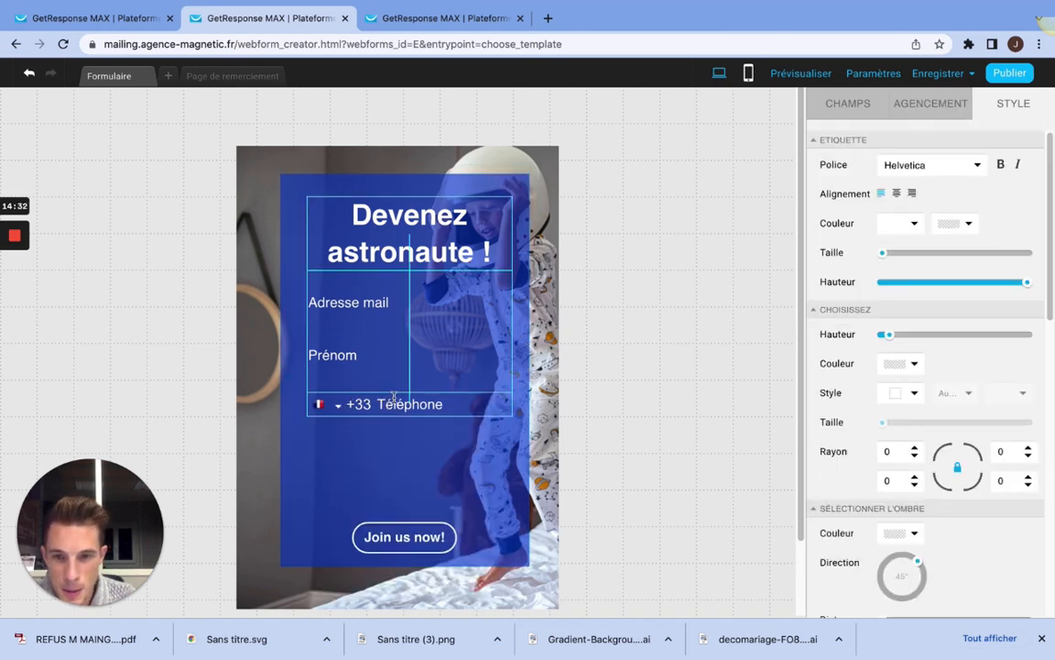
{"action": "left_click", "coordinate": [520, 393]}
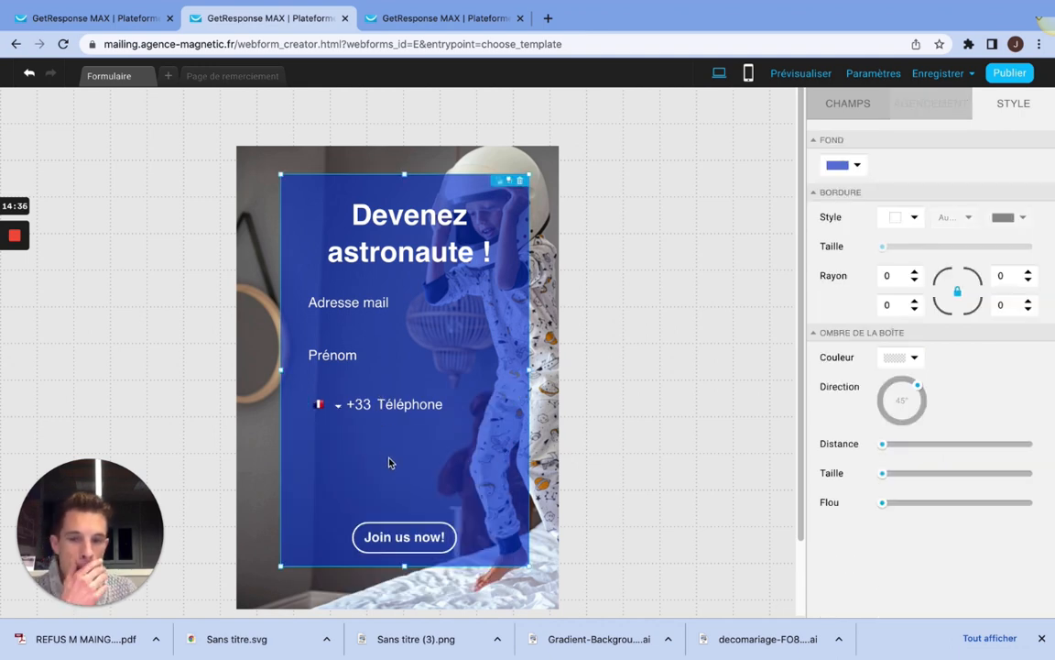
{"action": "left_click", "coordinate": [402, 407]}
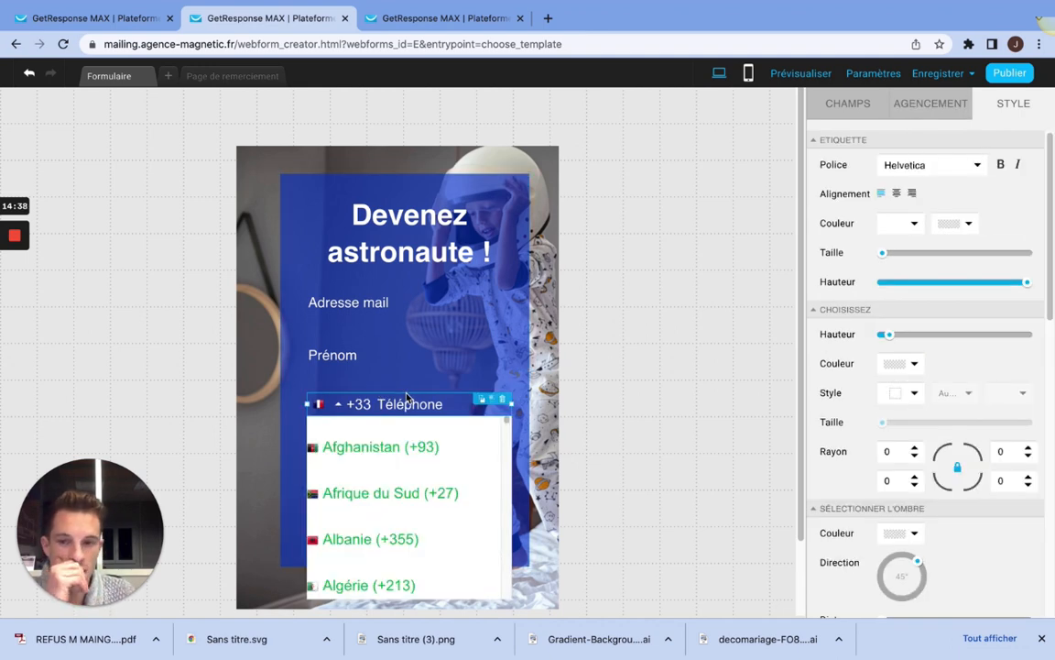
{"action": "left_click", "coordinate": [406, 396]}
{"action": "left_click", "coordinate": [409, 399]}
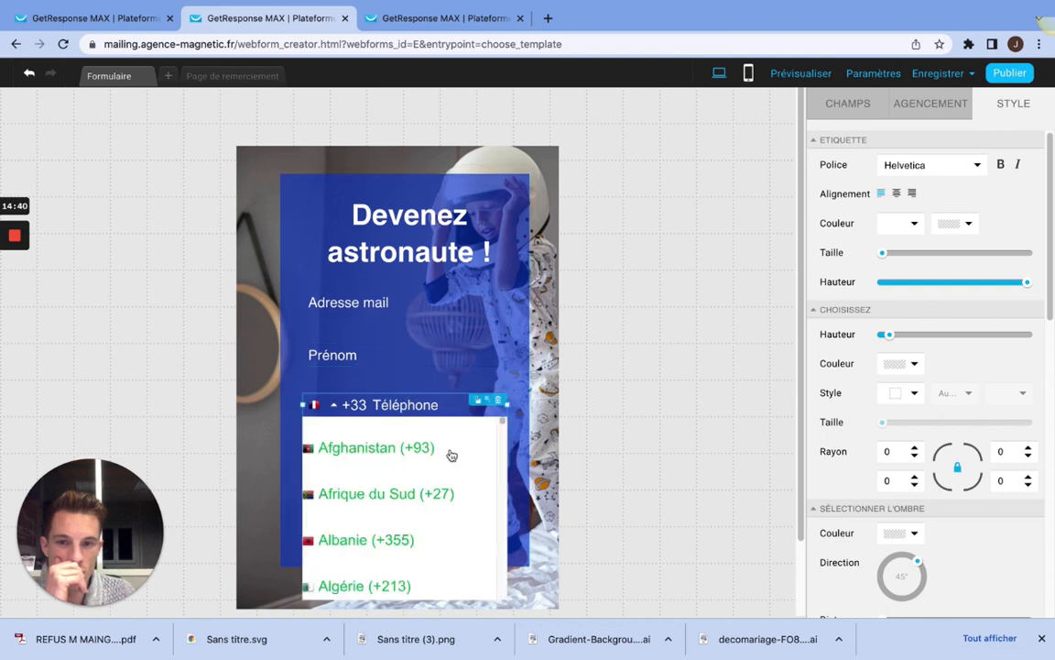
{"action": "left_click", "coordinate": [511, 359]}
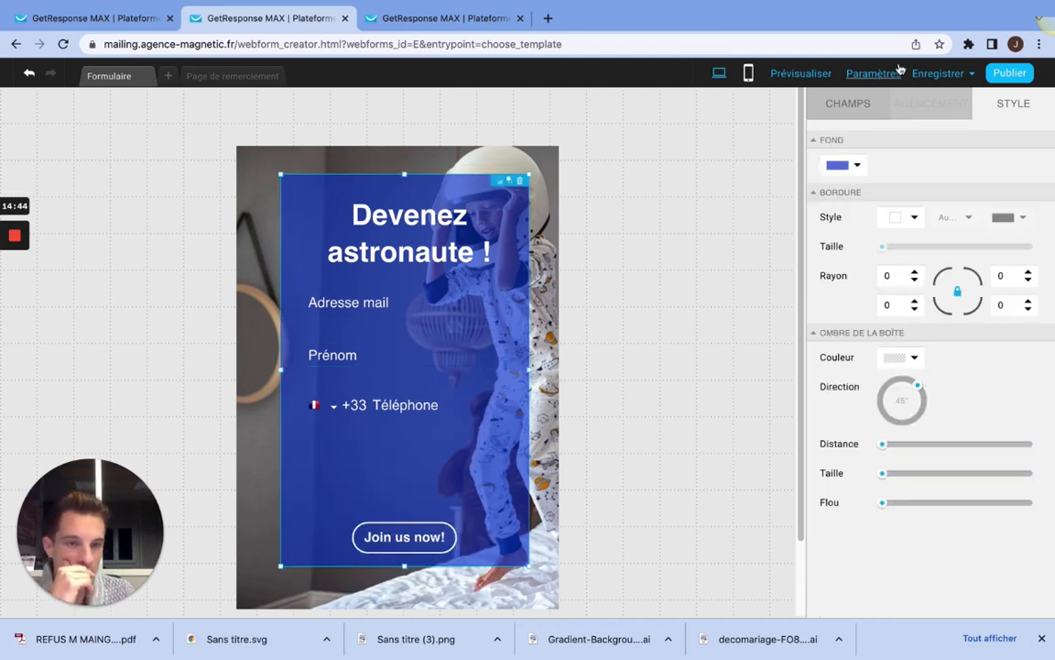
Step: Look through the available predefined, custom, consent and static elements that can be added to the form
{"action": "left_click", "coordinate": [848, 107]}
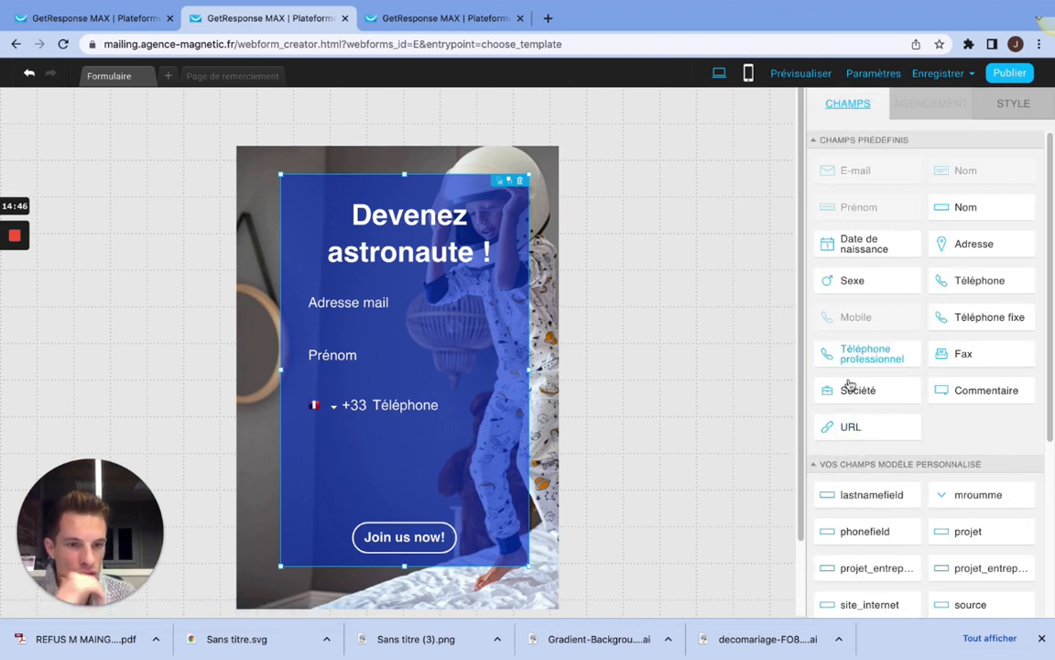
{"action": "scroll", "coordinate": [945, 450], "scroll_direction": "down", "scroll_amount": 2}
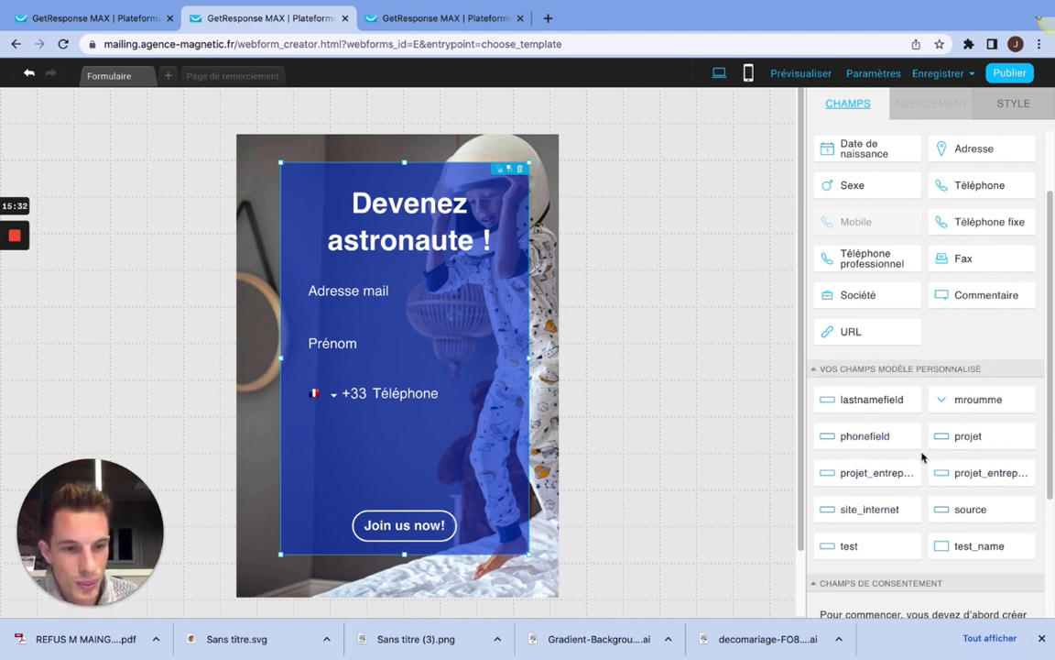
{"action": "scroll", "coordinate": [919, 467], "scroll_direction": "down", "scroll_amount": 1}
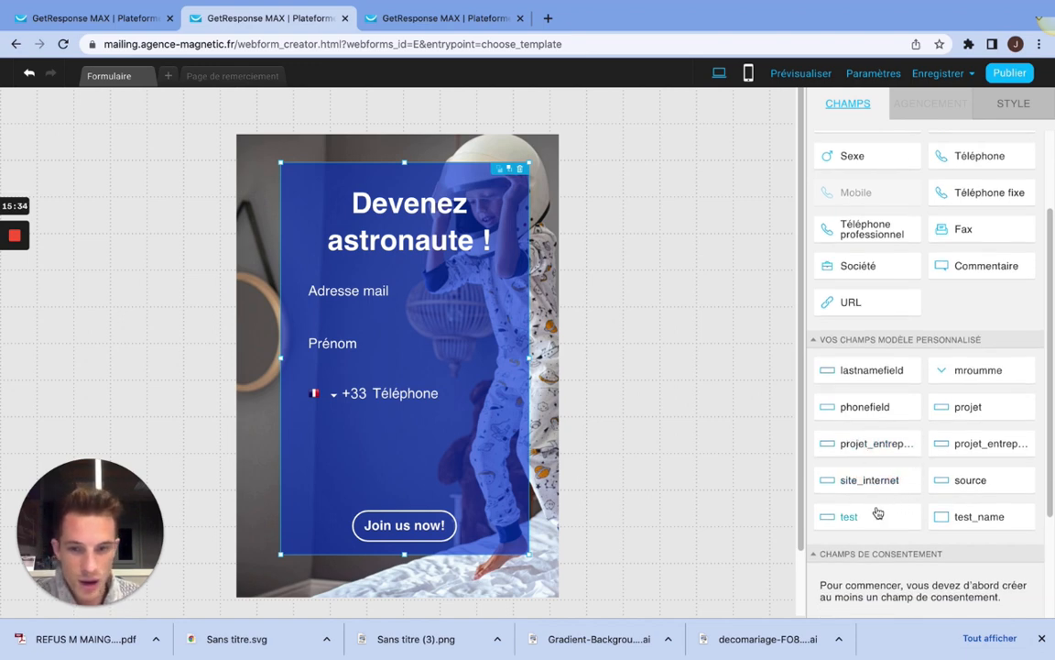
{"action": "scroll", "coordinate": [403, 403], "scroll_direction": "up", "scroll_amount": 1}
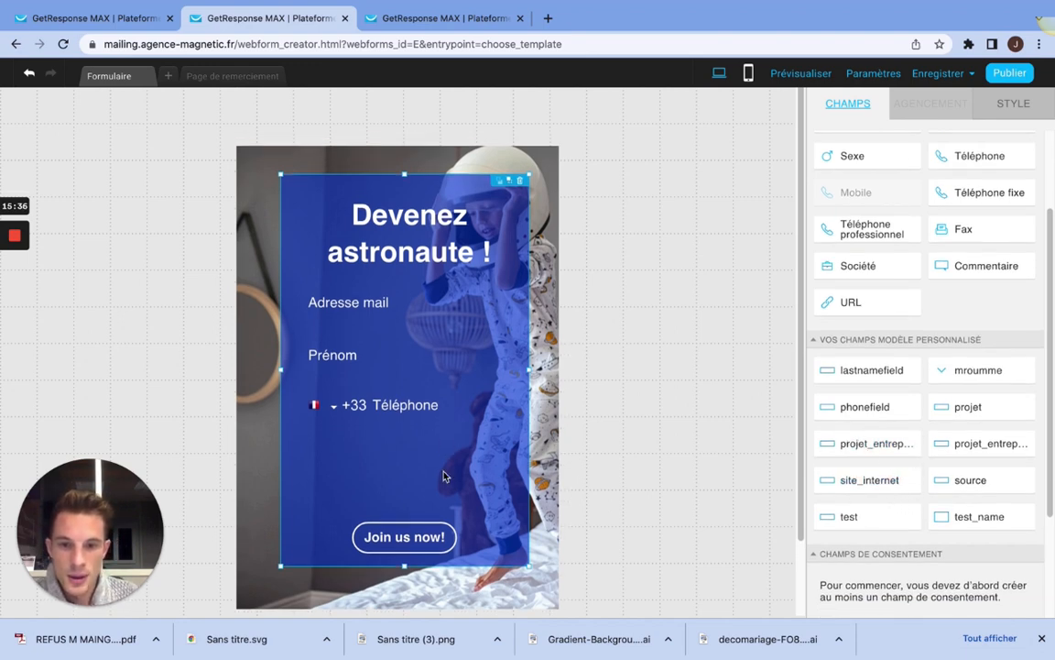
{"action": "left_click", "coordinate": [416, 548]}
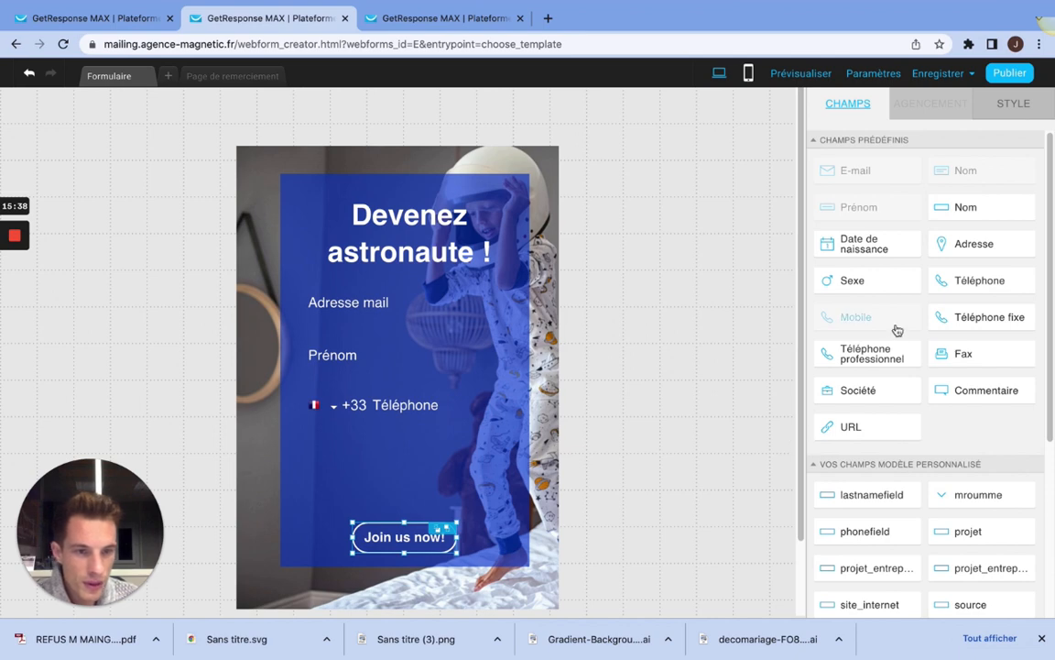
{"action": "scroll", "coordinate": [866, 366], "scroll_direction": "down", "scroll_amount": 5}
{"action": "scroll", "coordinate": [867, 367], "scroll_direction": "down", "scroll_amount": 2}
{"action": "scroll", "coordinate": [483, 502], "scroll_direction": "down", "scroll_amount": 2}
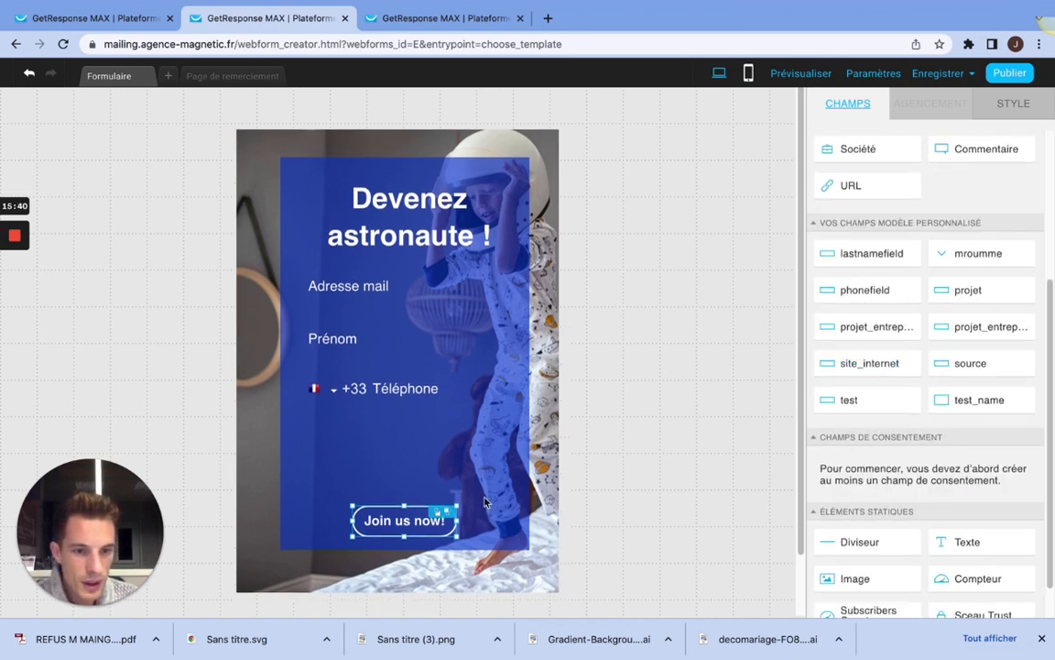
Step: Replace the submit button's "Join us now!" text with "Rejoindre"
{"action": "left_click", "coordinate": [392, 516]}
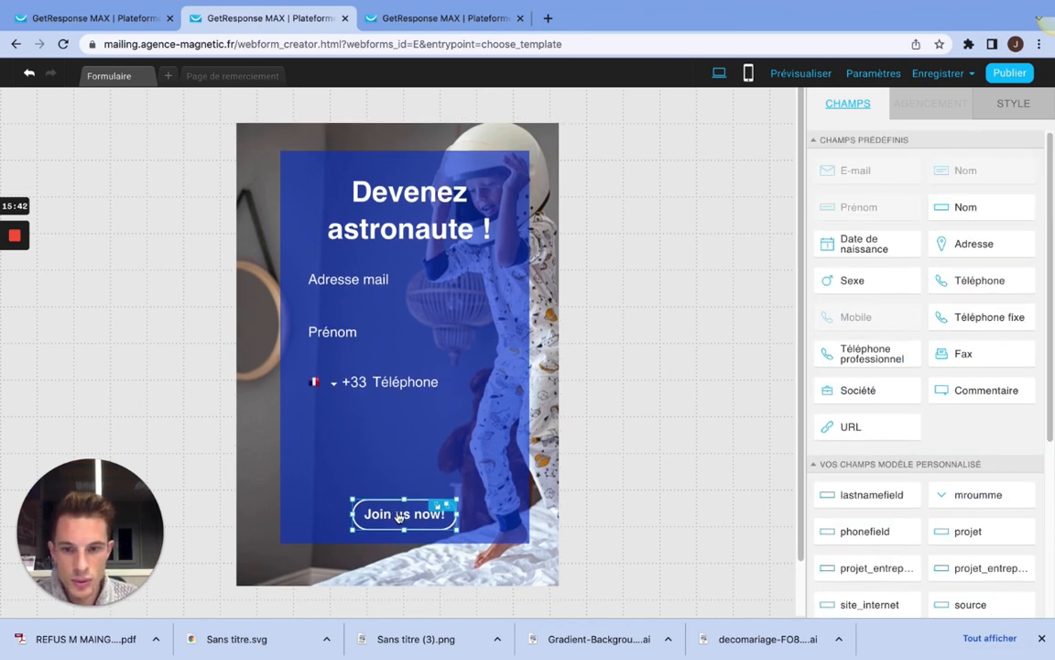
{"action": "left_click", "coordinate": [392, 516]}
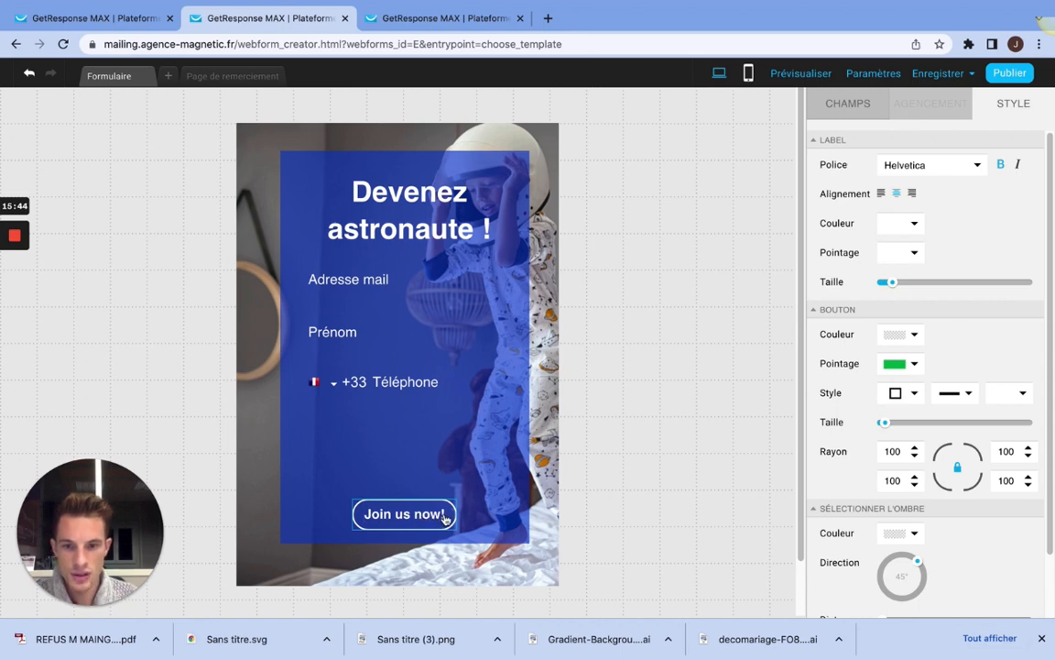
{"action": "left_click_drag", "start_coordinate": [444, 515], "coordinate": [366, 517]}
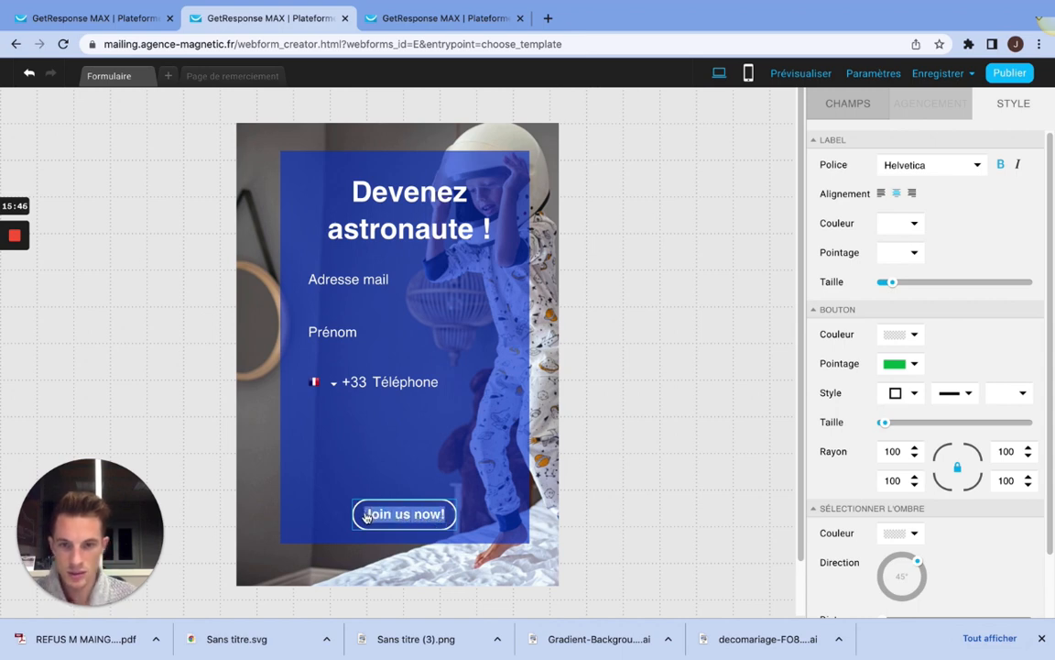
{"action": "type", "text": "Re"}
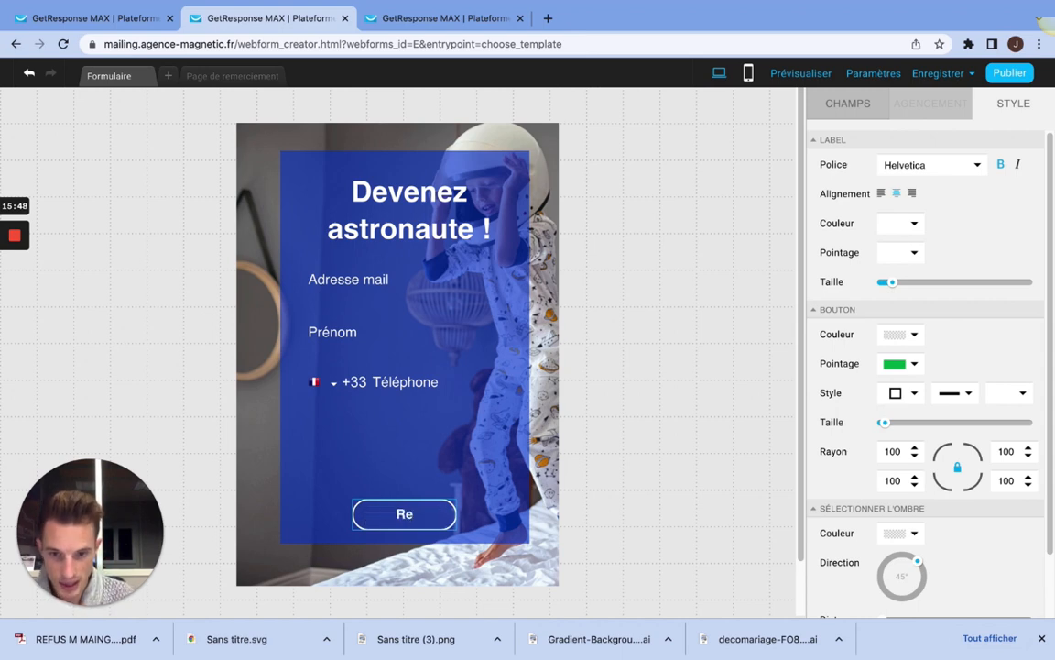
{"action": "type", "text": "joindre"}
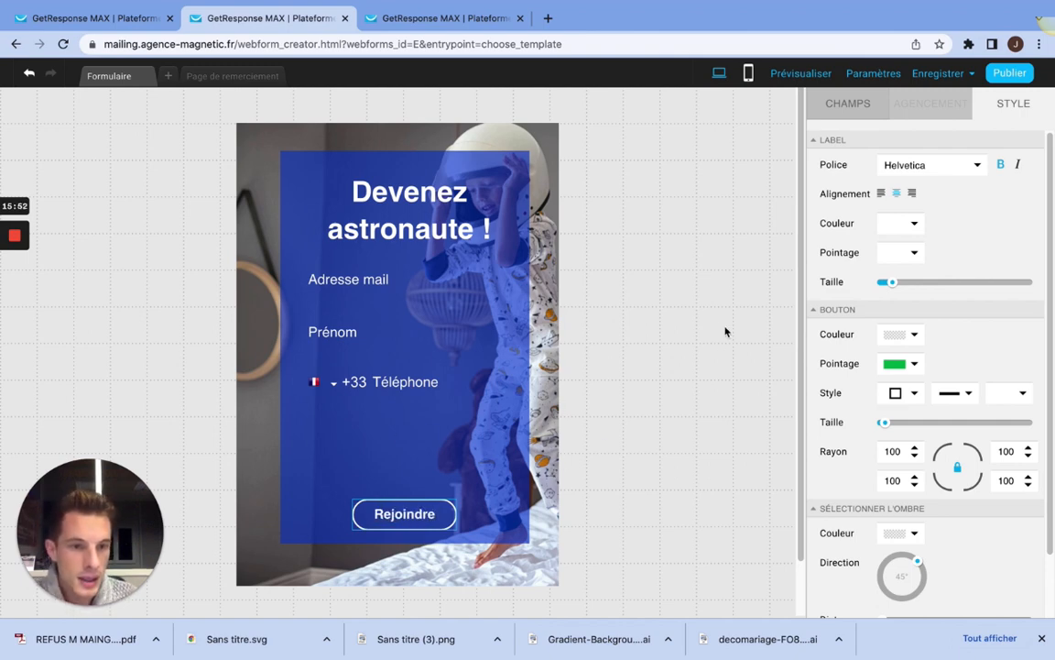
Step: Move the Rejoindre button up inside the blue box, closer to the Téléphone field
{"action": "scroll", "coordinate": [833, 317], "scroll_direction": "down", "scroll_amount": 3}
{"action": "scroll", "coordinate": [644, 437], "scroll_direction": "down", "scroll_amount": 2}
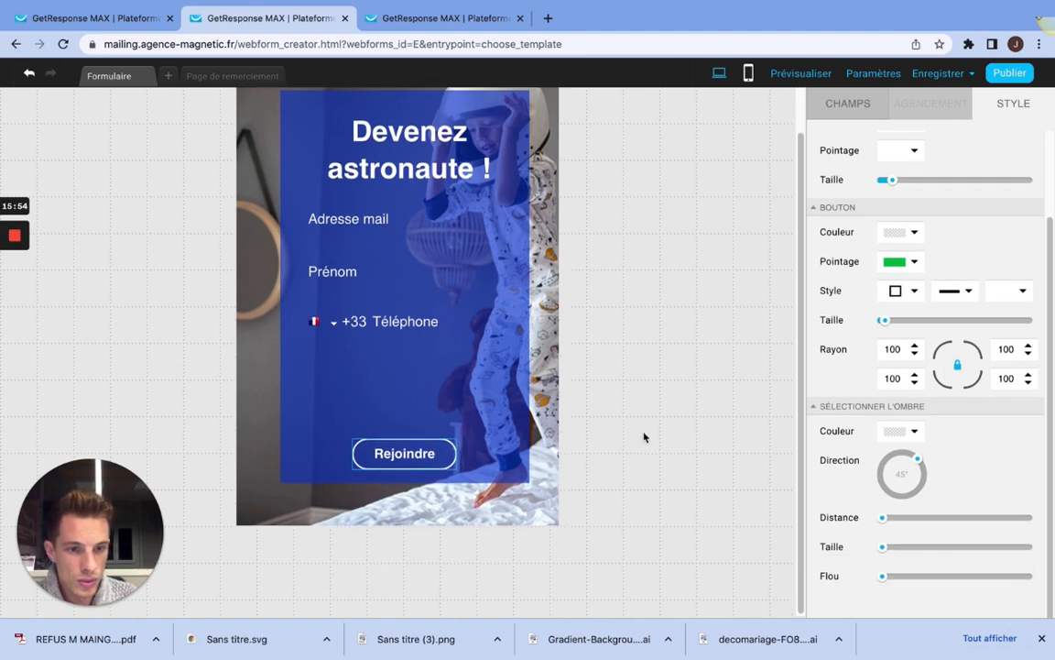
{"action": "left_click", "coordinate": [474, 407]}
{"action": "left_click_drag", "start_coordinate": [374, 453], "coordinate": [429, 452]}
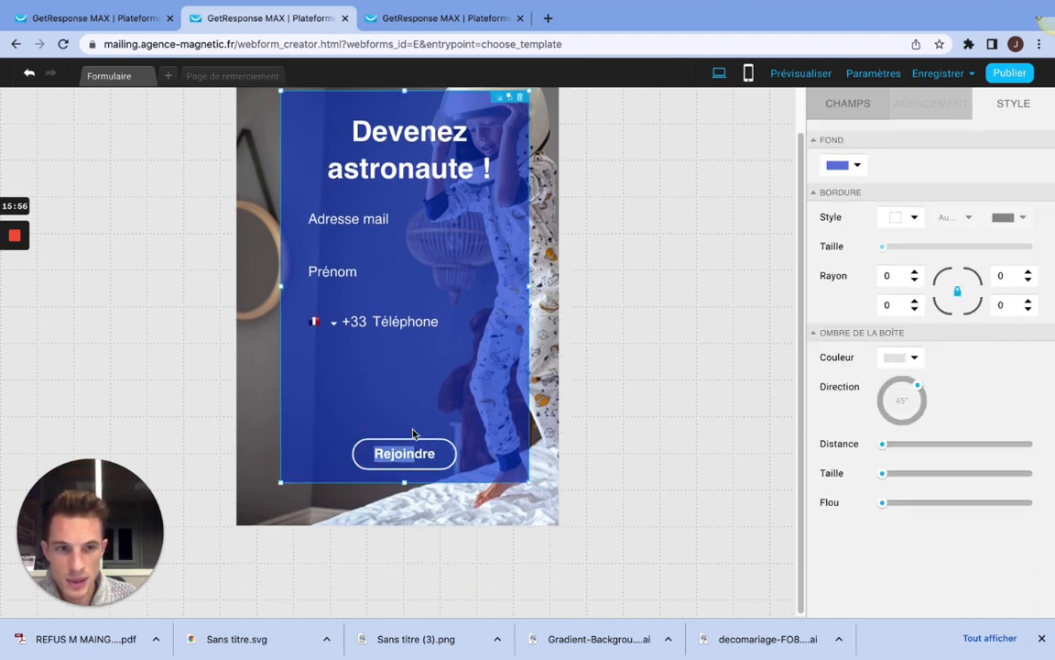
{"action": "left_click", "coordinate": [425, 430]}
{"action": "left_click", "coordinate": [466, 452]}
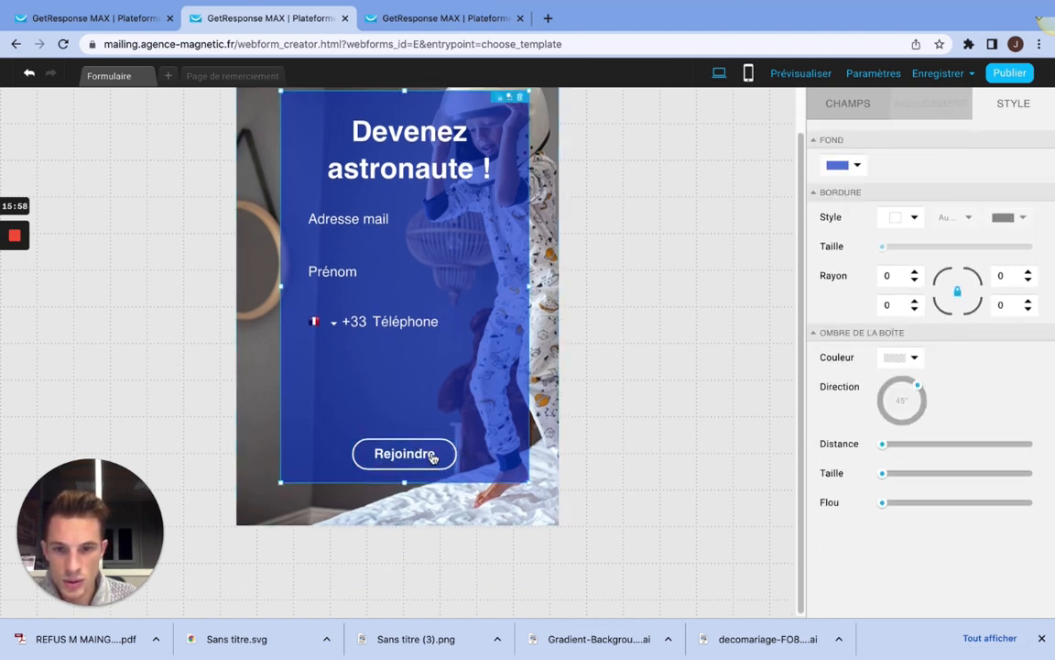
{"action": "left_click", "coordinate": [430, 441]}
{"action": "left_click_drag", "start_coordinate": [431, 442], "coordinate": [442, 425]}
{"action": "left_click", "coordinate": [377, 427]}
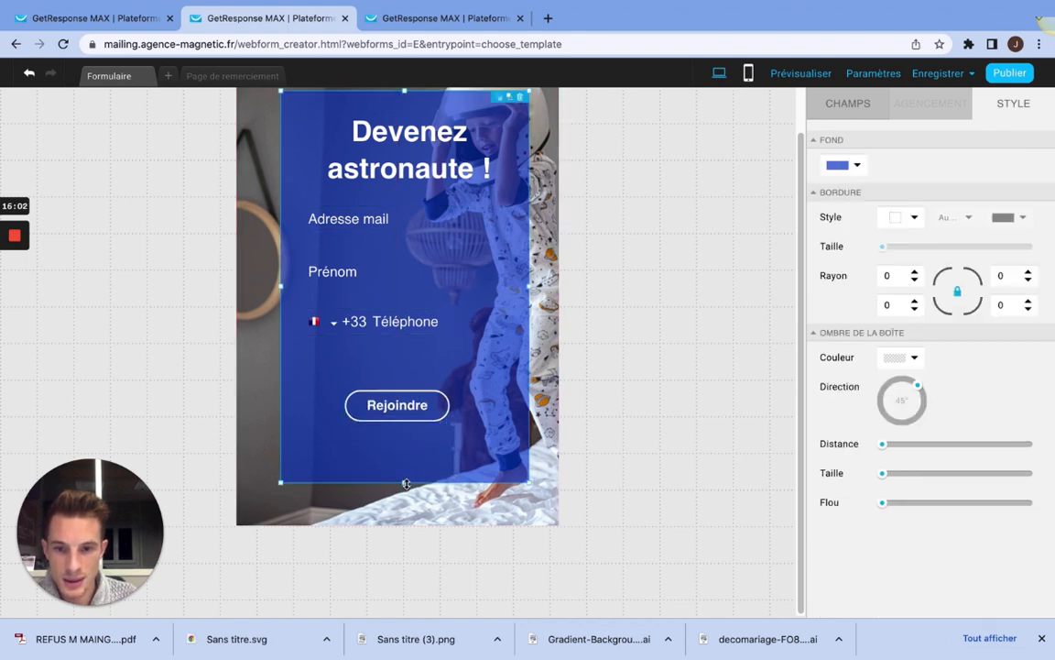
Step: Shorten the blue box to end just below the Rejoindre button and reduce the form's height to match
{"action": "left_click_drag", "start_coordinate": [406, 482], "coordinate": [405, 441]}
{"action": "left_click", "coordinate": [404, 516]}
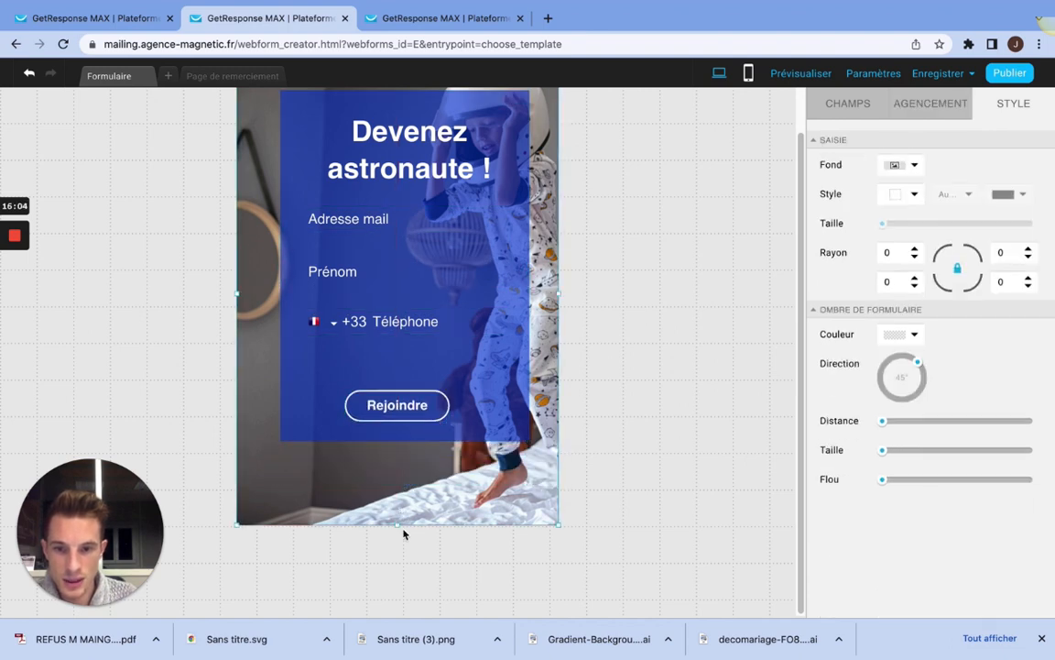
{"action": "left_click_drag", "start_coordinate": [400, 520], "coordinate": [400, 514]}
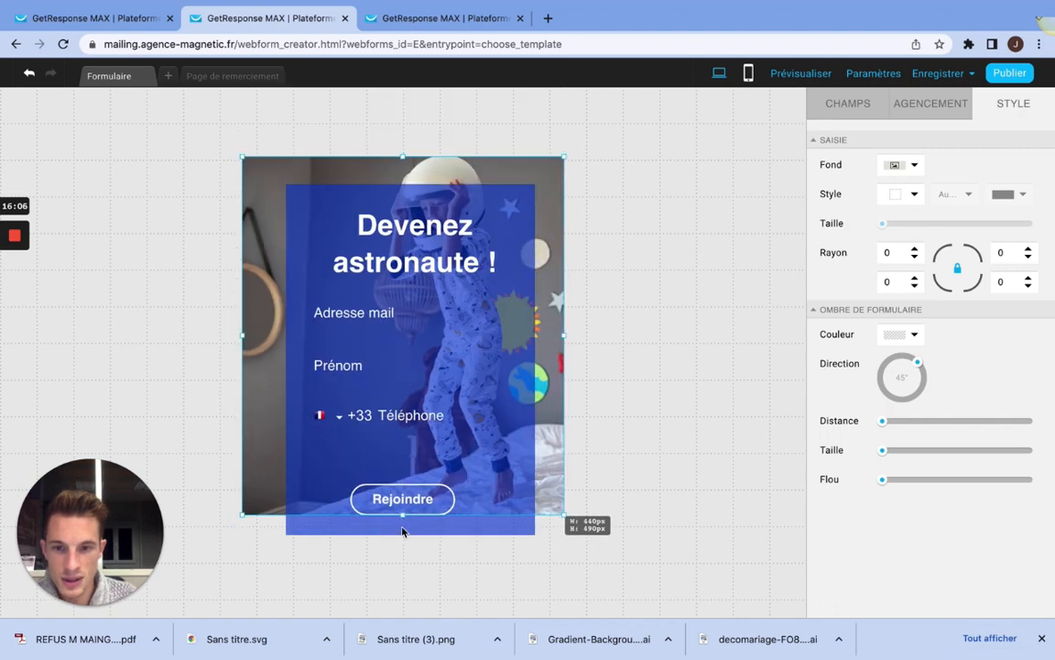
{"action": "mouse_move", "coordinate": [405, 556]}
{"action": "left_mouse_down"}
{"action": "mouse_move", "coordinate": [405, 523]}
{"action": "mouse_move", "coordinate": [404, 541]}
{"action": "left_mouse_up"}
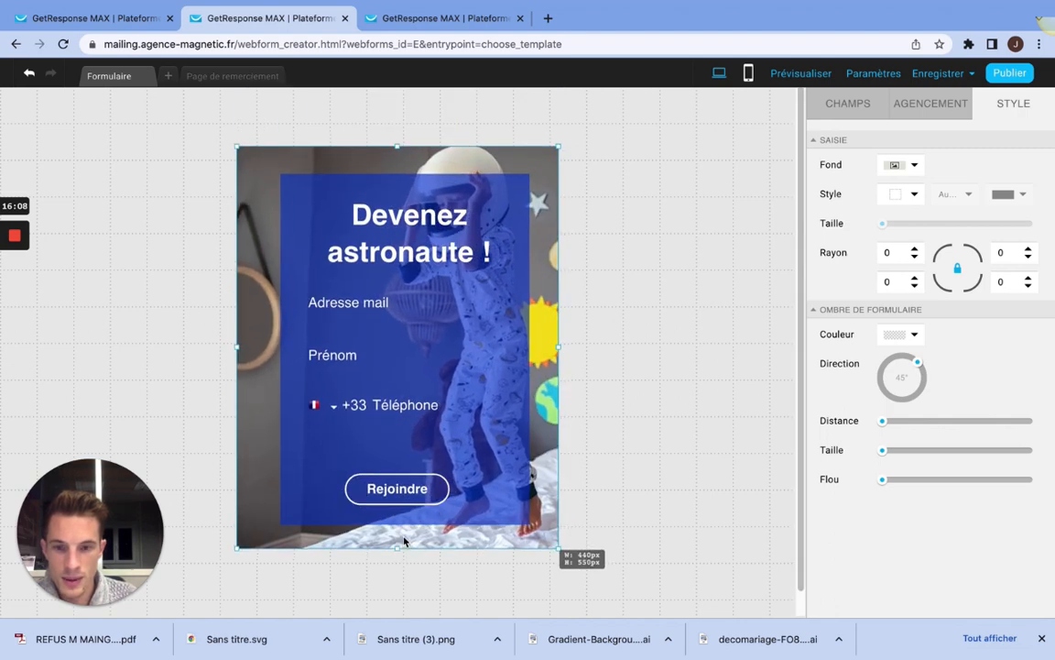
{"action": "left_click", "coordinate": [616, 319]}
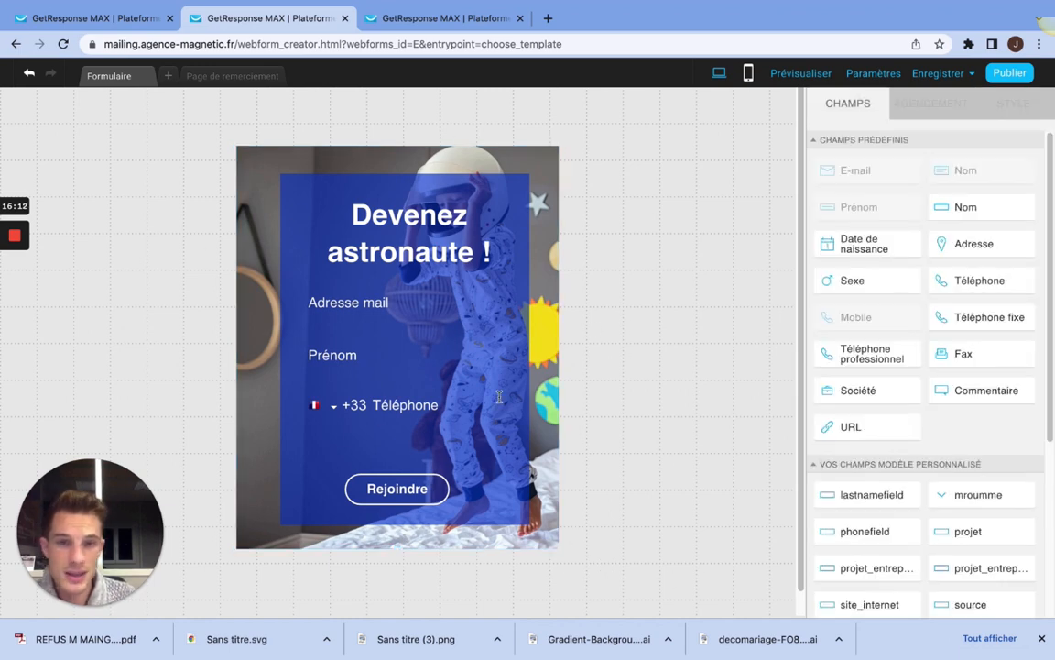
Step: Extend the form's bottom edge downward to make room for an extra element beneath the blue box
{"action": "scroll", "coordinate": [942, 273], "scroll_direction": "down", "scroll_amount": 4}
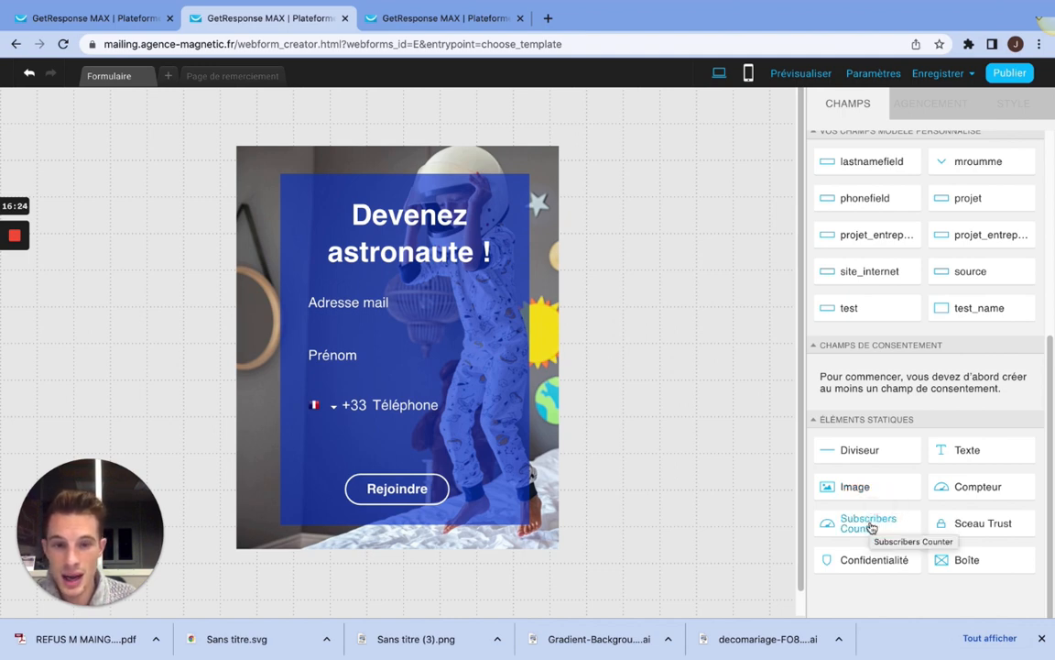
{"action": "left_click", "coordinate": [419, 547]}
{"action": "left_click_drag", "start_coordinate": [400, 550], "coordinate": [401, 606]}
Step: Add a Subscribers Counter to the form, centred beneath the blue box with space left above it
{"action": "scroll", "coordinate": [745, 423], "scroll_direction": "down", "scroll_amount": 3}
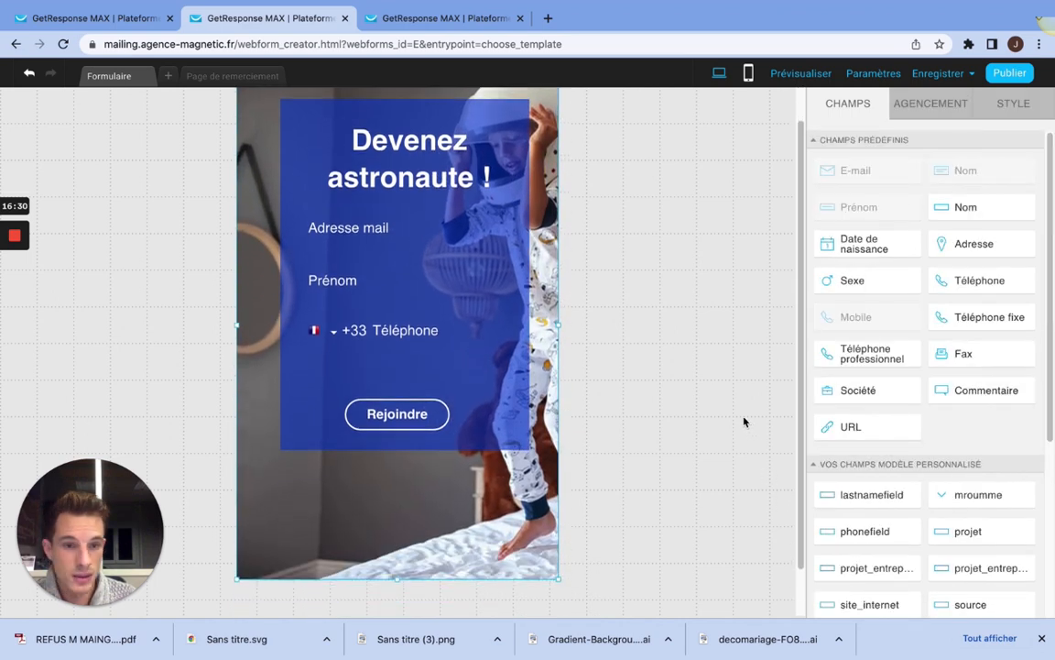
{"action": "scroll", "coordinate": [871, 389], "scroll_direction": "down", "scroll_amount": 5}
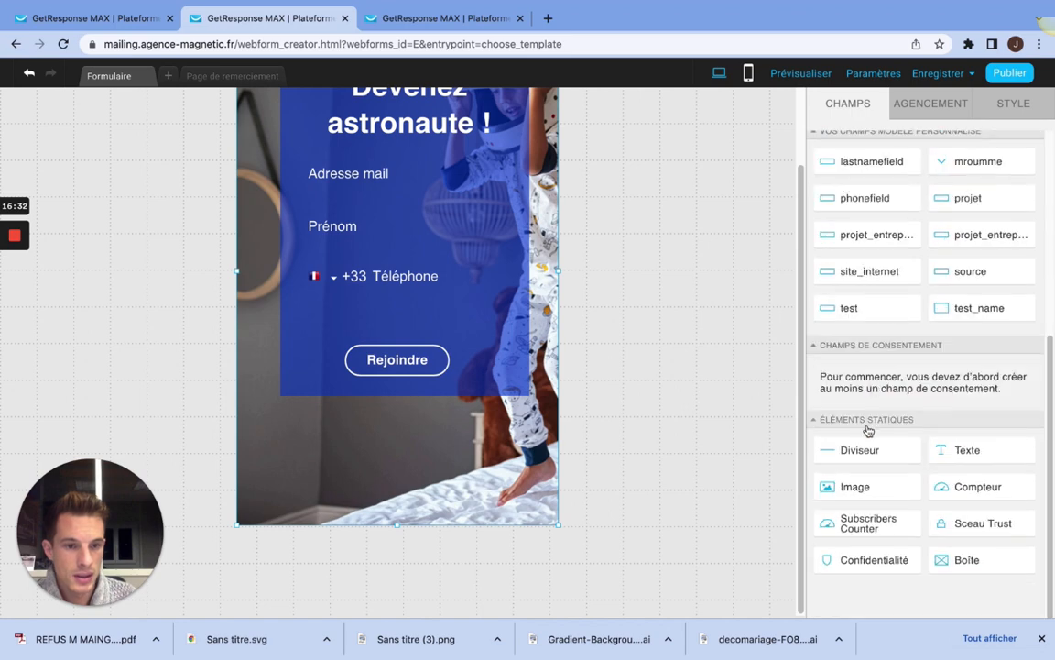
{"action": "left_click_drag", "start_coordinate": [865, 515], "coordinate": [395, 573]}
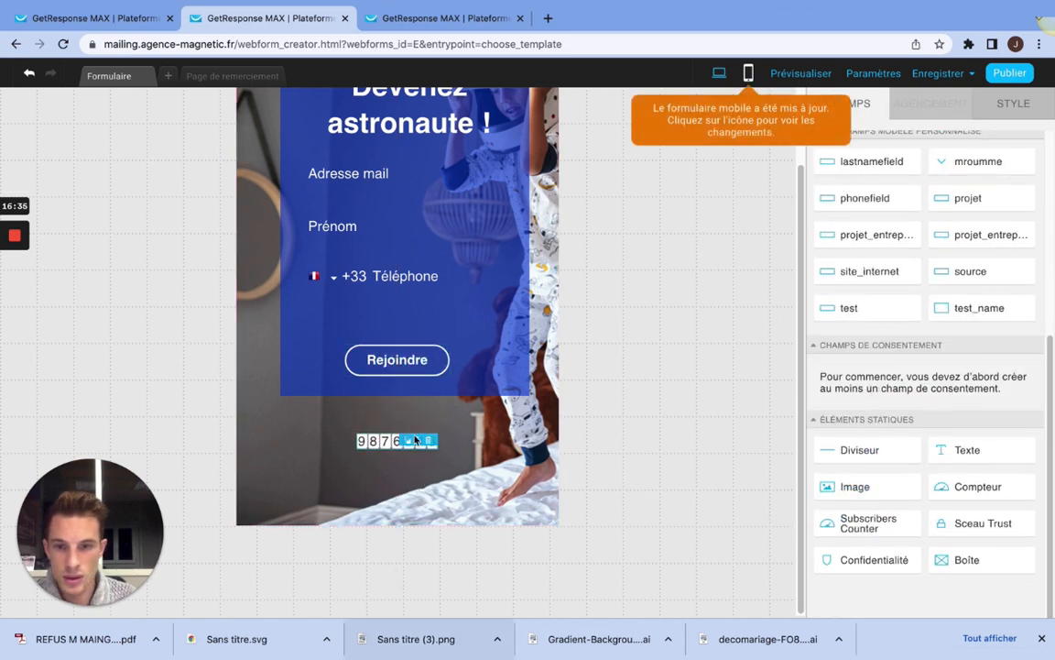
{"action": "left_click_drag", "start_coordinate": [394, 440], "coordinate": [396, 463]}
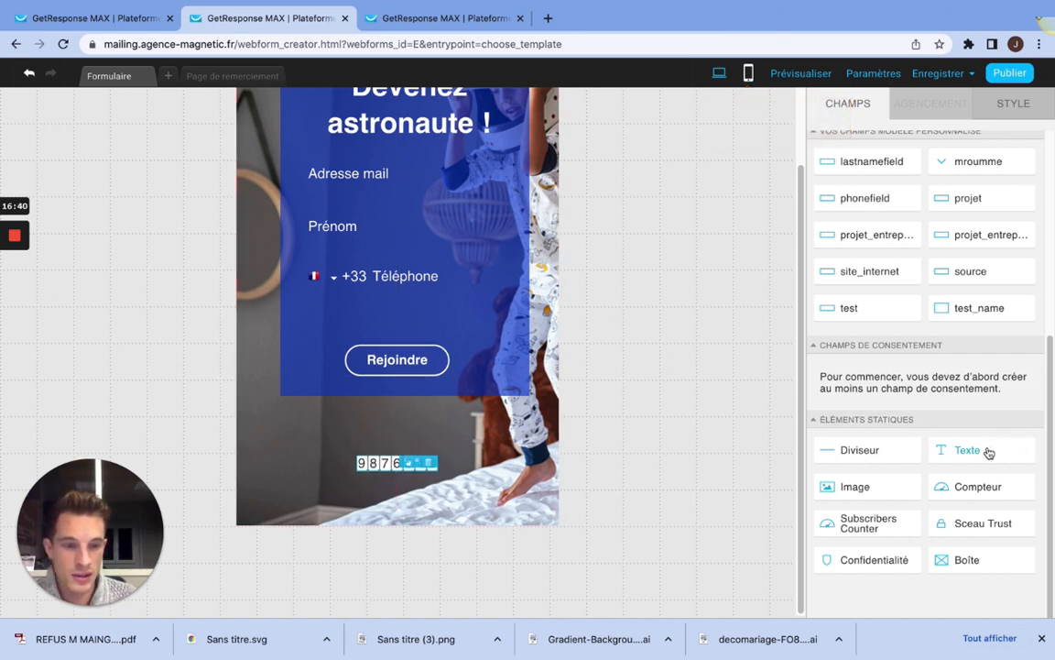
Step: Add a text element between the blue box and the subscriber counter reading "Nombre d'inscrits :"
{"action": "left_click_drag", "start_coordinate": [987, 450], "coordinate": [409, 487]}
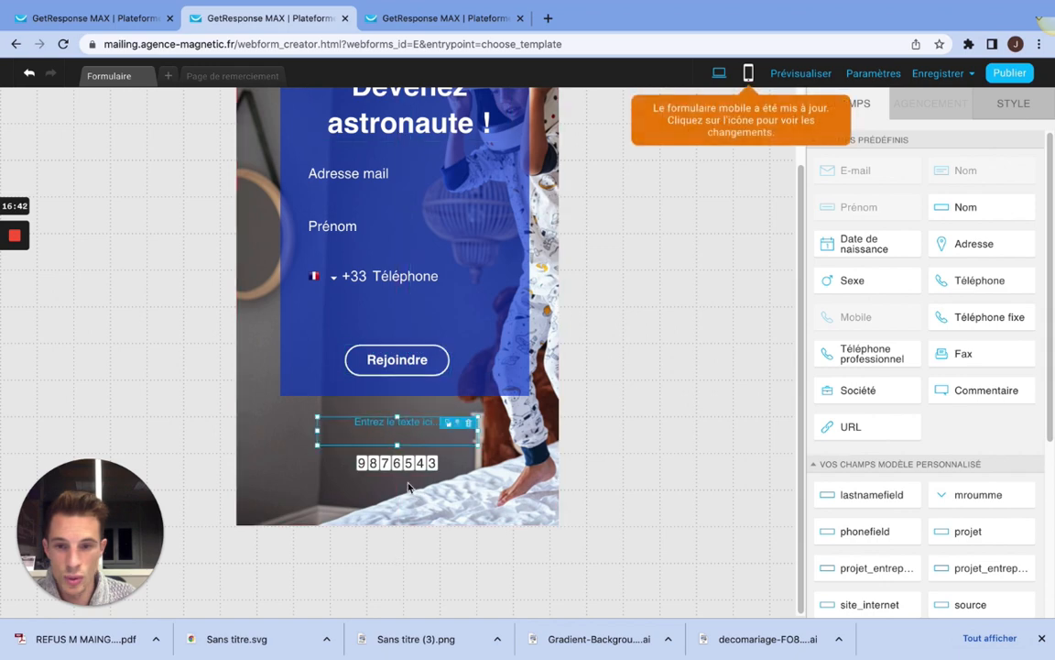
{"action": "left_click", "coordinate": [372, 424]}
{"action": "left_click_drag", "start_coordinate": [325, 426], "coordinate": [441, 431]}
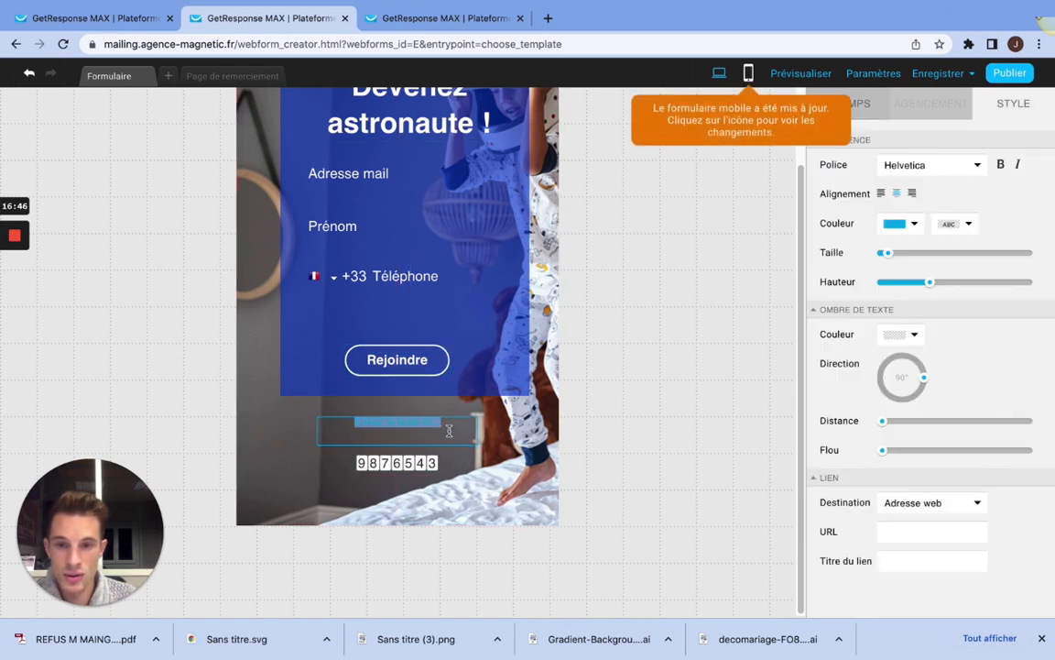
{"action": "type", "text": "Nombre d'insc"}
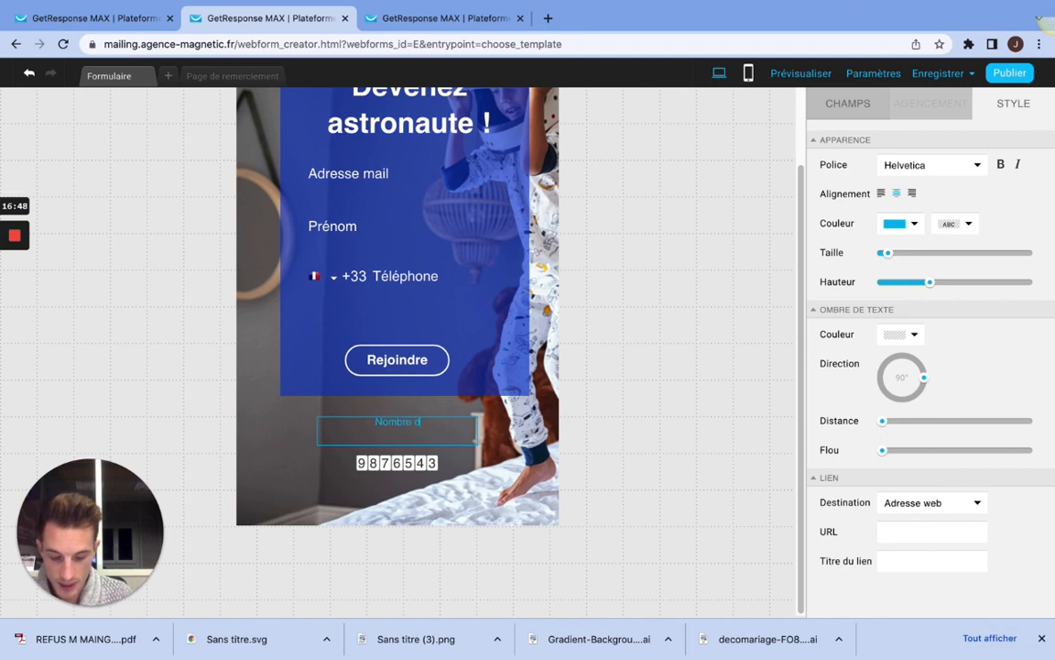
{"action": "type", "text": "s :"}
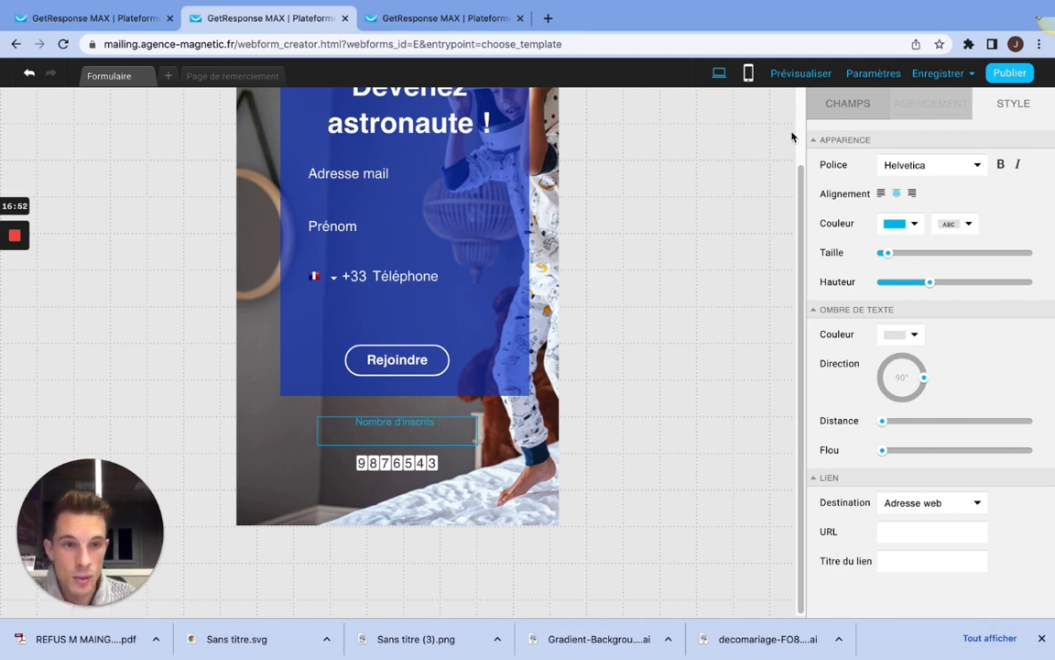
Step: Make the "Nombre d'inscrits :" text bold and increase its size to nearly fill its text box
{"action": "left_click", "coordinate": [1001, 166]}
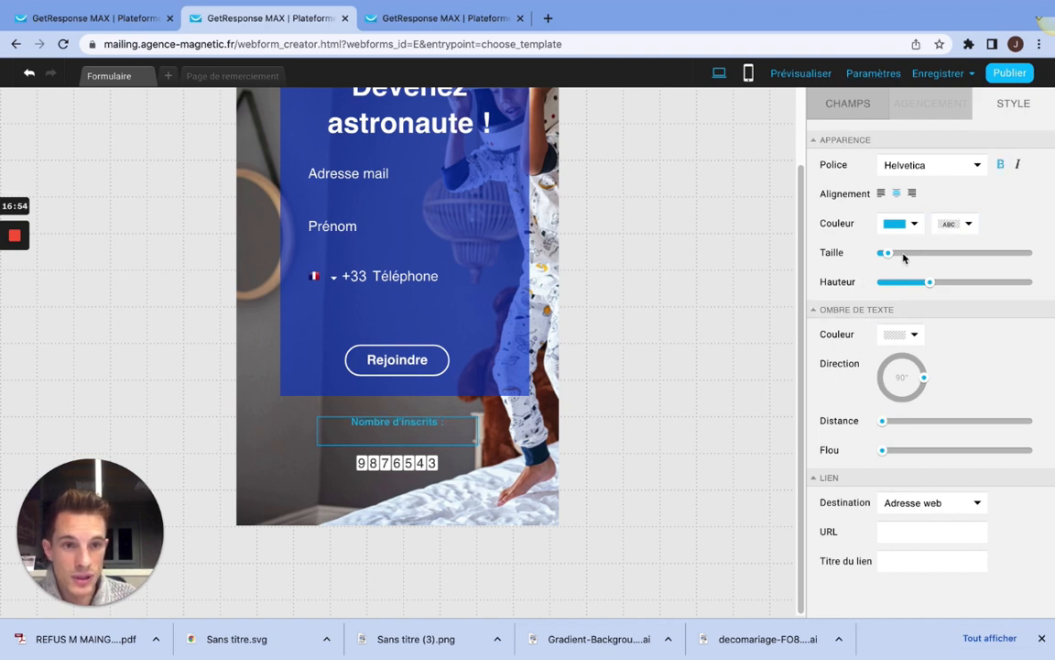
{"action": "left_click_drag", "start_coordinate": [887, 253], "coordinate": [898, 253]}
{"action": "left_click", "coordinate": [469, 432]}
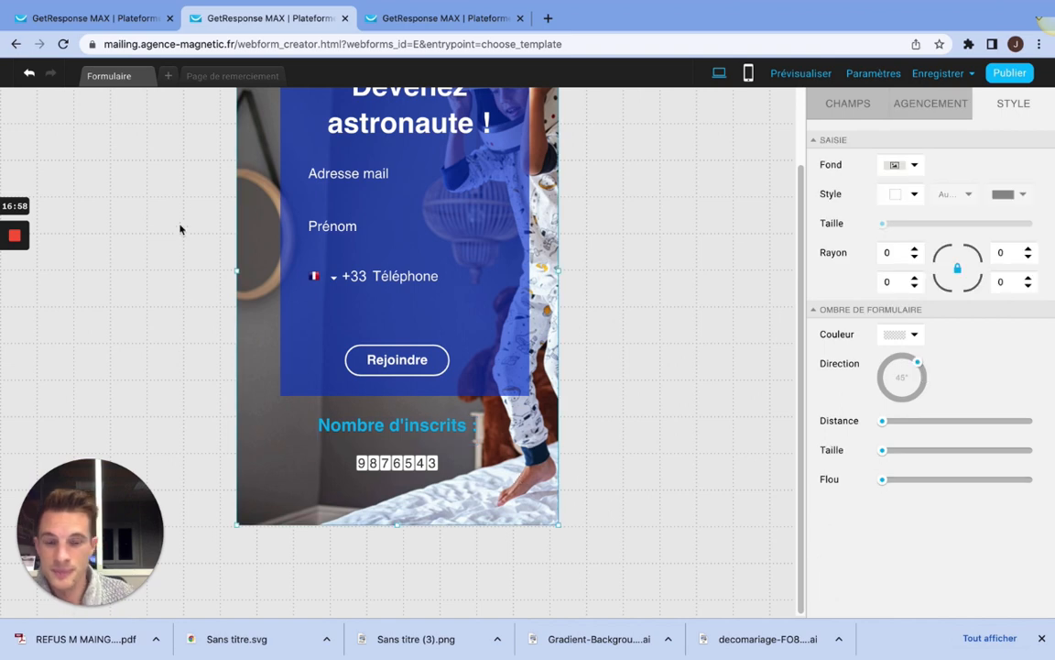
Step: Switch to the form's mobile version and move the "Devenez astronaute !" title onto the upper part of the blue box
{"action": "scroll", "coordinate": [424, 278], "scroll_direction": "up", "scroll_amount": 1}
{"action": "scroll", "coordinate": [424, 278], "scroll_direction": "up", "scroll_amount": 1}
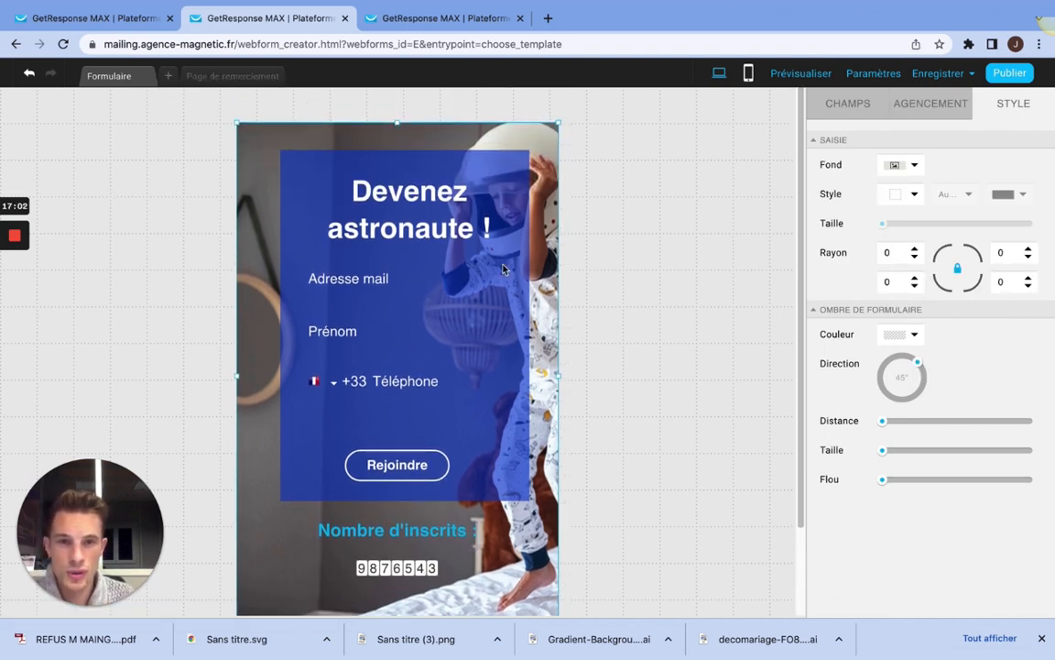
{"action": "left_click", "coordinate": [750, 80]}
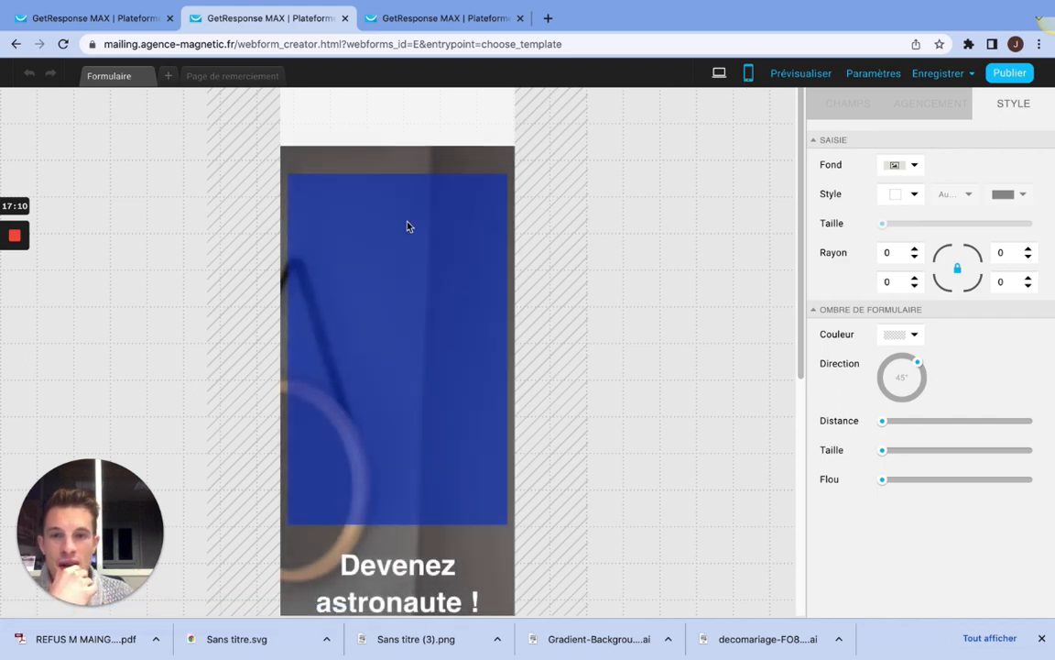
{"action": "scroll", "coordinate": [387, 407], "scroll_direction": "down", "scroll_amount": 3}
{"action": "left_click", "coordinate": [366, 291]}
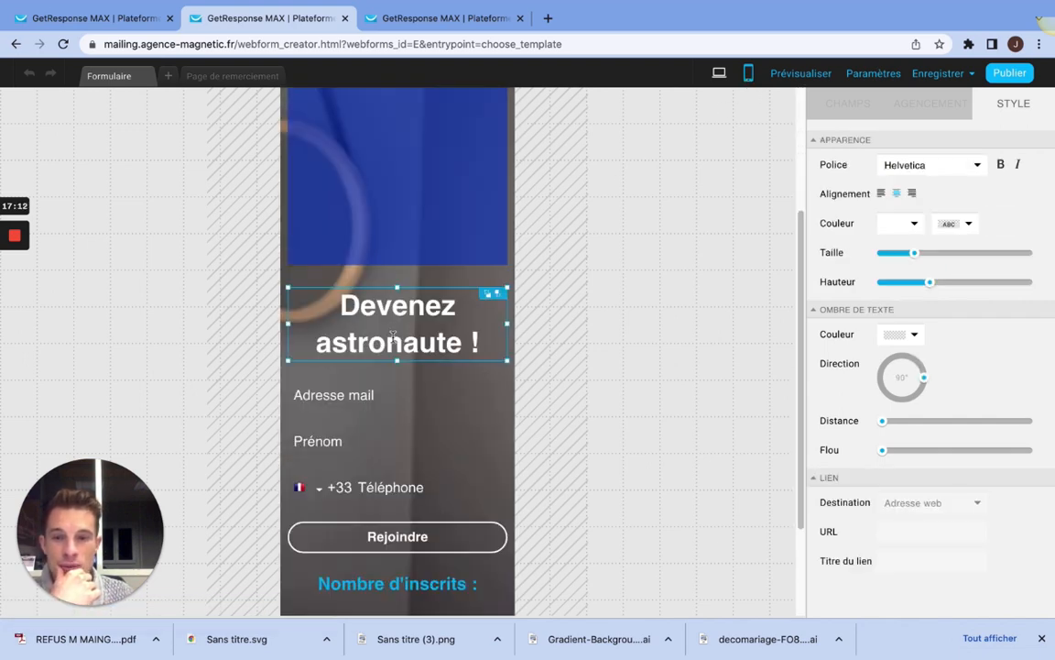
{"action": "scroll", "coordinate": [366, 292], "scroll_direction": "up", "scroll_amount": 3}
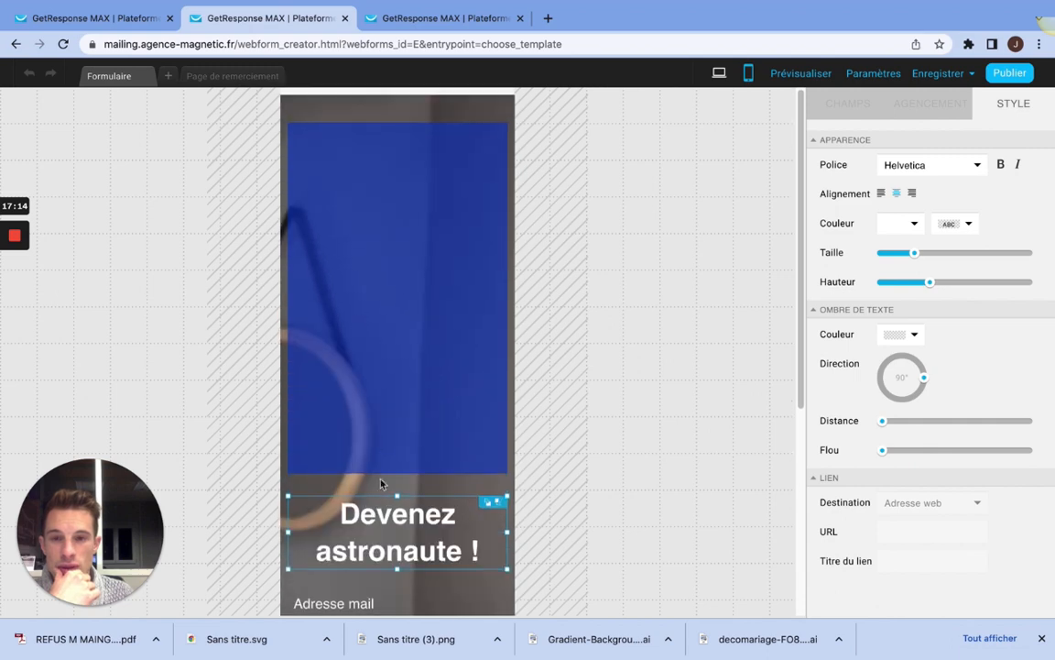
{"action": "left_click_drag", "start_coordinate": [383, 519], "coordinate": [386, 163]}
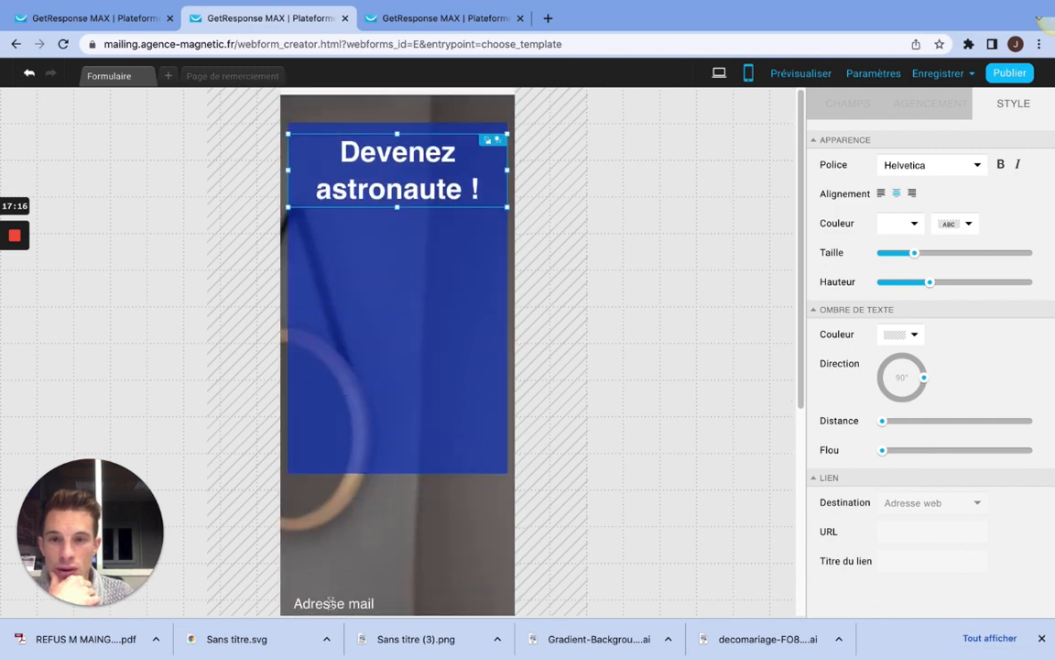
Step: Move the "Adresse mail" field onto the blue box beneath the title and narrow it to fit inside the box
{"action": "left_click", "coordinate": [335, 482]}
{"action": "left_click_drag", "start_coordinate": [336, 483], "coordinate": [375, 237]}
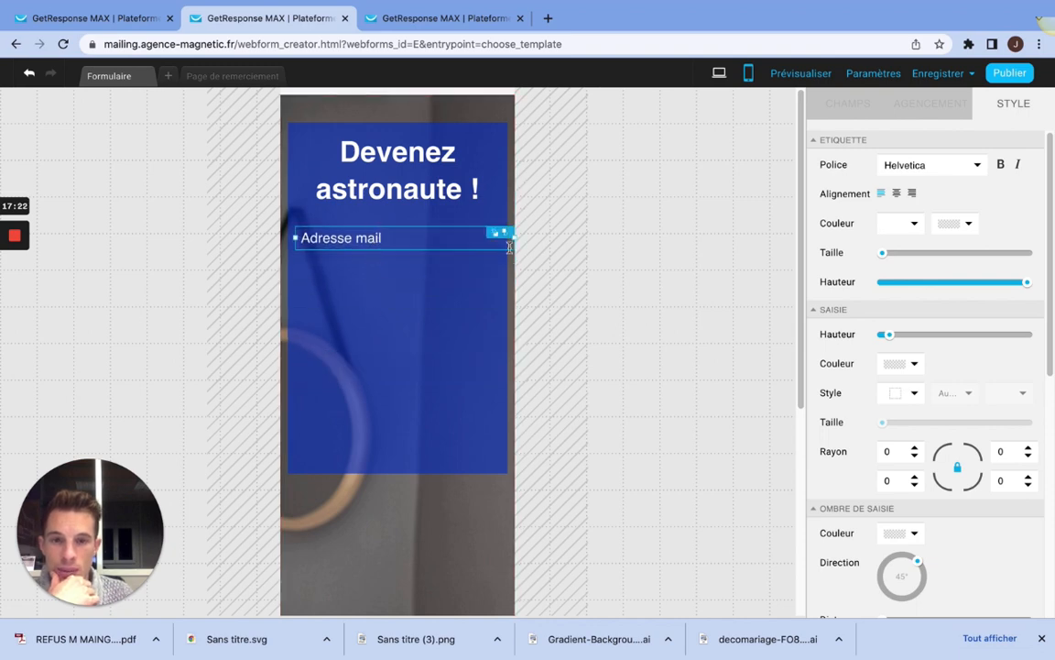
{"action": "mouse_move", "coordinate": [511, 237]}
{"action": "left_mouse_down"}
{"action": "mouse_move", "coordinate": [484, 238]}
{"action": "mouse_move", "coordinate": [496, 238]}
{"action": "left_mouse_up"}
Step: Stack the "Prénom" and "Téléphone" fields beneath "Adresse mail" on the blue box, narrowing the phone field to fit the box
{"action": "scroll", "coordinate": [389, 465], "scroll_direction": "down", "scroll_amount": 3}
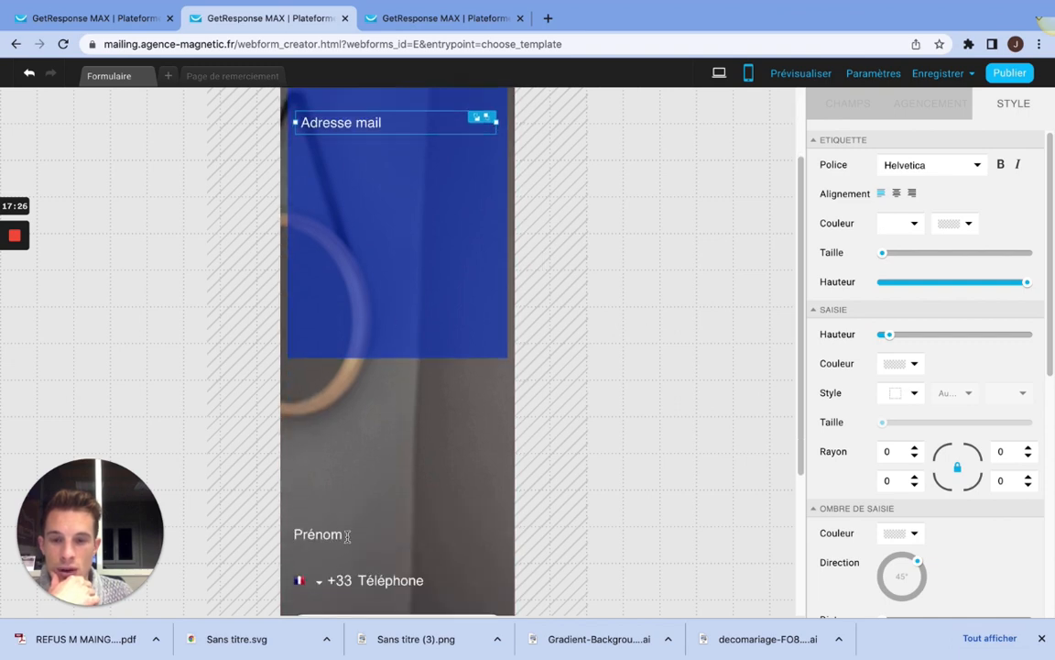
{"action": "left_click", "coordinate": [327, 531]}
{"action": "left_click_drag", "start_coordinate": [331, 529], "coordinate": [349, 170]}
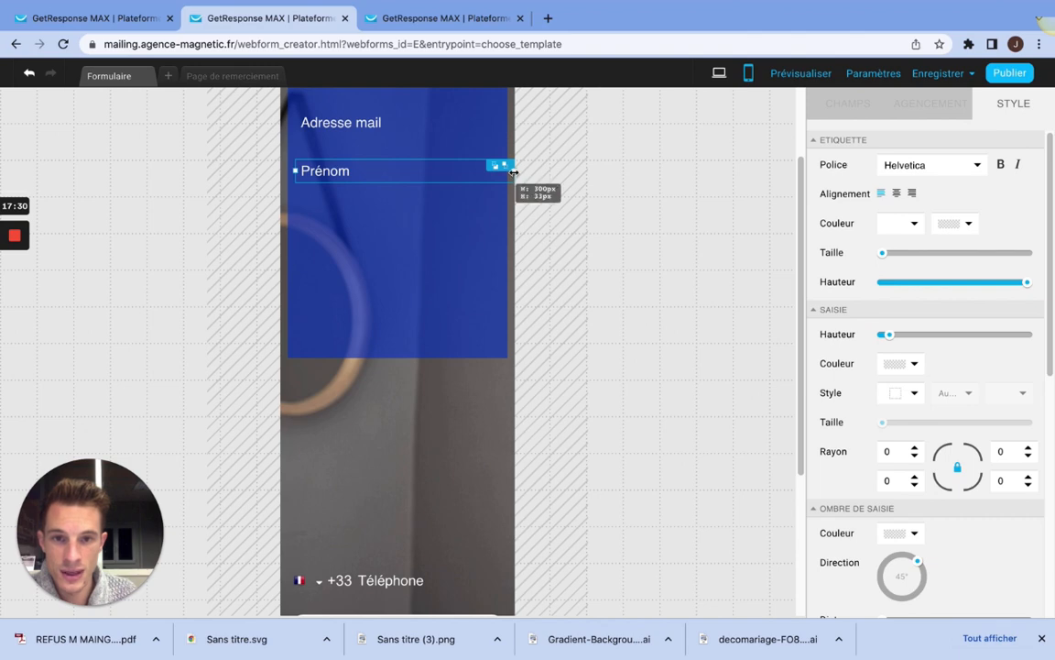
{"action": "left_click_drag", "start_coordinate": [354, 579], "coordinate": [369, 220]}
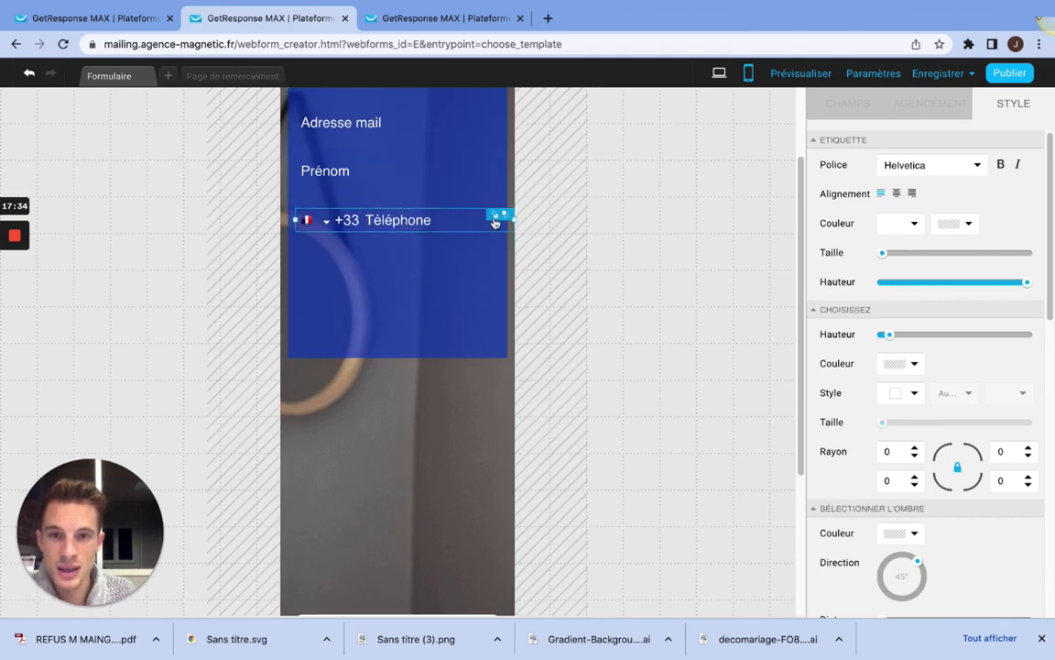
{"action": "scroll", "coordinate": [377, 305], "scroll_direction": "up", "scroll_amount": 3}
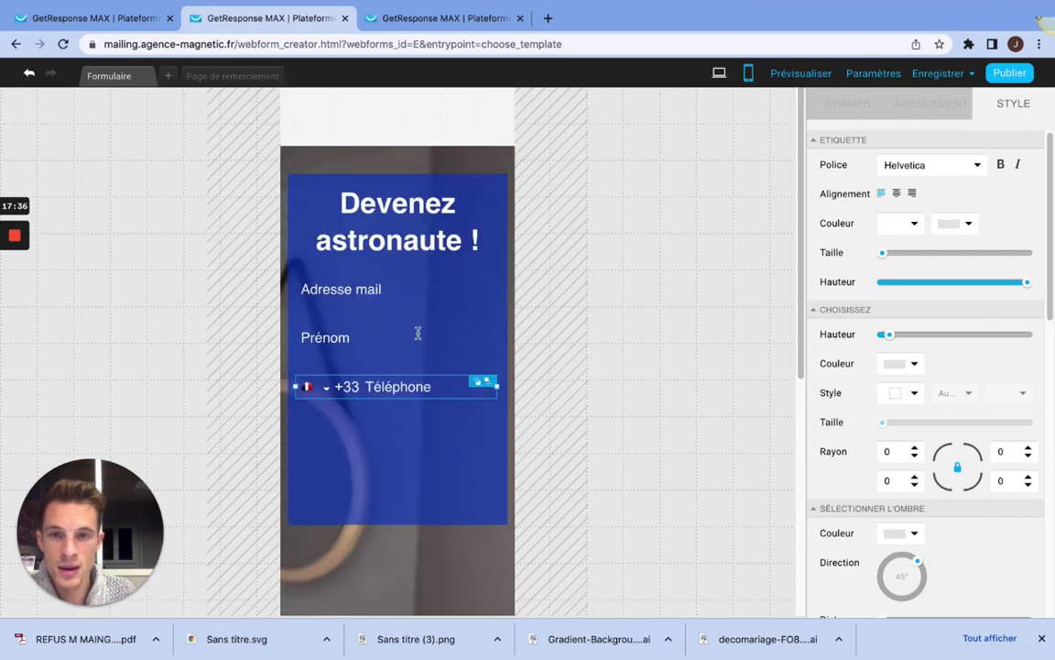
Step: Compare the desktop version with the mobile version, checking the placement of the "Rejoindre" button, "Nombre d'inscrits :" text and counter
{"action": "left_click", "coordinate": [723, 73]}
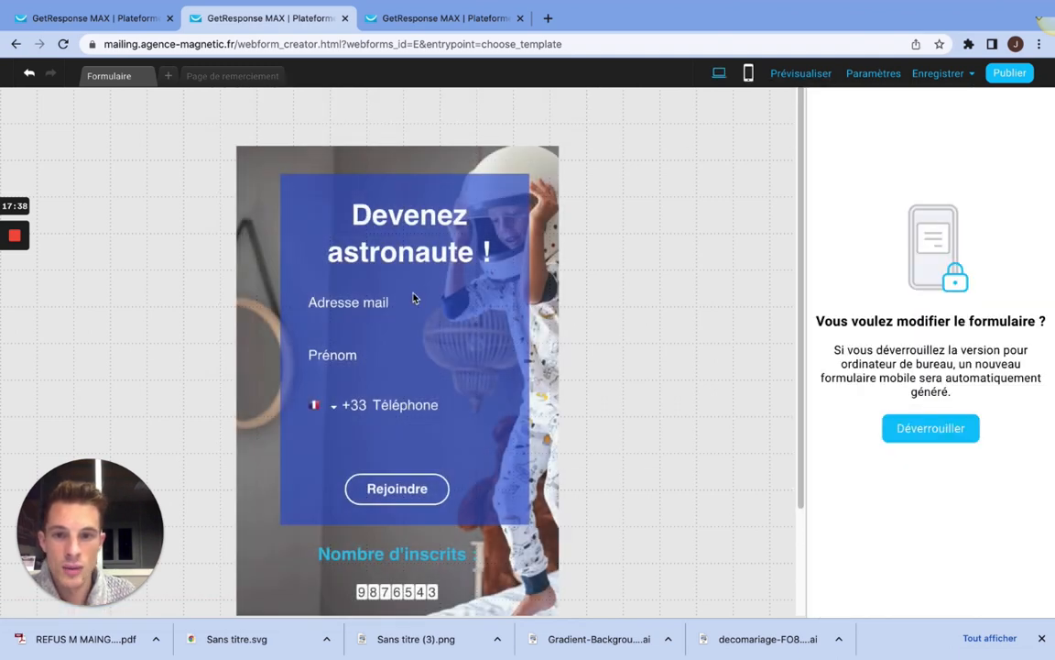
{"action": "left_click", "coordinate": [749, 77]}
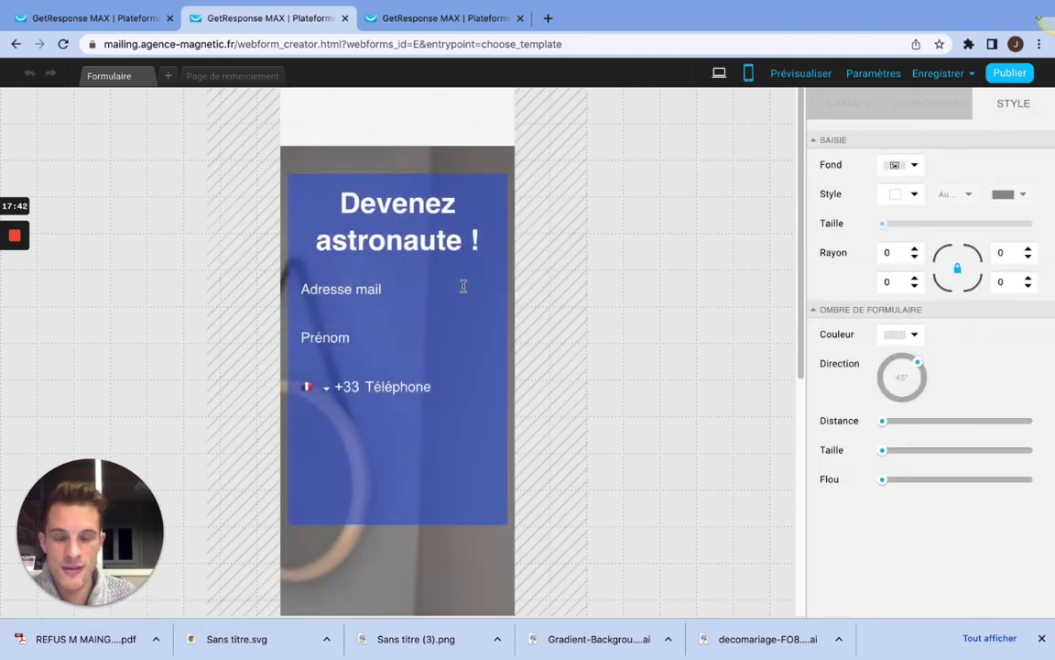
{"action": "scroll", "coordinate": [464, 286], "scroll_direction": "down", "scroll_amount": 2}
{"action": "scroll", "coordinate": [464, 286], "scroll_direction": "down", "scroll_amount": 4}
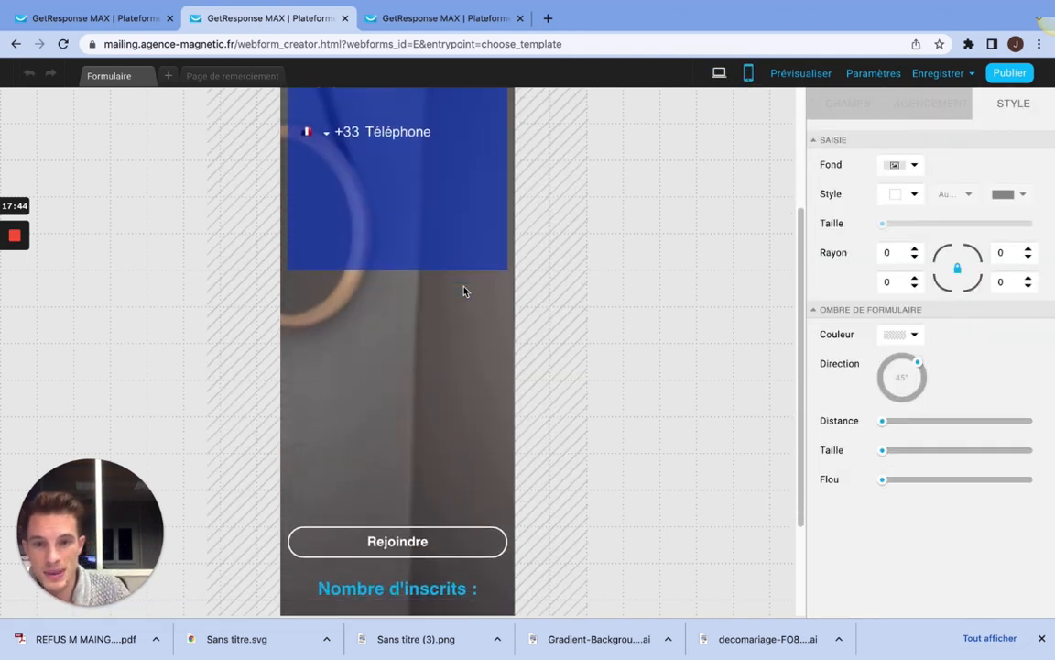
{"action": "scroll", "coordinate": [410, 309], "scroll_direction": "down", "scroll_amount": 2}
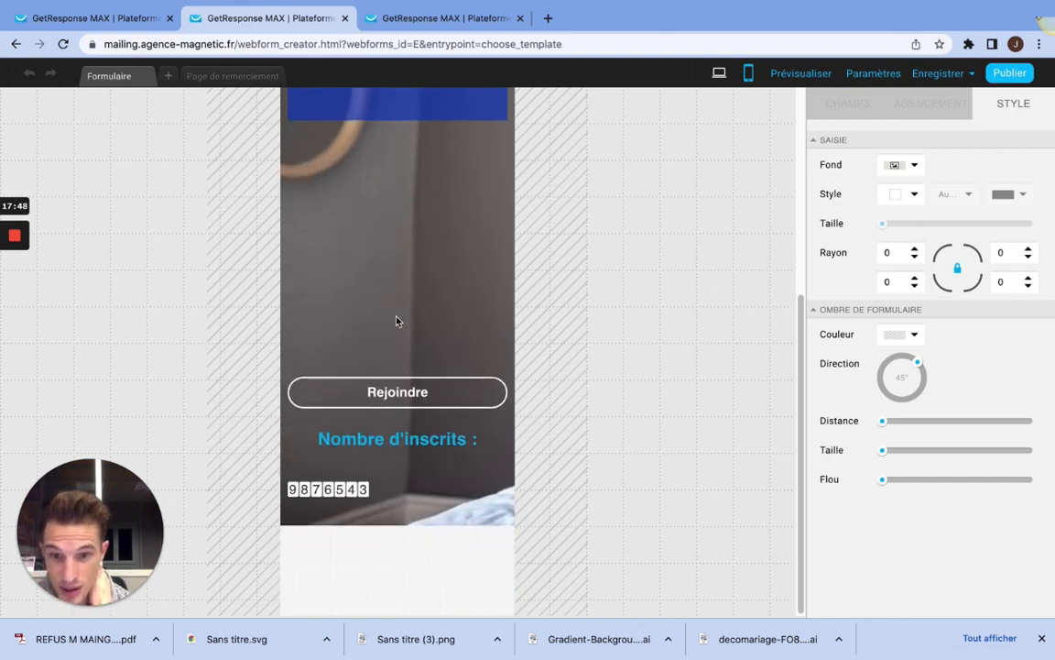
{"action": "scroll", "coordinate": [397, 321], "scroll_direction": "up", "scroll_amount": 8}
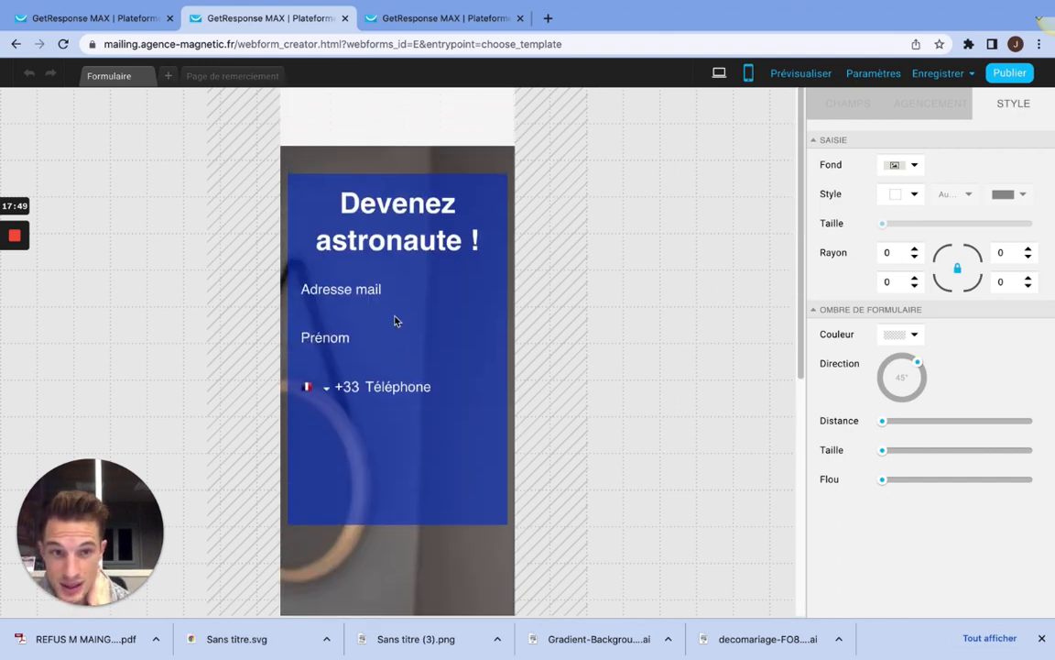
Step: Return to the form's desktop version and unlock it for editing
{"action": "left_click", "coordinate": [719, 76]}
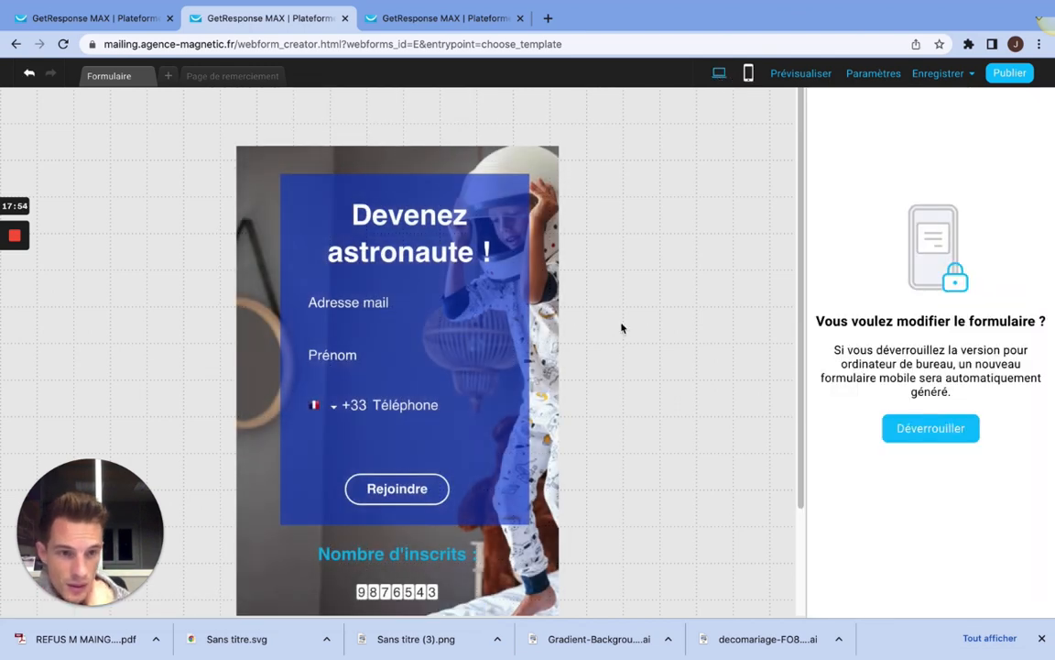
{"action": "left_click", "coordinate": [928, 428]}
{"action": "scroll", "coordinate": [844, 205], "scroll_direction": "down", "scroll_amount": 4}
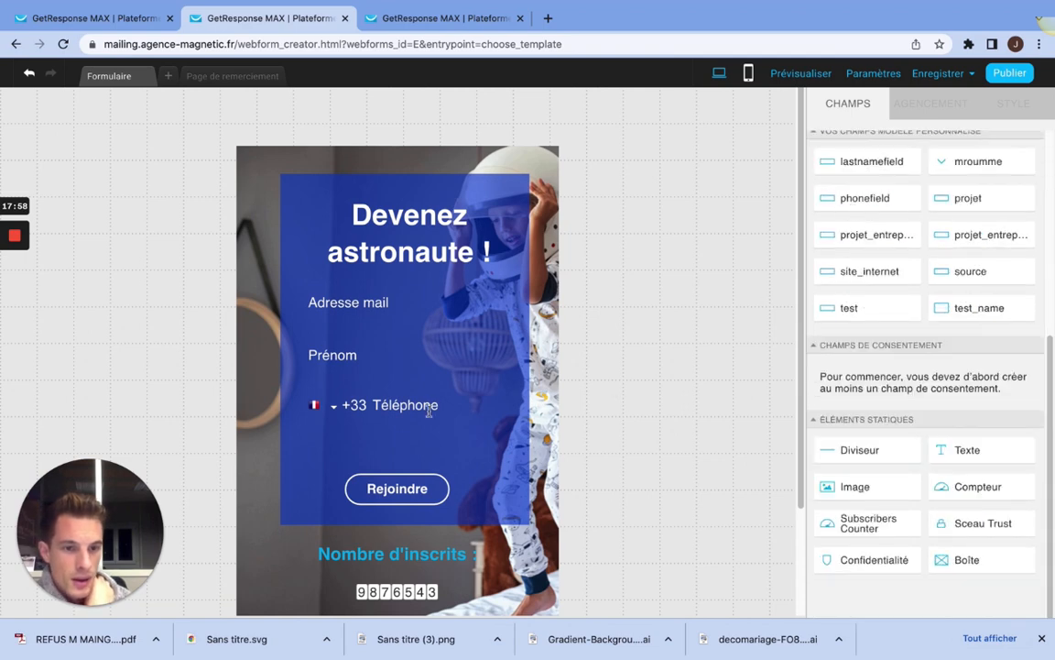
Step: View the form's thank-you page and select its "Now you'll never lack fitness tips and motivation!" text
{"action": "mouse_move", "coordinate": [20, 249]}
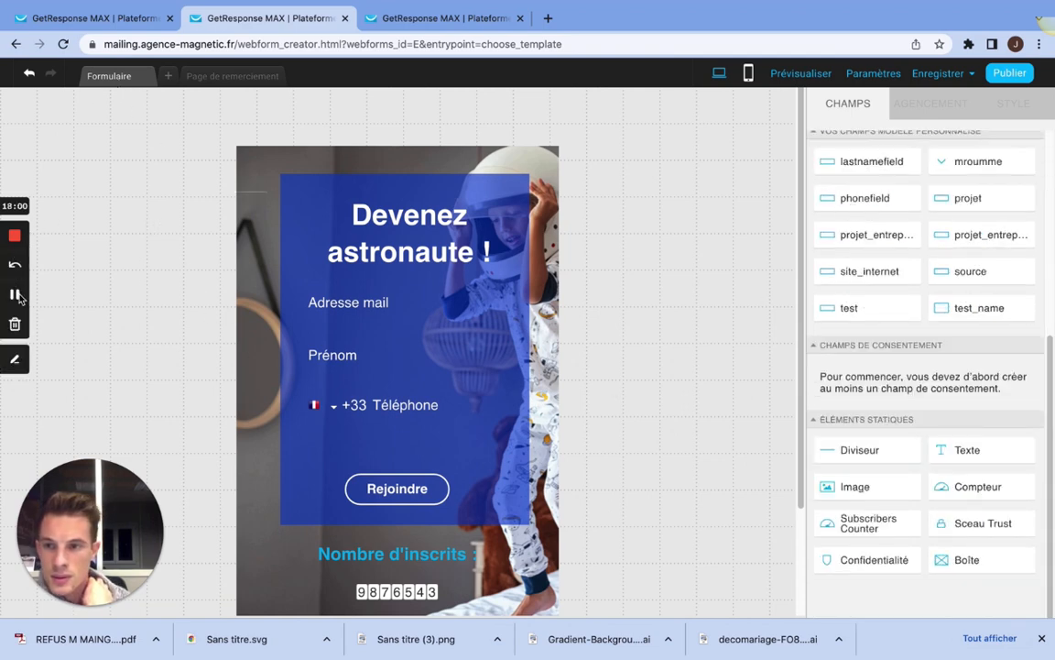
{"action": "left_click", "coordinate": [211, 81]}
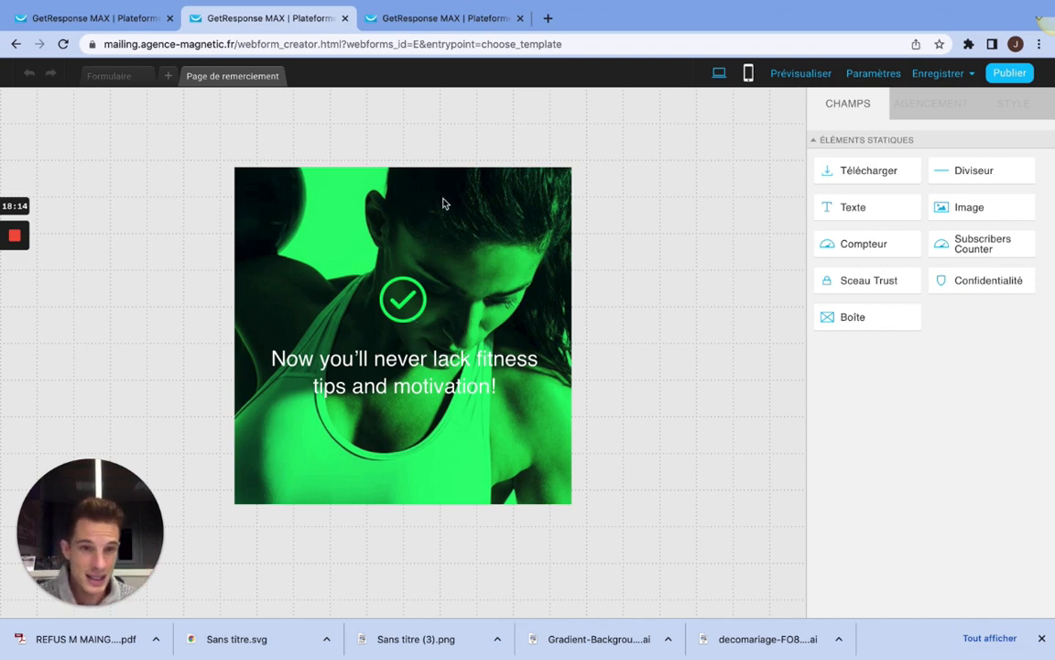
{"action": "left_click", "coordinate": [348, 357]}
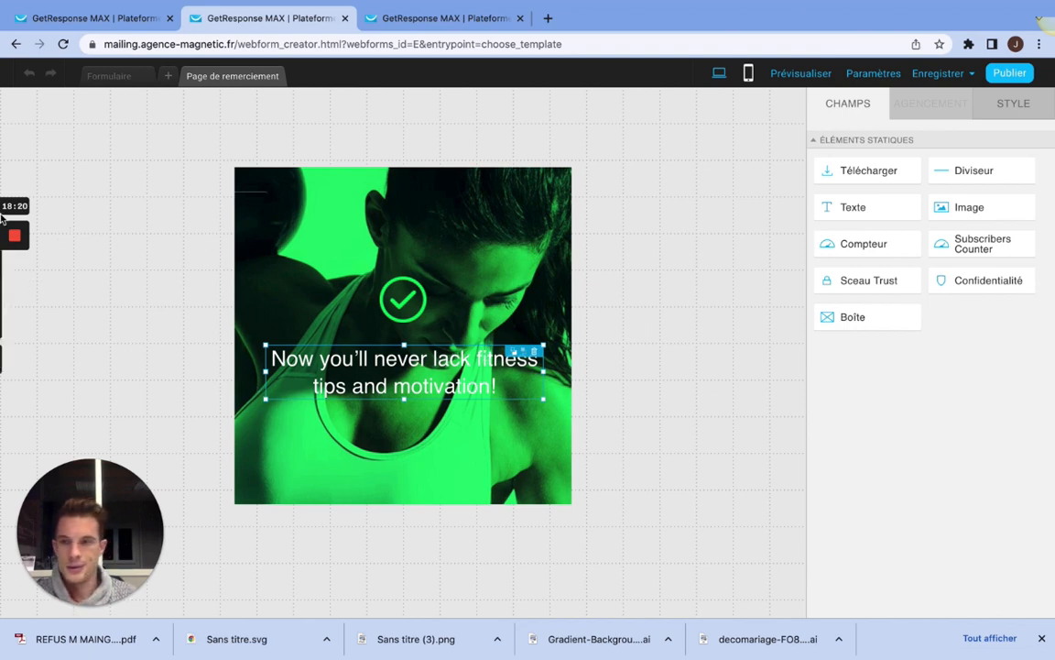
{"action": "left_click", "coordinate": [15, 291]}
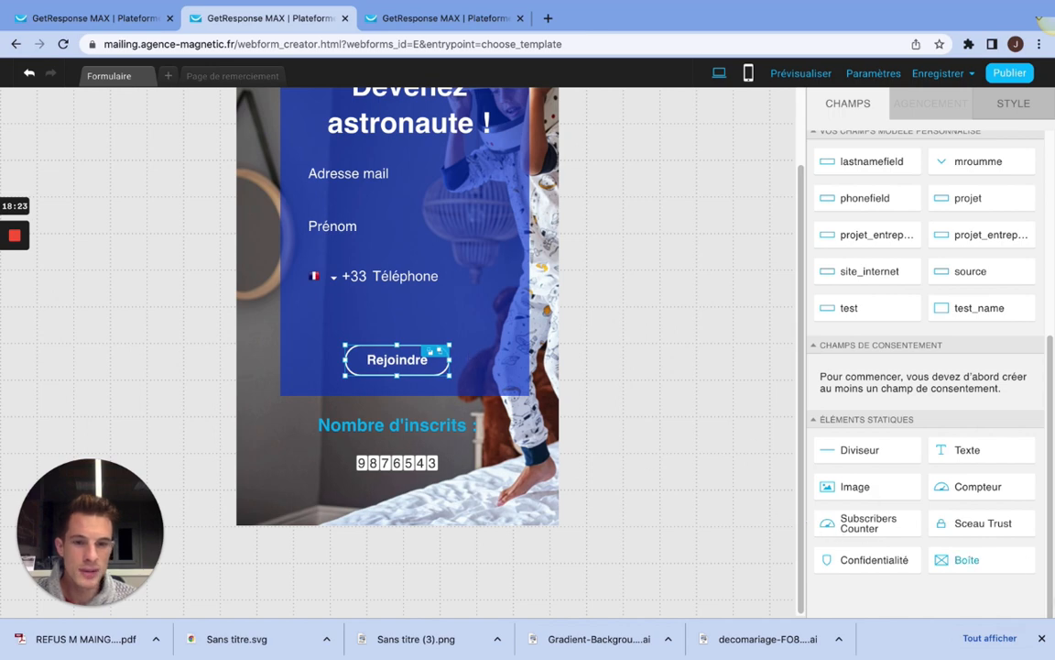
{"action": "left_click_drag", "start_coordinate": [921, 561], "coordinate": [343, 288]}
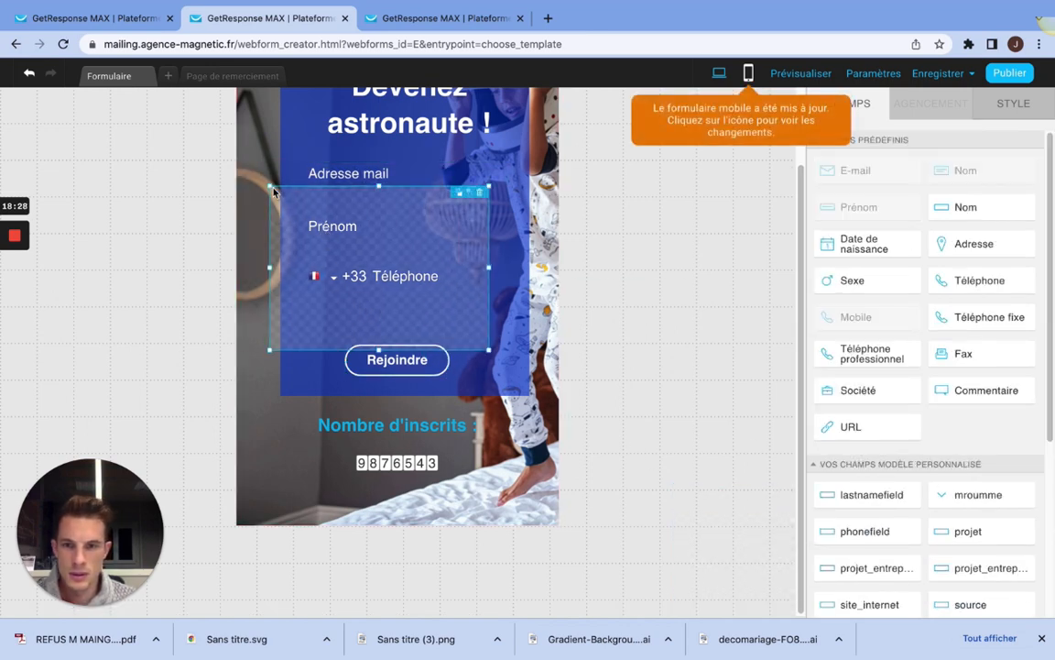
{"action": "left_click_drag", "start_coordinate": [271, 186], "coordinate": [352, 289]}
{"action": "left_click_drag", "start_coordinate": [401, 316], "coordinate": [370, 313]}
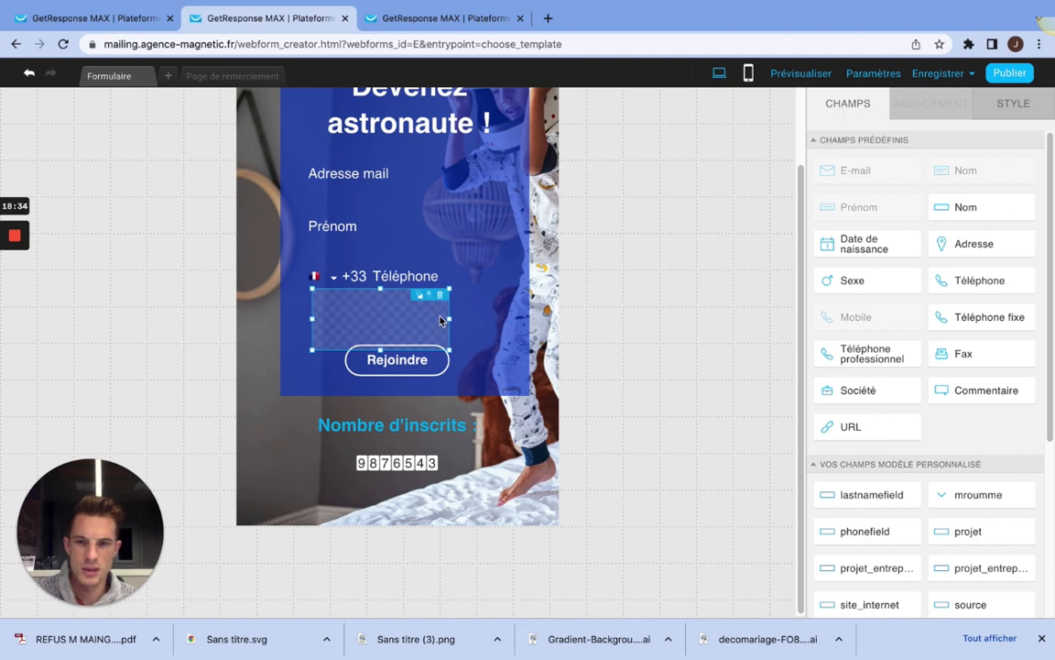
{"action": "left_click_drag", "start_coordinate": [449, 319], "coordinate": [361, 318]}
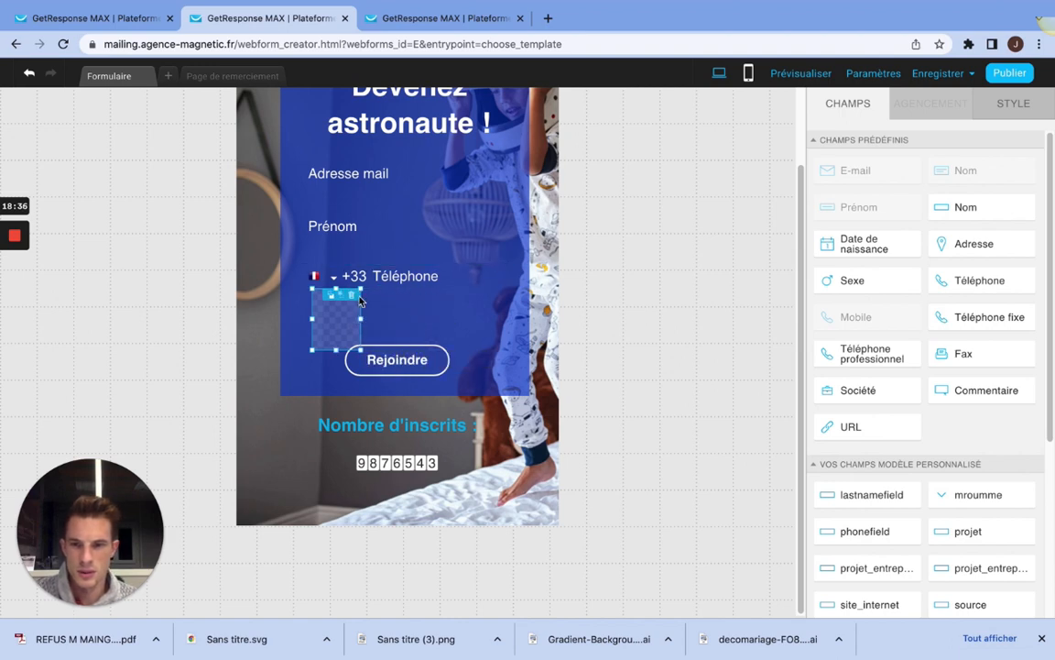
{"action": "left_click", "coordinate": [352, 295]}
Step: Examine the available predefined, custom and consent fields and the static elements alongside the desktop form's layout
{"action": "scroll", "coordinate": [920, 478], "scroll_direction": "down", "scroll_amount": 4}
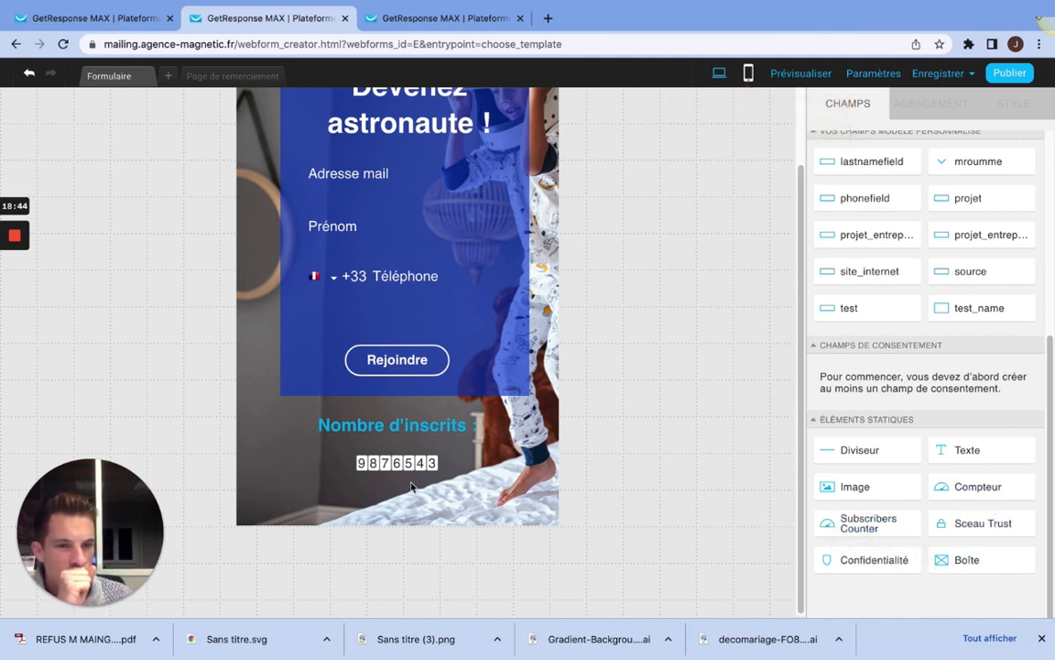
{"action": "mouse_move", "coordinate": [13, 252]}
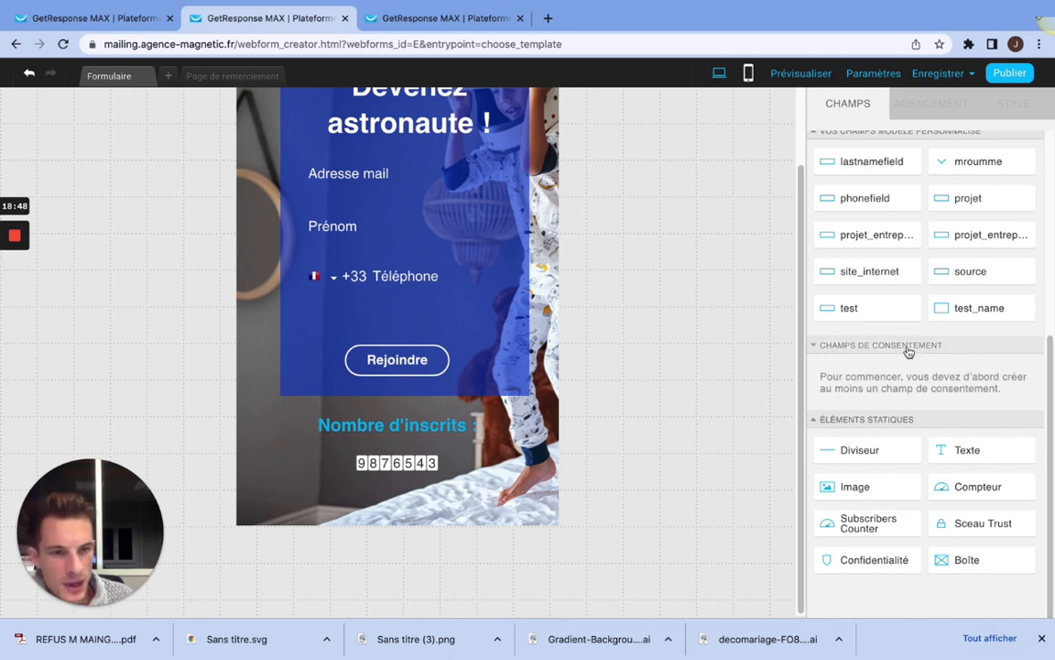
{"action": "scroll", "coordinate": [895, 343], "scroll_direction": "up", "scroll_amount": 1}
{"action": "scroll", "coordinate": [898, 403], "scroll_direction": "down", "scroll_amount": 1}
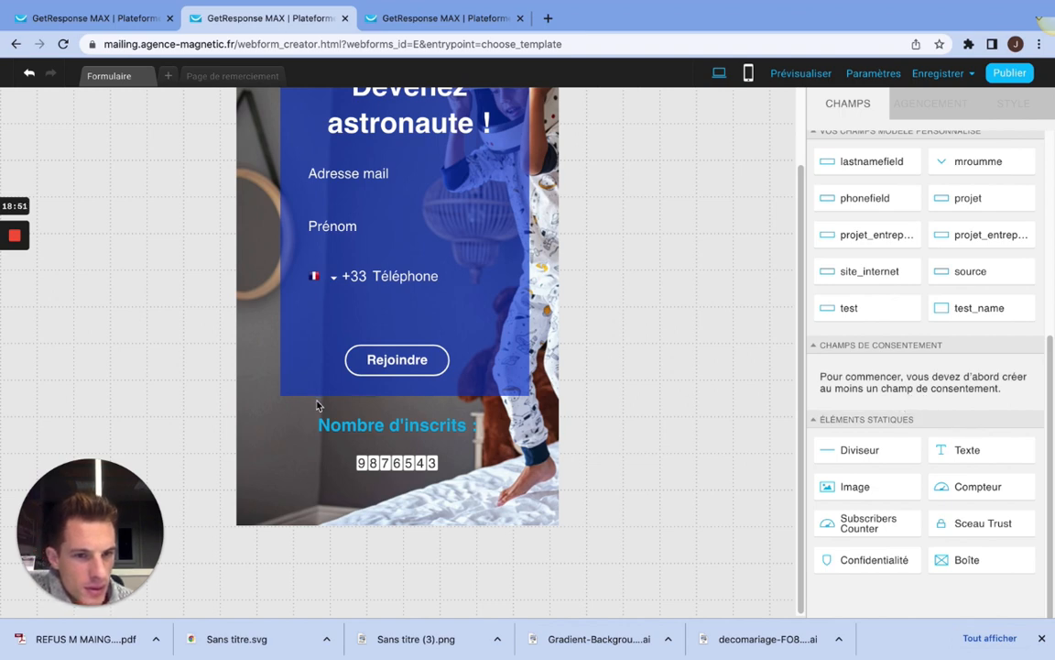
{"action": "left_click", "coordinate": [305, 378]}
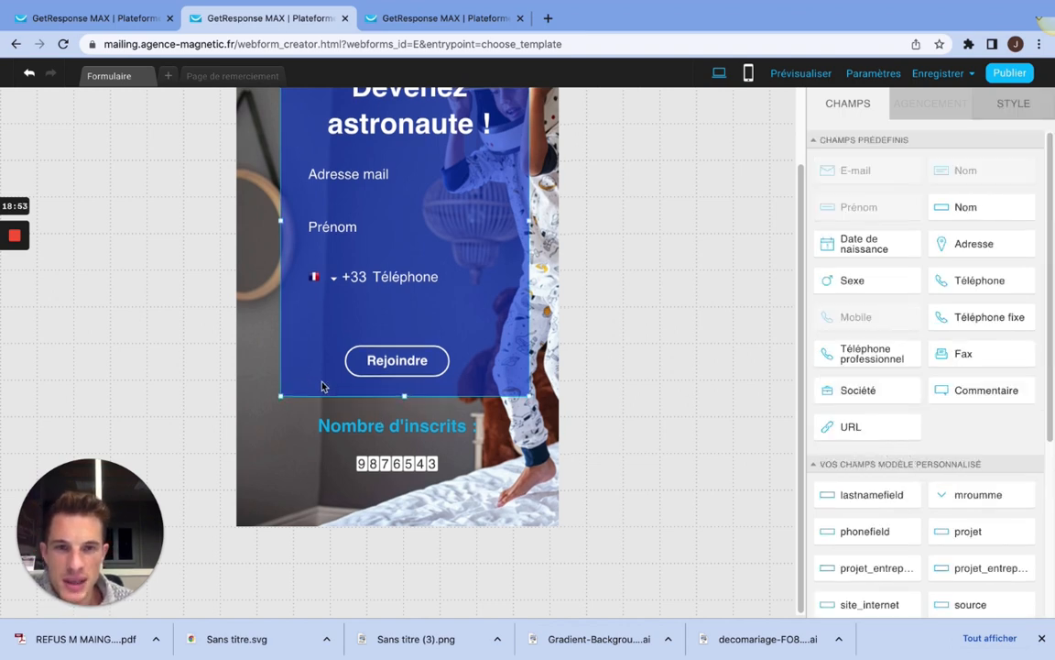
{"action": "scroll", "coordinate": [322, 385], "scroll_direction": "up", "scroll_amount": 3}
{"action": "scroll", "coordinate": [501, 493], "scroll_direction": "down", "scroll_amount": 2}
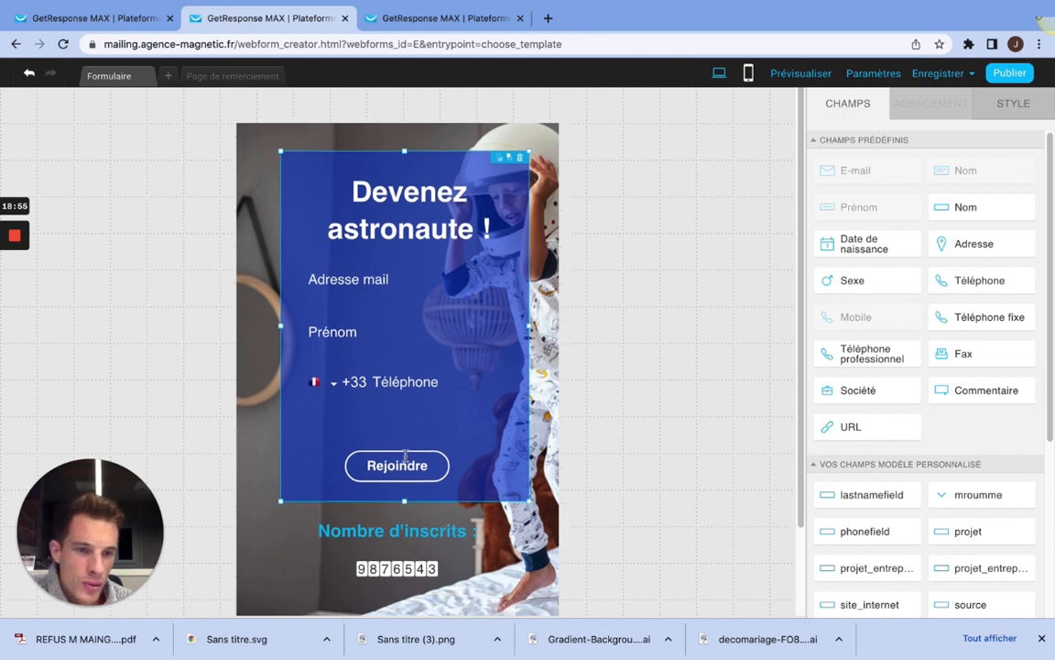
{"action": "scroll", "coordinate": [973, 436], "scroll_direction": "down", "scroll_amount": 5}
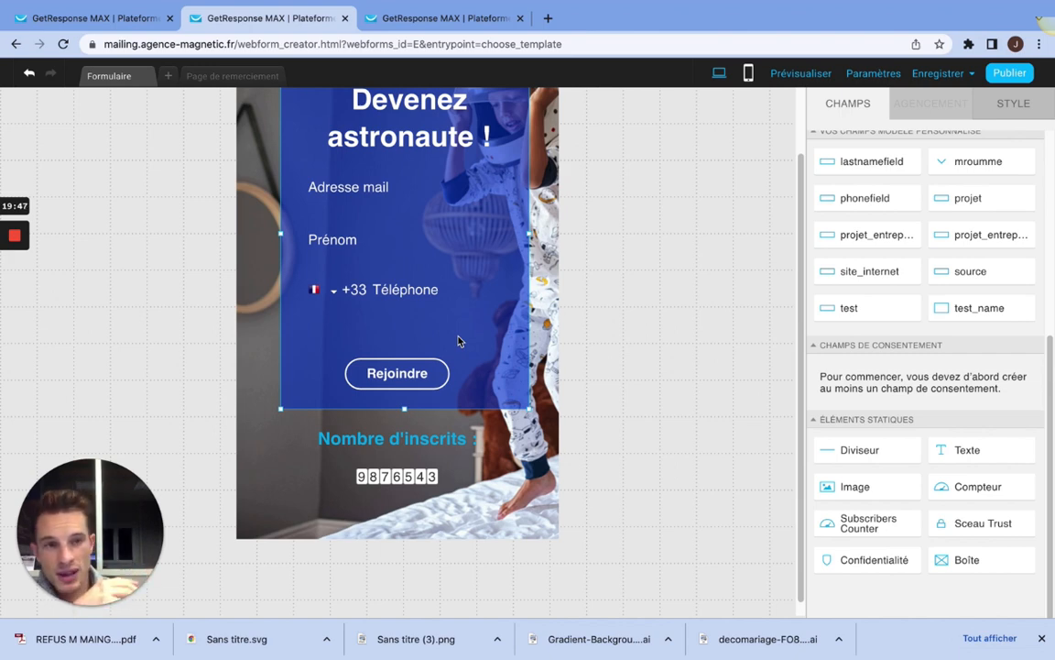
{"action": "scroll", "coordinate": [713, 386], "scroll_direction": "up", "scroll_amount": 1}
{"action": "scroll", "coordinate": [887, 392], "scroll_direction": "up", "scroll_amount": 3}
{"action": "scroll", "coordinate": [887, 393], "scroll_direction": "up", "scroll_amount": 5}
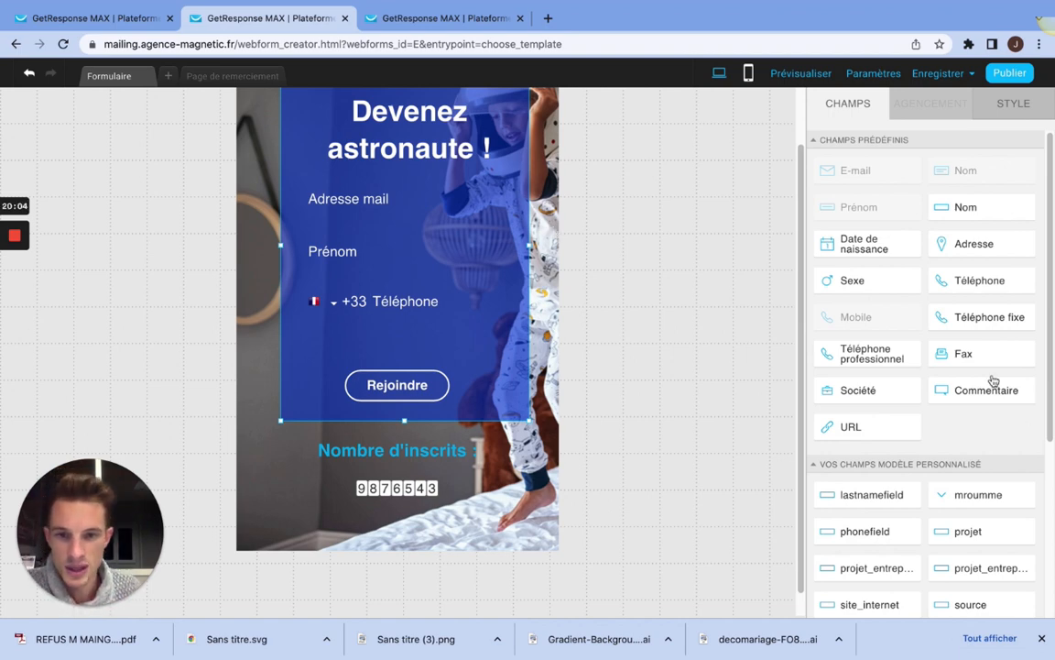
{"action": "mouse_move", "coordinate": [11, 268]}
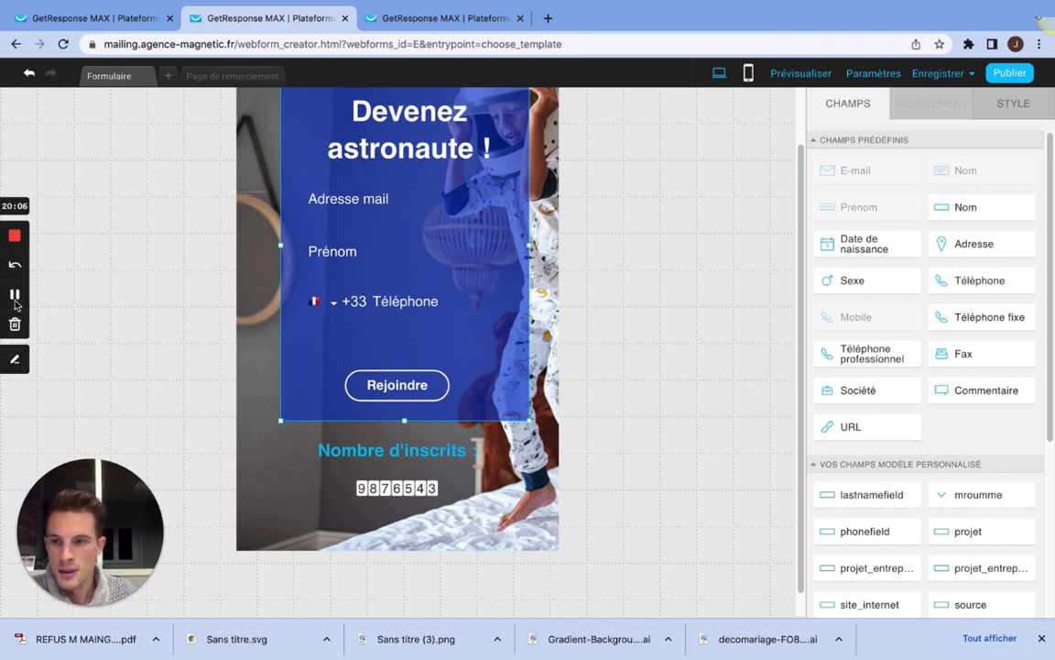
{"action": "left_click", "coordinate": [15, 297]}
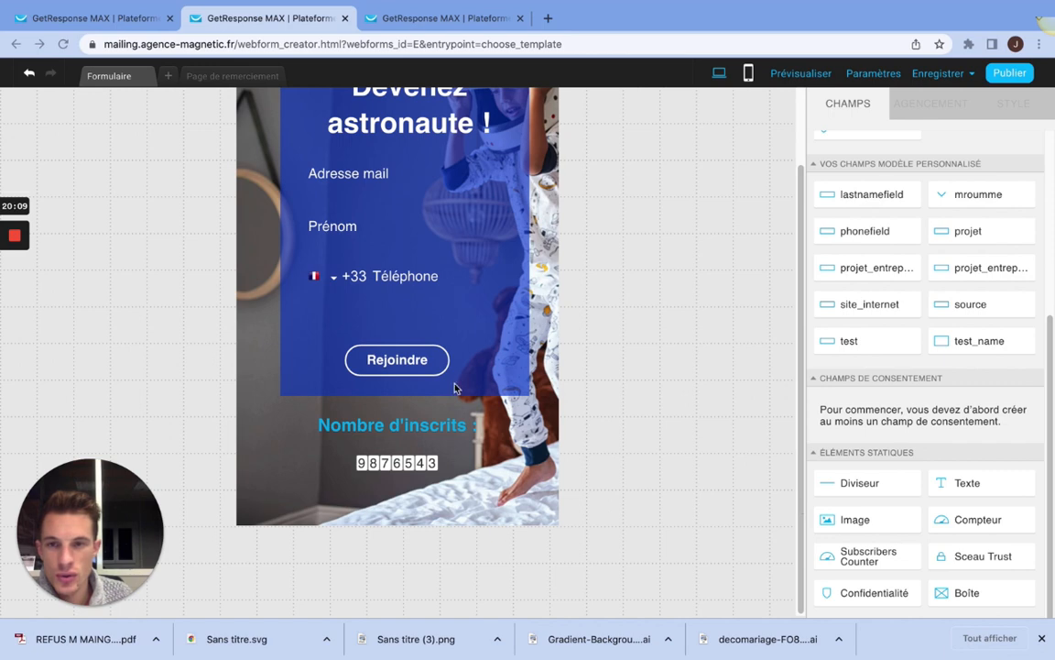
Step: Publish the form with the hosting option "Je veux que vous hébergiez mon formulaire web" and copy its web form link
{"action": "scroll", "coordinate": [449, 376], "scroll_direction": "up", "scroll_amount": 3}
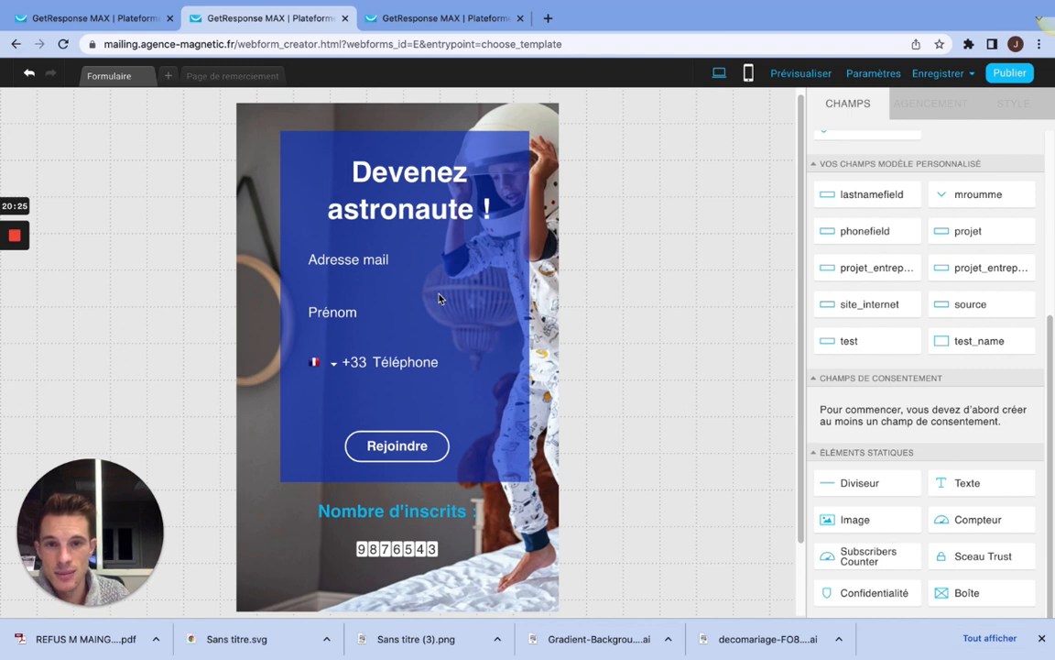
{"action": "left_click", "coordinate": [1011, 74]}
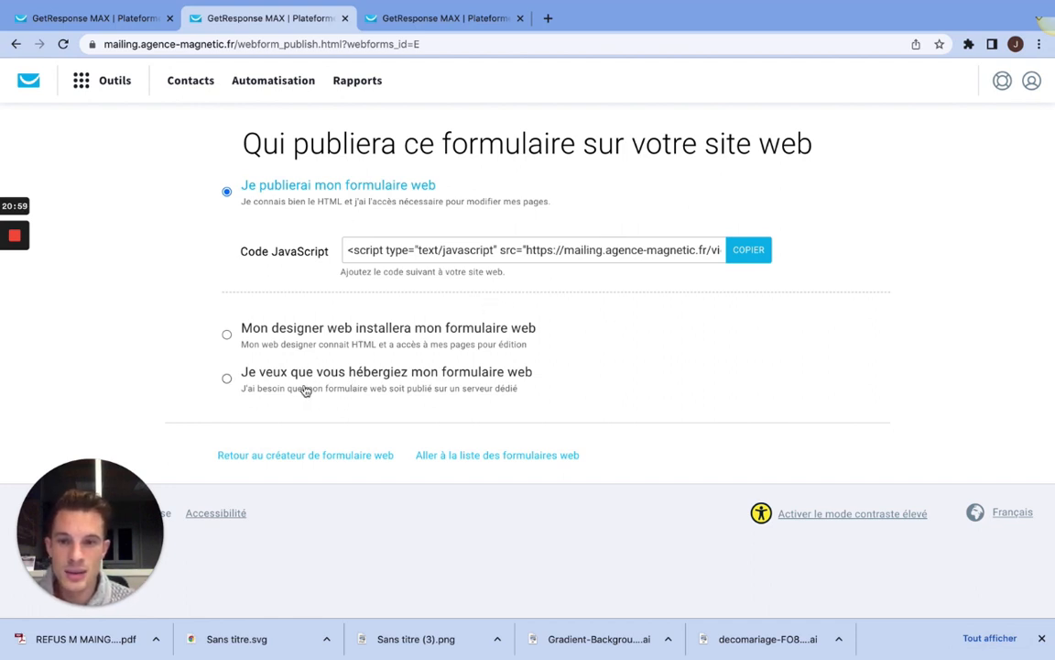
{"action": "mouse_move", "coordinate": [8, 235]}
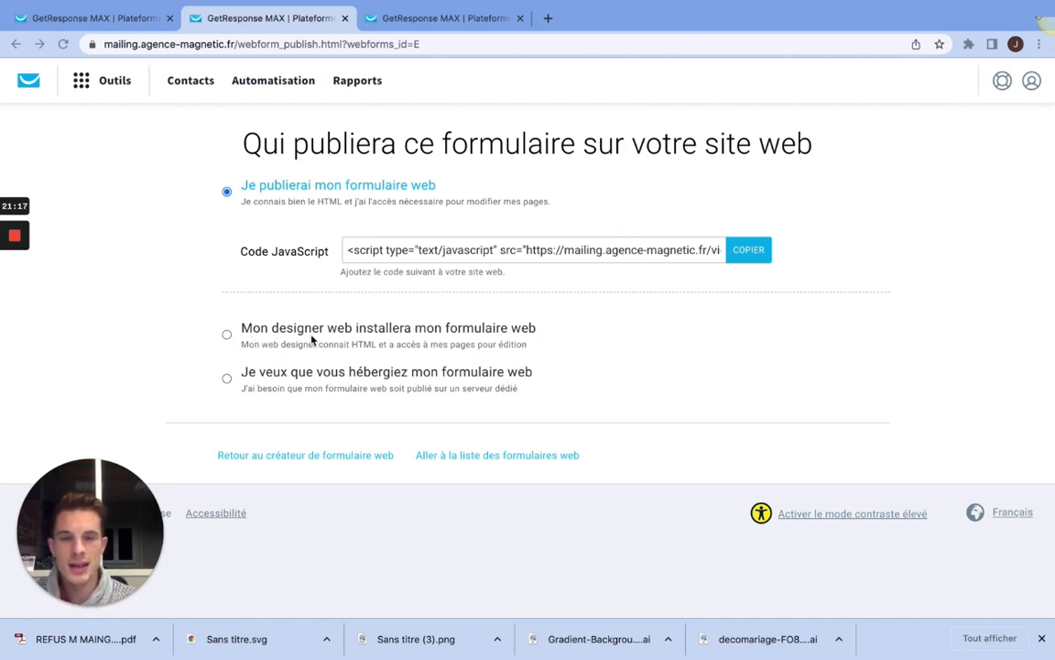
{"action": "left_click", "coordinate": [226, 334]}
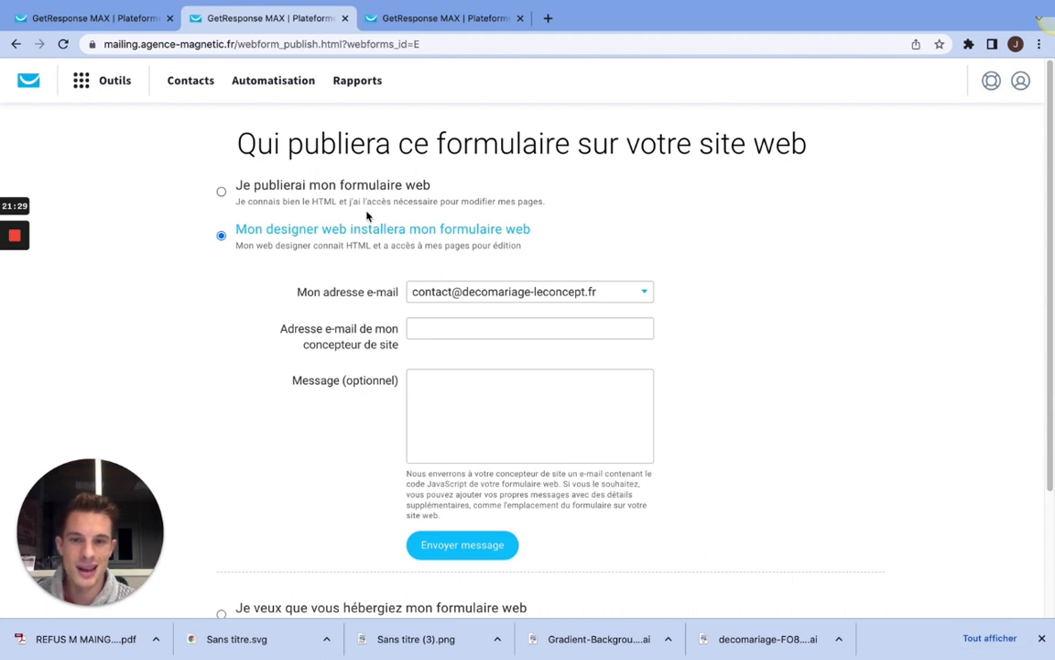
{"action": "scroll", "coordinate": [400, 250], "scroll_direction": "down", "scroll_amount": 3}
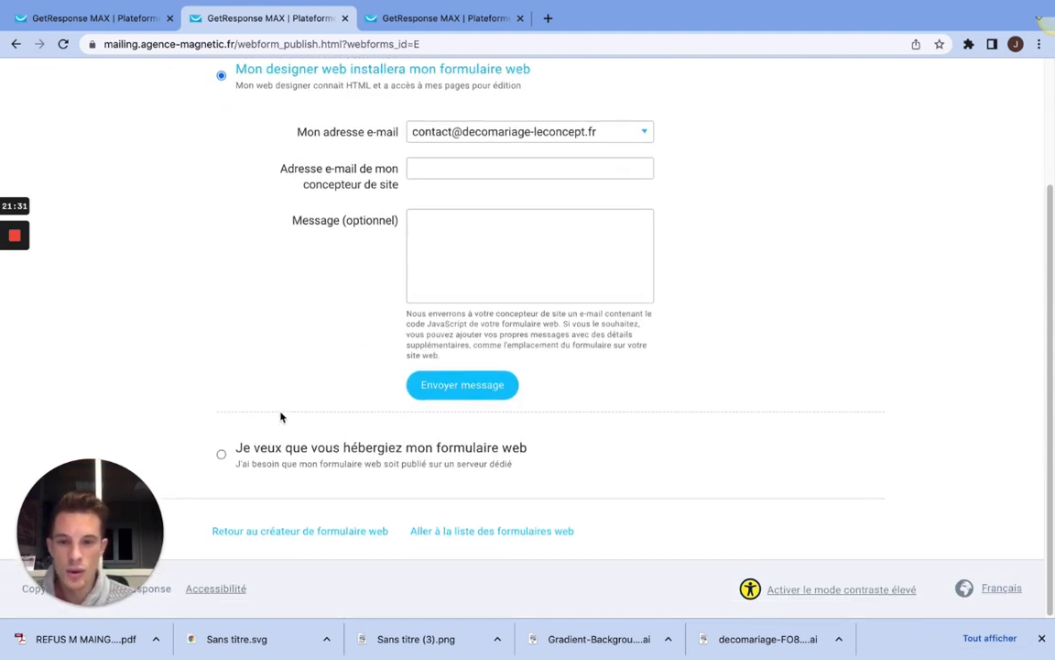
{"action": "left_click", "coordinate": [222, 455]}
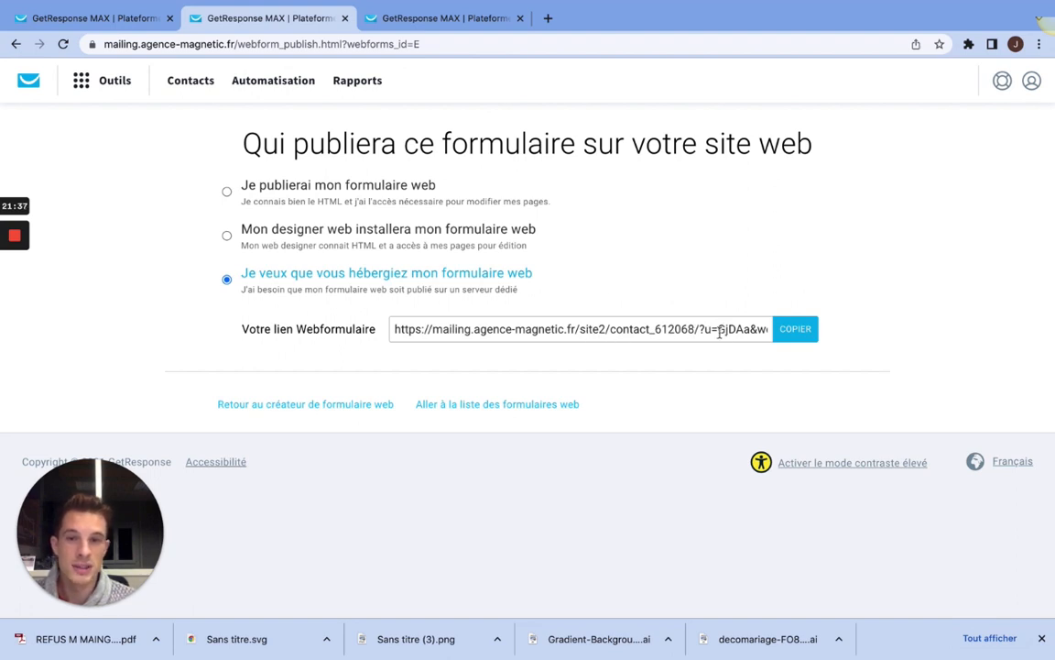
{"action": "left_click", "coordinate": [809, 331]}
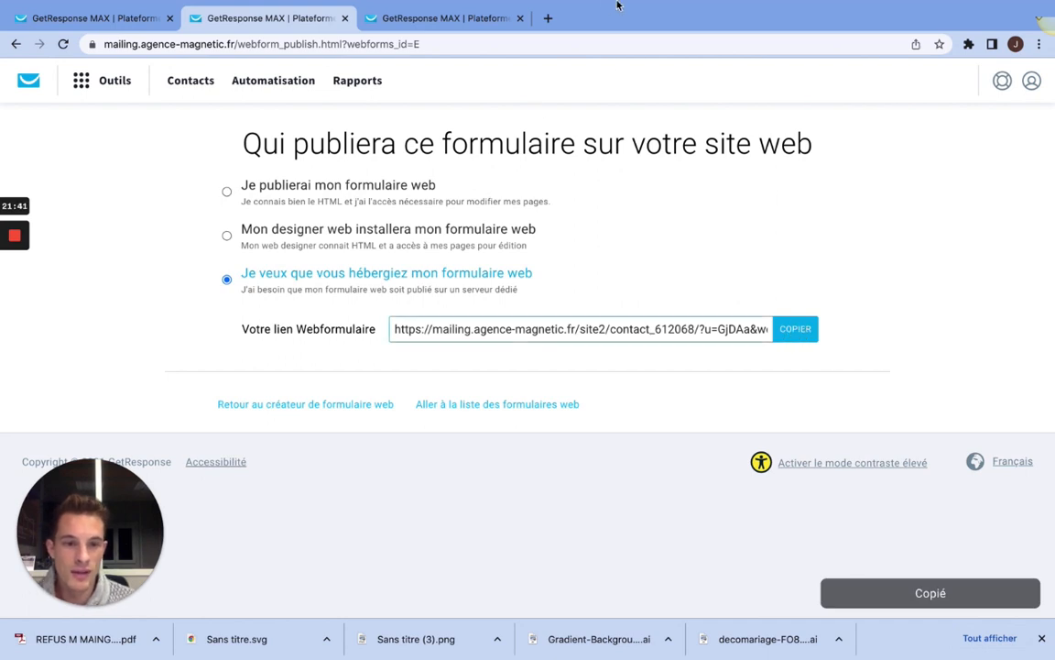
Step: Open the copied web form link in a new browser tab to view the hosted form
{"action": "left_click", "coordinate": [548, 19]}
{"action": "left_click", "coordinate": [246, 43]}
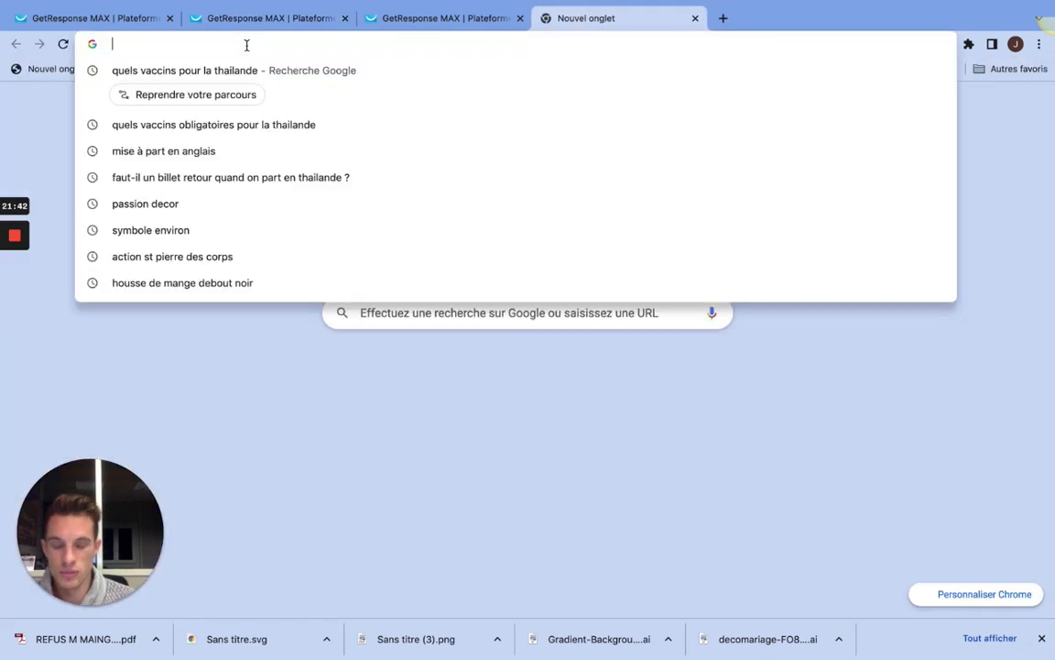
{"action": "type", "text": "https://mailing.agence-magnetic.fr/site2/contact_612068/?u=GjDAa&webforms_id=E"}
{"action": "key", "text": "Return"}
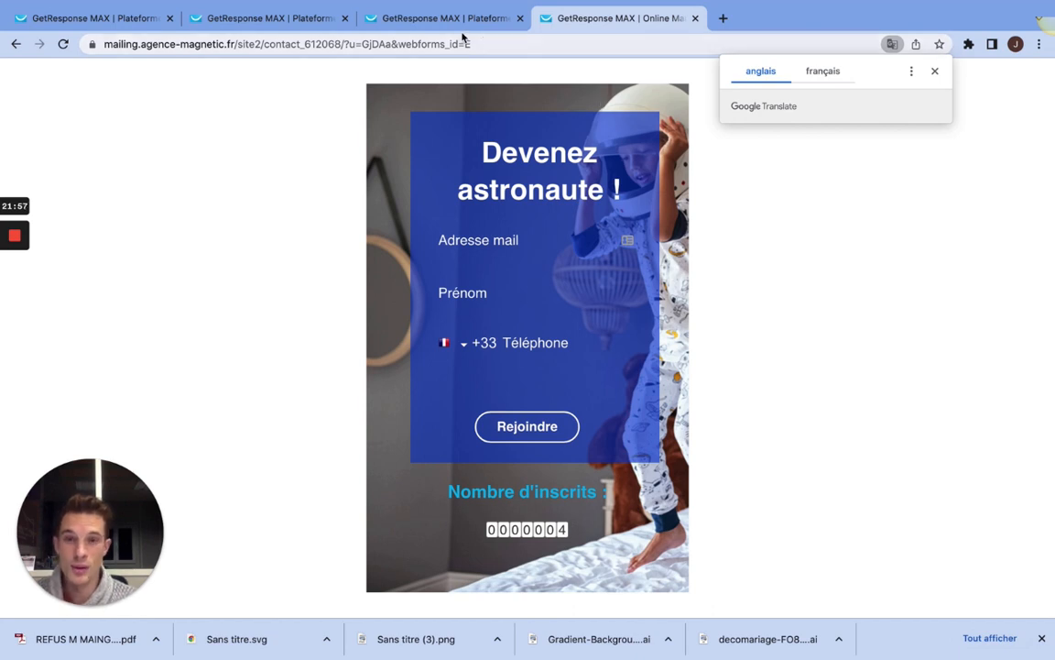
Step: Return to the form editor, open the form settings and review the form name and subscription options
{"action": "left_click", "coordinate": [413, 18]}
{"action": "left_click", "coordinate": [295, 20]}
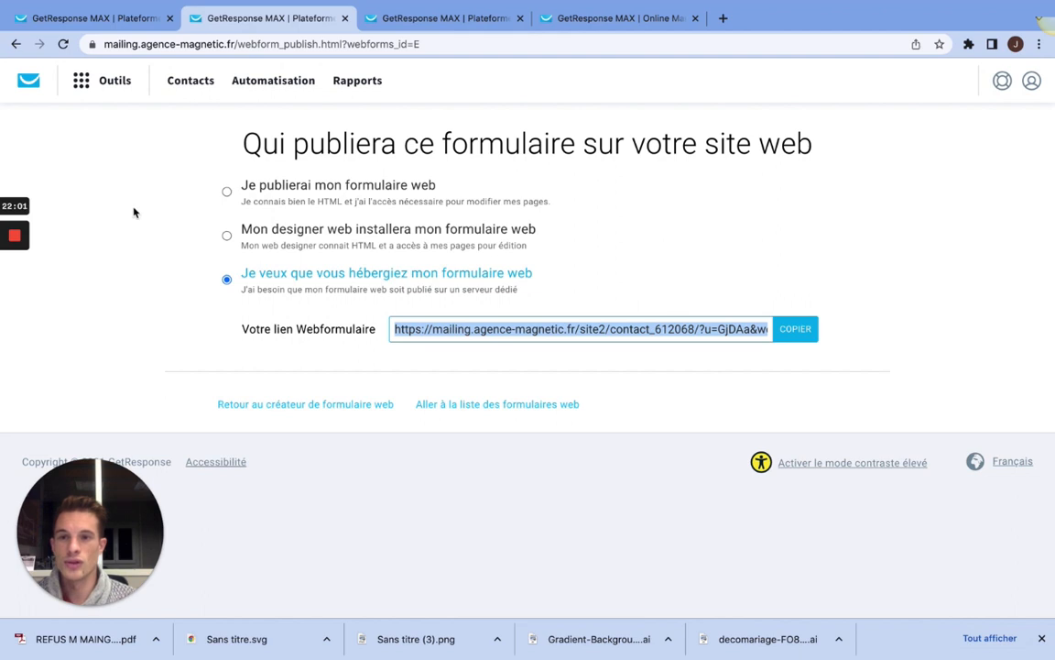
{"action": "left_click", "coordinate": [16, 44]}
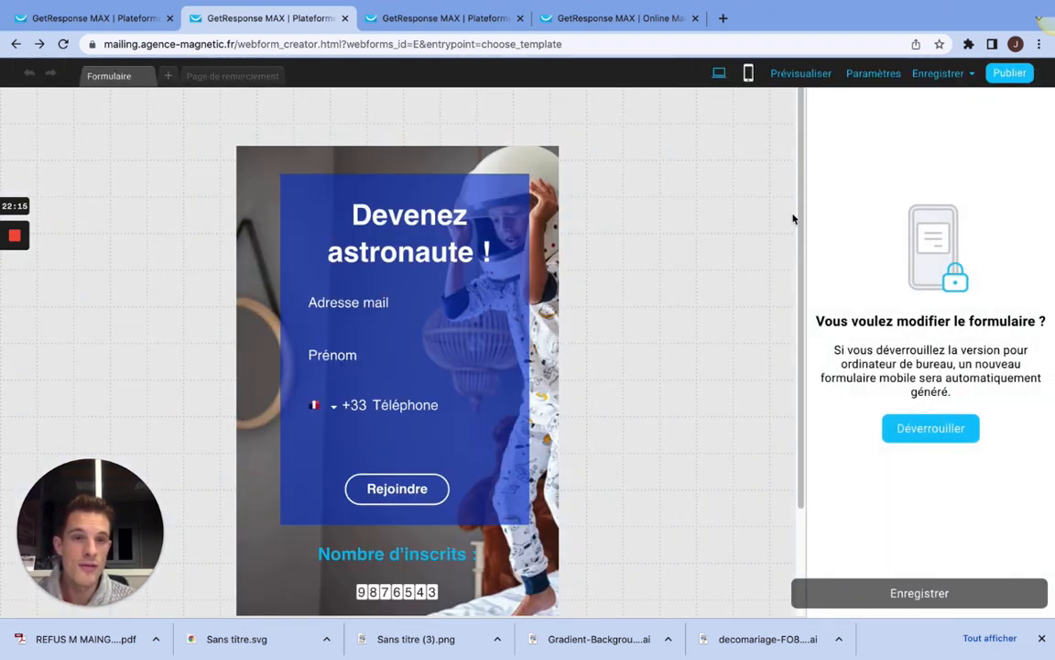
{"action": "left_click", "coordinate": [874, 79]}
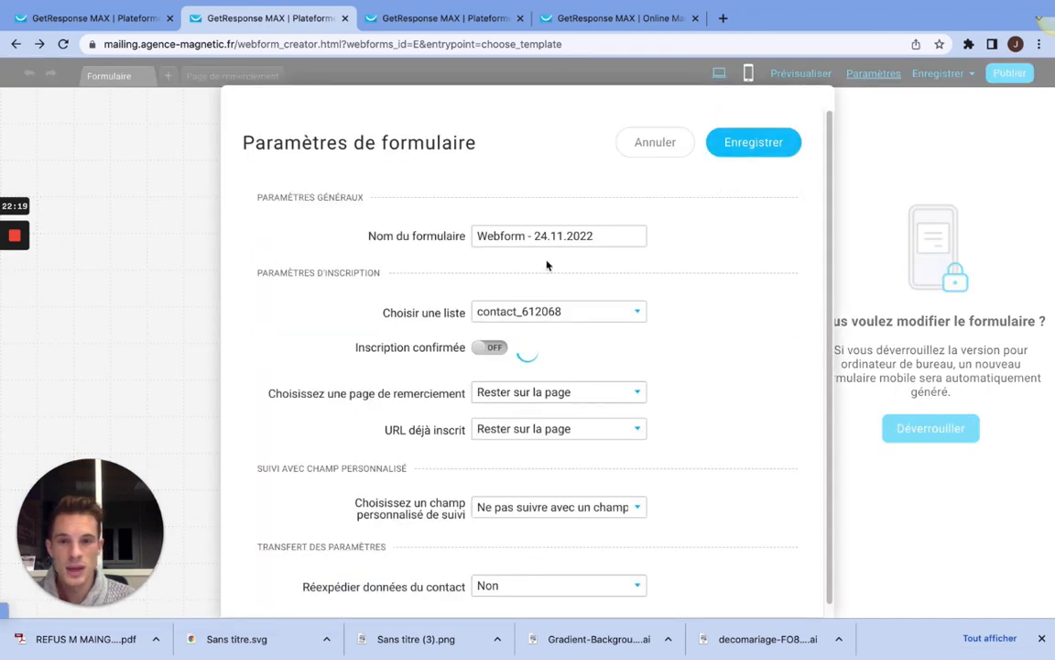
{"action": "left_click_drag", "start_coordinate": [601, 210], "coordinate": [453, 214]}
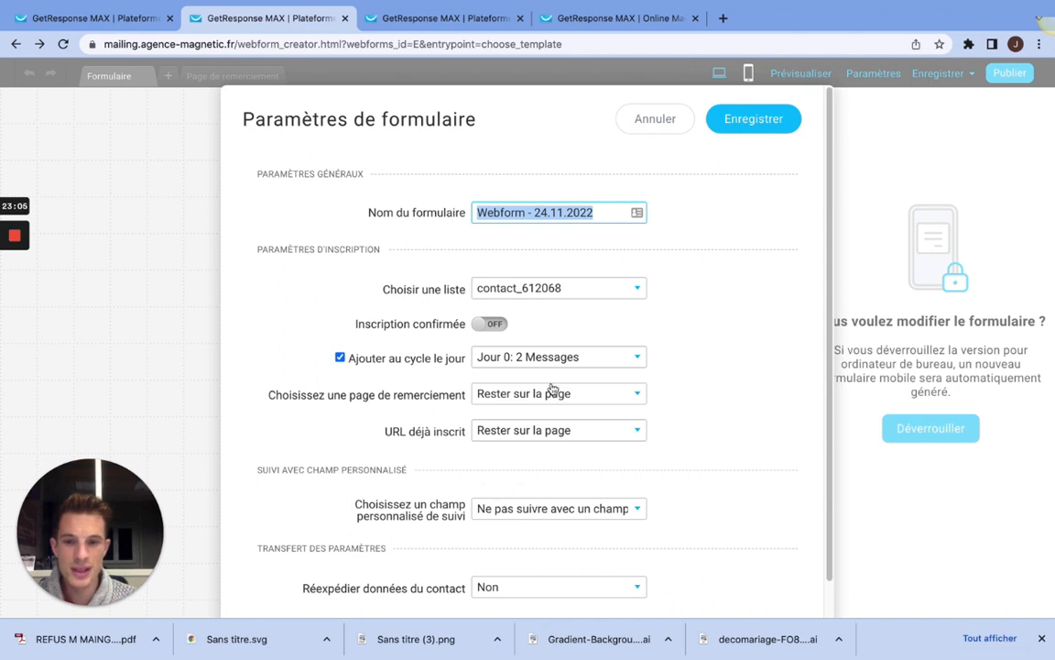
{"action": "scroll", "coordinate": [552, 389], "scroll_direction": "down", "scroll_amount": 1}
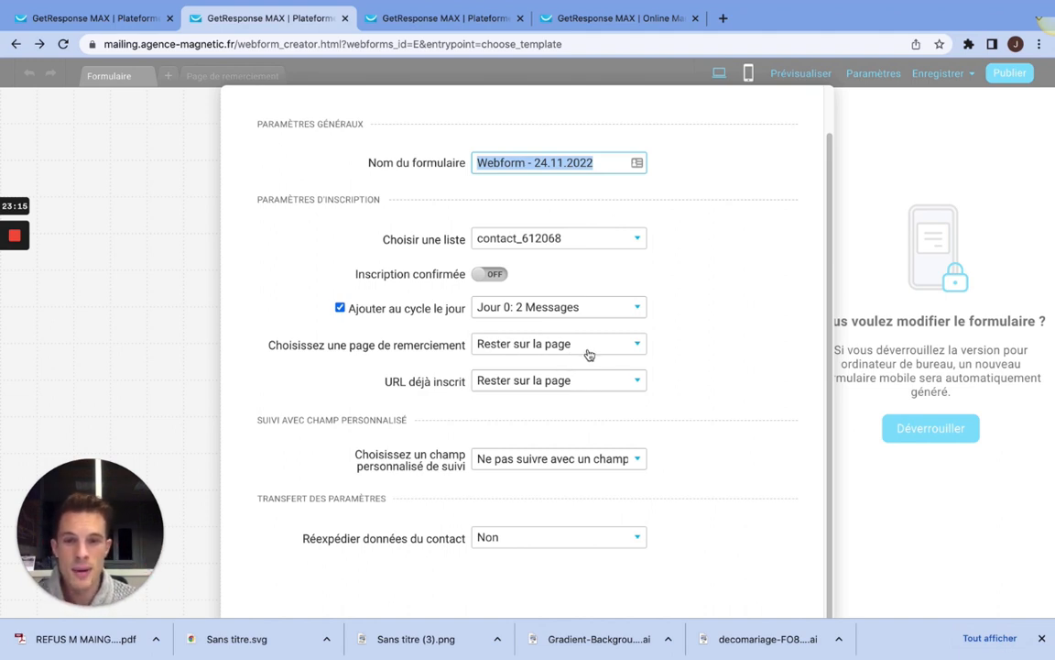
Step: Try to save the form settings with the thank-you page set to "Personnalisé" and no URL, and cancel the settings
{"action": "left_click", "coordinate": [573, 345]}
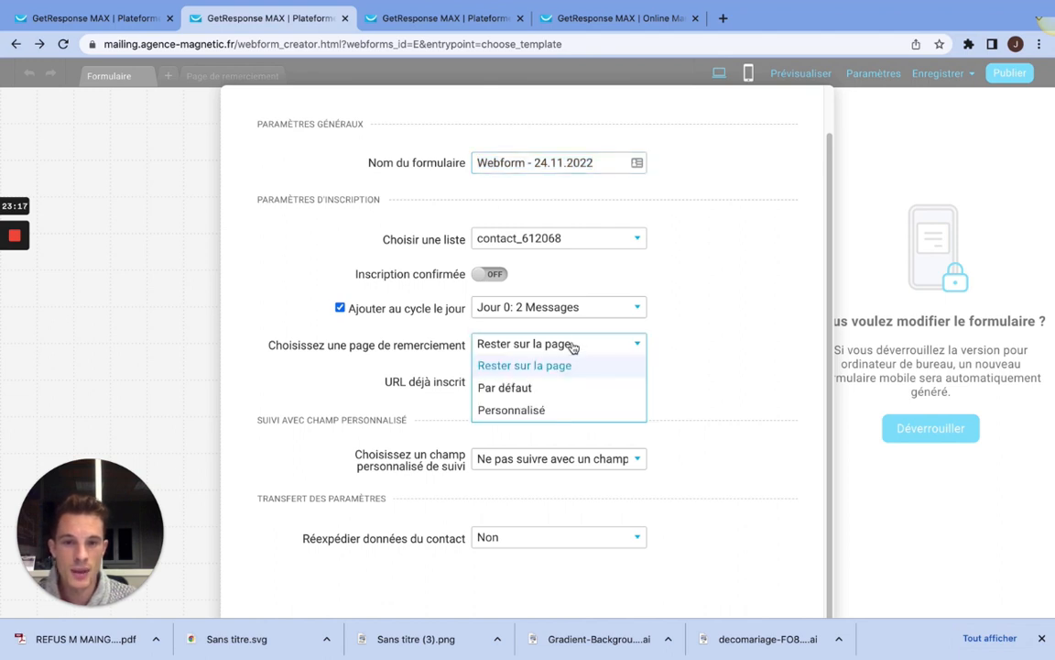
{"action": "left_click", "coordinate": [546, 410]}
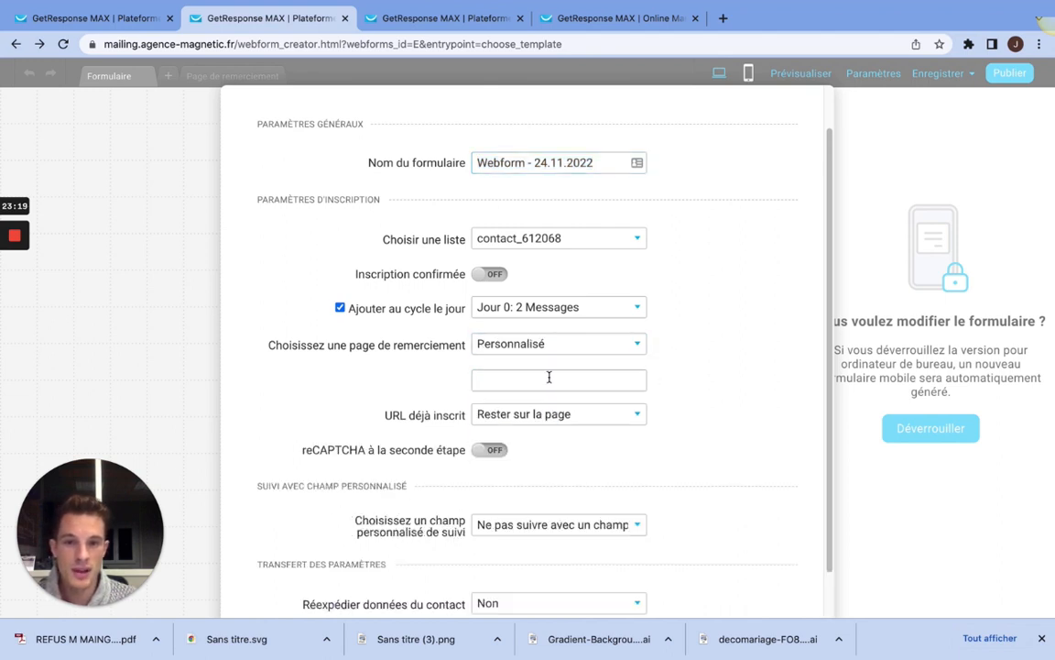
{"action": "left_click", "coordinate": [549, 377]}
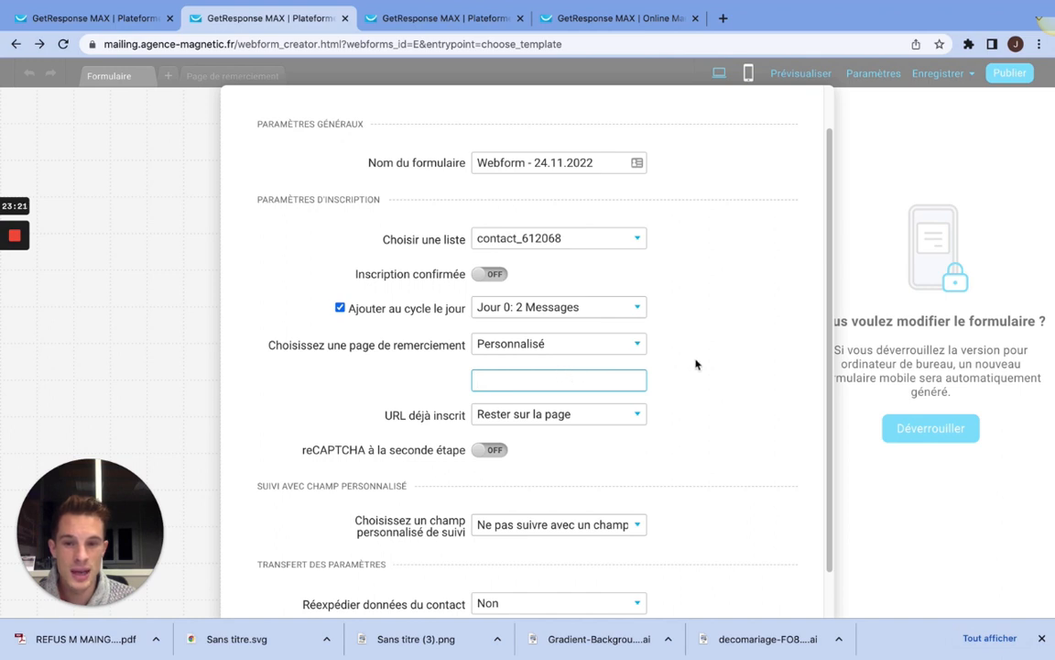
{"action": "scroll", "coordinate": [692, 343], "scroll_direction": "down", "scroll_amount": 3}
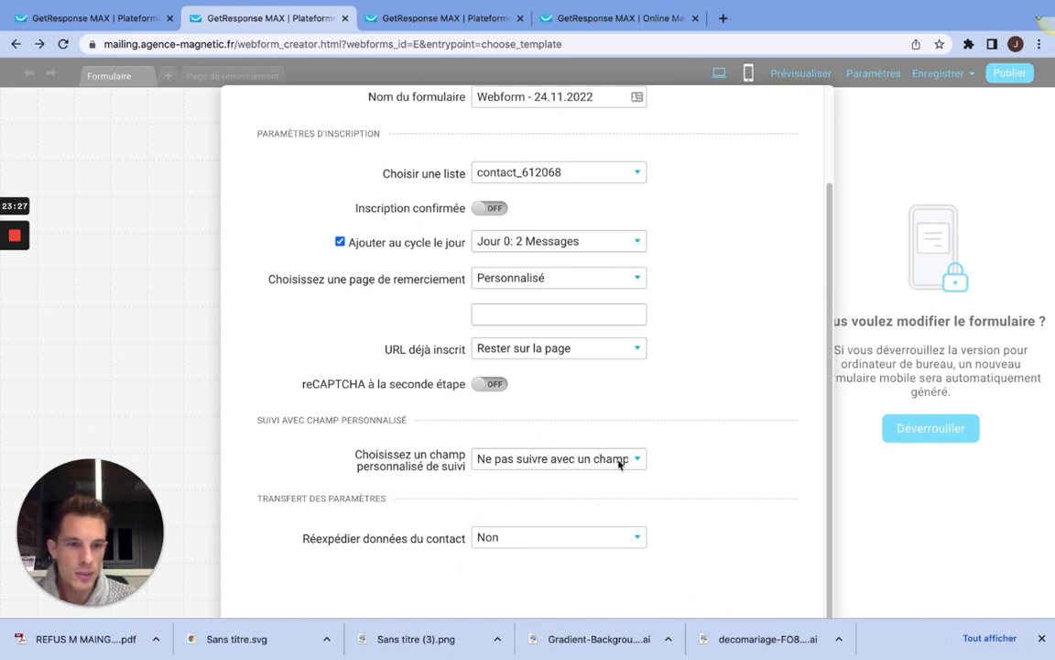
{"action": "scroll", "coordinate": [527, 335], "scroll_direction": "up", "scroll_amount": 5}
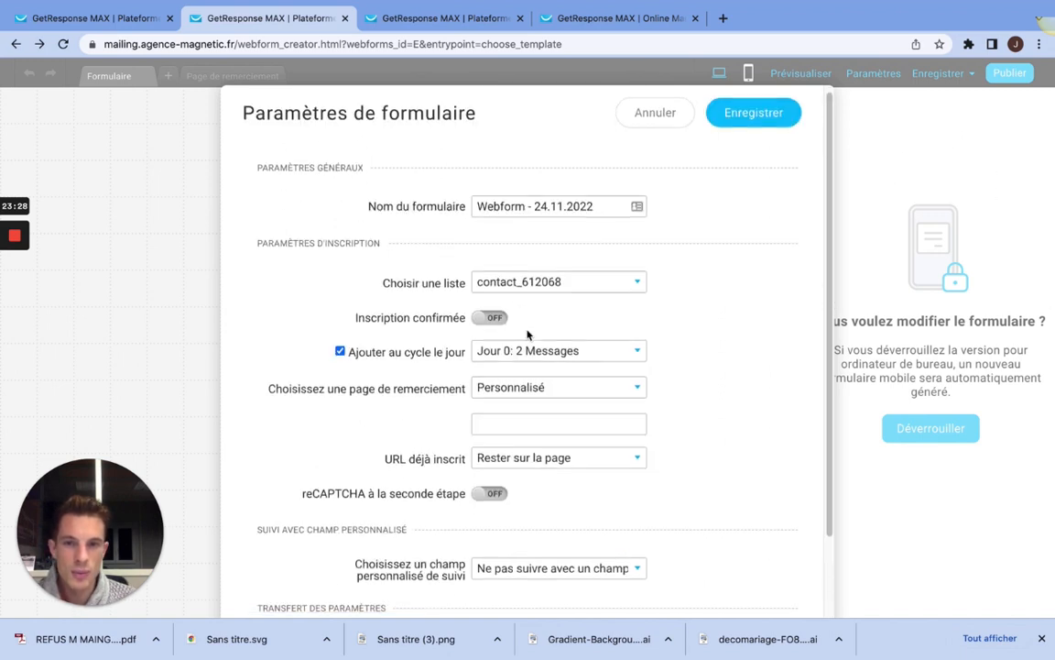
{"action": "left_click", "coordinate": [754, 122]}
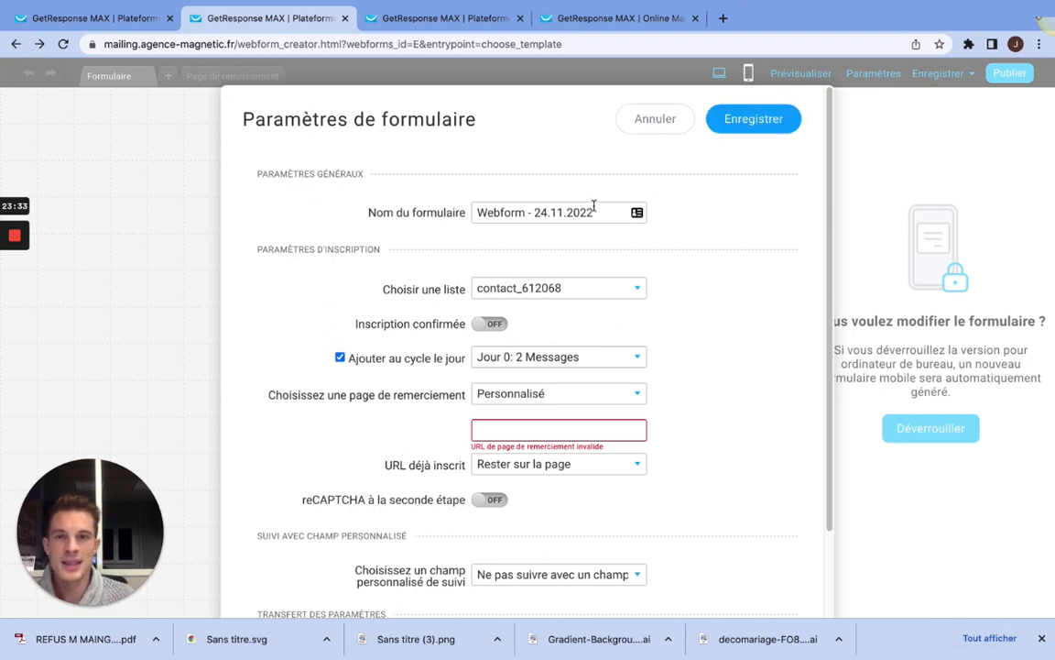
{"action": "left_click", "coordinate": [647, 131]}
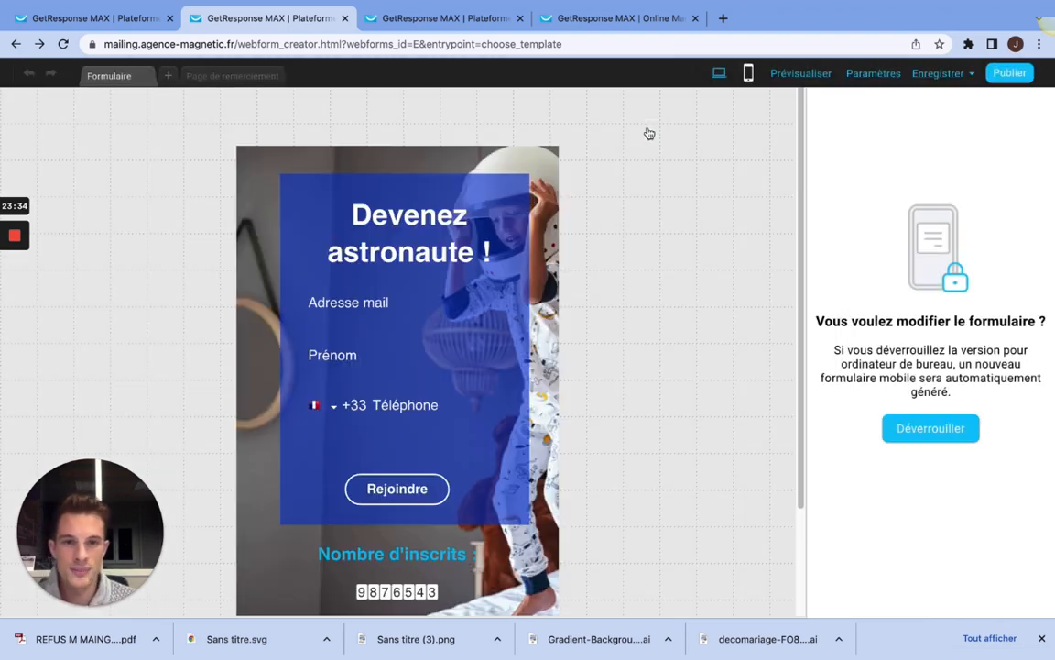
Step: Create a landing page named "test" from the "Marketing management" template
{"action": "left_click", "coordinate": [448, 18]}
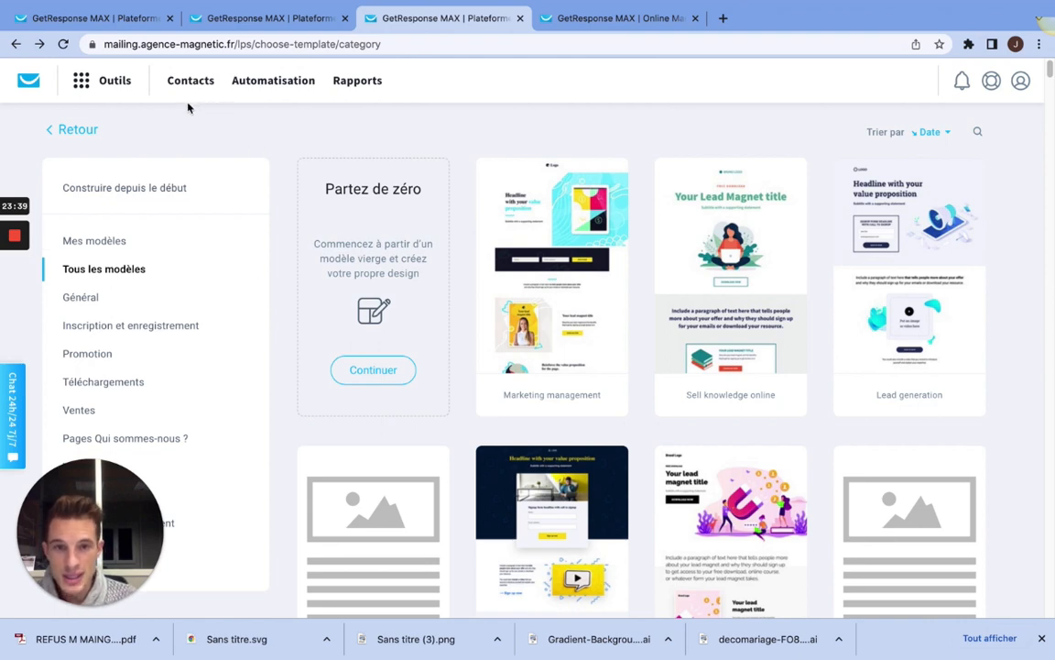
{"action": "left_click", "coordinate": [110, 88]}
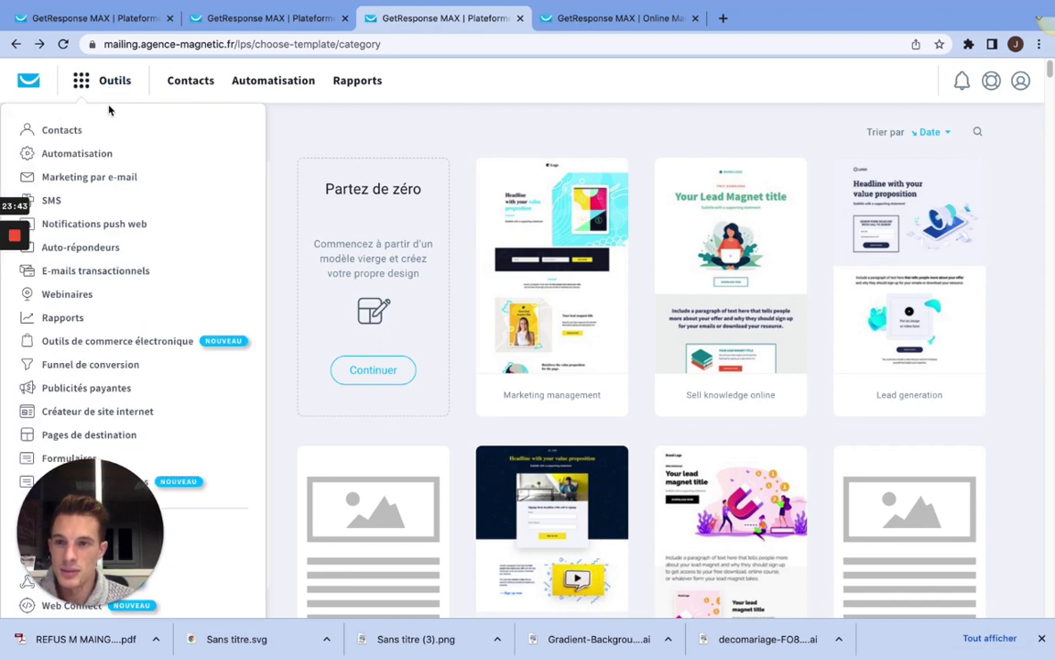
{"action": "left_click_drag", "start_coordinate": [83, 525], "coordinate": [372, 516]}
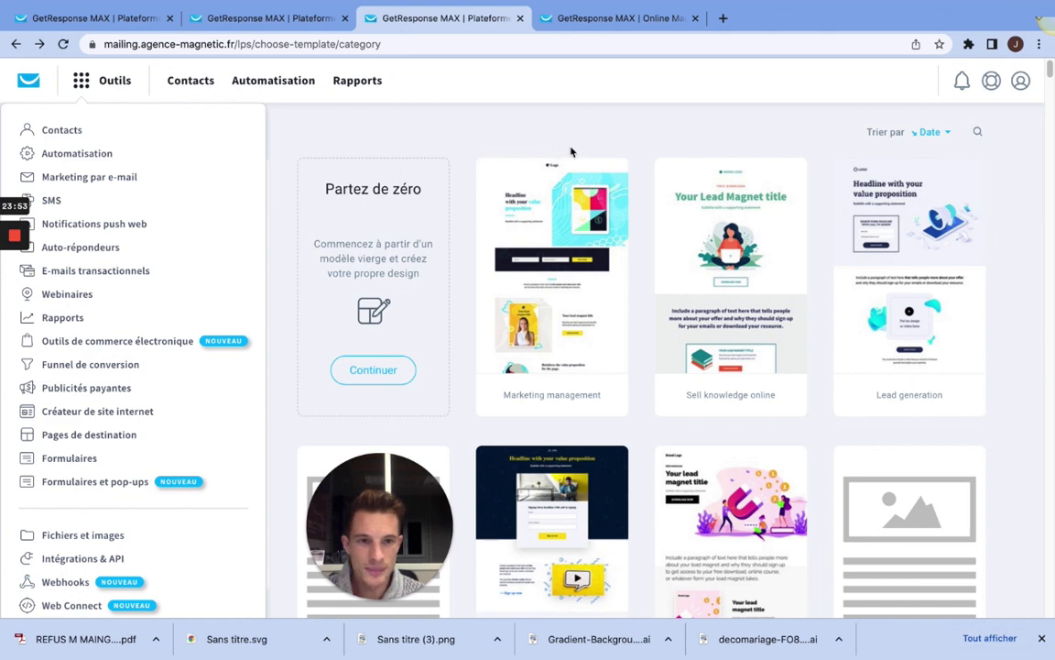
{"action": "mouse_move", "coordinate": [789, 277]}
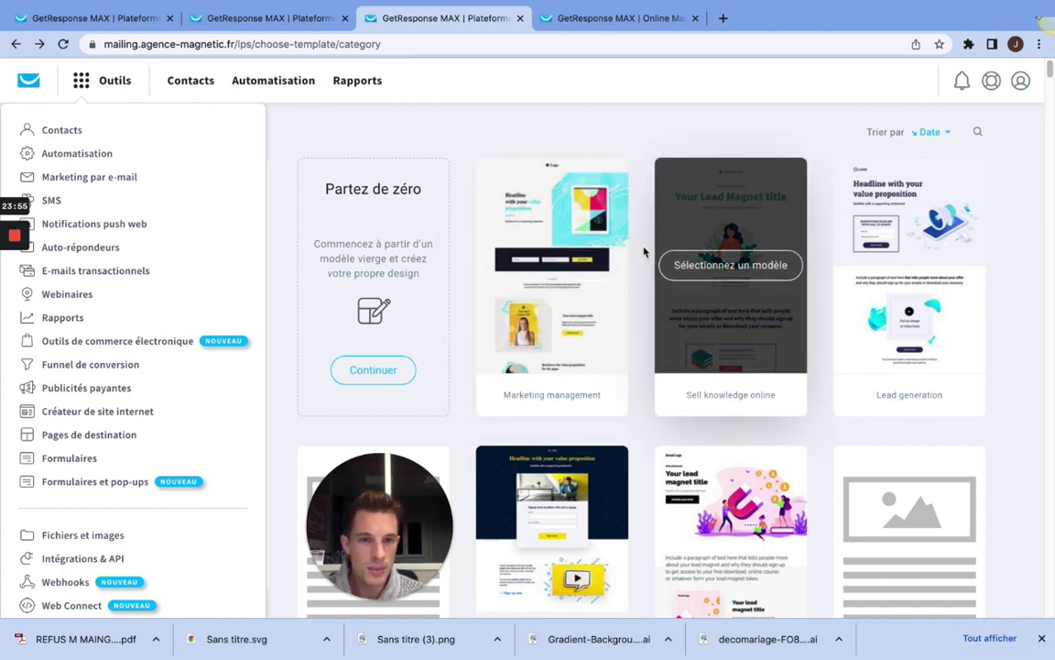
{"action": "left_click", "coordinate": [556, 266]}
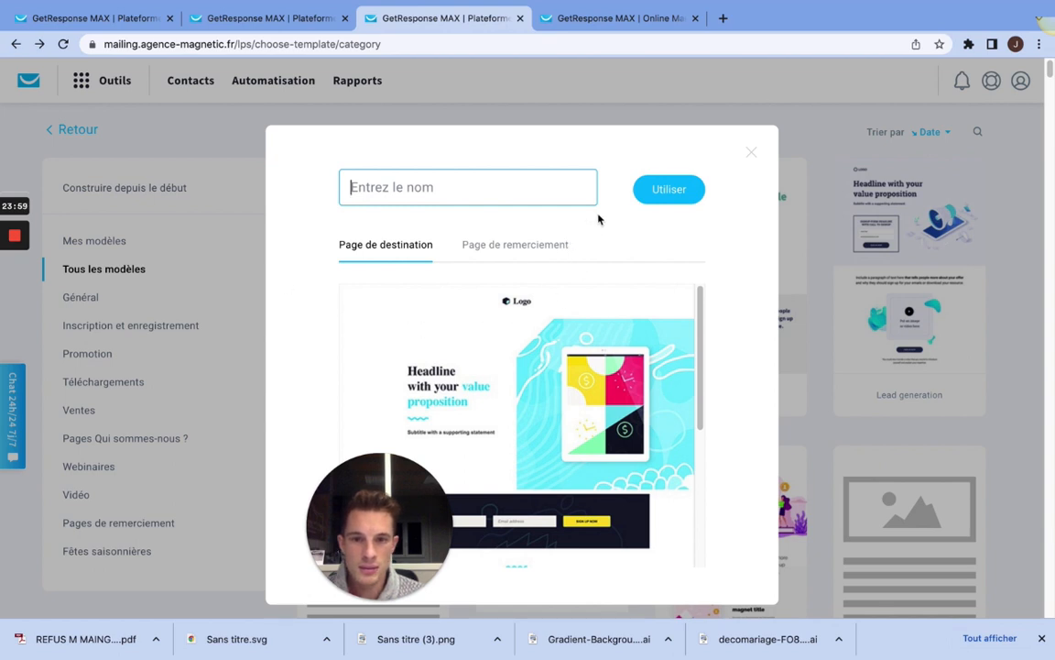
{"action": "type", "text": "test"}
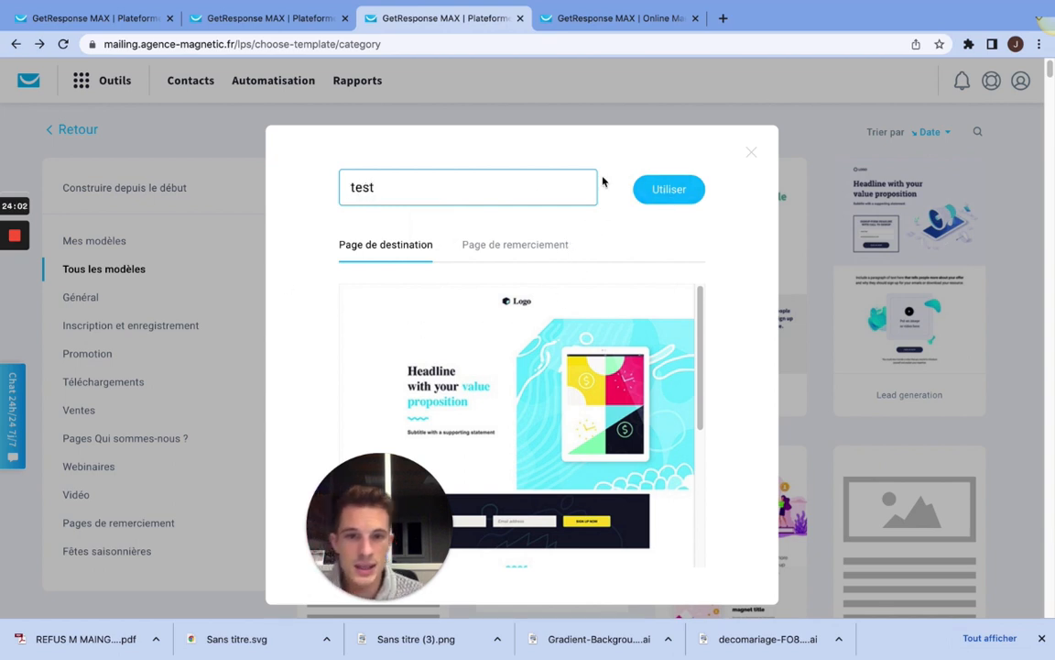
{"action": "left_click", "coordinate": [663, 191]}
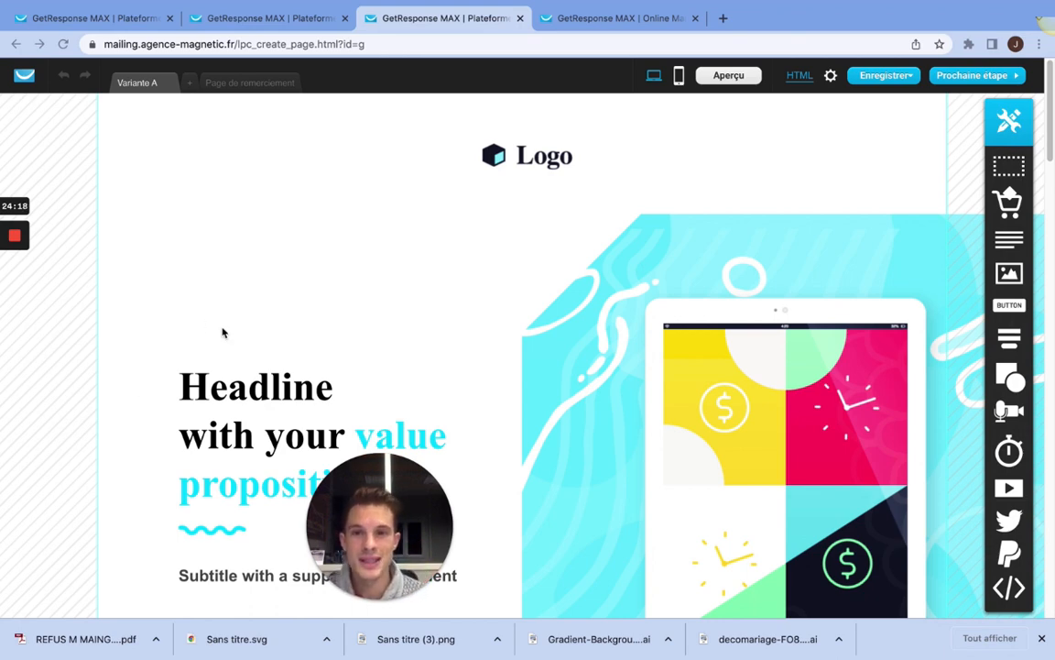
Step: Examine the landing page template's sections, including the sign-up block's name field, email field and button
{"action": "scroll", "coordinate": [551, 390], "scroll_direction": "down", "scroll_amount": 4}
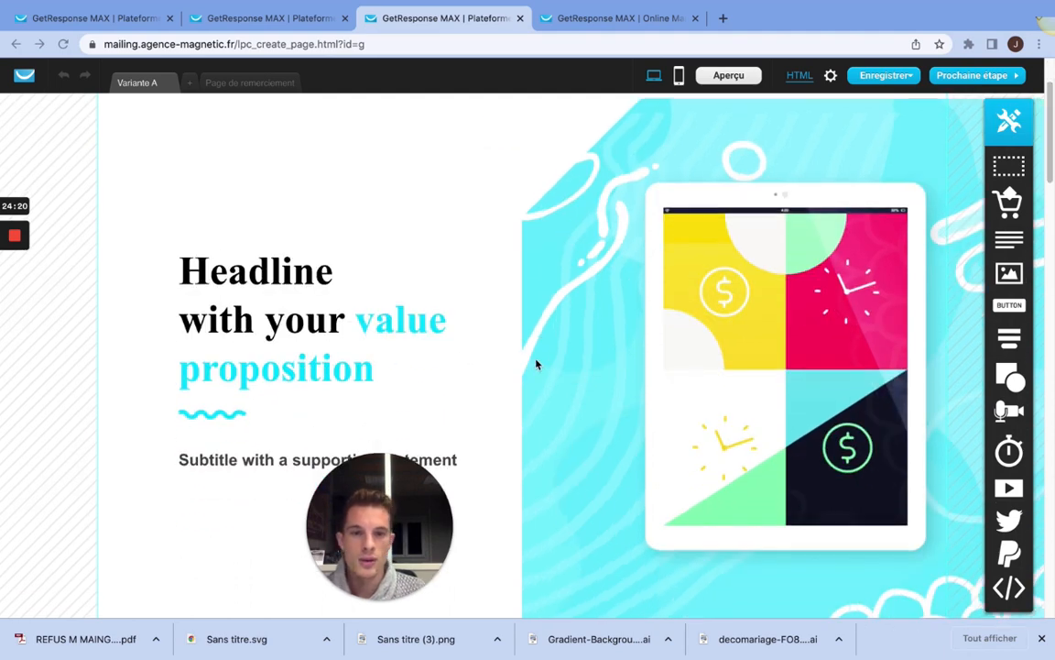
{"action": "scroll", "coordinate": [534, 363], "scroll_direction": "down", "scroll_amount": 2}
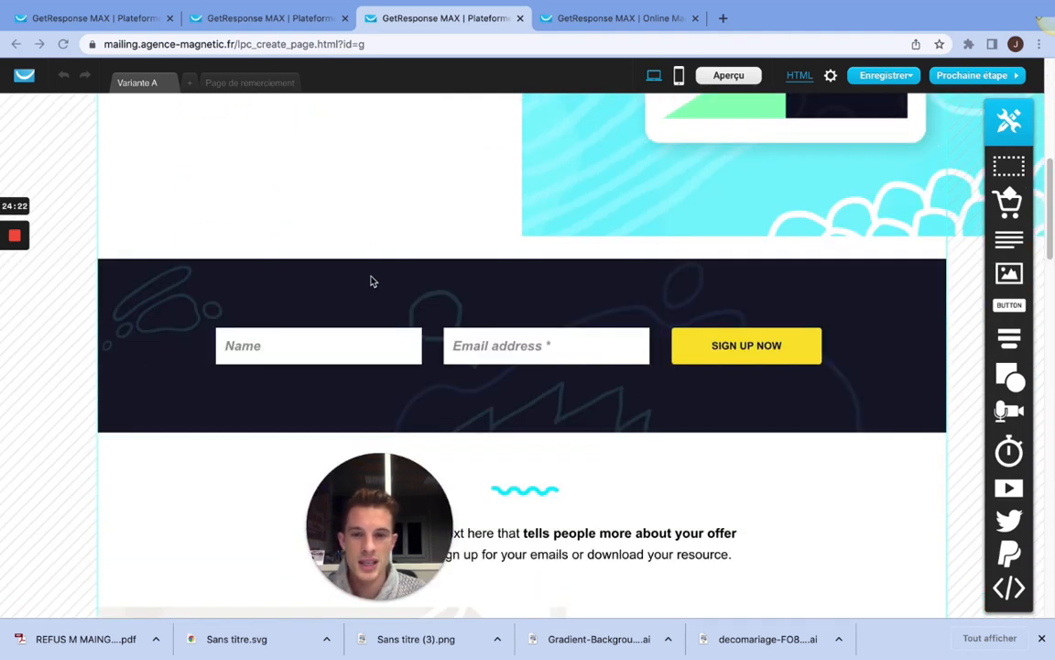
{"action": "left_click", "coordinate": [300, 347]}
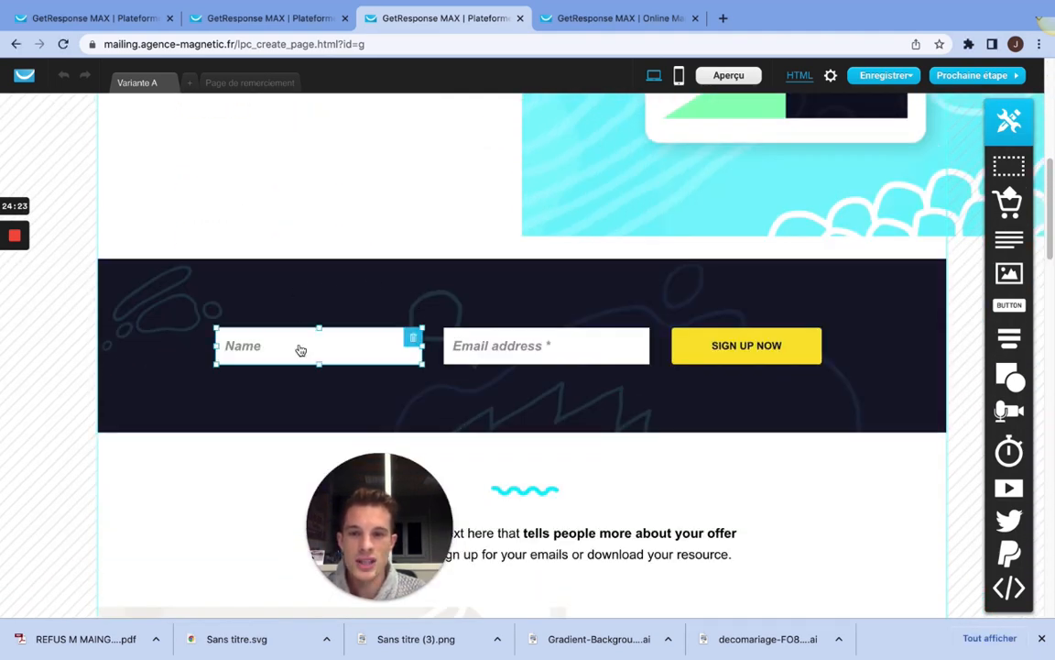
{"action": "left_click", "coordinate": [550, 346]}
{"action": "left_click", "coordinate": [769, 349]}
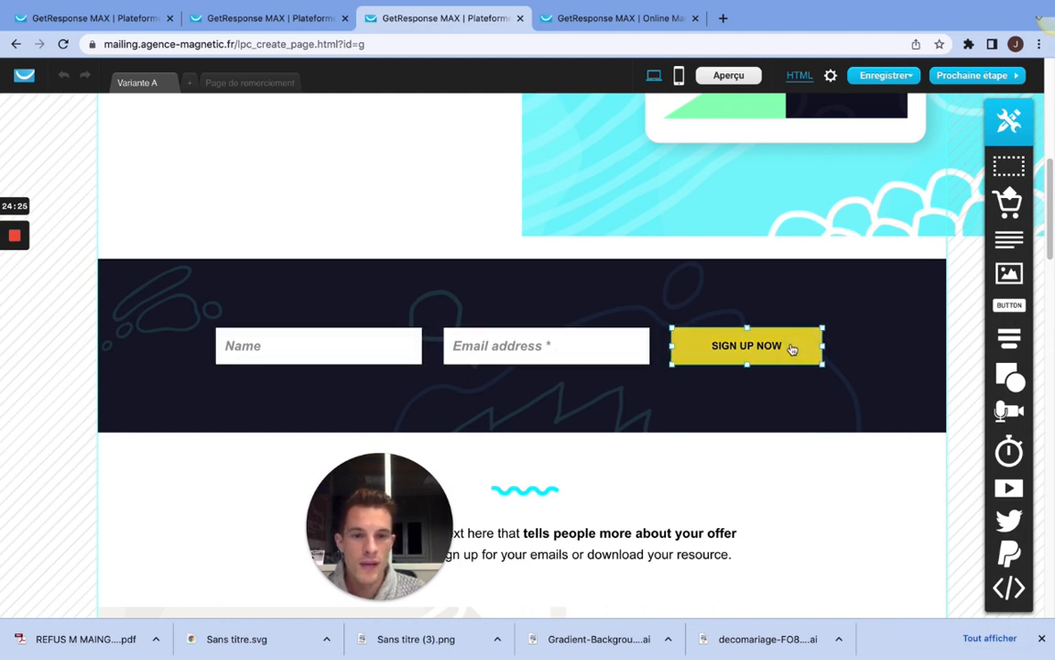
{"action": "left_click", "coordinate": [508, 348]}
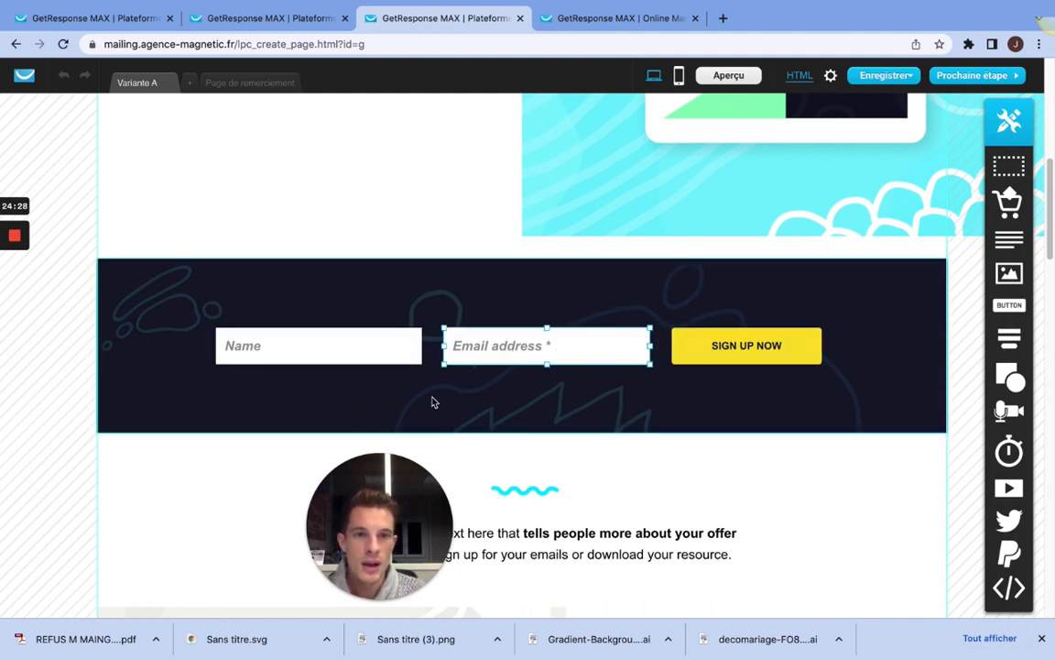
{"action": "scroll", "coordinate": [289, 394], "scroll_direction": "down", "scroll_amount": 4}
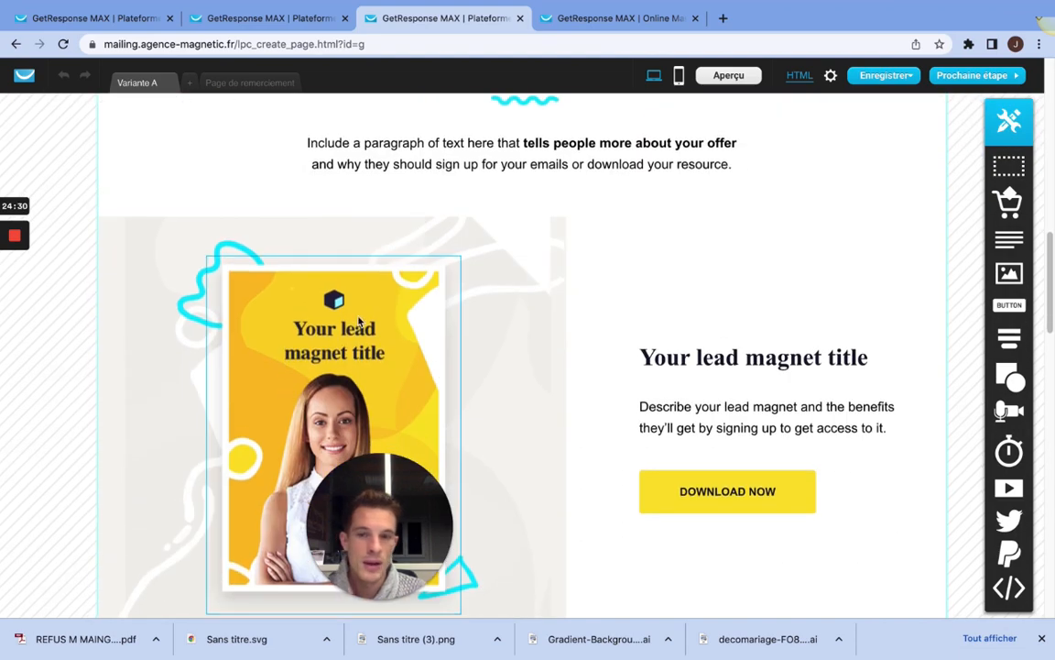
{"action": "scroll", "coordinate": [359, 318], "scroll_direction": "down", "scroll_amount": 4}
{"action": "scroll", "coordinate": [359, 318], "scroll_direction": "down", "scroll_amount": 2}
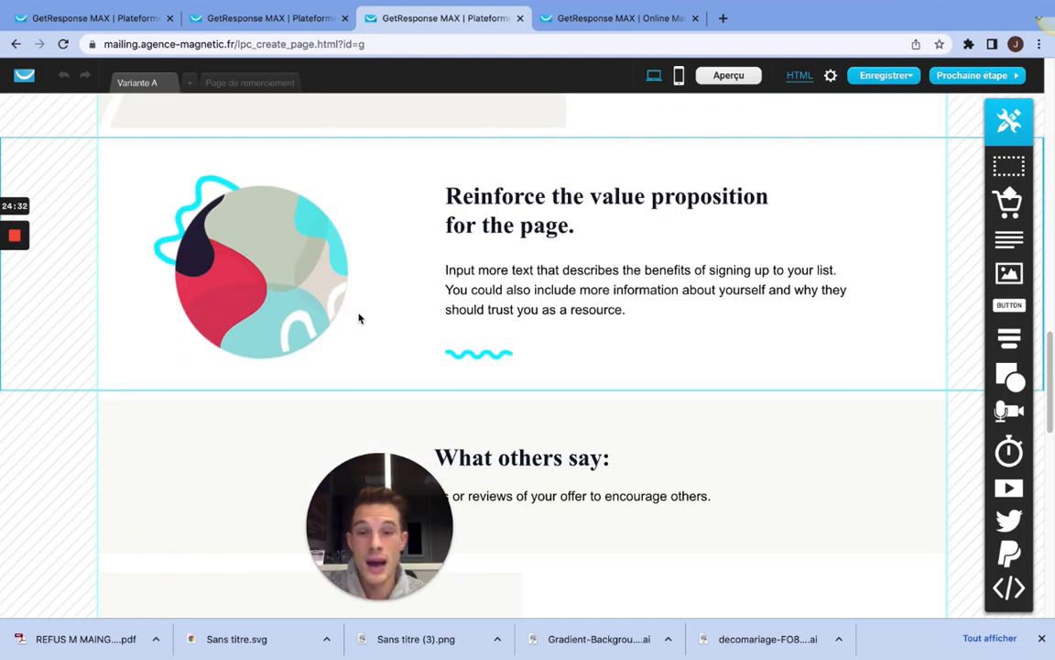
{"action": "scroll", "coordinate": [394, 313], "scroll_direction": "down", "scroll_amount": 4}
Step: Delete the dark sign-up form section with its name and email fields from the landing page
{"action": "left_click", "coordinate": [15, 294]}
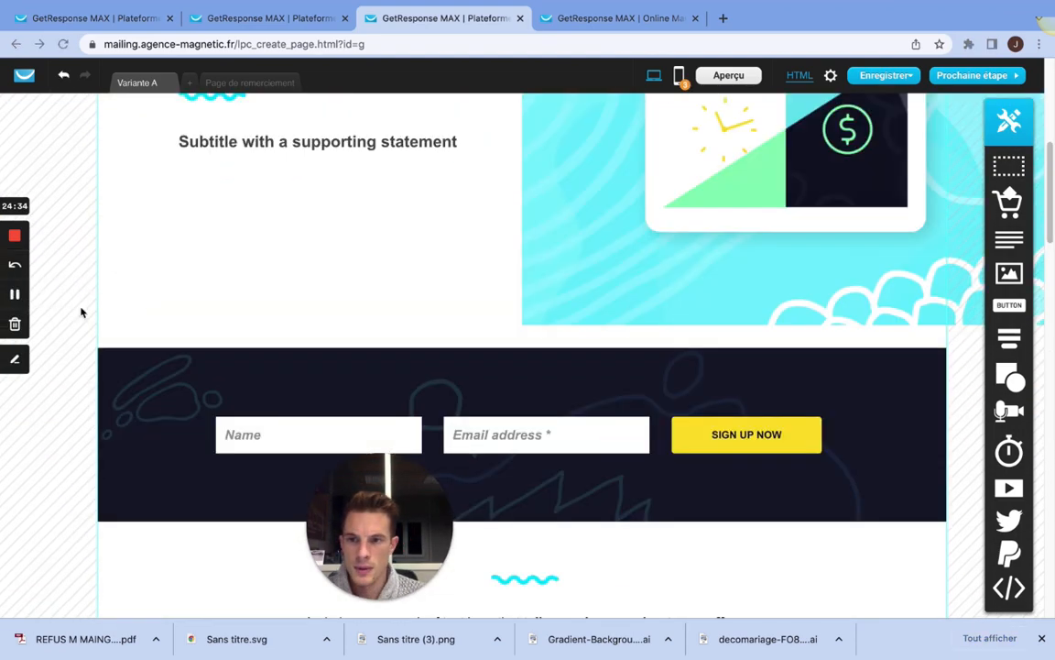
{"action": "scroll", "coordinate": [423, 315], "scroll_direction": "up", "scroll_amount": 1}
{"action": "scroll", "coordinate": [417, 330], "scroll_direction": "down", "scroll_amount": 1}
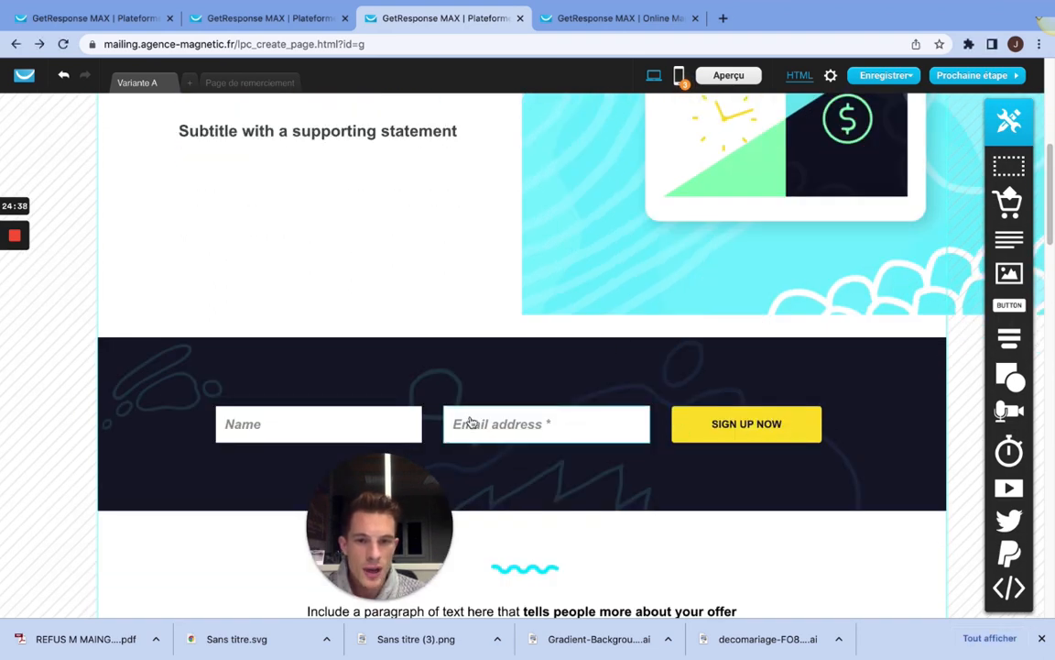
{"action": "left_click", "coordinate": [429, 423]}
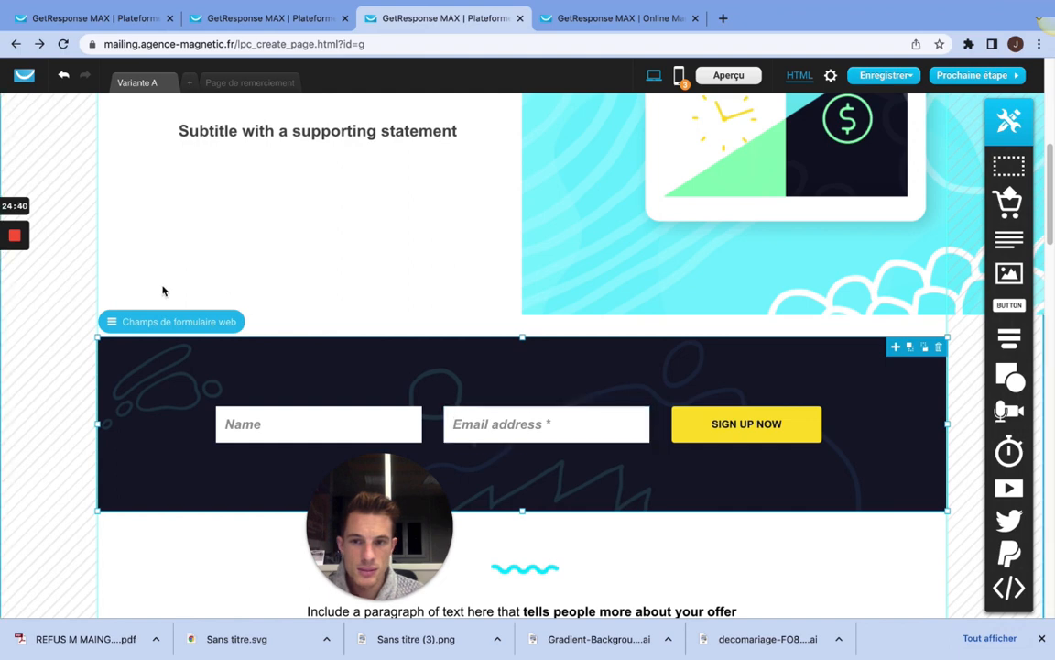
{"action": "left_click", "coordinate": [939, 349]}
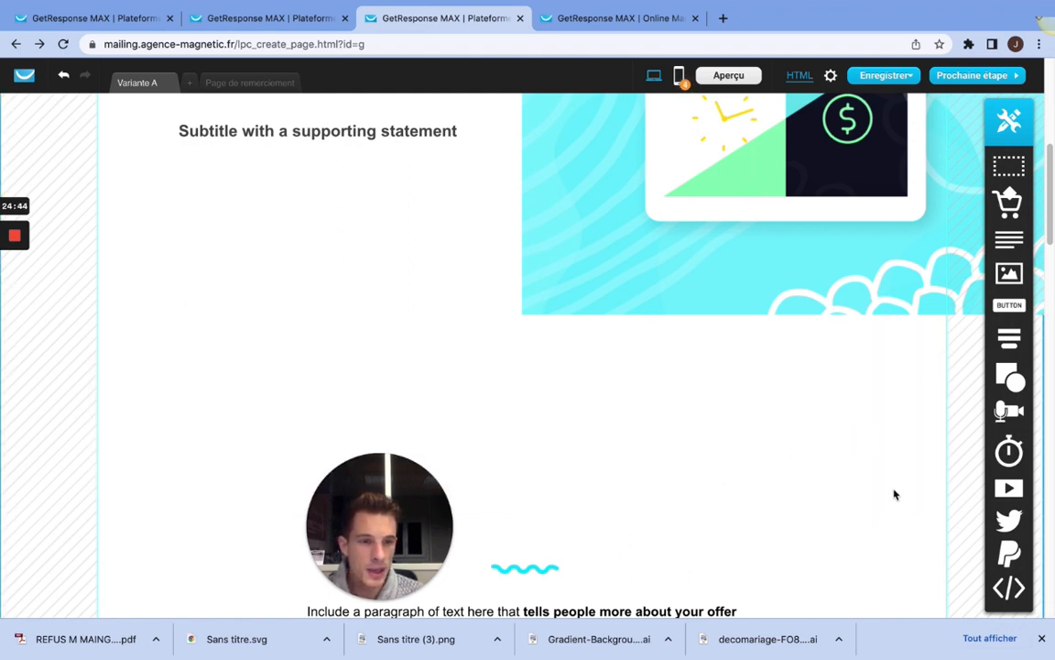
Step: Insert a static web form below the subtitle and add the gender and home_phone fields to it
{"action": "mouse_move", "coordinate": [1013, 345]}
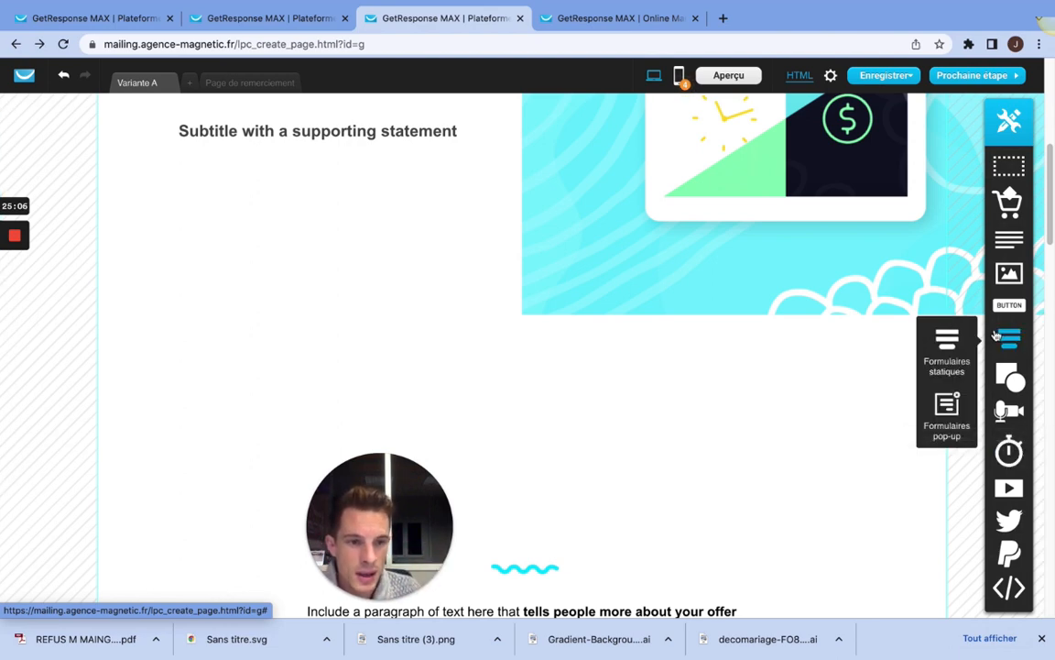
{"action": "left_click_drag", "start_coordinate": [734, 355], "coordinate": [309, 325]}
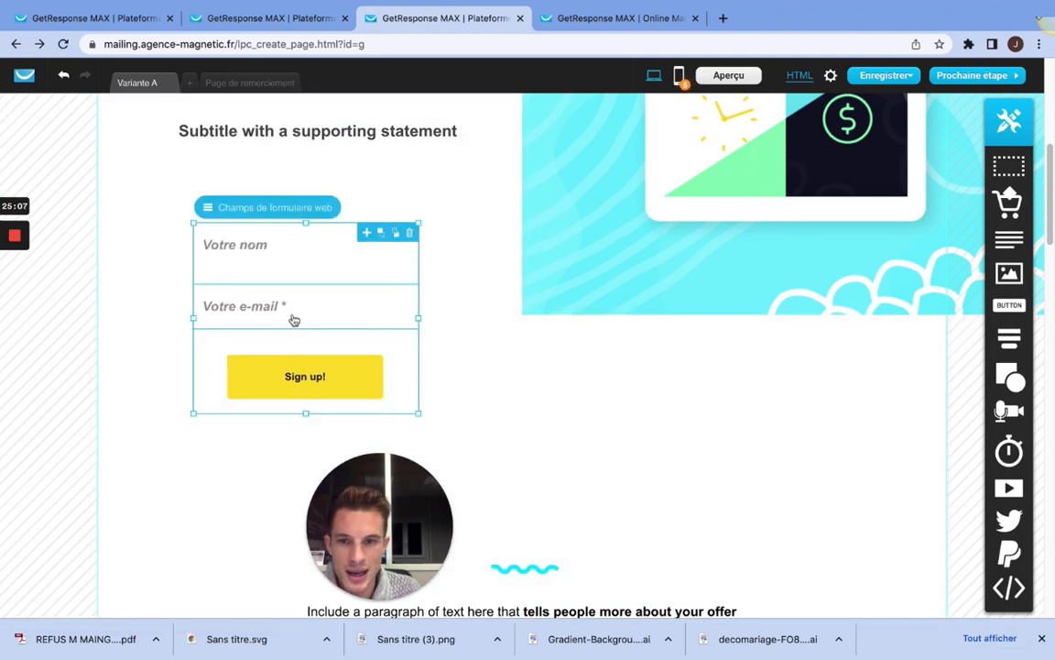
{"action": "left_click", "coordinate": [246, 207]}
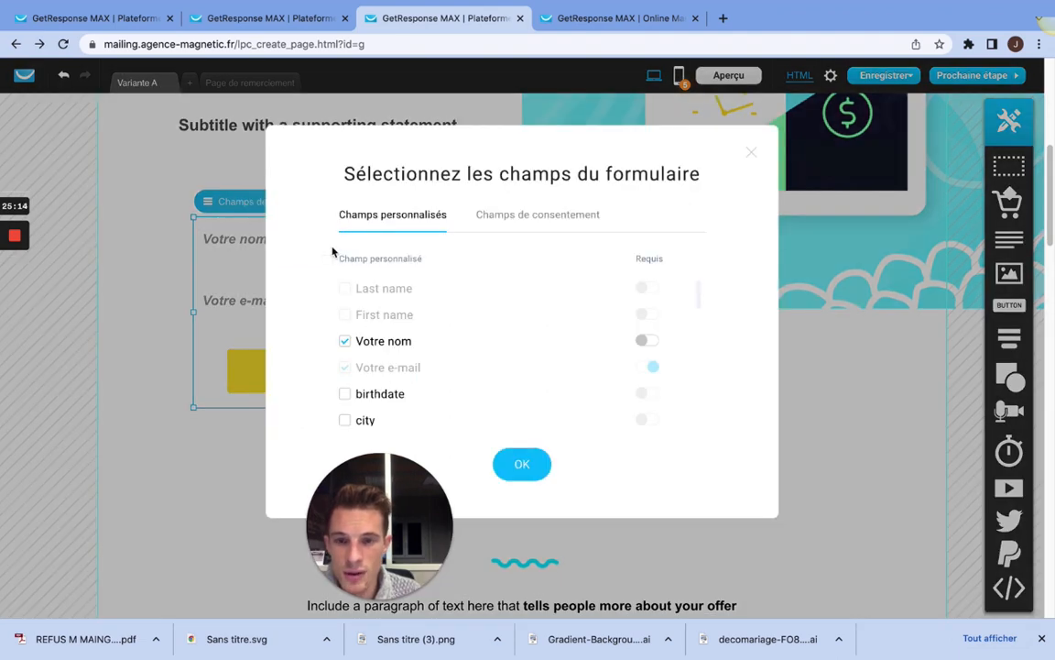
{"action": "scroll", "coordinate": [449, 346], "scroll_direction": "down", "scroll_amount": 5}
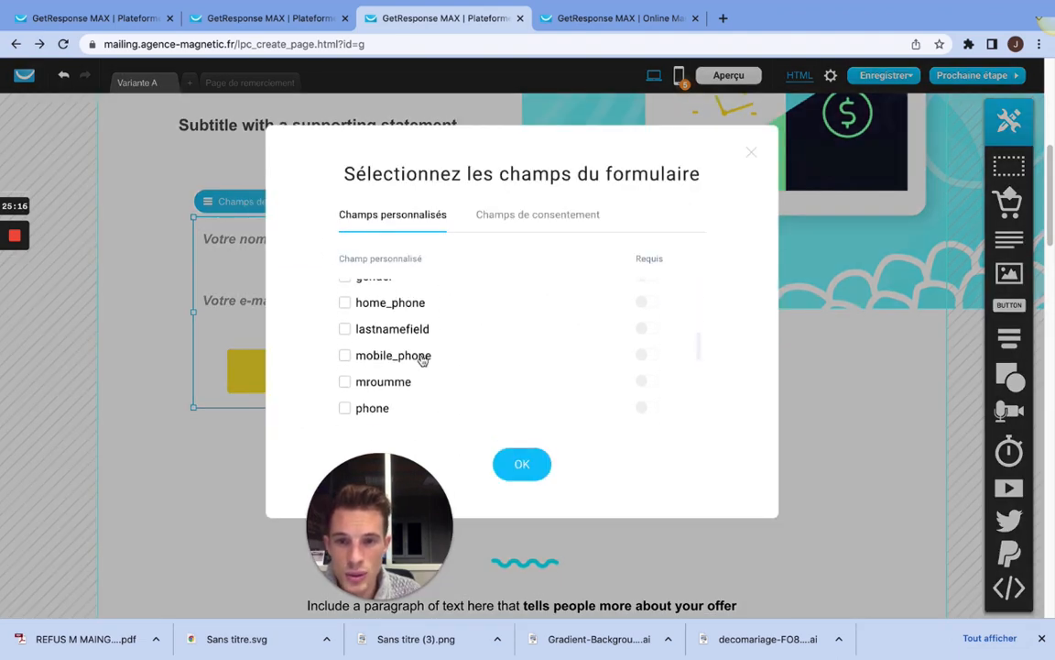
{"action": "scroll", "coordinate": [430, 355], "scroll_direction": "up", "scroll_amount": 1}
{"action": "scroll", "coordinate": [376, 330], "scroll_direction": "up", "scroll_amount": 2}
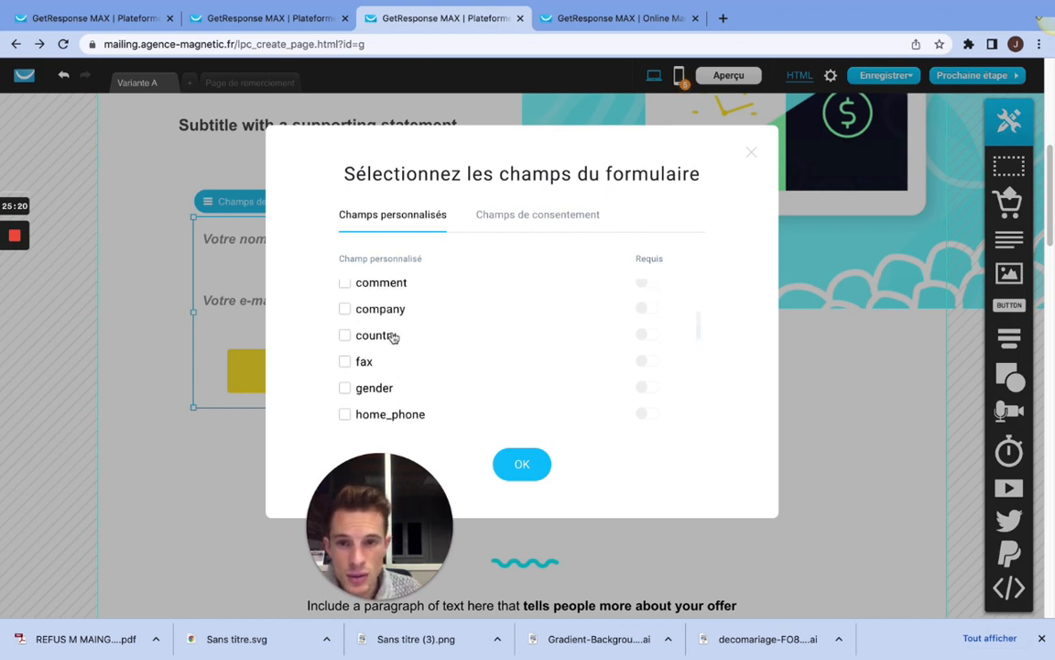
{"action": "scroll", "coordinate": [393, 337], "scroll_direction": "down", "scroll_amount": 1}
{"action": "left_click", "coordinate": [346, 363]}
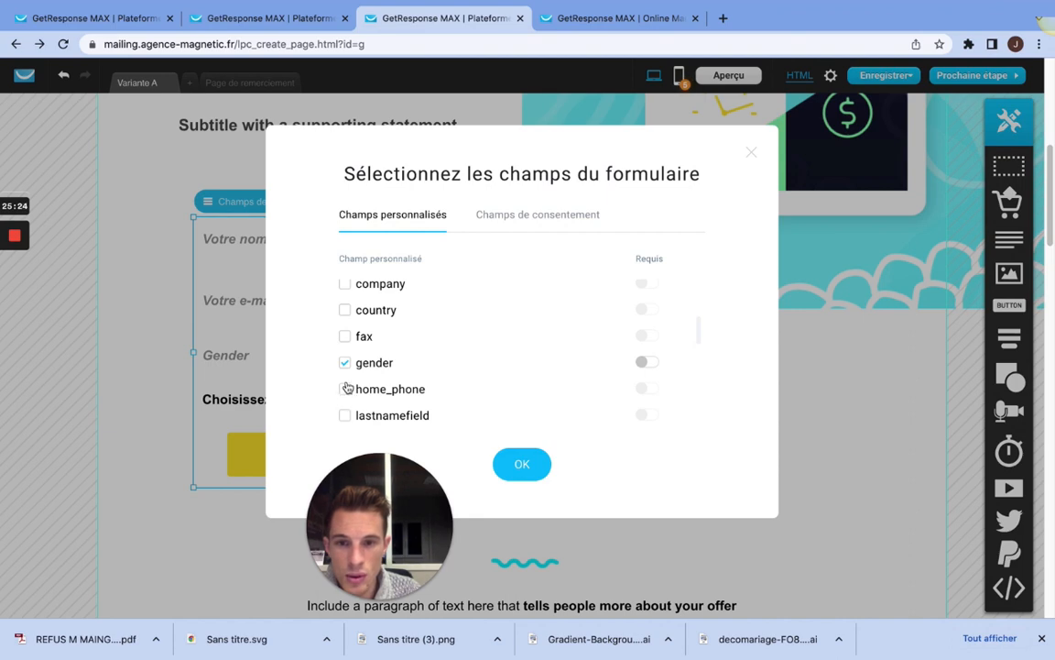
{"action": "left_click", "coordinate": [346, 389]}
{"action": "left_click", "coordinate": [525, 464]}
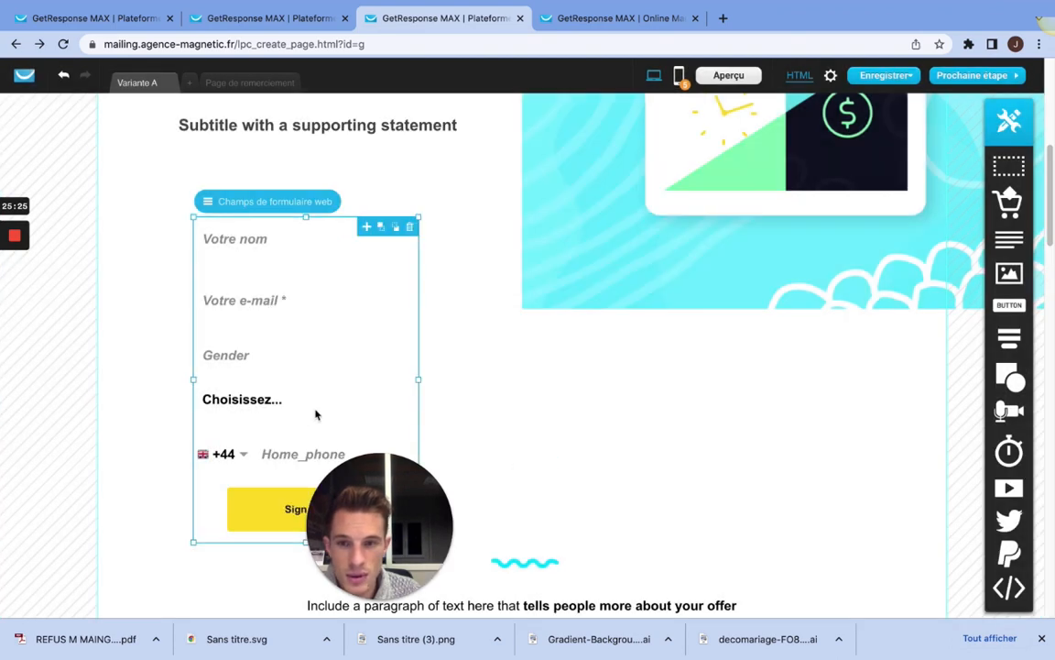
Step: Change the new form's name field placeholder text to "Nom"
{"action": "scroll", "coordinate": [299, 306], "scroll_direction": "down", "scroll_amount": 2}
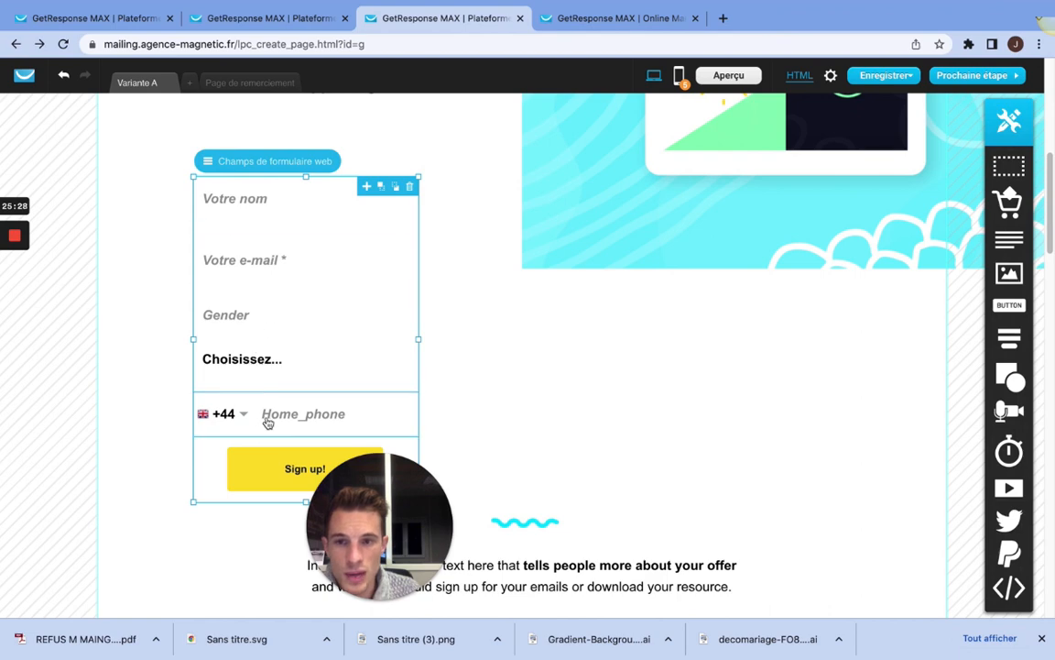
{"action": "left_click", "coordinate": [262, 206]}
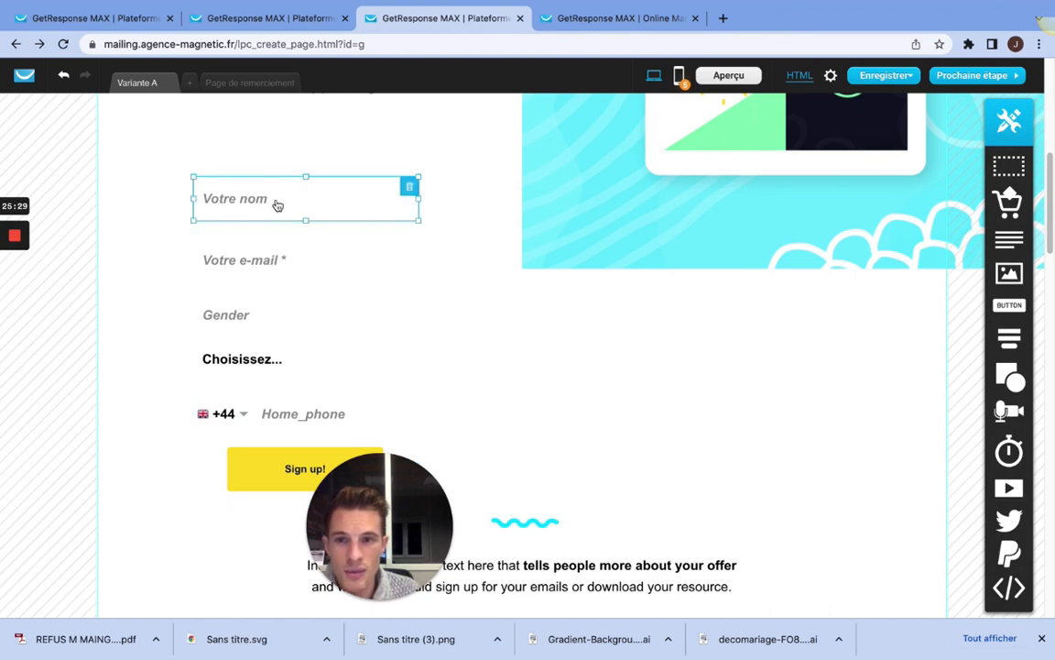
{"action": "double_click", "coordinate": [277, 206]}
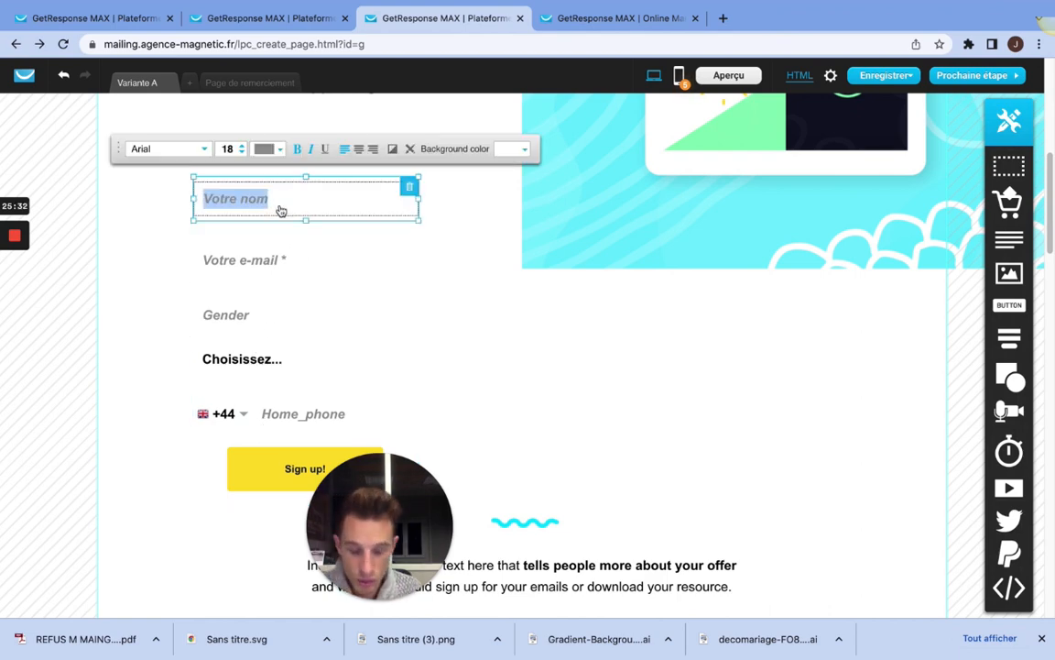
{"action": "type", "text": "Nom"}
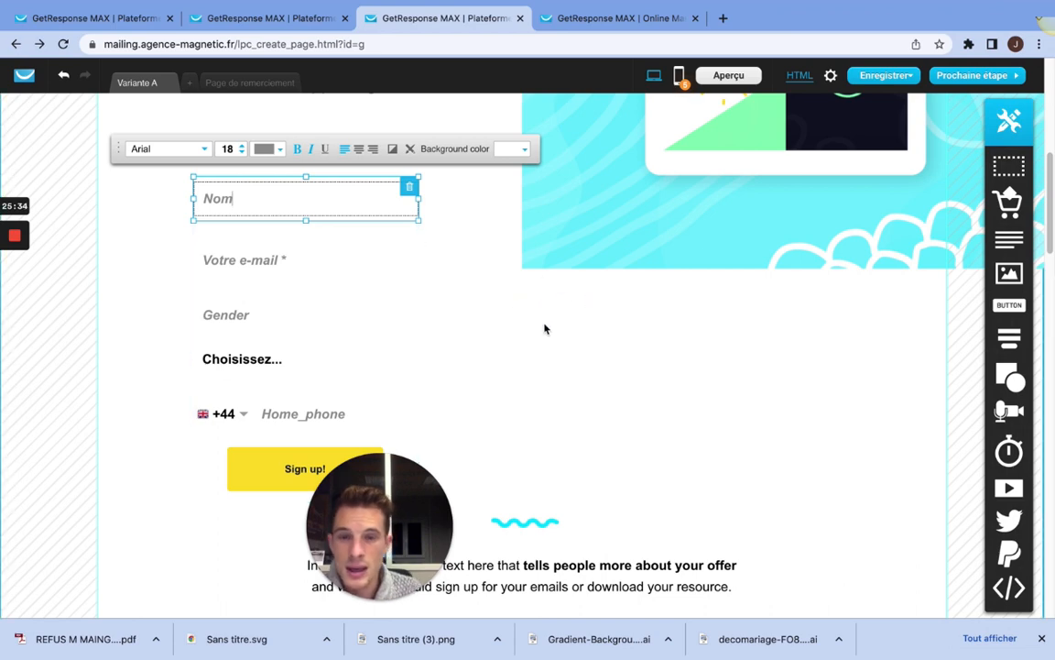
{"action": "left_click", "coordinate": [544, 329]}
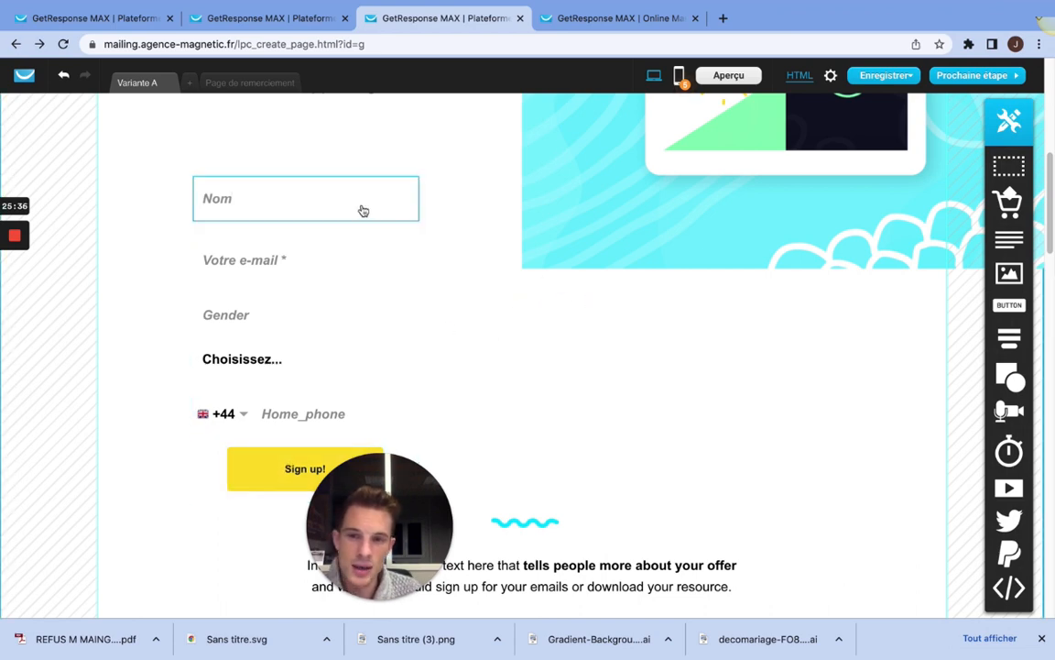
{"action": "scroll", "coordinate": [353, 215], "scroll_direction": "up", "scroll_amount": 1}
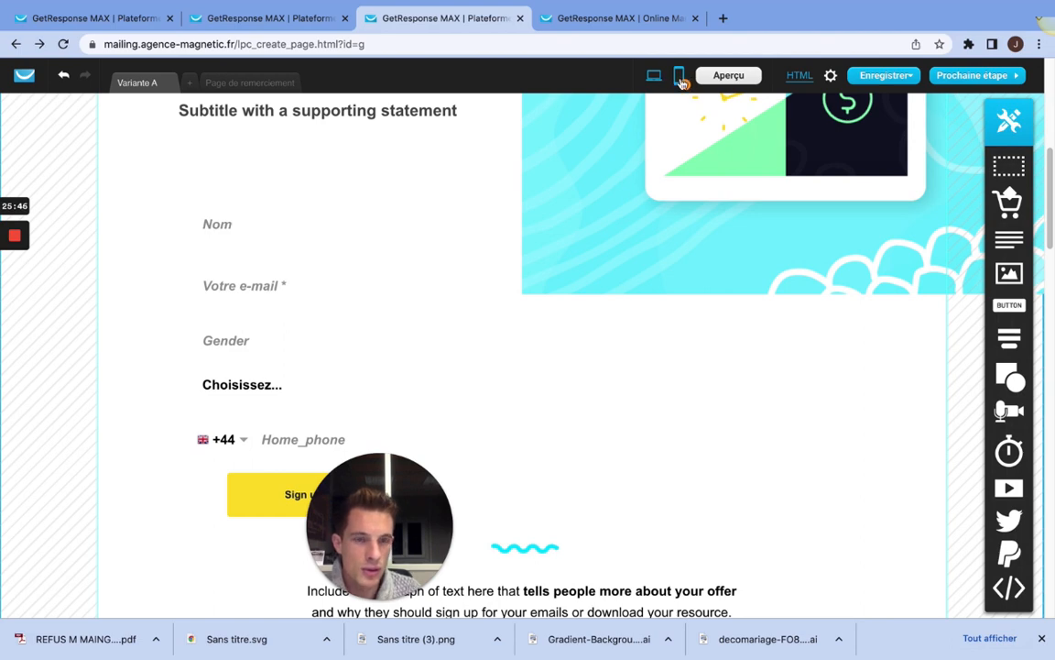
Step: Proceed to the landing page settings and examine the page title, description, search indexing and page URL options
{"action": "left_click", "coordinate": [982, 78]}
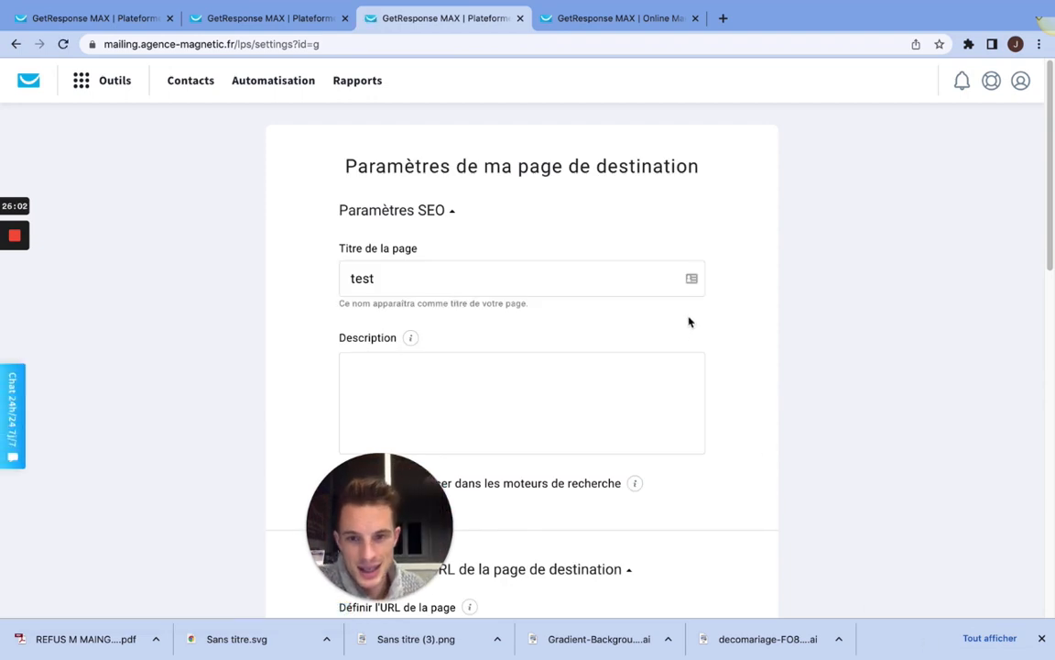
{"action": "scroll", "coordinate": [690, 321], "scroll_direction": "down", "scroll_amount": 5}
{"action": "scroll", "coordinate": [649, 274], "scroll_direction": "up", "scroll_amount": 5}
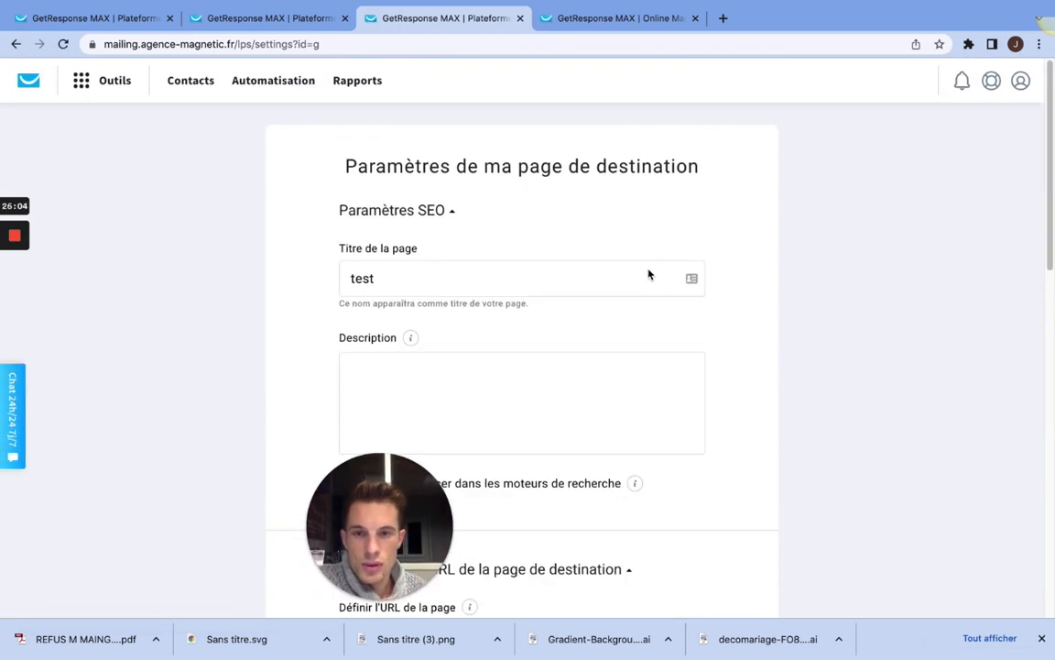
{"action": "scroll", "coordinate": [403, 275], "scroll_direction": "down", "scroll_amount": 3}
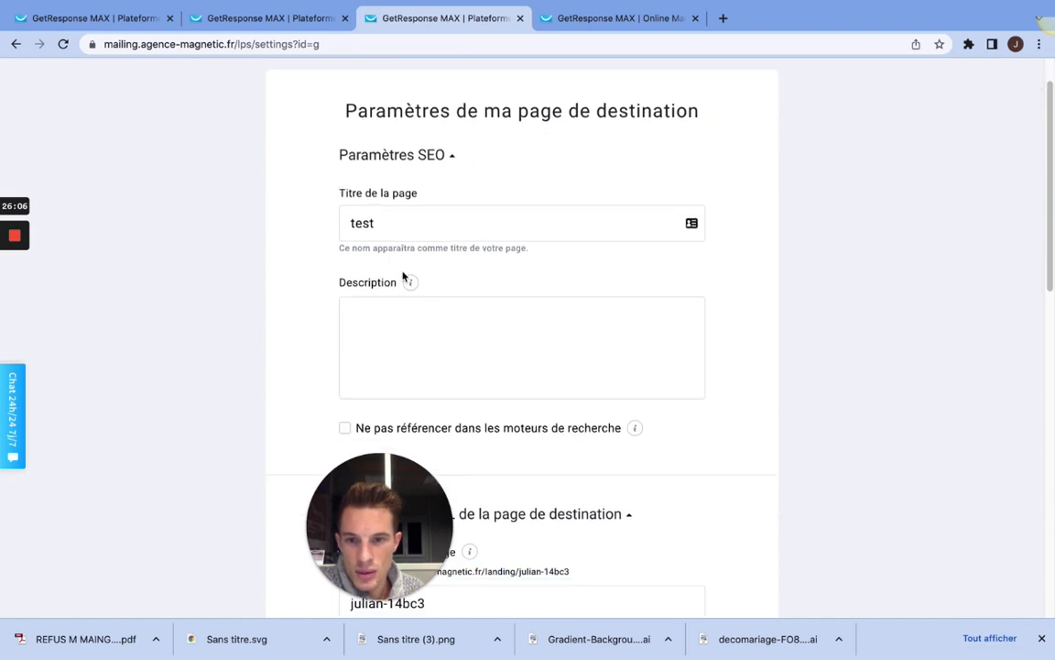
{"action": "scroll", "coordinate": [504, 229], "scroll_direction": "down", "scroll_amount": 3}
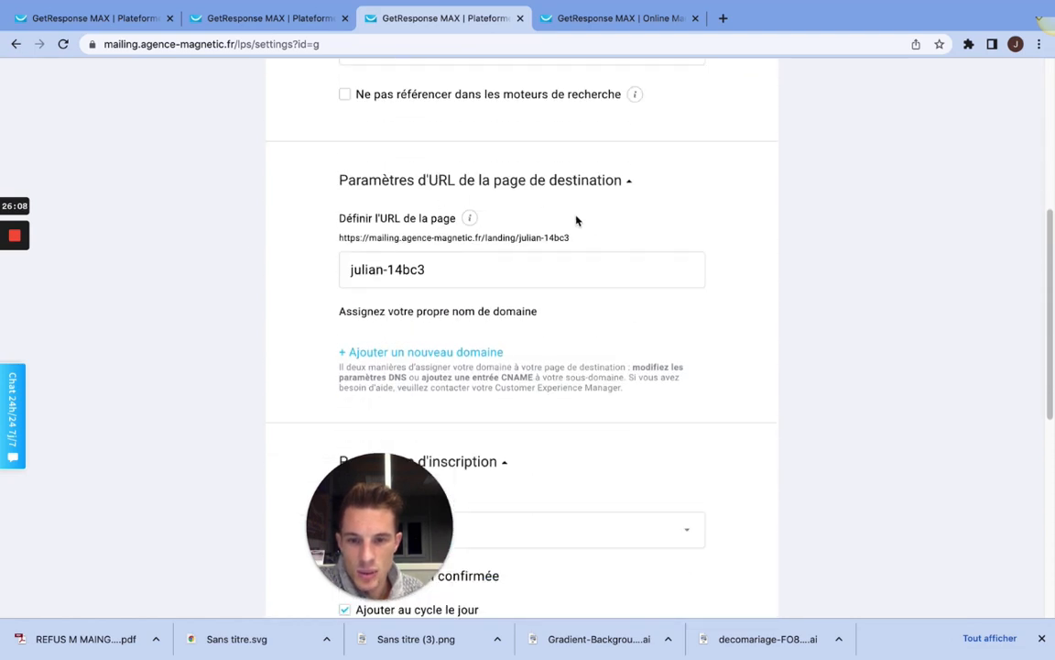
{"action": "left_click_drag", "start_coordinate": [464, 265], "coordinate": [344, 267]}
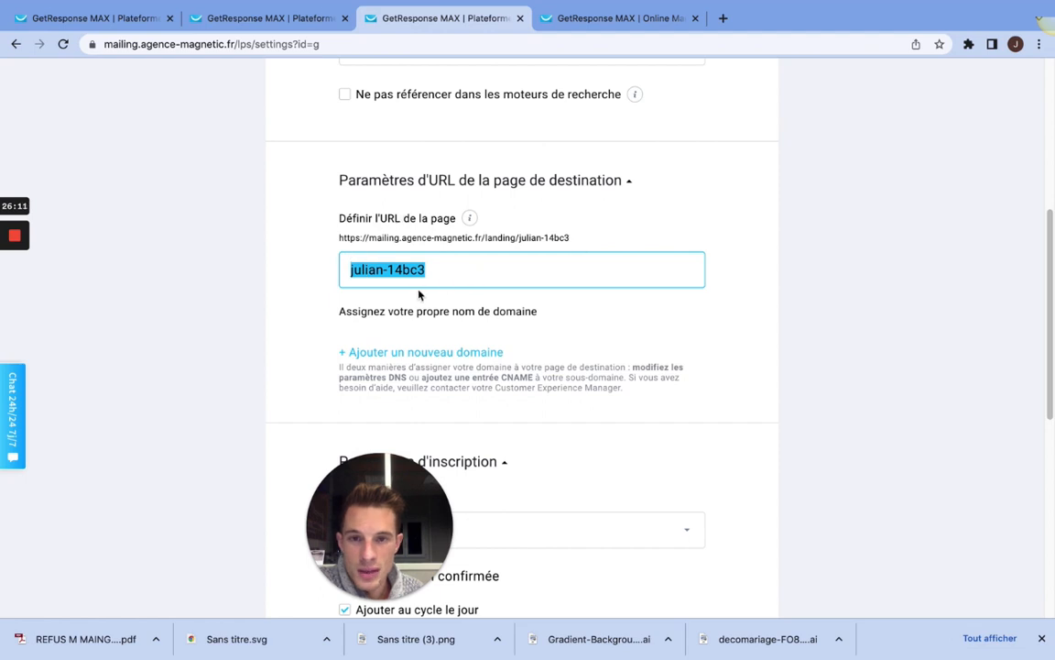
Step: Examine the sign-up settings, including the available contact lists, confirmed opt-in, cycle day and thank-you page options
{"action": "scroll", "coordinate": [420, 293], "scroll_direction": "down", "scroll_amount": 5}
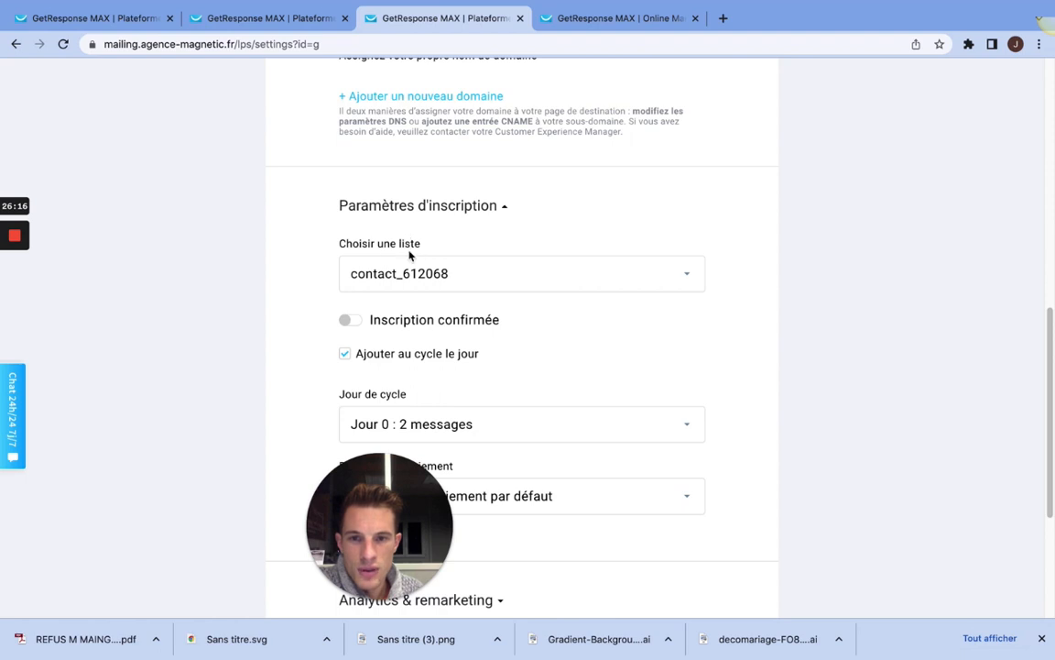
{"action": "left_click", "coordinate": [481, 277]}
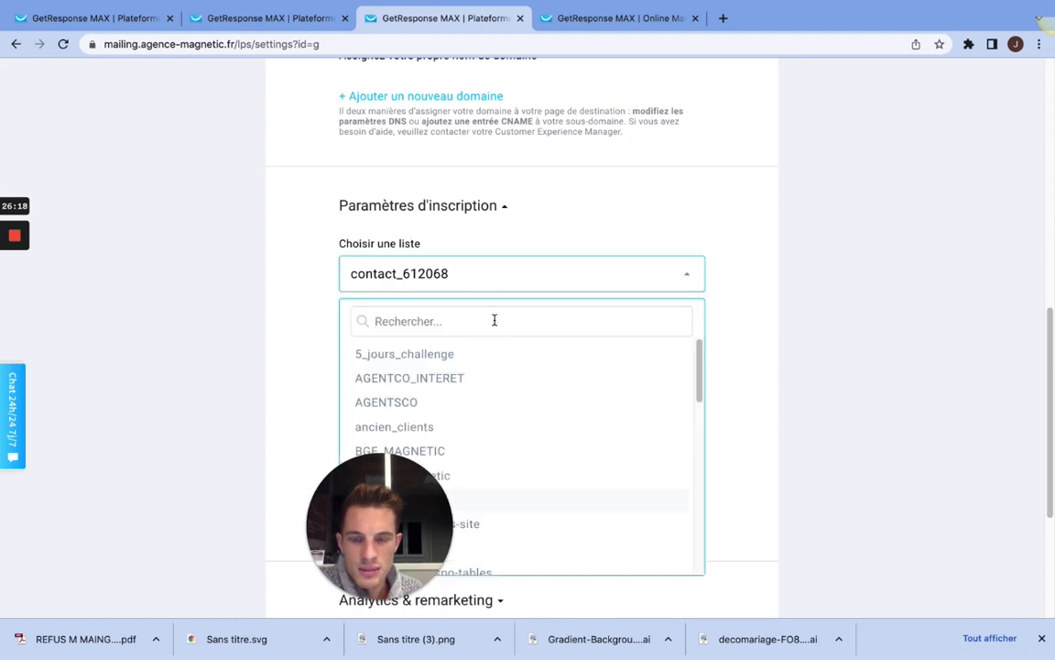
{"action": "scroll", "coordinate": [494, 317], "scroll_direction": "down", "scroll_amount": 1}
{"action": "left_click", "coordinate": [603, 202]}
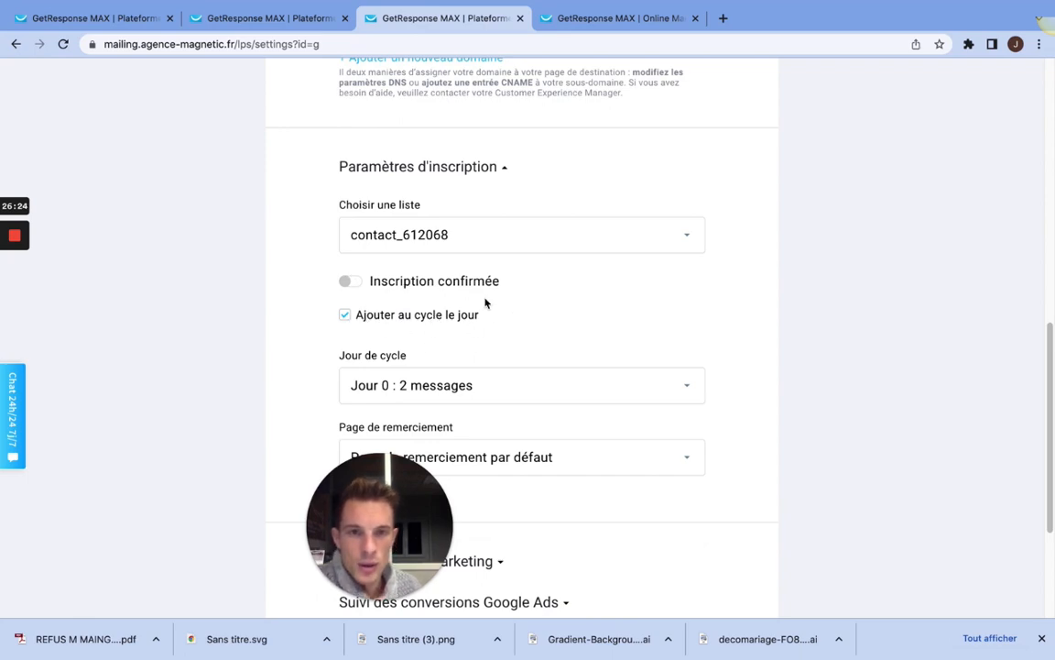
{"action": "scroll", "coordinate": [486, 303], "scroll_direction": "down", "scroll_amount": 5}
{"action": "scroll", "coordinate": [486, 309], "scroll_direction": "up", "scroll_amount": 20}
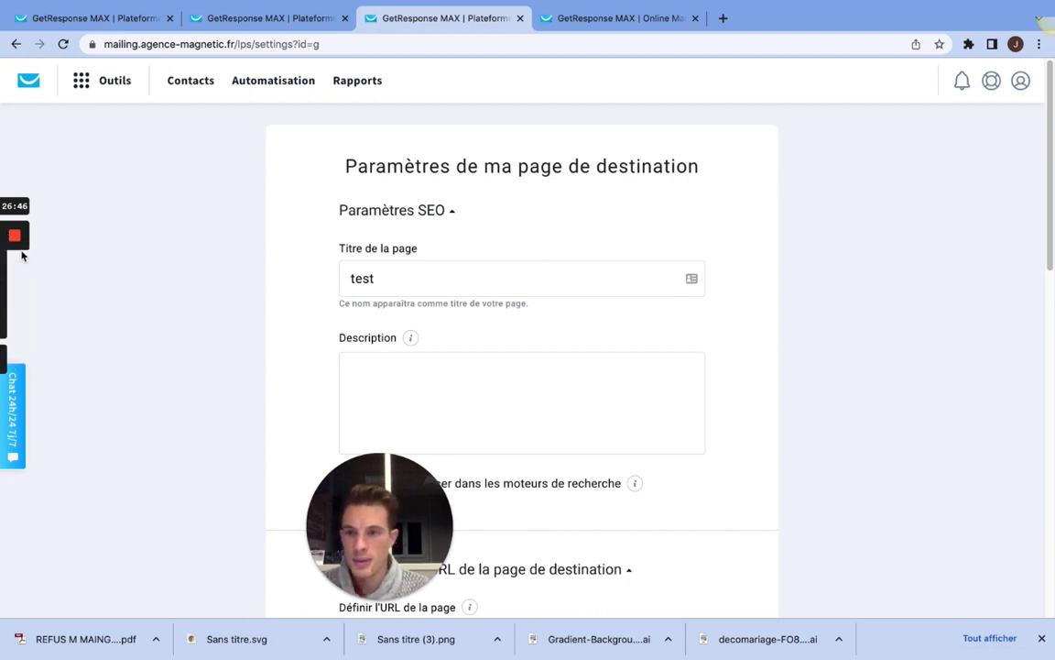
{"action": "mouse_move", "coordinate": [11, 290]}
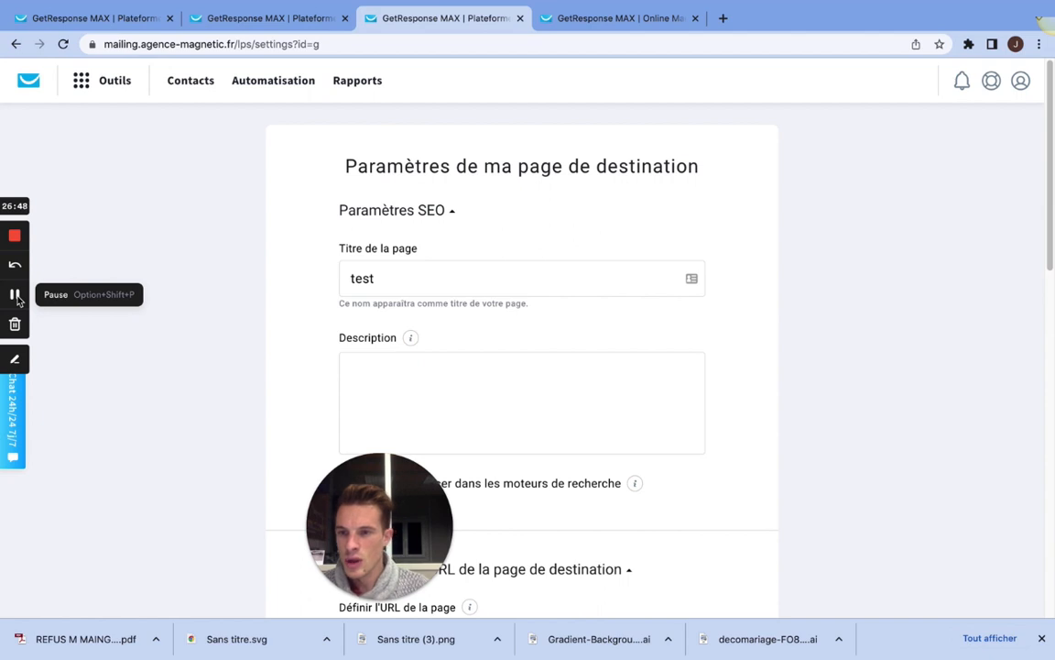